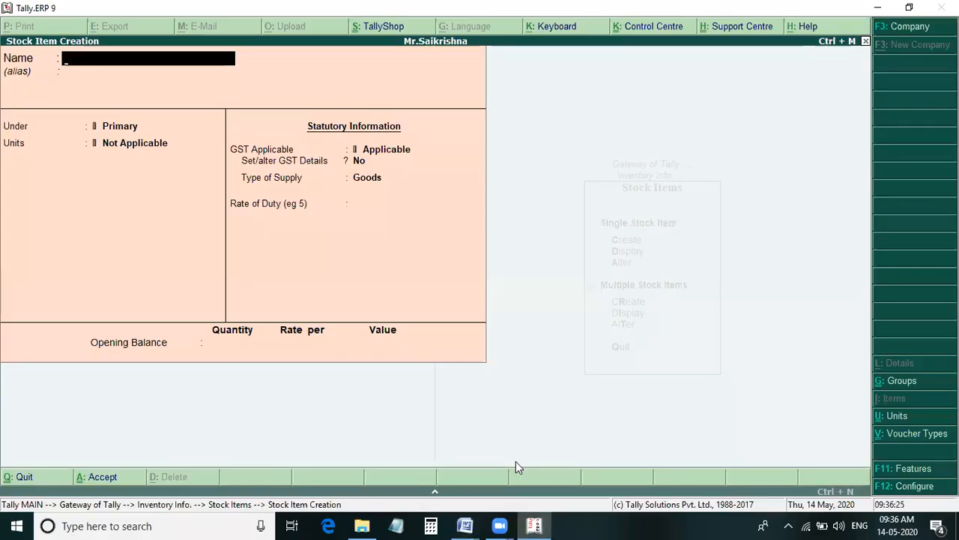
# - Name the new stock item Samsung Monitors, place it under Primary and set its units to set's
pyautogui.write('Samsung Mo')
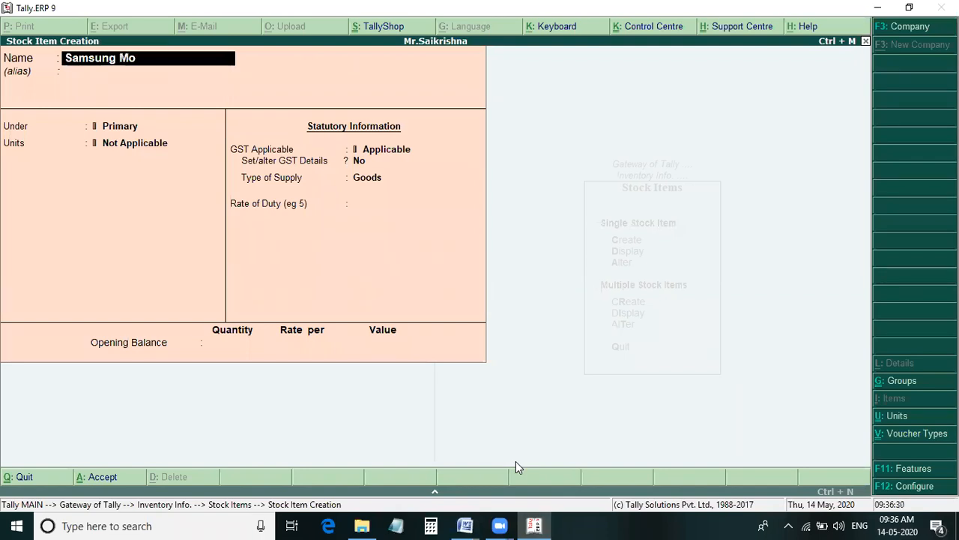
pyautogui.write('nitors')
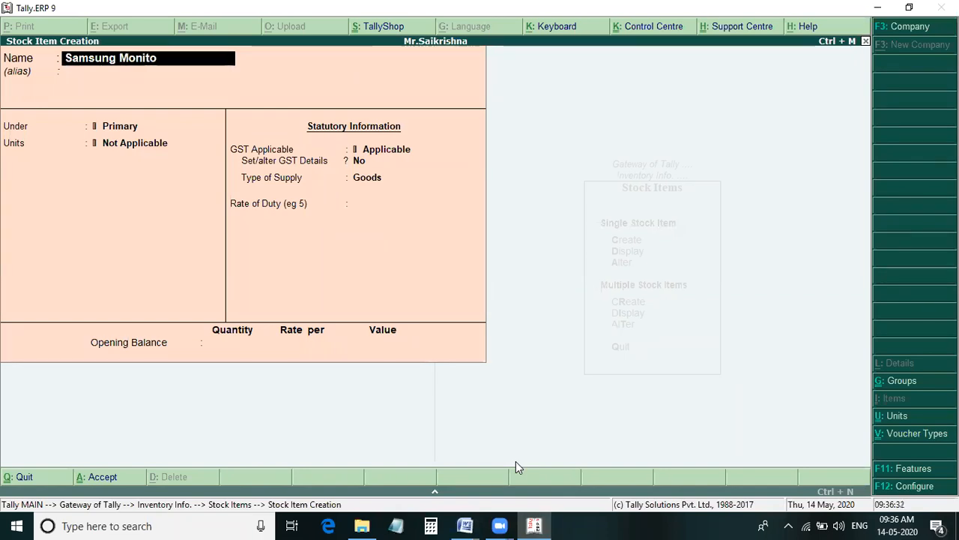
pyautogui.press('Return')
pyautogui.press('Return')
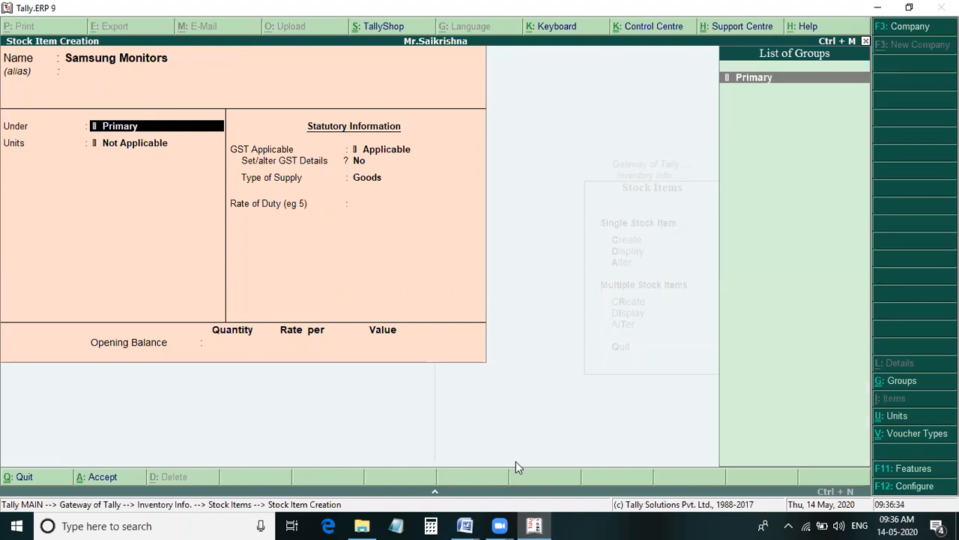
pyautogui.press('Return')
pyautogui.press('Down')
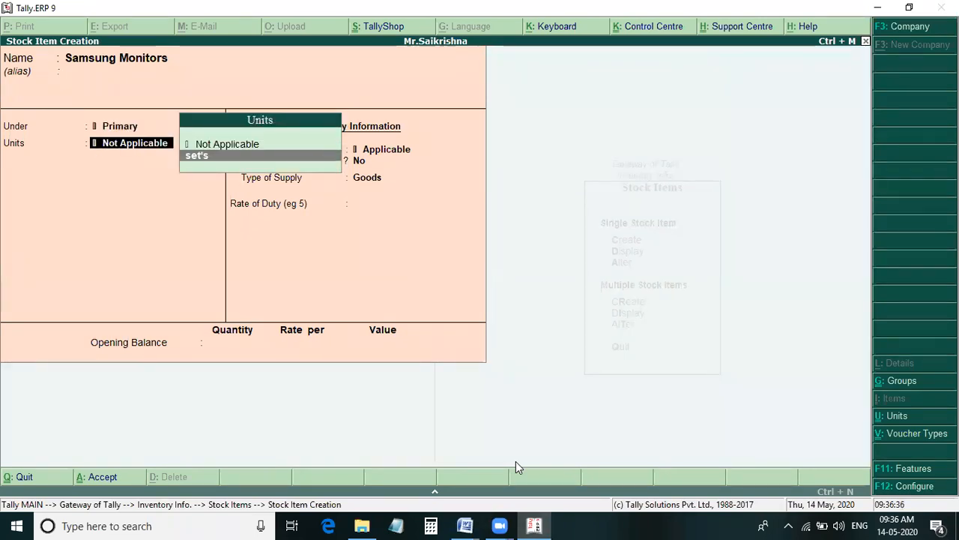
pyautogui.press('Return')
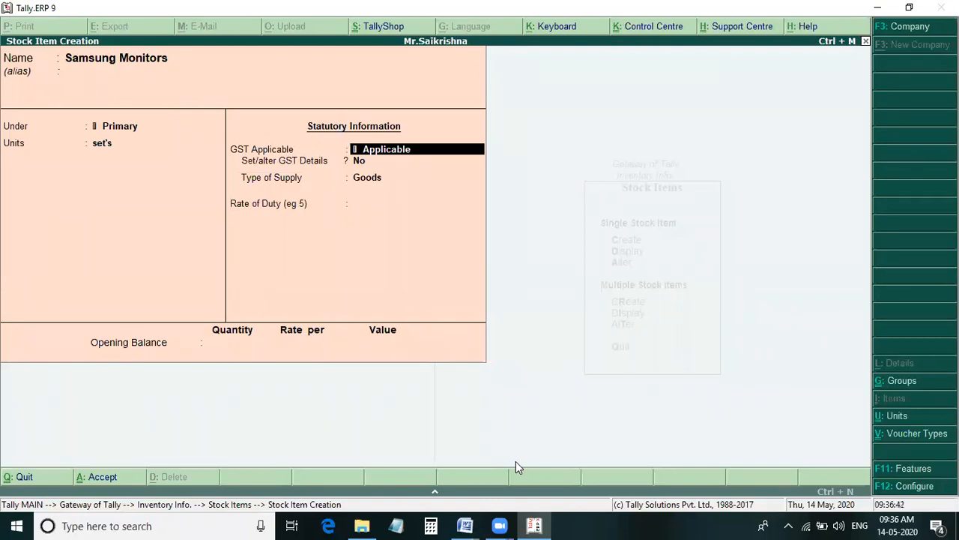
# - Enable GST details for Samsung Monitors, with calculation type On Value and taxability Taxable
pyautogui.press('Return')
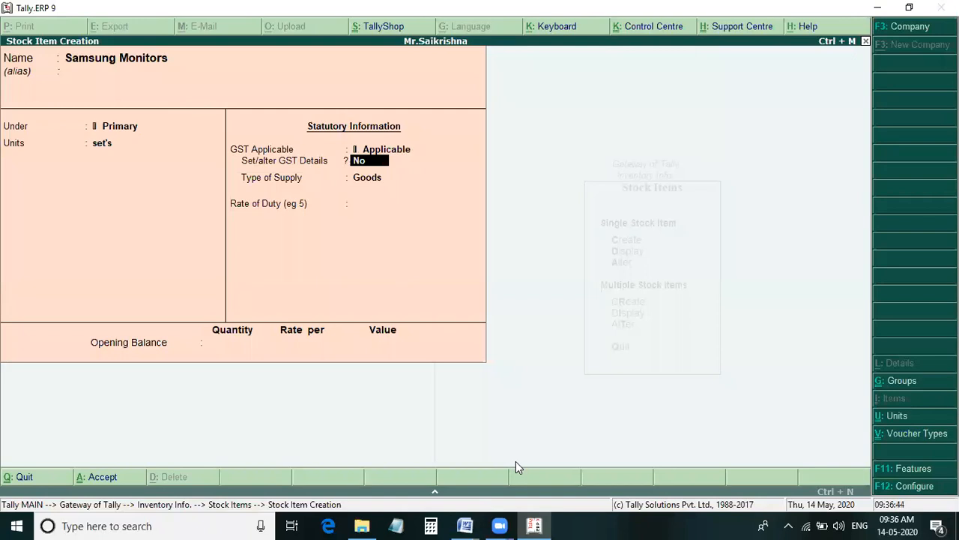
pyautogui.write('y')
pyautogui.press('Return')
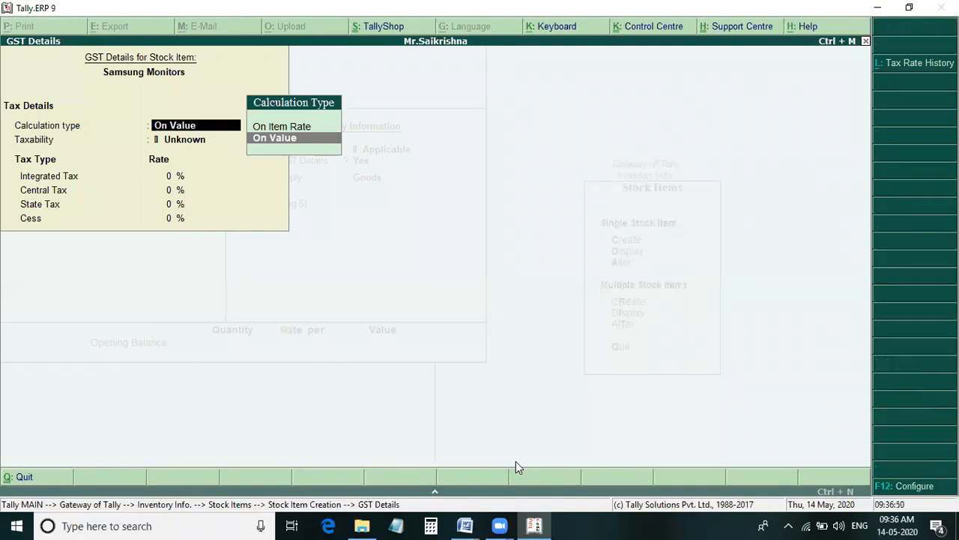
pyautogui.press('Return')
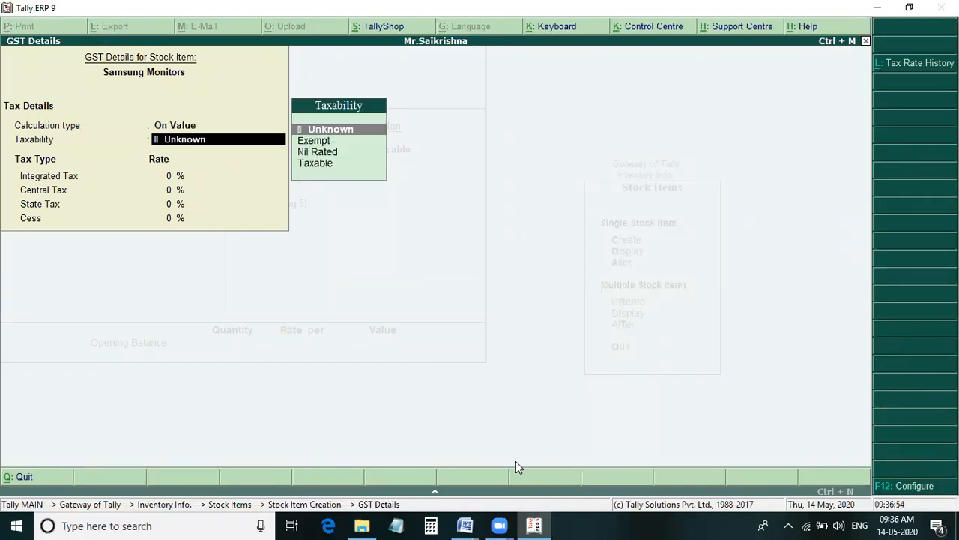
pyautogui.press('Down')
pyautogui.press('Down')
pyautogui.press('Down')
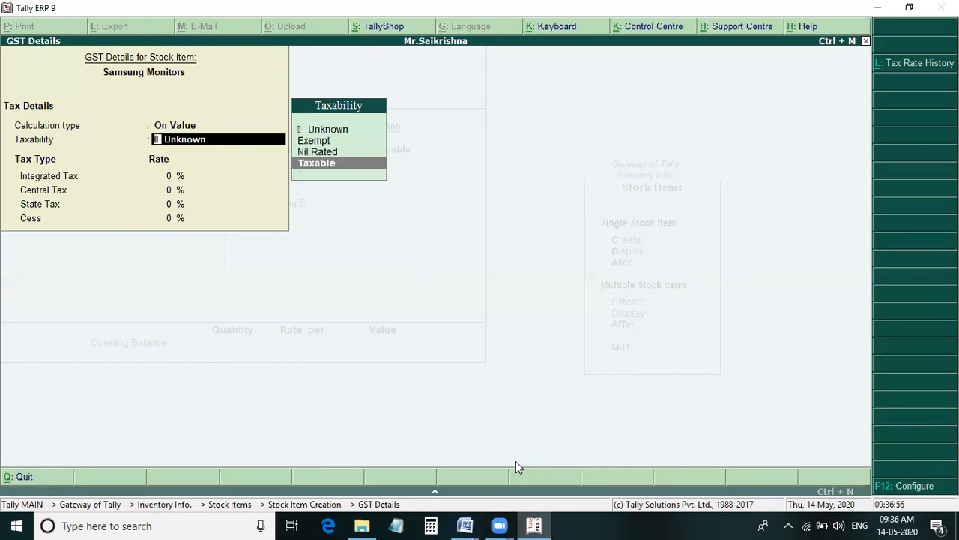
pyautogui.press('Return')
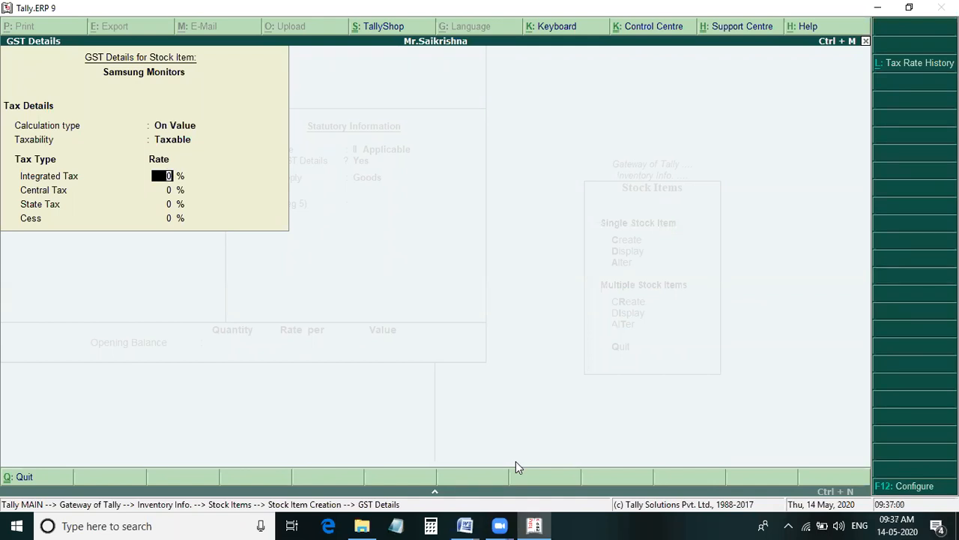
# - Set the integrated tax rate of Samsung Monitors to 18% and accept the remaining GST rates
pyautogui.write('18')
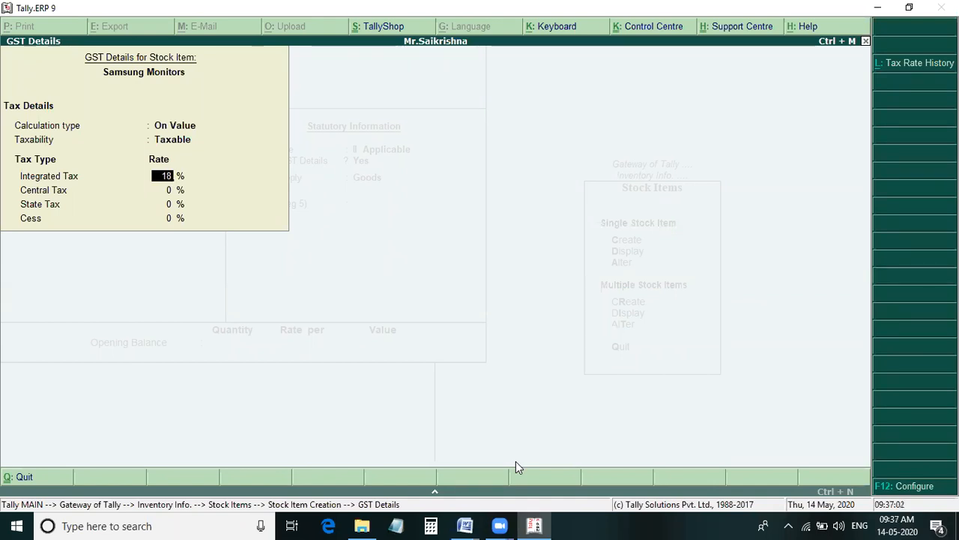
pyautogui.press('Return')
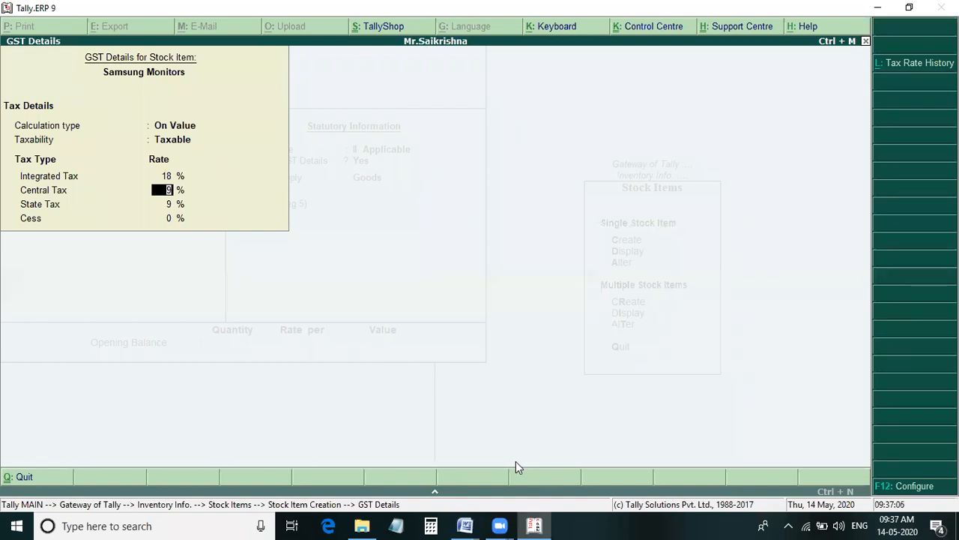
pyautogui.press('Return')
pyautogui.press('Return')
pyautogui.press('Return')
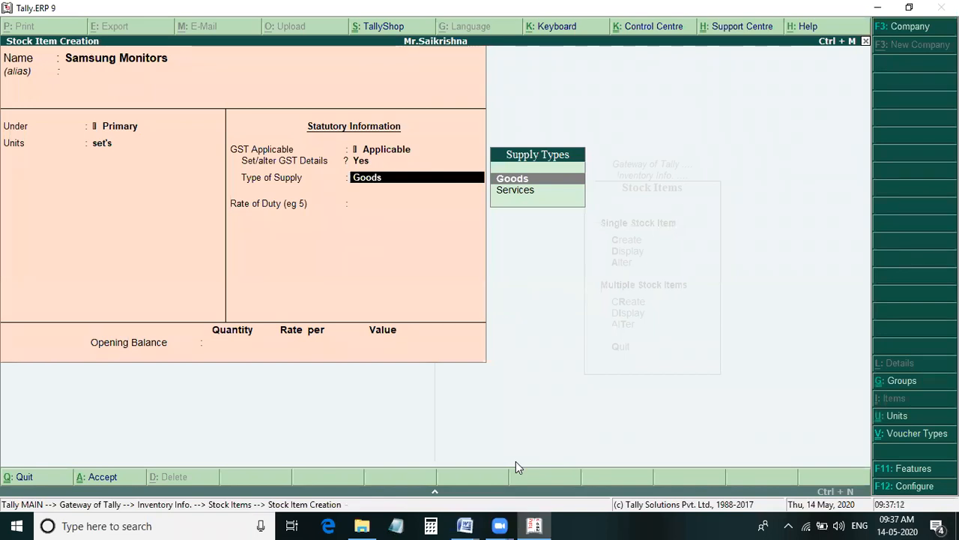
# - Keep Goods as the supply type for Samsung Monitors and save the item without a duty rate or opening balance
pyautogui.press('Return')
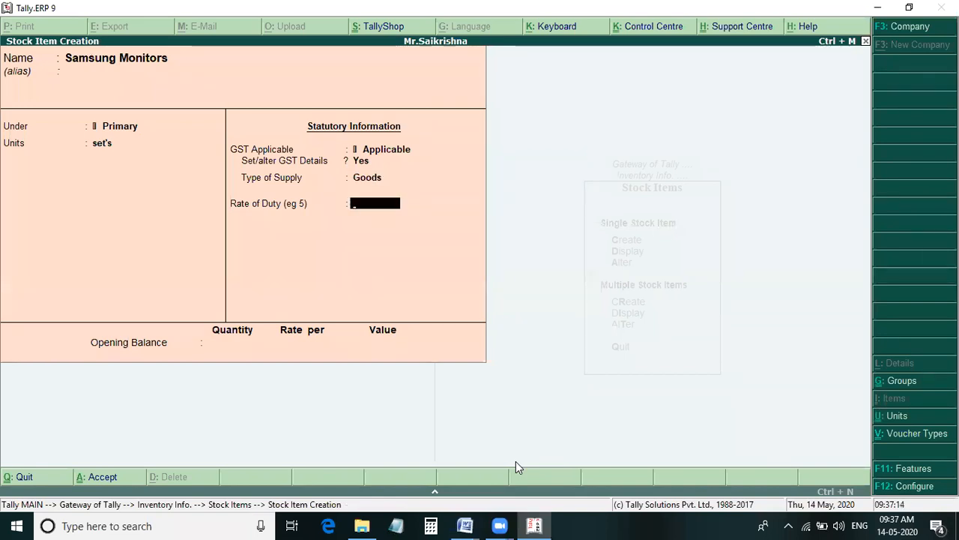
pyautogui.press('Return')
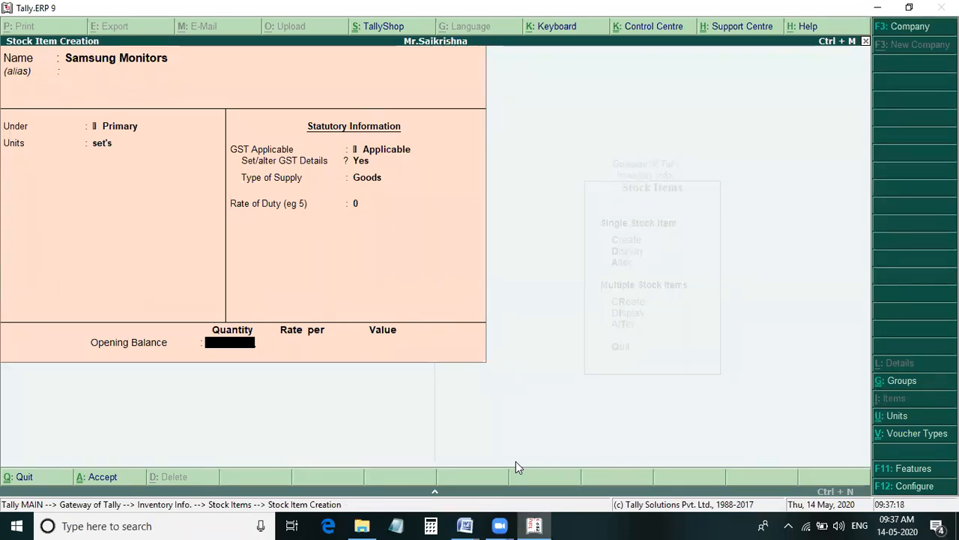
pyautogui.press('Return')
pyautogui.press('Return')
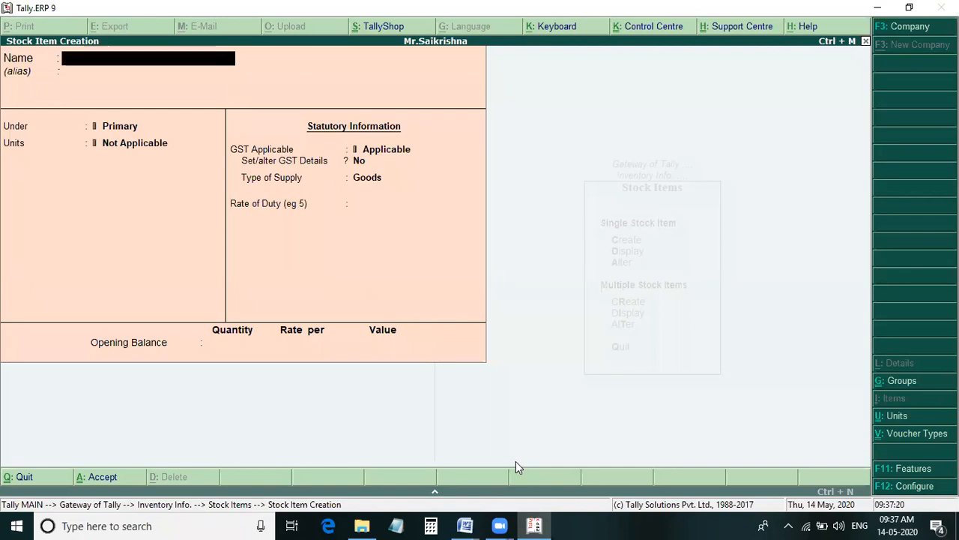
# - Name the next stock item Lg Monitors, place it under Primary and set its units to set's
pyautogui.write('Lg Moni')
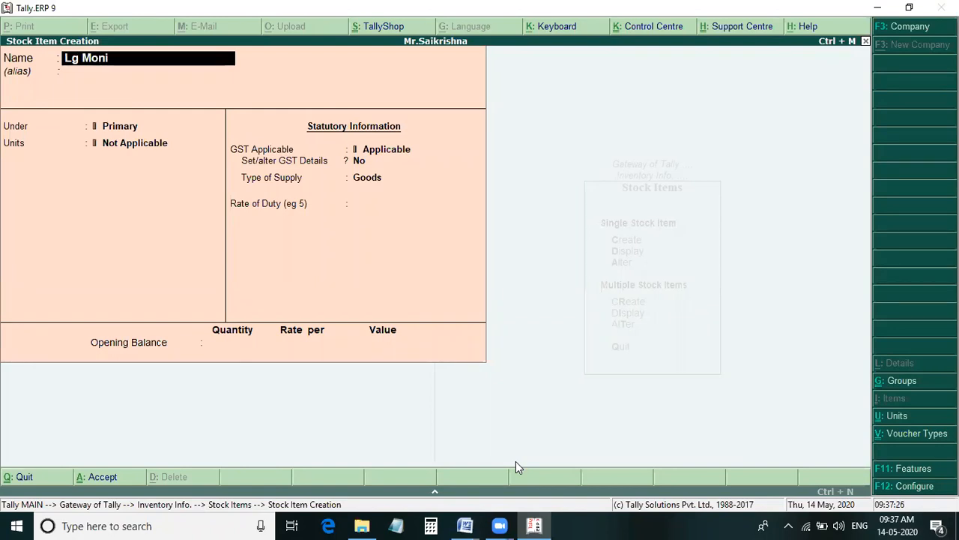
pyautogui.write('tors')
pyautogui.press('Return')
pyautogui.press('Return')
pyautogui.press('Return')
pyautogui.press('Down')
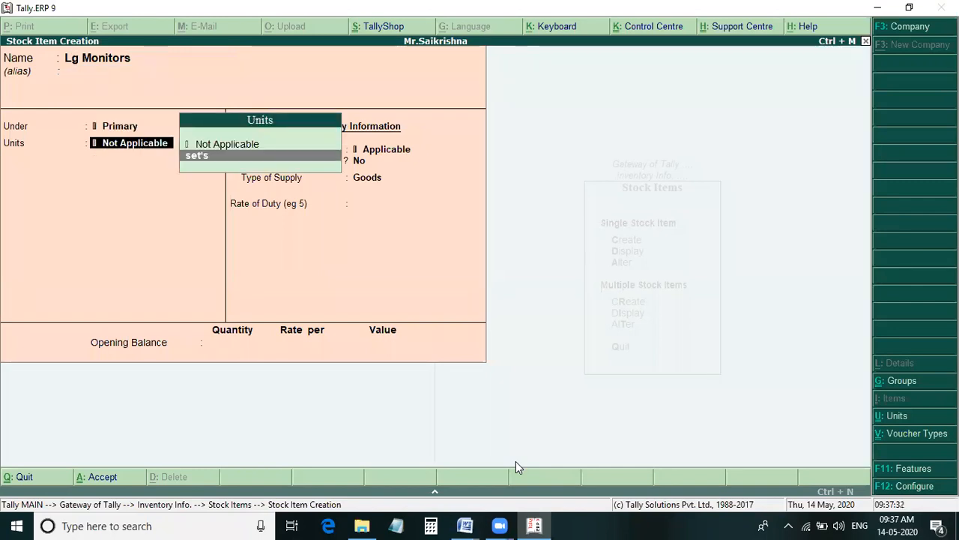
pyautogui.press('Return')
# - Enable GST details for Lg Monitors, with calculation type On Value and taxability Taxable
pyautogui.press('Return')
pyautogui.write('y')
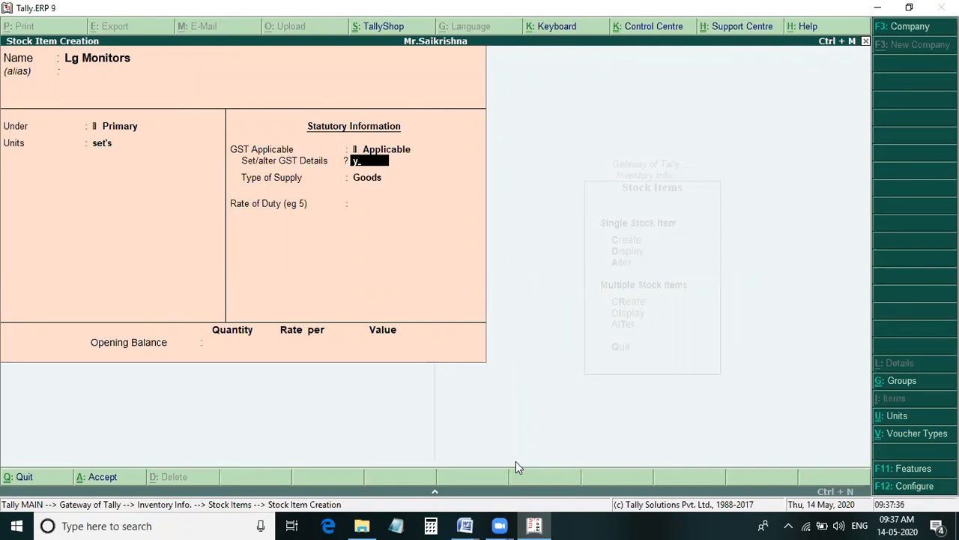
pyautogui.press('Return')
pyautogui.press('Return')
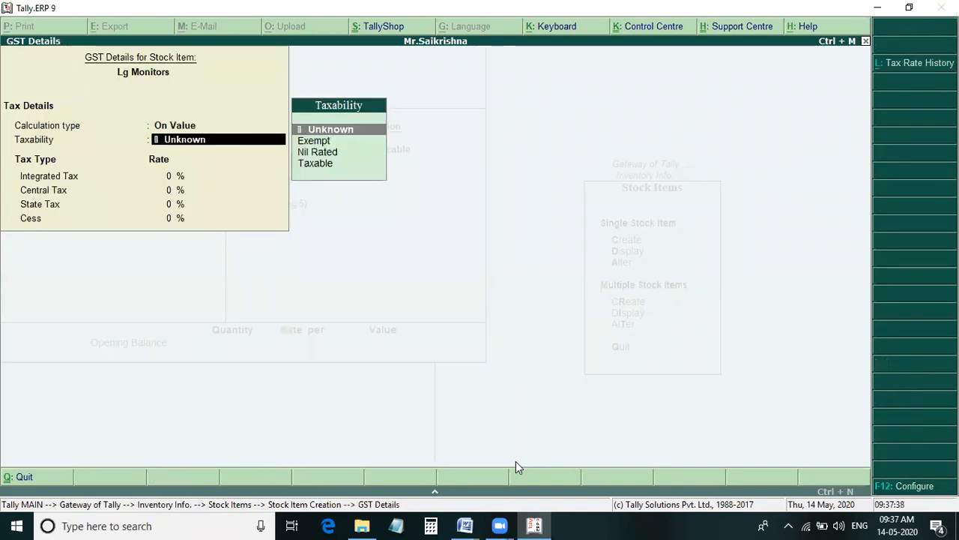
pyautogui.press('Down')
pyautogui.press('Down')
pyautogui.press('Down')
pyautogui.press('Return')
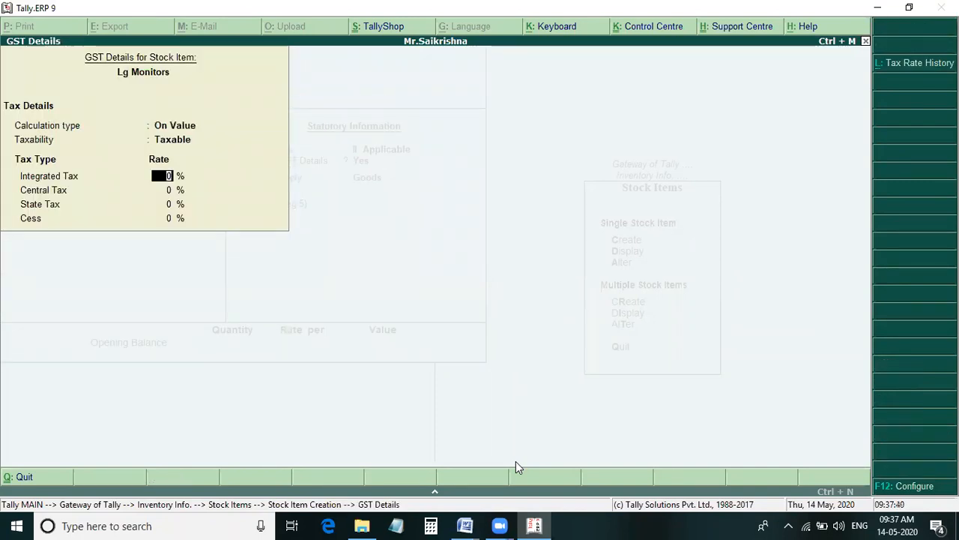
# - Set the integrated tax rate of Lg Monitors to 18% and accept the remaining GST rates
pyautogui.write('18')
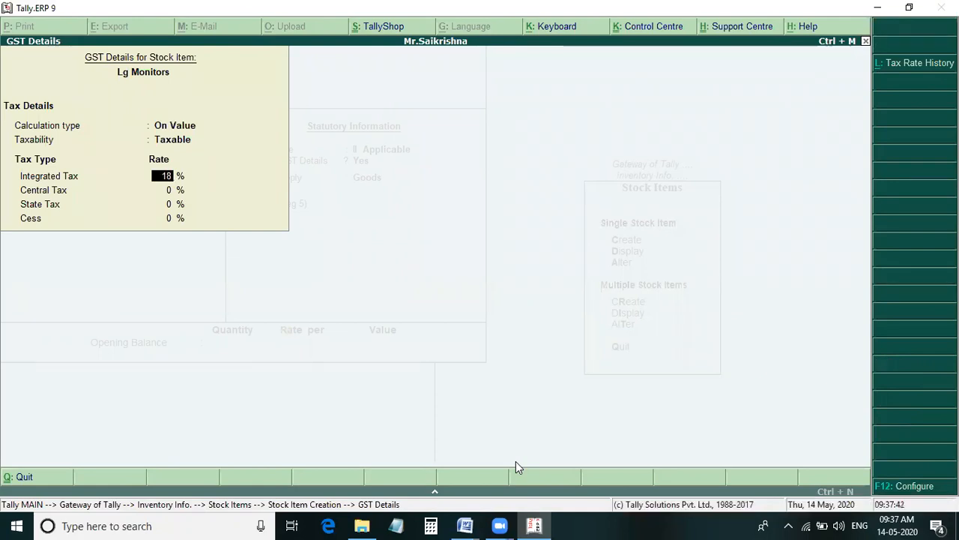
pyautogui.press('Return')
pyautogui.press('Return')
pyautogui.press('Return')
pyautogui.press('Return')
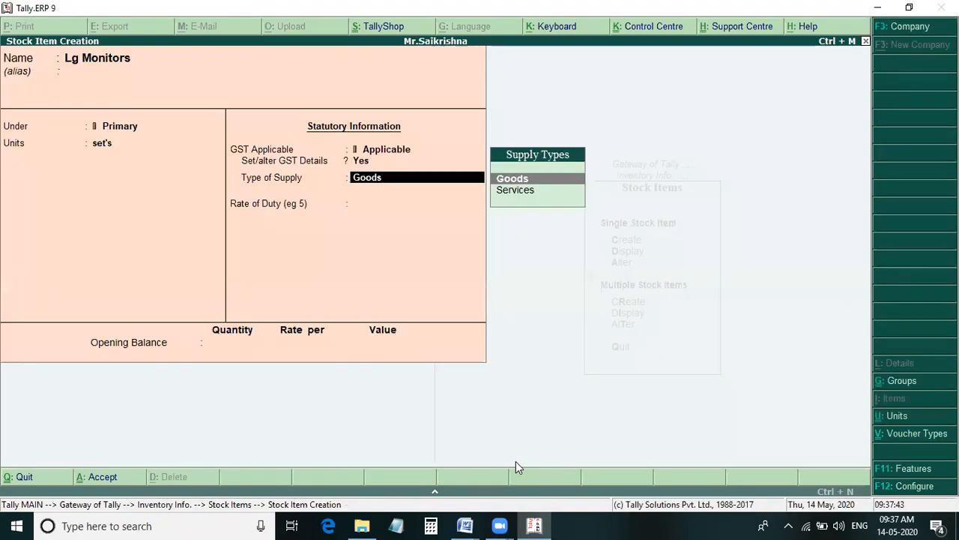
# - Keep Goods as the supply type for Lg Monitors and save the item without a duty rate or opening balance
pyautogui.press('Return')
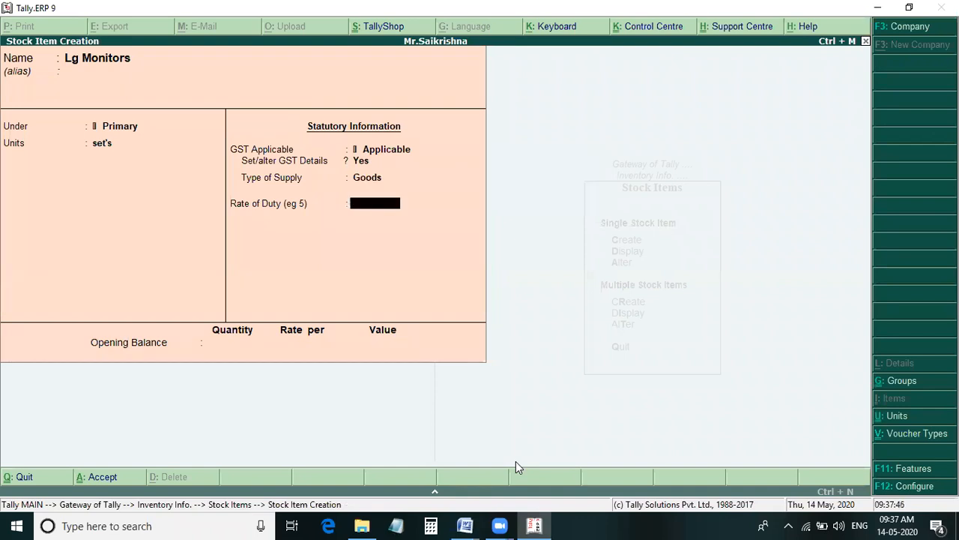
pyautogui.press('Return')
pyautogui.press('Return')
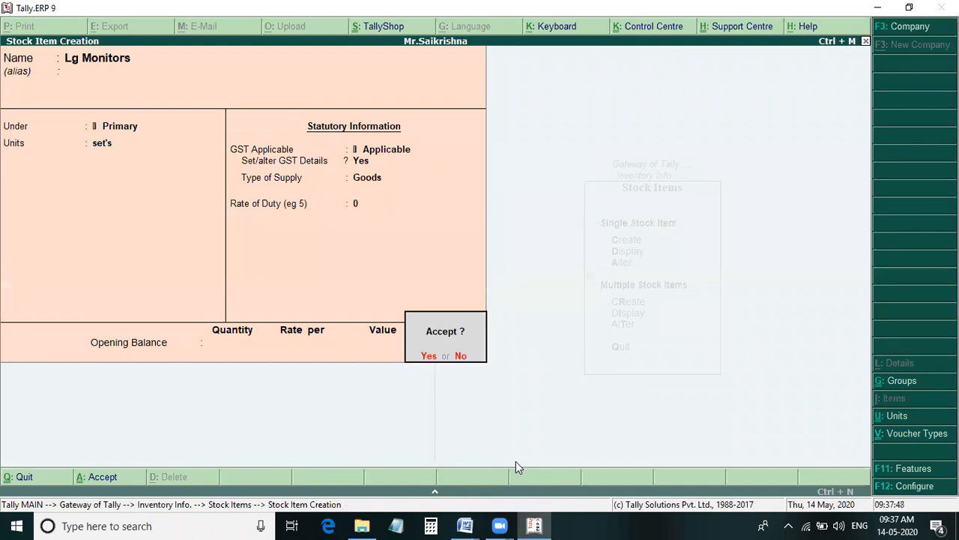
pyautogui.press('Return')
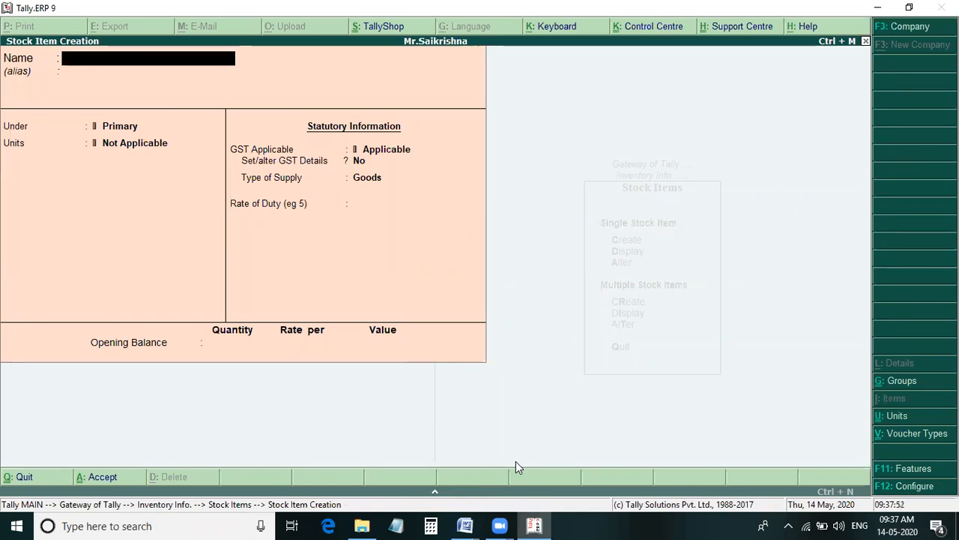
# - Check the Word notes for the next item, then in Tally.ERP 9 name it Sony Monitors under Primary with units set's
pyautogui.hotkey('alt', 'Tab')
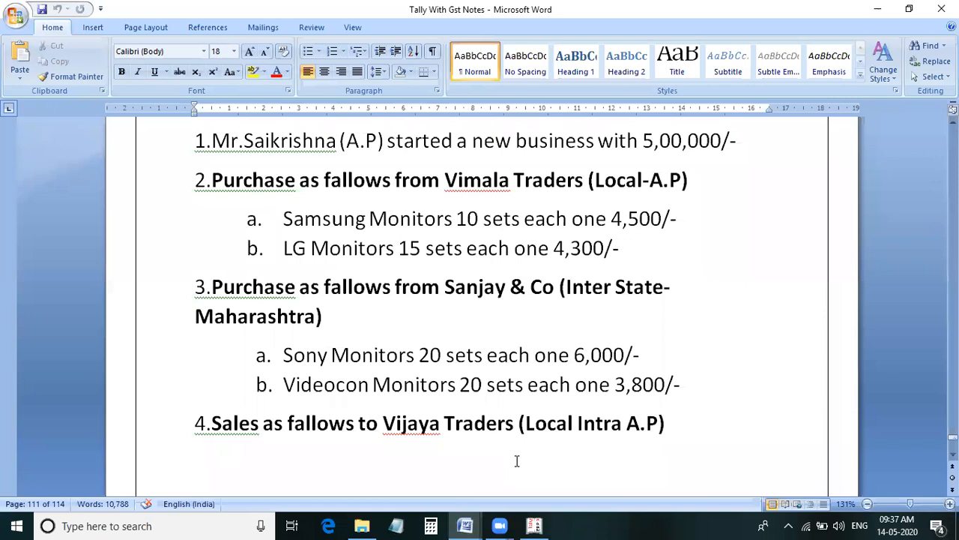
pyautogui.hotkey('alt', 'Tab')
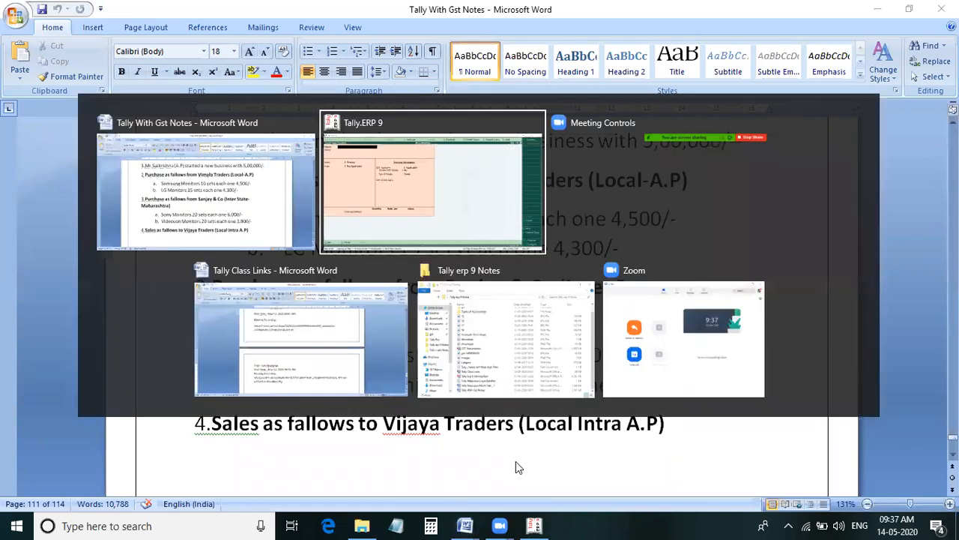
pyautogui.write('ny')
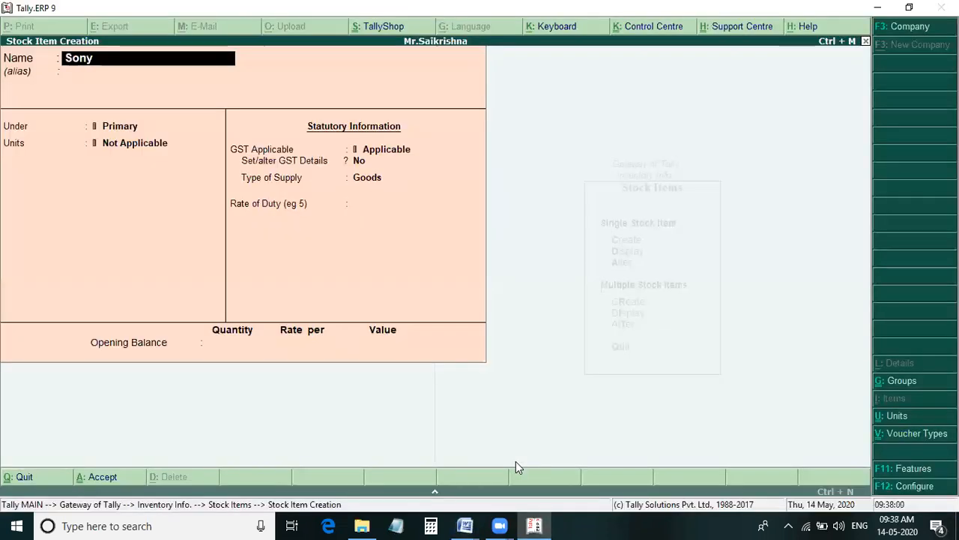
pyautogui.write(' Moni')
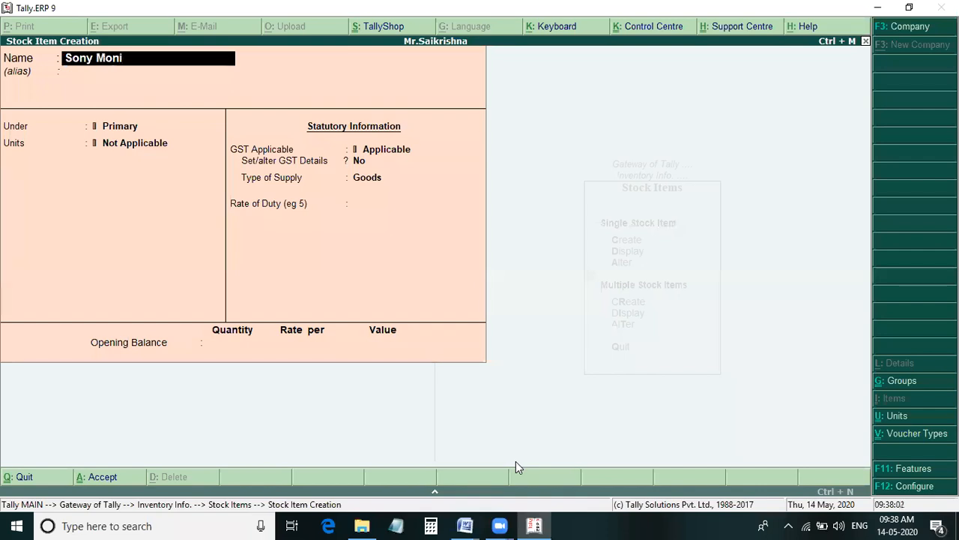
pyautogui.write('tors')
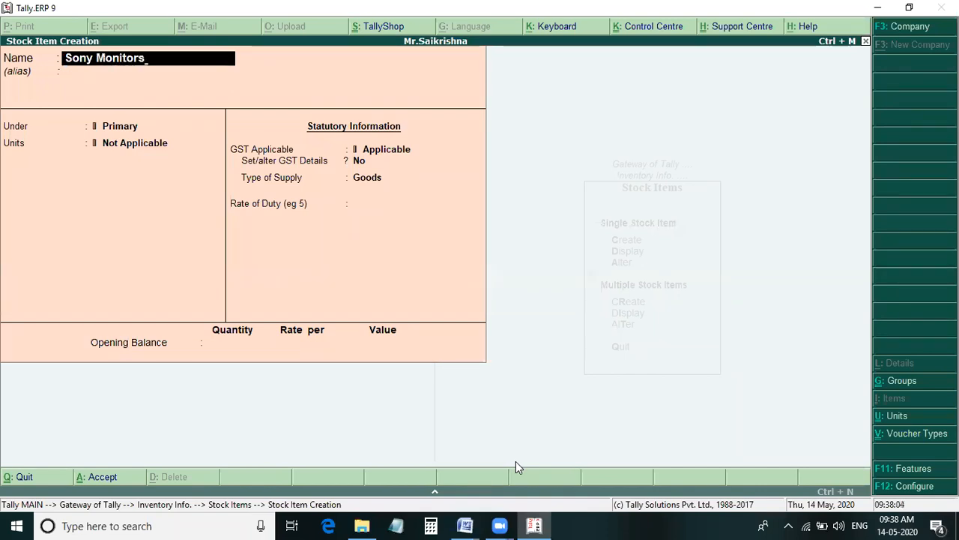
pyautogui.press('Return')
pyautogui.press('Return')
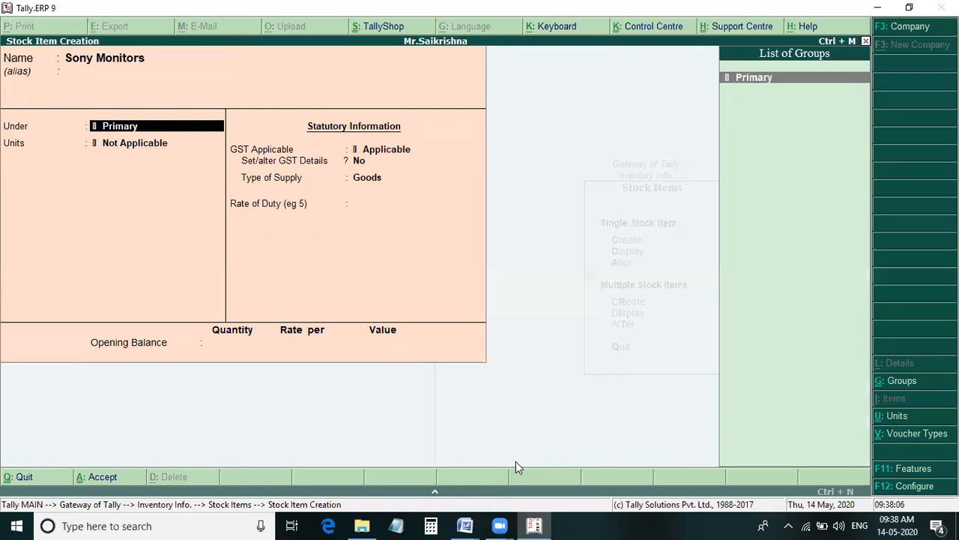
pyautogui.press('Return')
pyautogui.press('Down')
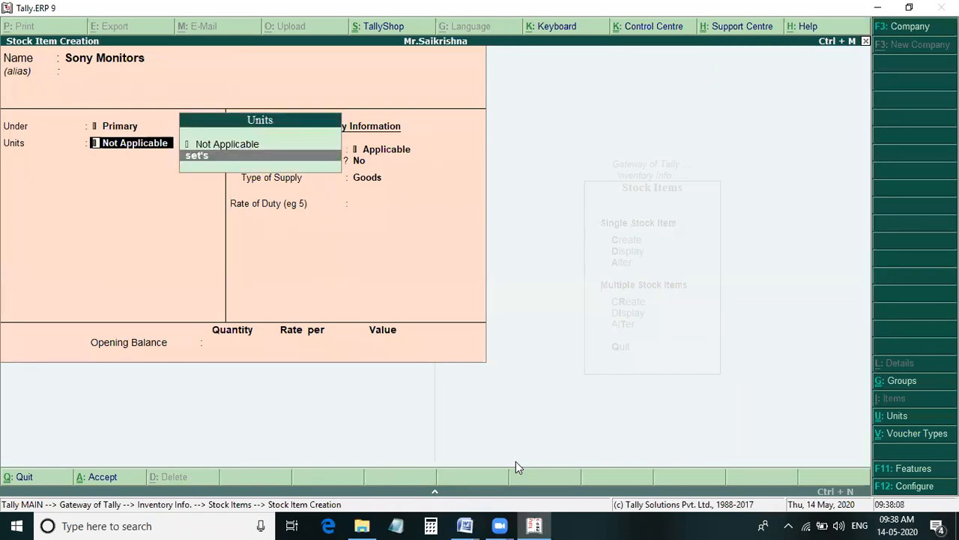
pyautogui.press('Return')
# - Enable GST details for Sony Monitors, with calculation type On Value and taxability Taxable
pyautogui.press('Return')
pyautogui.write('y')
pyautogui.press('Return')
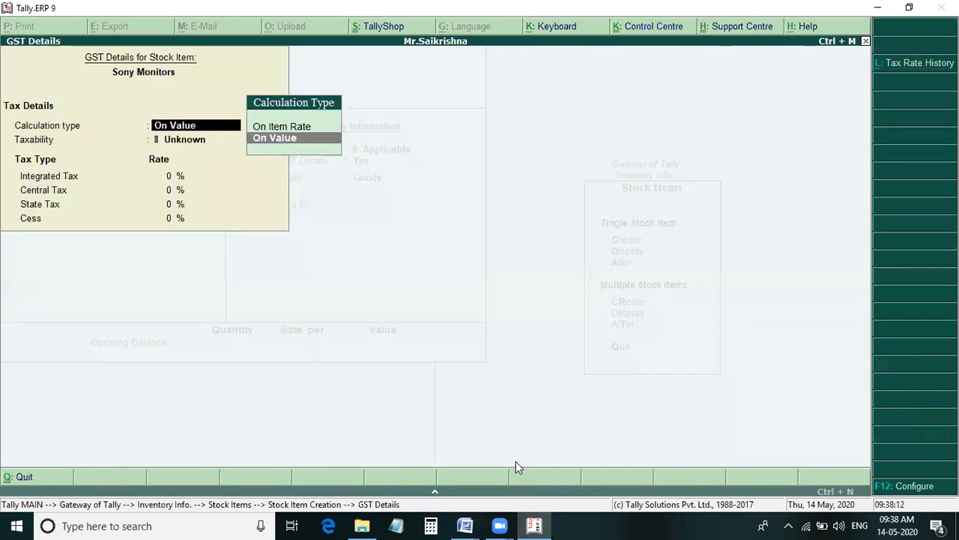
pyautogui.press('Return')
pyautogui.press('Down')
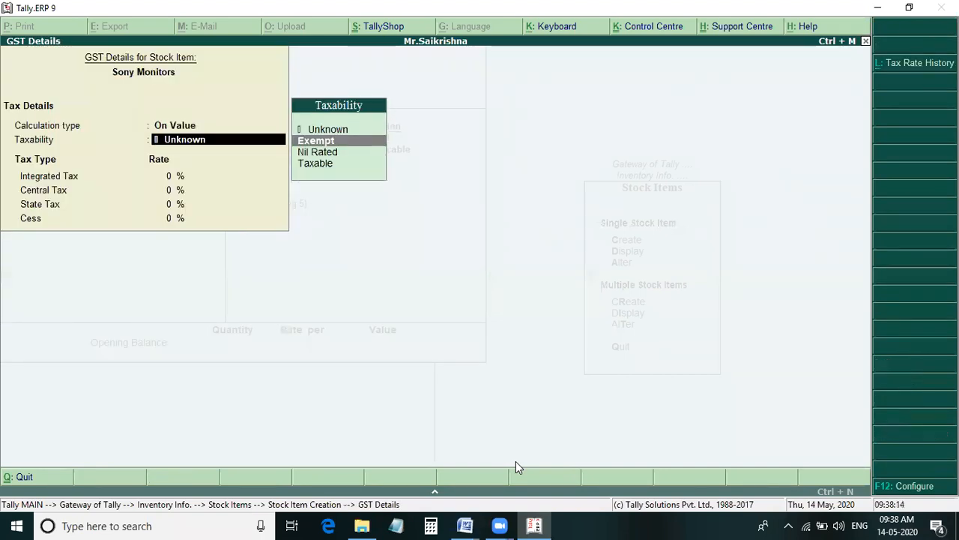
pyautogui.press('Down')
pyautogui.press('Down')
pyautogui.press('Return')
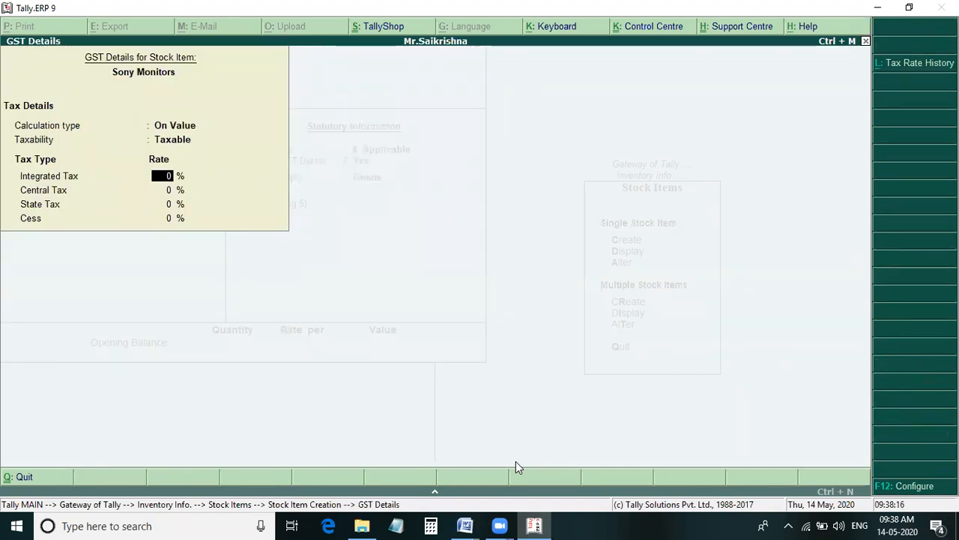
# - Set the integrated tax rate of Sony Monitors to 18% and accept the remaining GST rates
pyautogui.write('18')
pyautogui.press('Return')
pyautogui.press('Return')
pyautogui.press('Return')
pyautogui.press('Return')
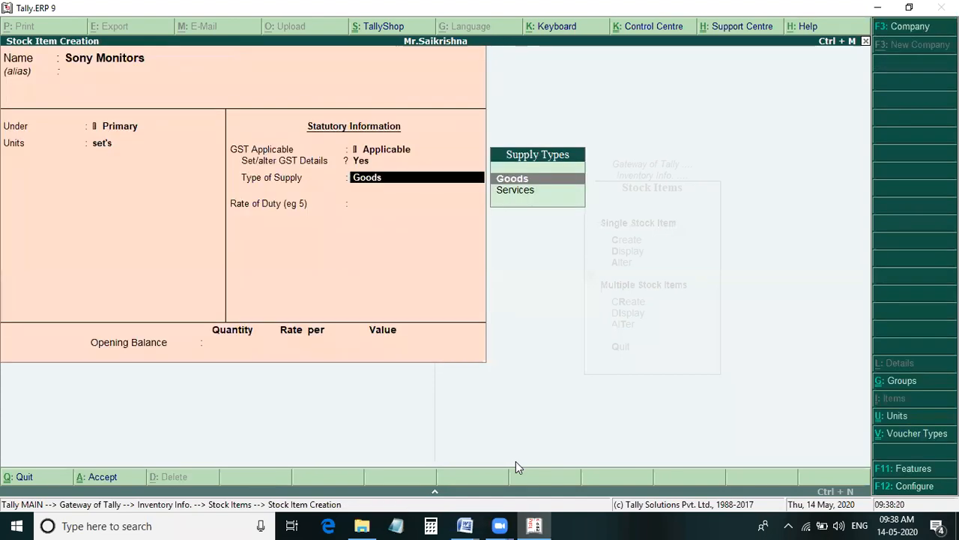
# - Keep Goods as the supply type for Sony Monitors and save the item without a duty rate or opening balance
pyautogui.press('Return')
pyautogui.press('Return')
pyautogui.press('Return')
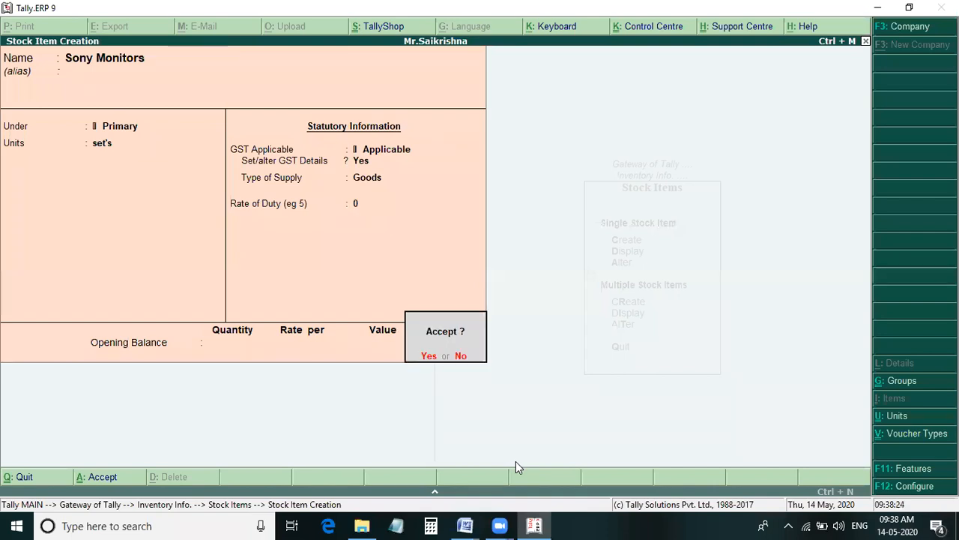
pyautogui.press('Return')
# - Name the next stock item Videocon Monitors under Primary, with units set's and GST applicable
pyautogui.write('Videocon Mo')
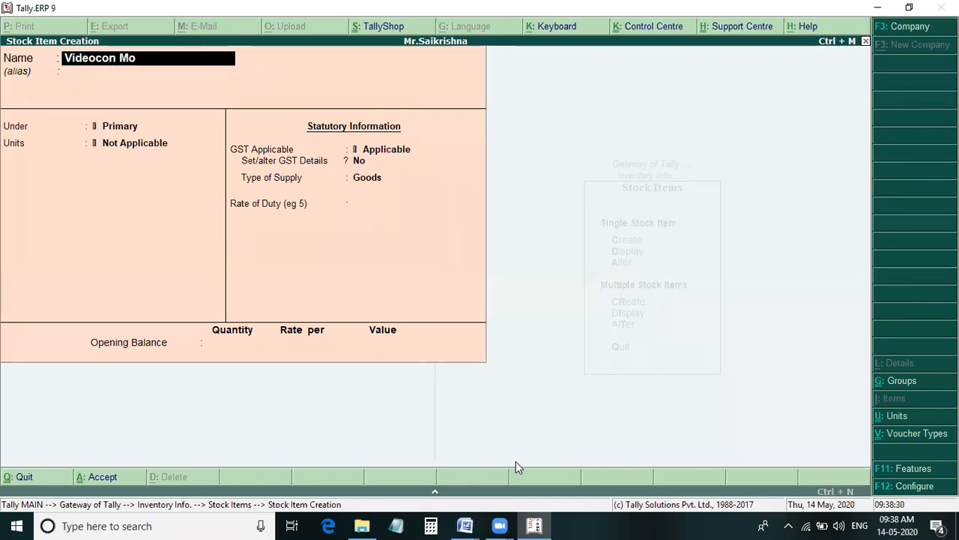
pyautogui.write('nitors')
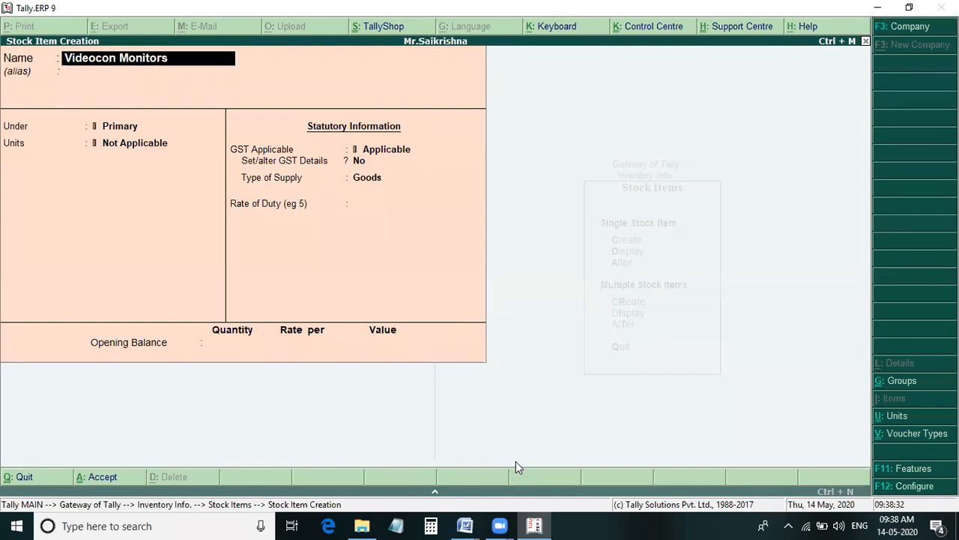
pyautogui.press('Return')
pyautogui.press('Return')
pyautogui.press('Return')
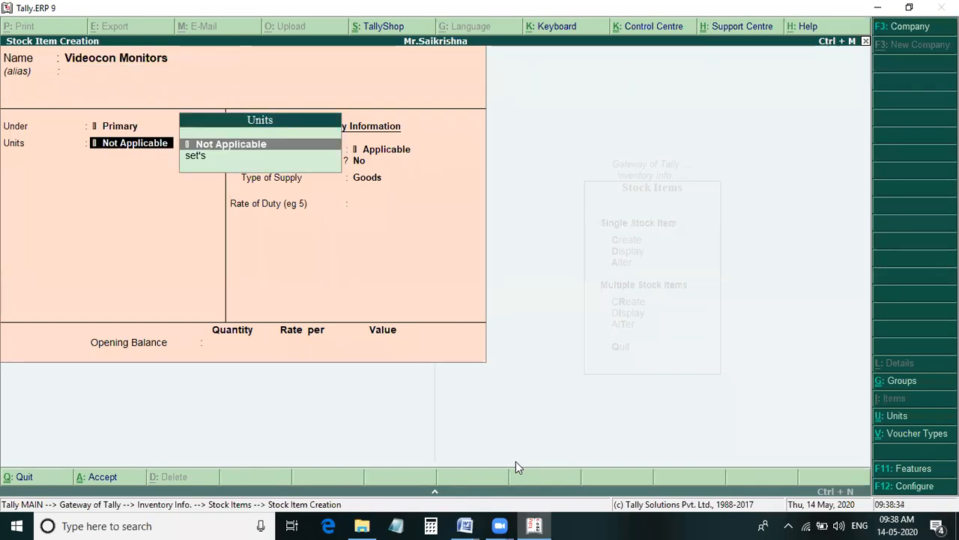
pyautogui.press('Down')
pyautogui.press('Return')
pyautogui.press('Return')
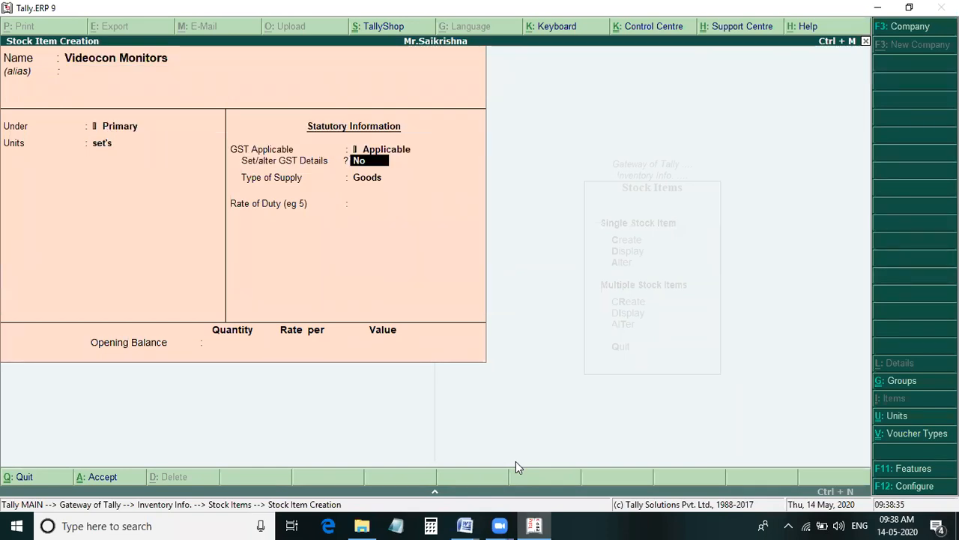
# - Enable GST details for Videocon Monitors, with calculation type On Value and taxability Taxable
pyautogui.write('y')
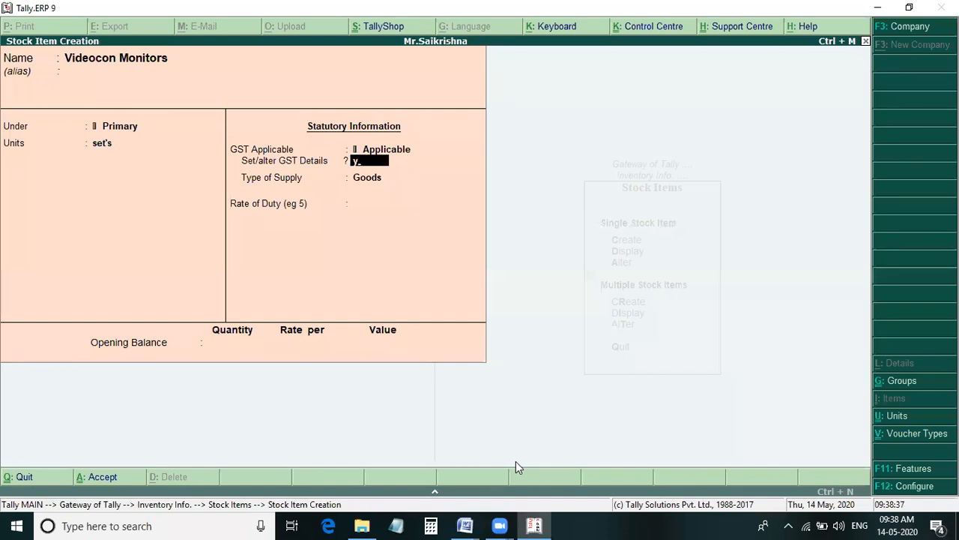
pyautogui.press('Return')
pyautogui.press('Escape')
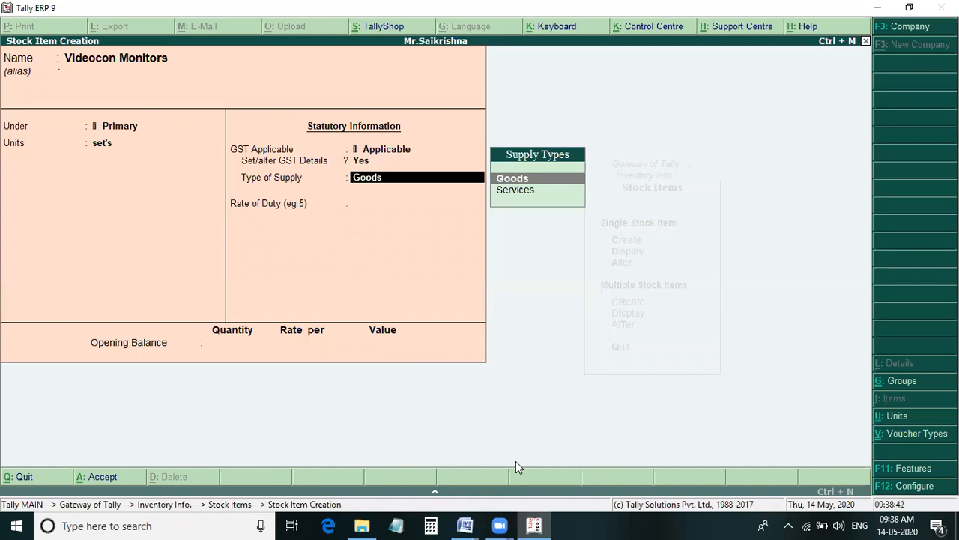
pyautogui.press('BackSpace')
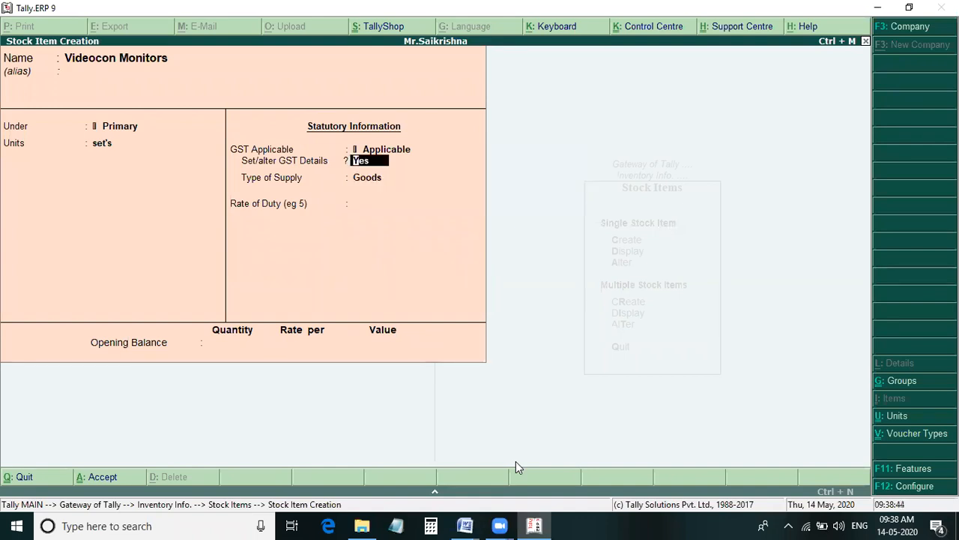
pyautogui.press('Return')
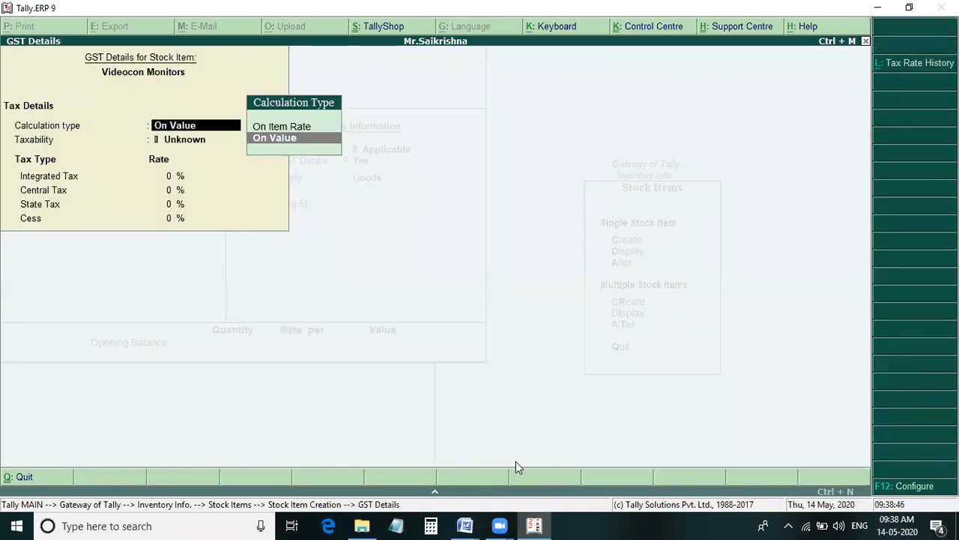
pyautogui.press('Return')
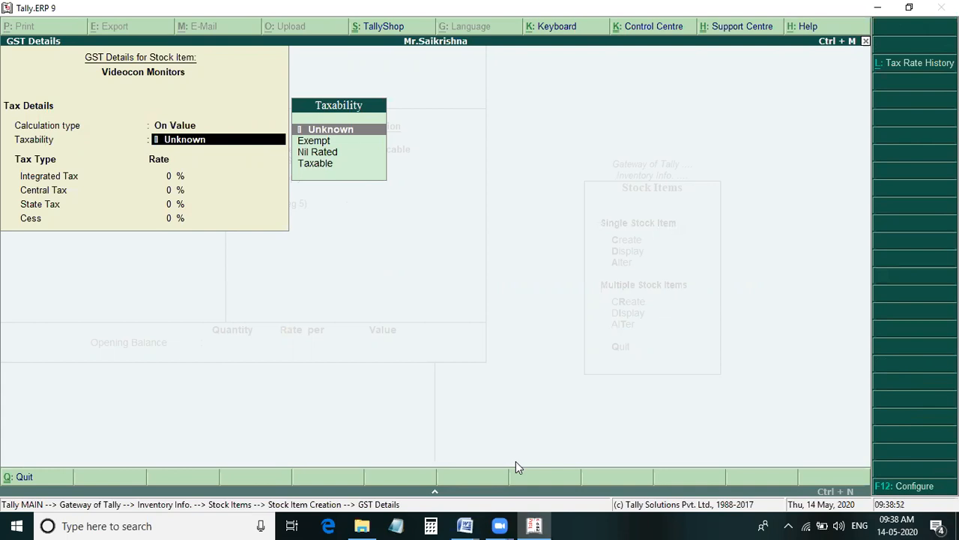
pyautogui.press('Down')
pyautogui.press('Down')
pyautogui.press('Down')
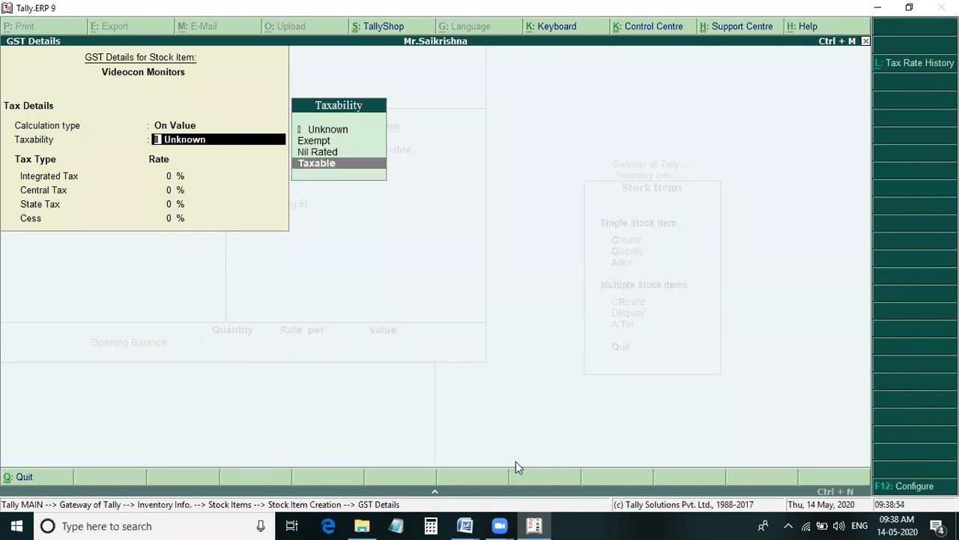
pyautogui.press('Return')
# - Set the integrated tax rate of Videocon Monitors to 18% and accept the remaining GST rates
pyautogui.write('18')
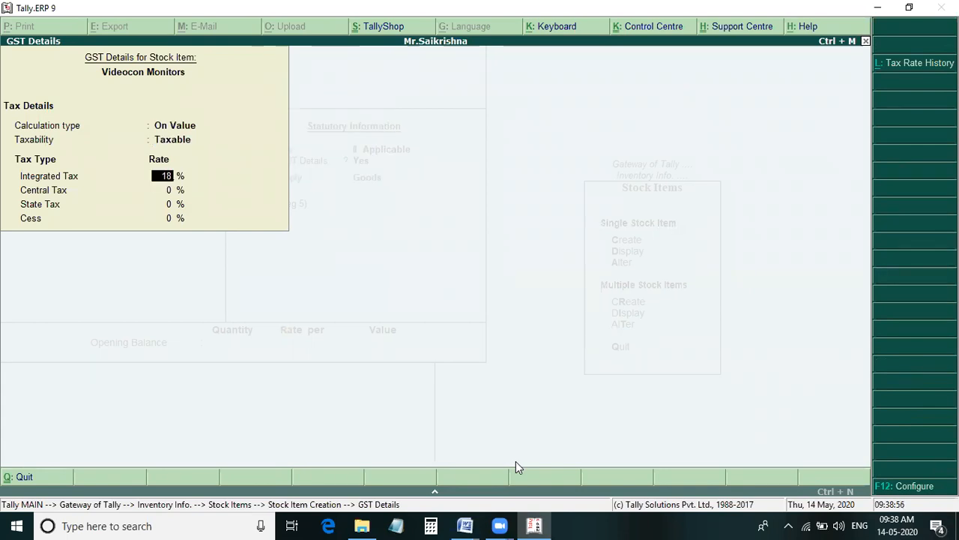
pyautogui.press('Return')
pyautogui.press('Return')
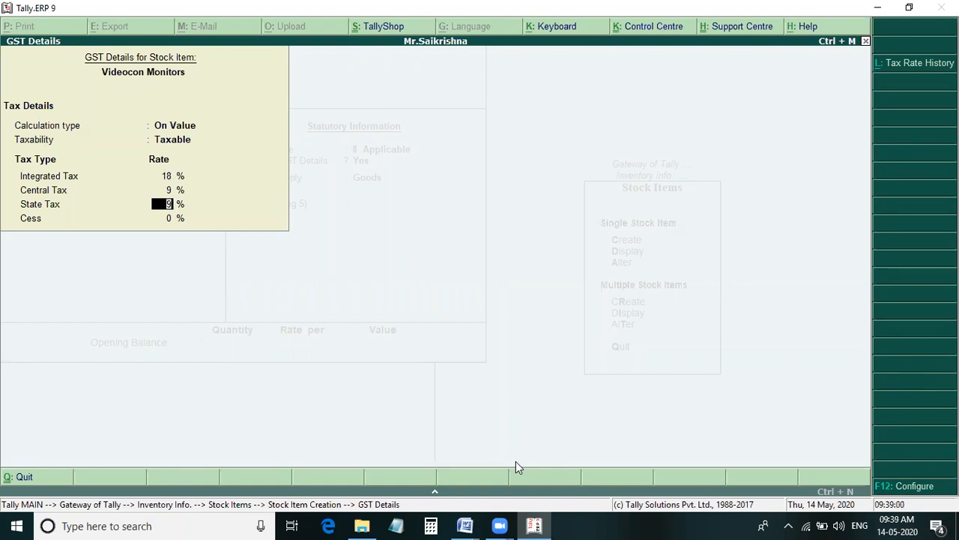
pyautogui.press('Return')
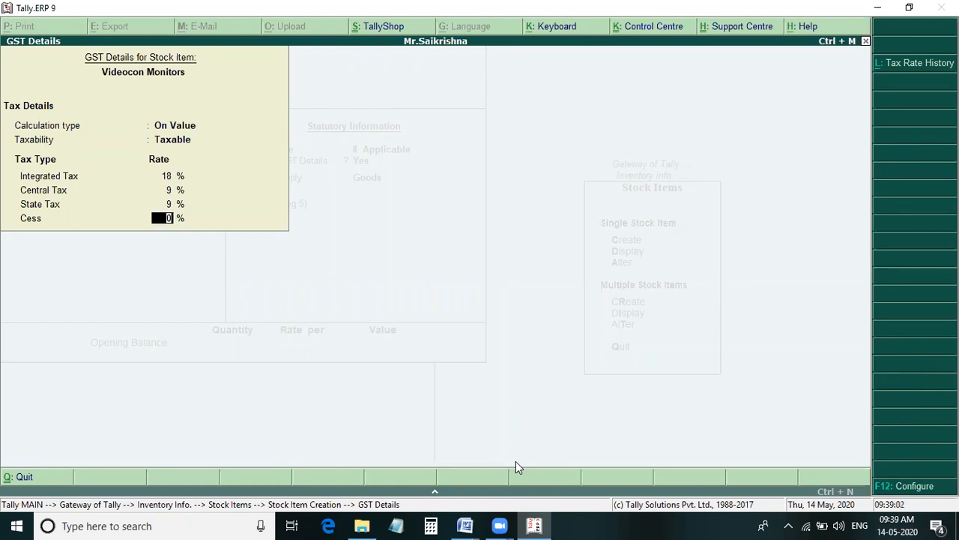
pyautogui.press('Return')
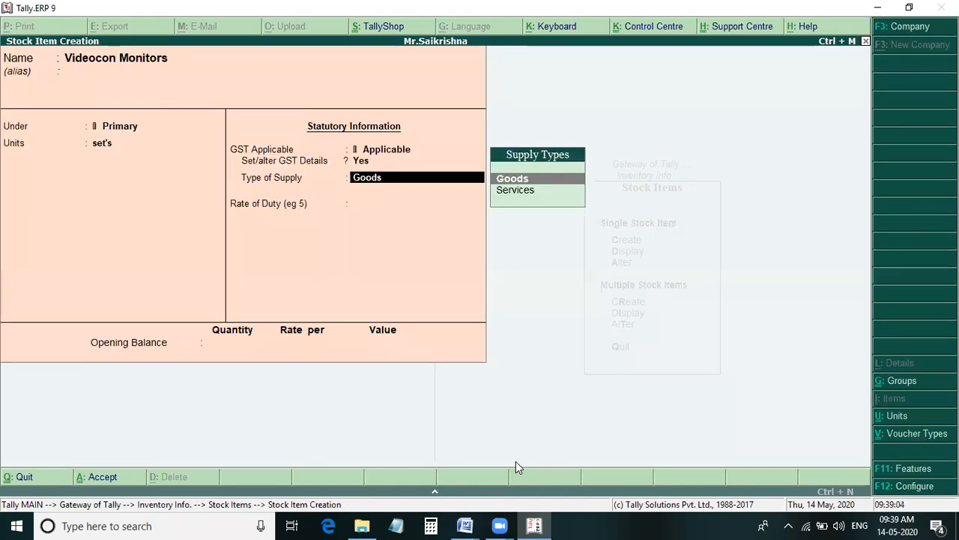
# - Keep Goods as the supply type for Videocon Monitors and save the item without a duty rate or opening balance
pyautogui.press('Return')
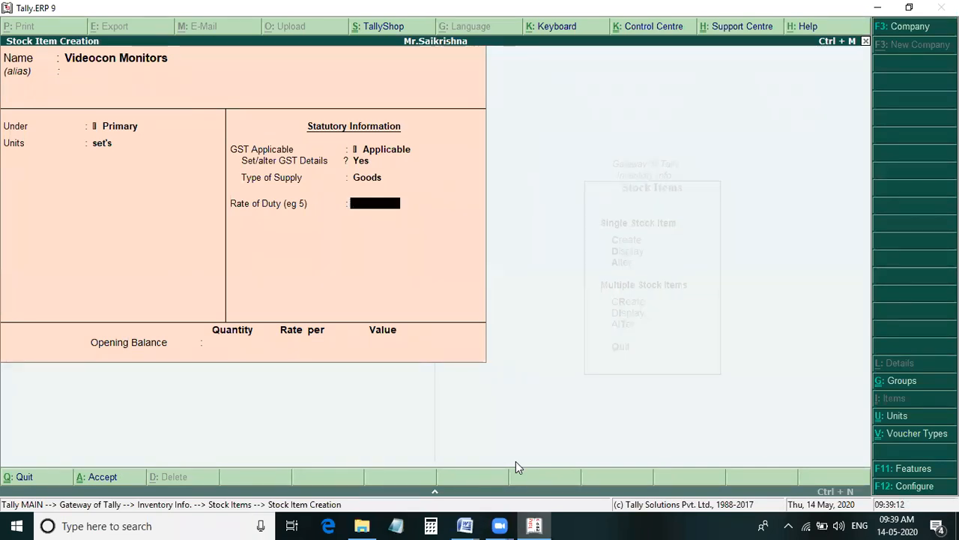
pyautogui.press('Return')
pyautogui.press('Return')
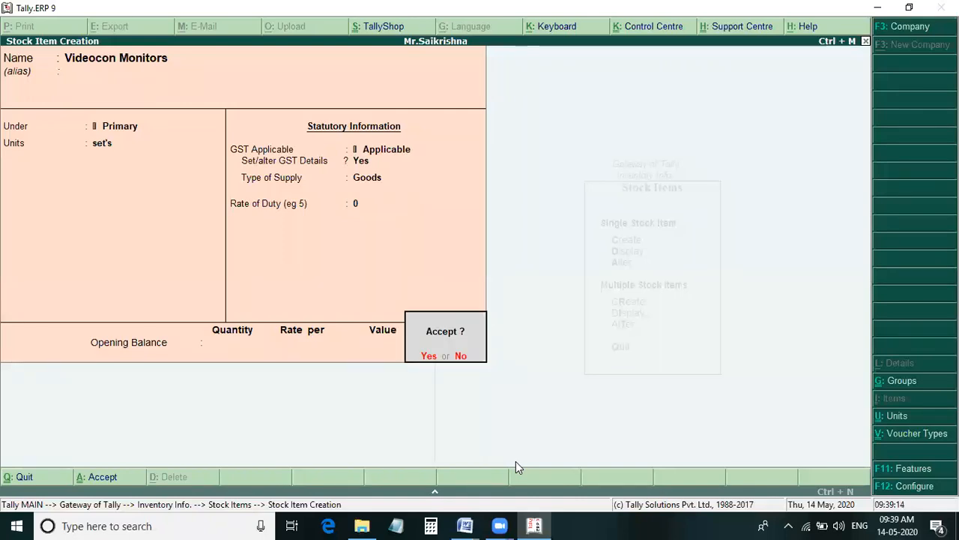
pyautogui.press('Return')
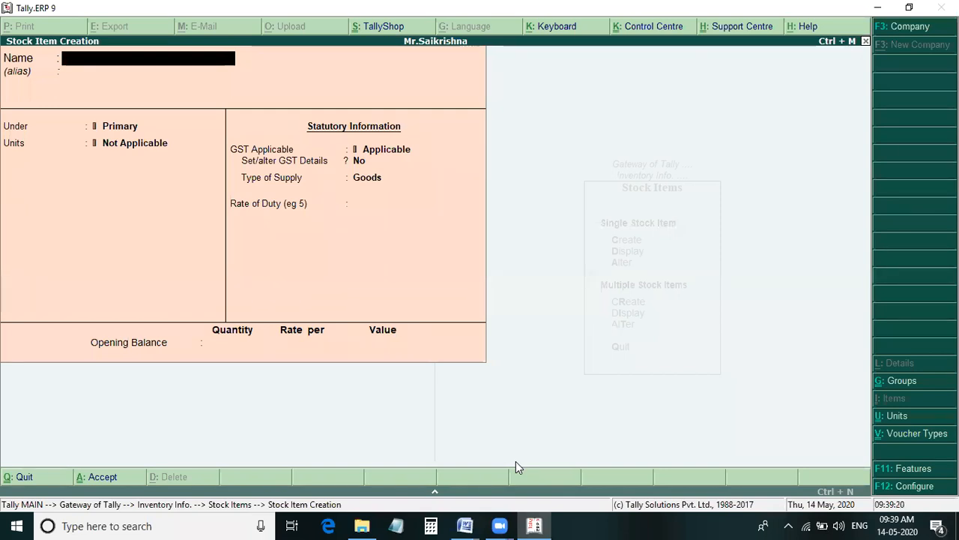
# - Check the Word notes, then in Tally.ERP 9 leave stock item creation and open the creation form for a single ledger
pyautogui.hotkey('alt', 'Tab')
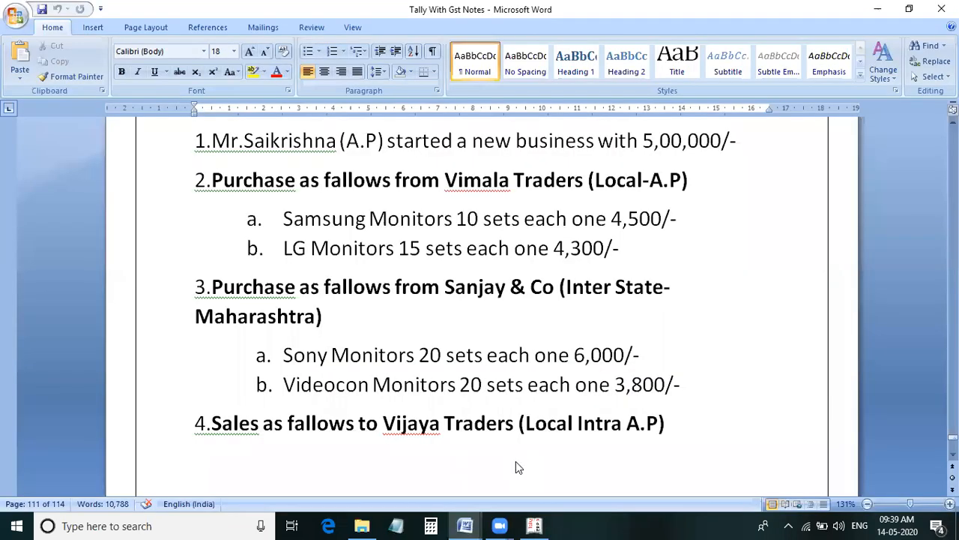
pyautogui.hotkey('alt', 'Tab')
pyautogui.press('Escape')
pyautogui.press('y')
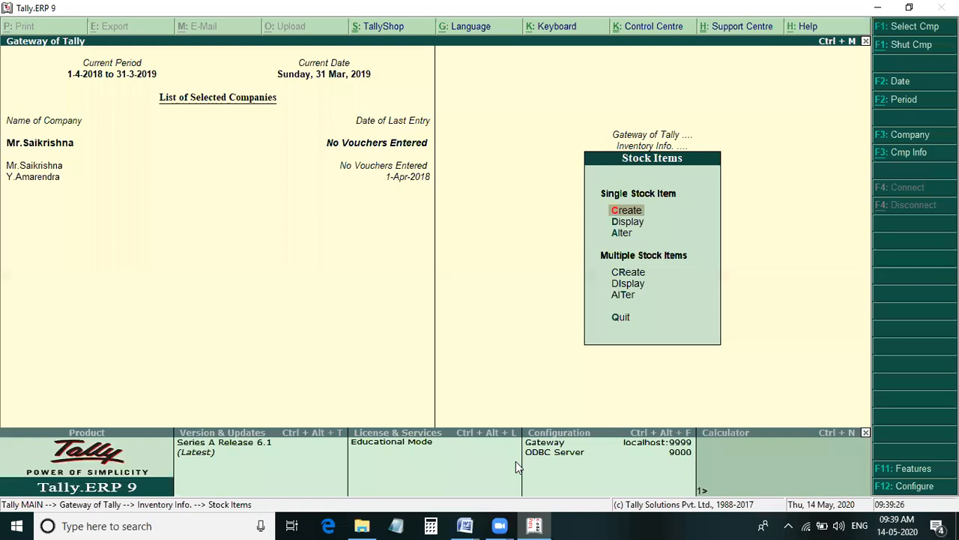
pyautogui.press('Escape')
pyautogui.press('Up')
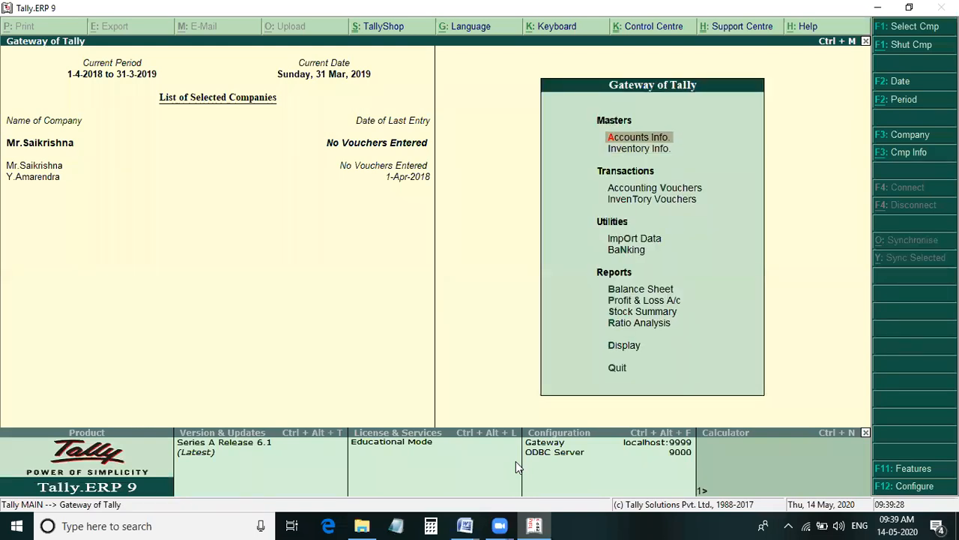
pyautogui.press('Return')
pyautogui.press('Down')
pyautogui.press('Return')
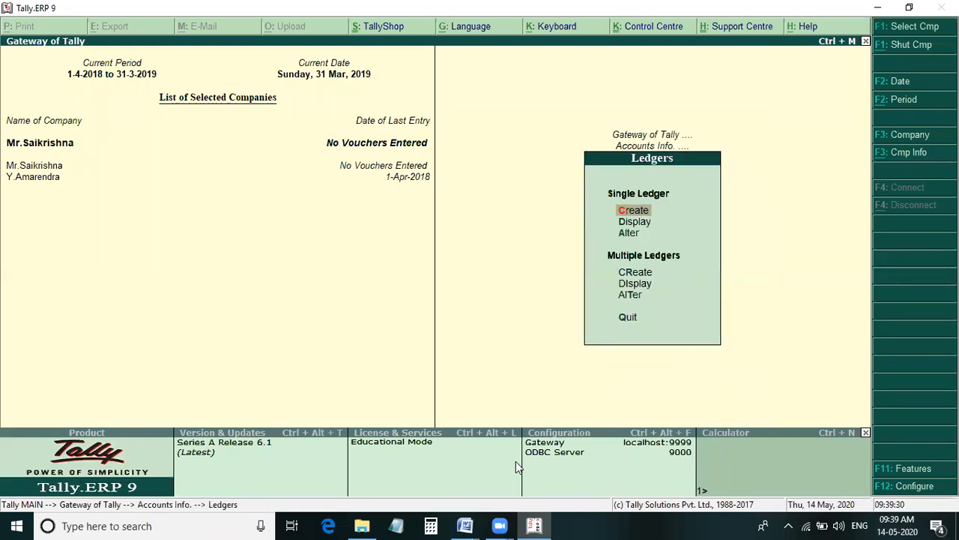
pyautogui.press('Return')
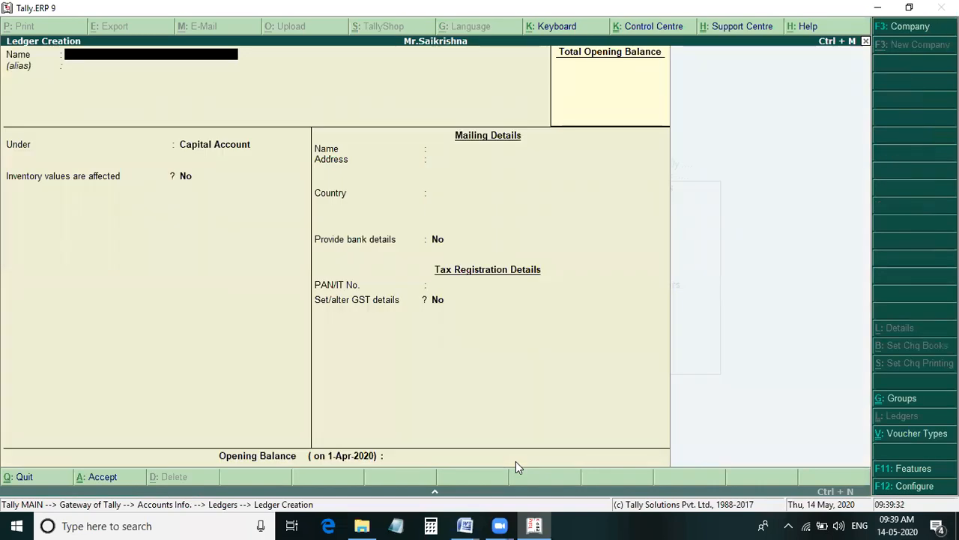
# - Create a ledger with the business owner's name under Capital Account, with inventory values not affected, and save it
pyautogui.write('Mr.Saikr')
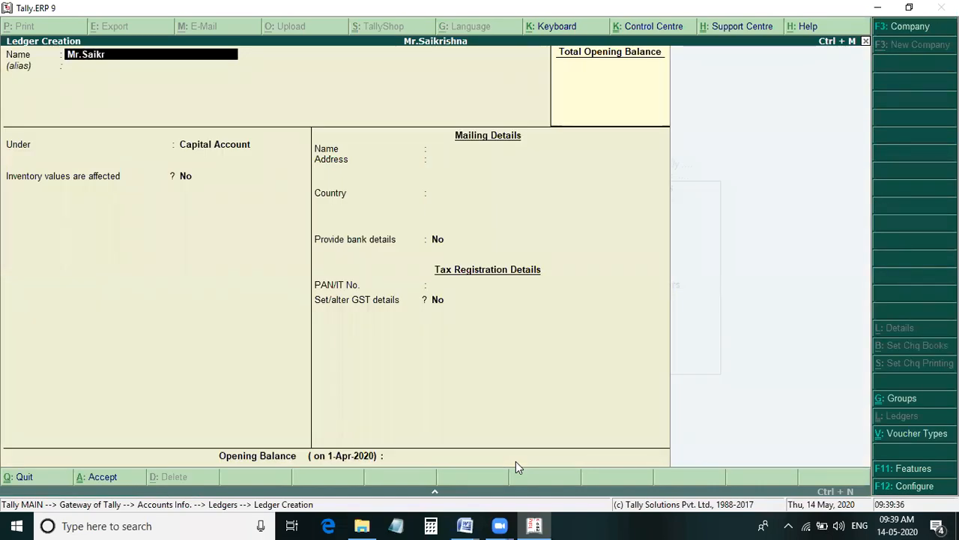
pyautogui.write('ishna')
pyautogui.press('Return')
pyautogui.press('Return')
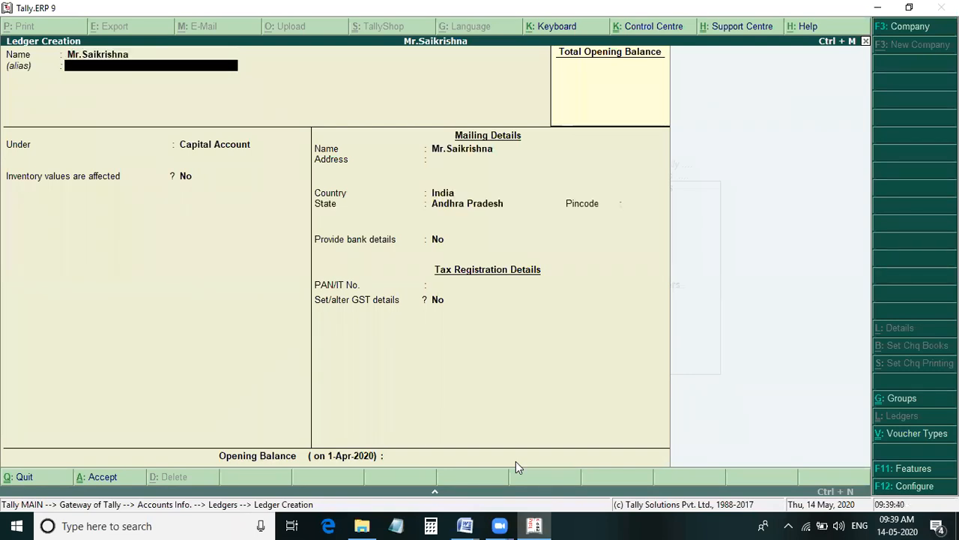
pyautogui.press('Return')
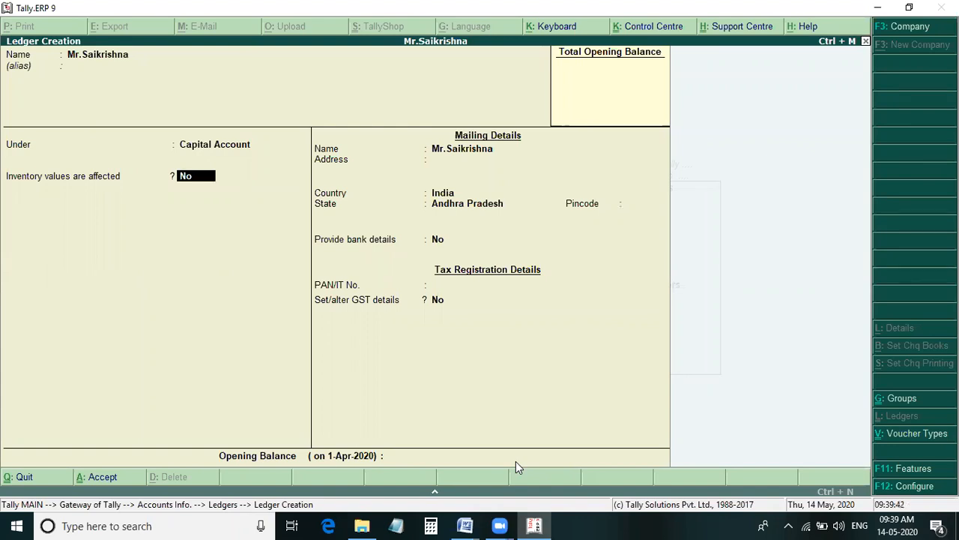
pyautogui.press('Return')
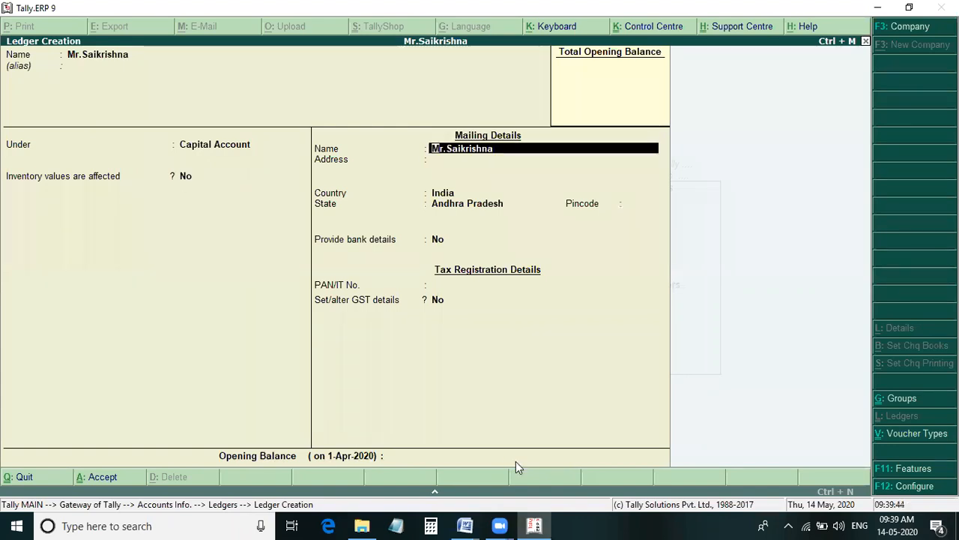
pyautogui.hotkey('ctrl', 'a')
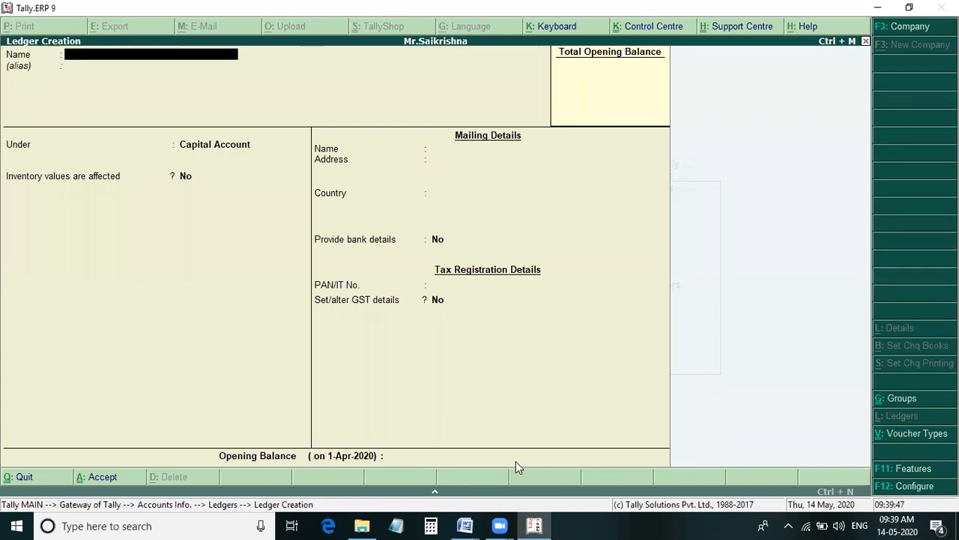
# - Check the Word notes, then in Tally.ERP 9 name the new ledger Purchase and place it under Purchase Accounts
pyautogui.hotkey('alt', 'Tab')
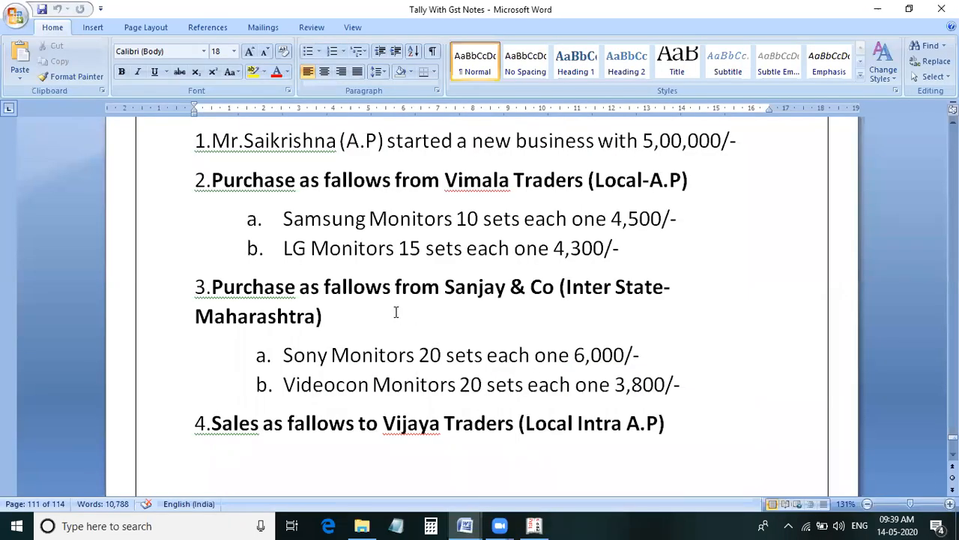
pyautogui.press('alt')
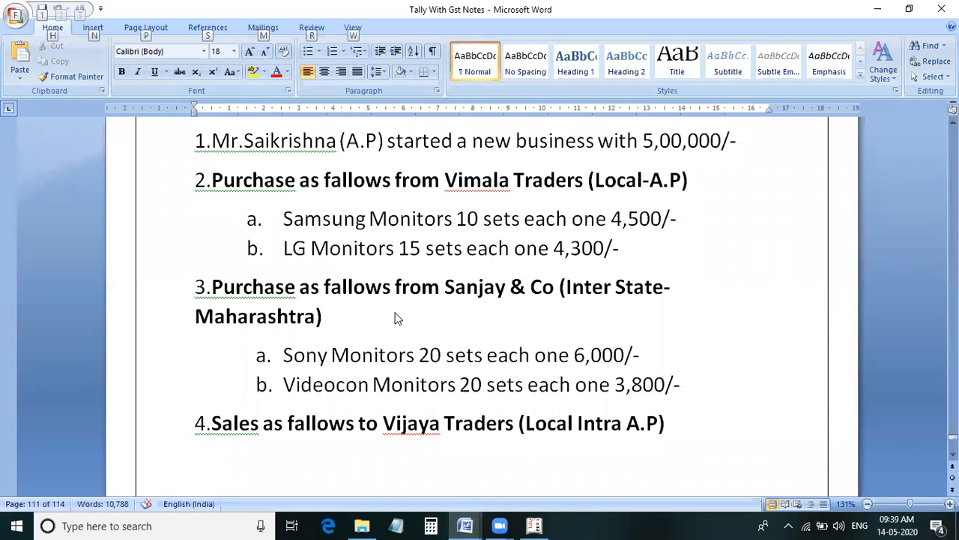
pyautogui.hotkey('alt', 'Tab')
pyautogui.write('Pur')
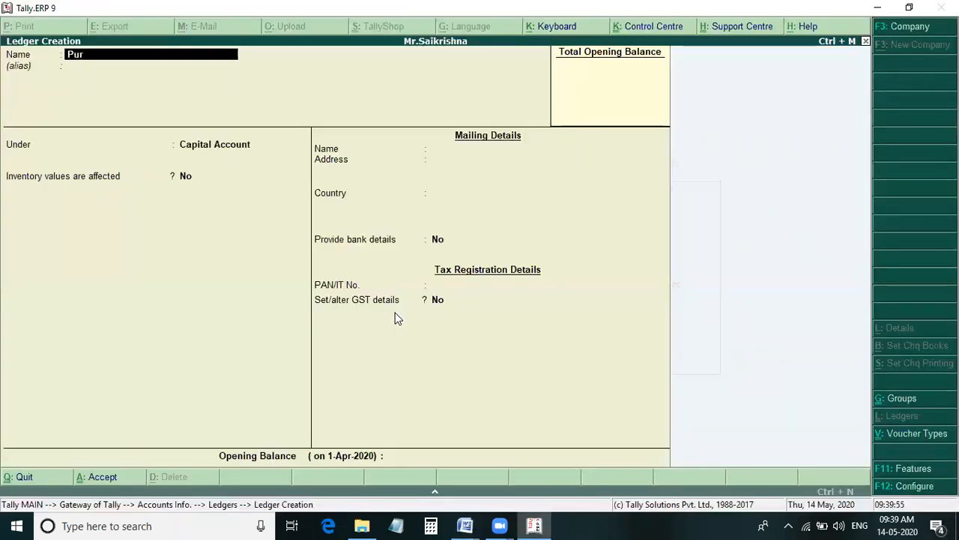
pyautogui.write('chase')
pyautogui.press('Return')
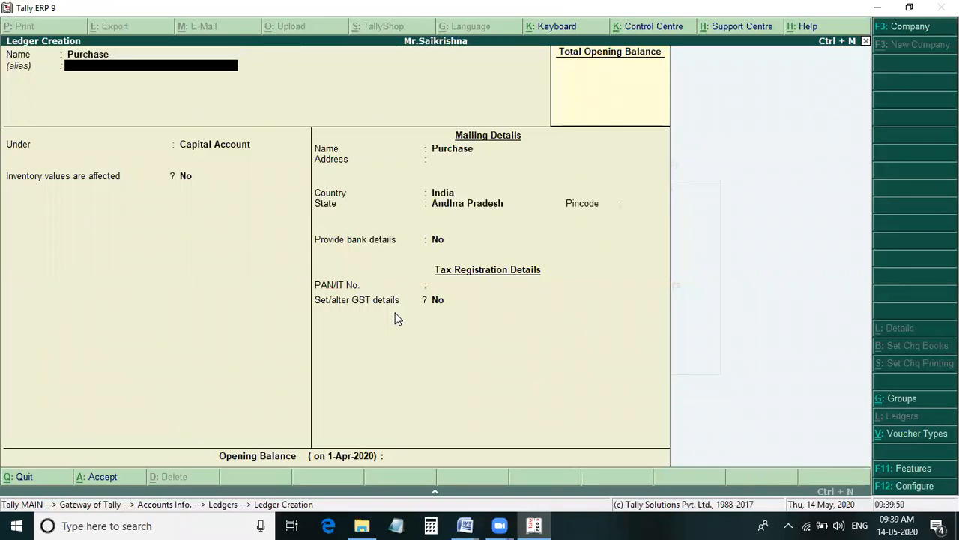
pyautogui.press('Return')
pyautogui.write('Pu')
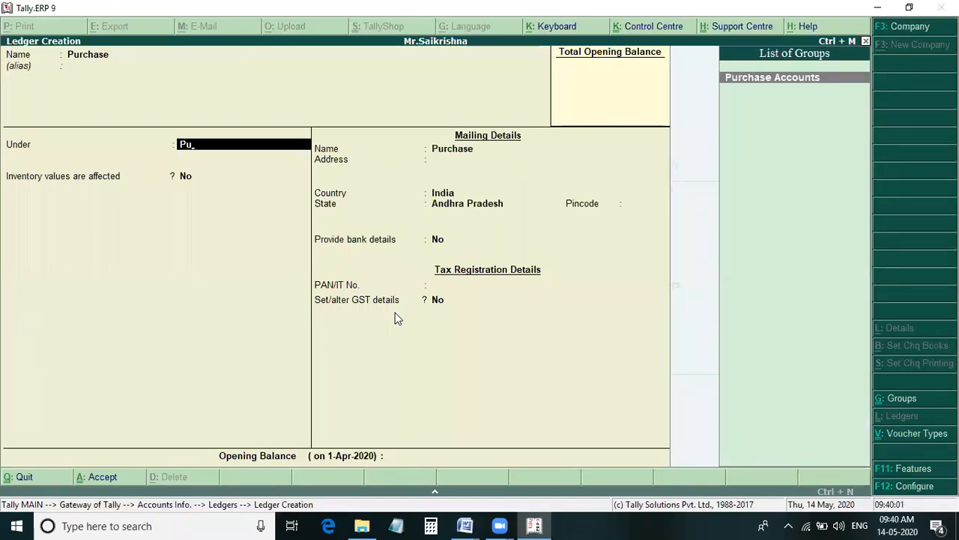
pyautogui.press('Return')
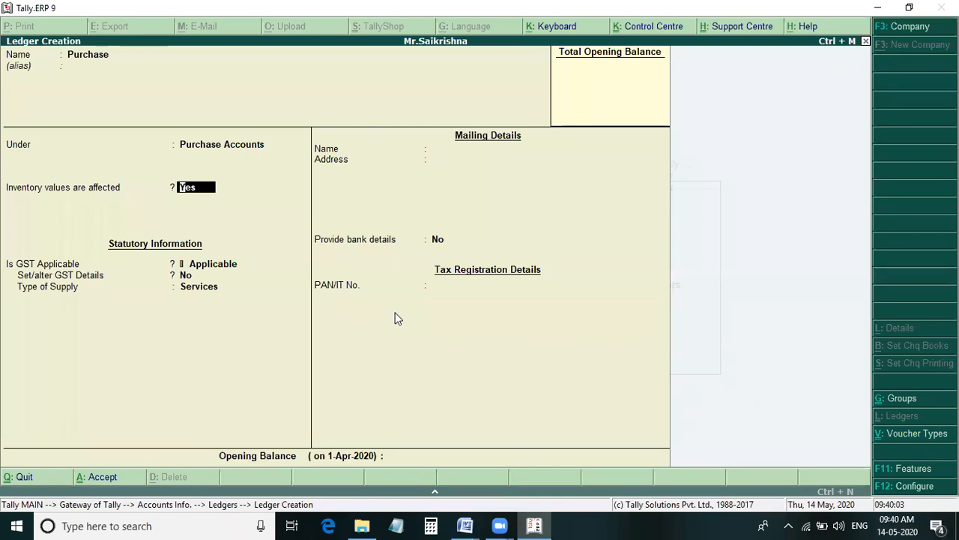
# - Keep inventory values affected and GST applicable for the Purchase ledger, with GST details at No, and set its supply type to Goods
pyautogui.press('Return')
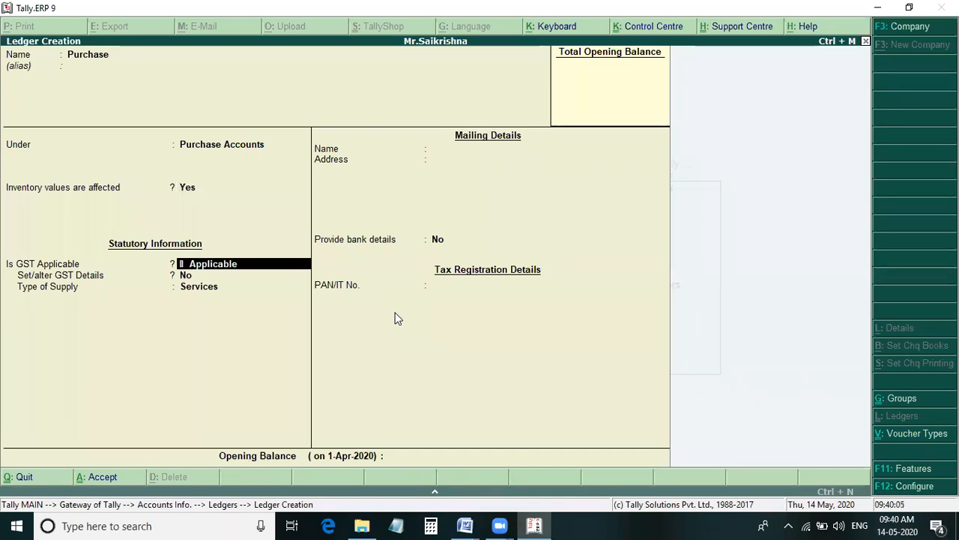
pyautogui.press('Return')
pyautogui.press('Return')
pyautogui.press('Up')
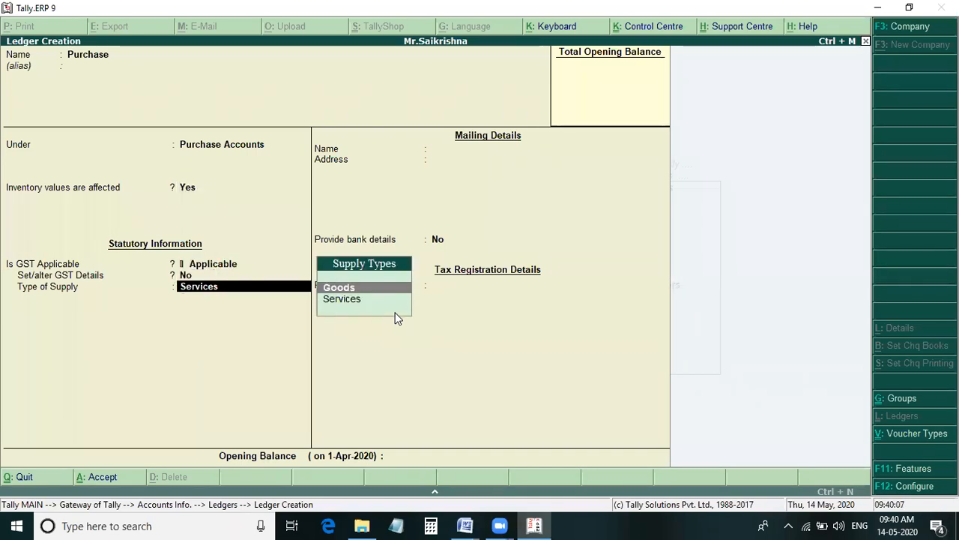
pyautogui.press('Return')
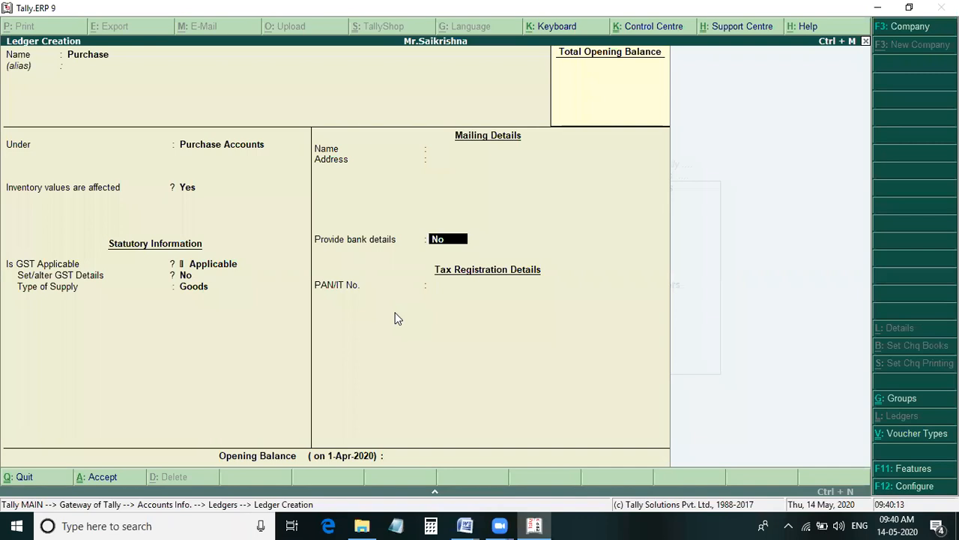
# - Recheck the Purchase ledger's GST applicability and Goods supply type, then save the ledger without bank details or PAN
pyautogui.press('BackSpace')
pyautogui.press('BackSpace')
pyautogui.press('BackSpace')
pyautogui.press('BackSpace')
pyautogui.press('BackSpace')
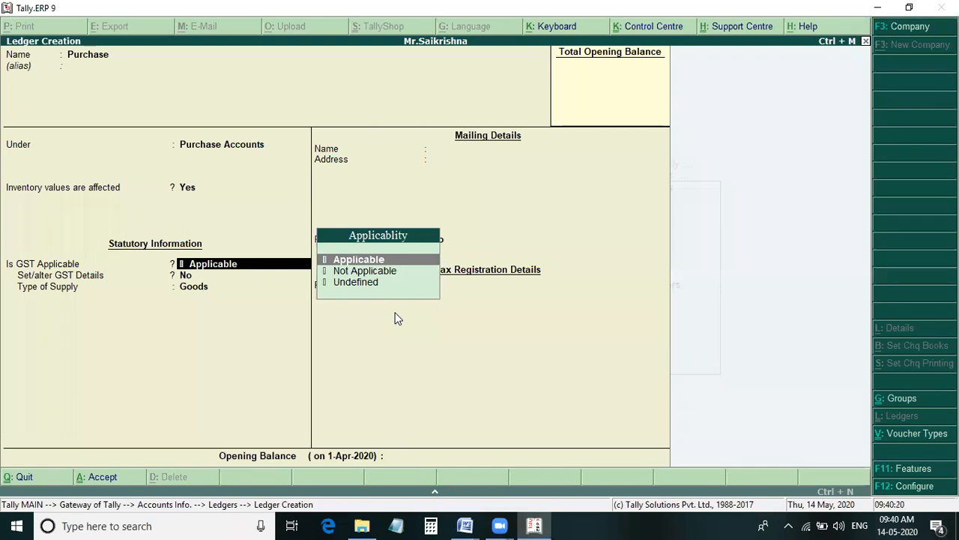
pyautogui.press('Return')
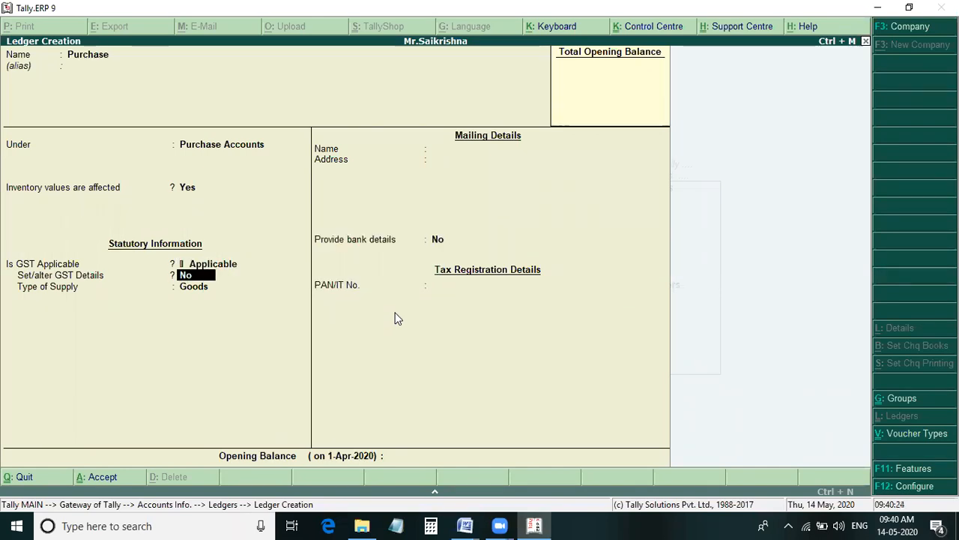
pyautogui.press('Return')
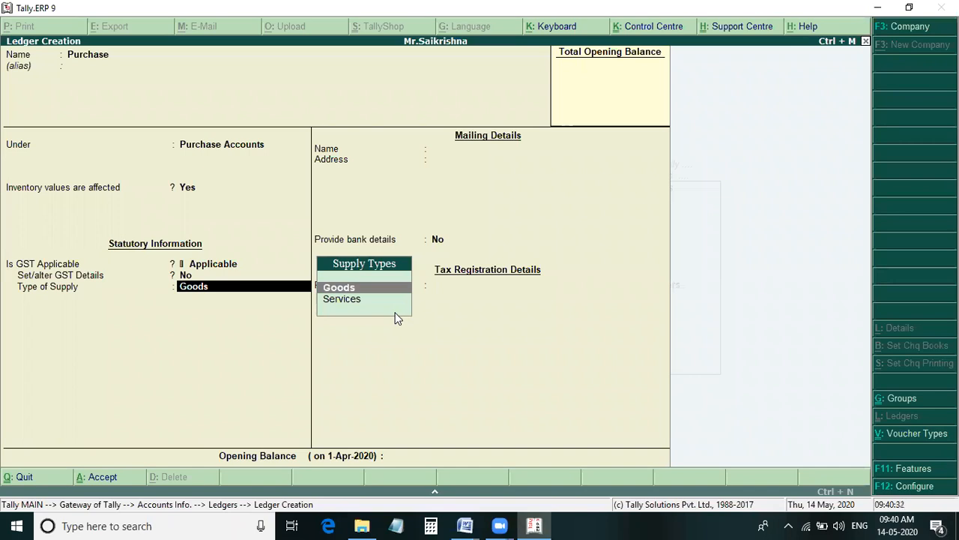
pyautogui.press('Return')
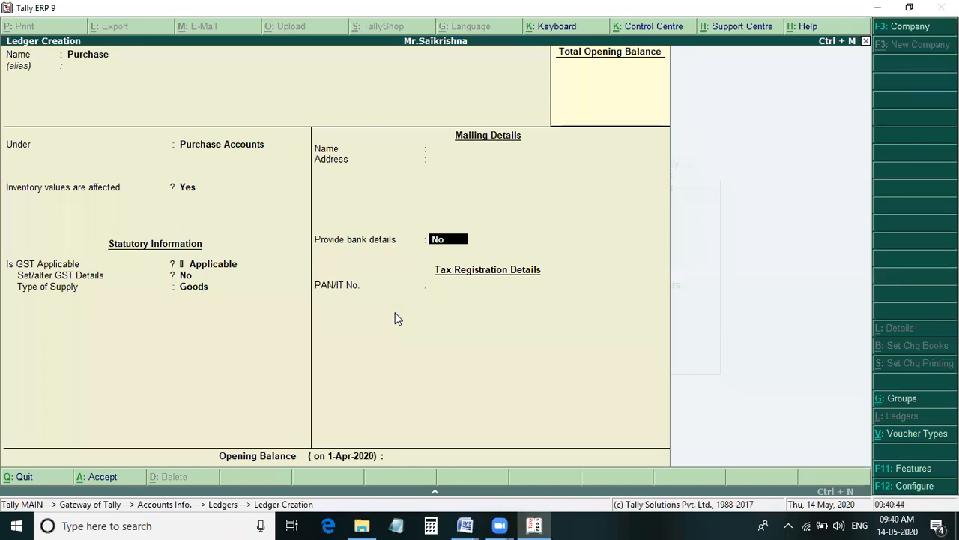
pyautogui.press('Return')
pyautogui.press('Return')
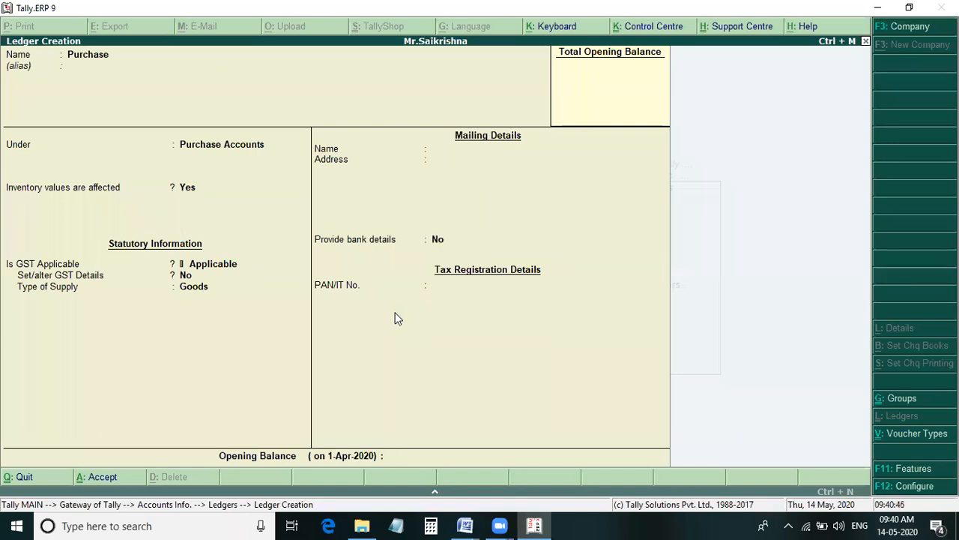
pyautogui.press('y')
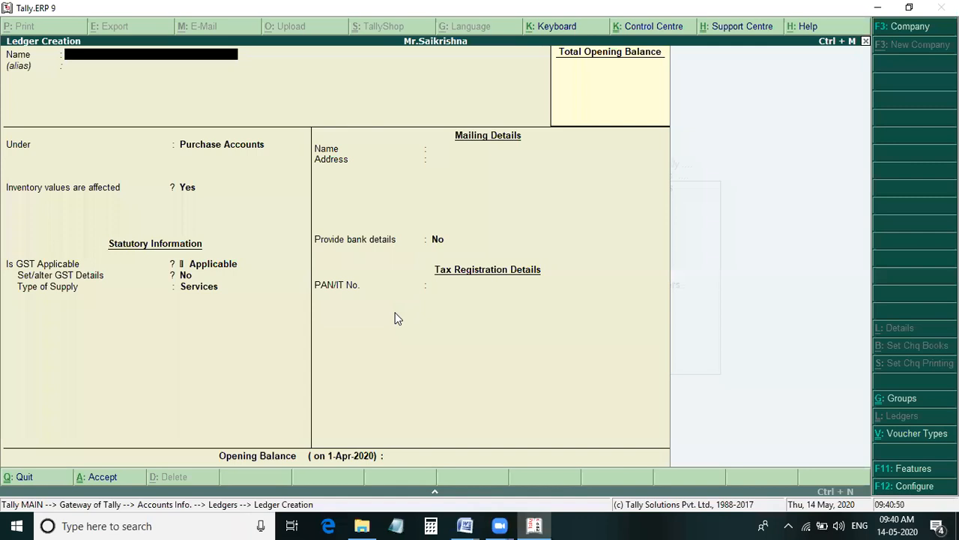
# - Check the supplier in the Word notes, then in Tally.ERP 9 name a new ledger Vimala Traders under Sundry Creditors
pyautogui.hotkey('alt', 'Tab')
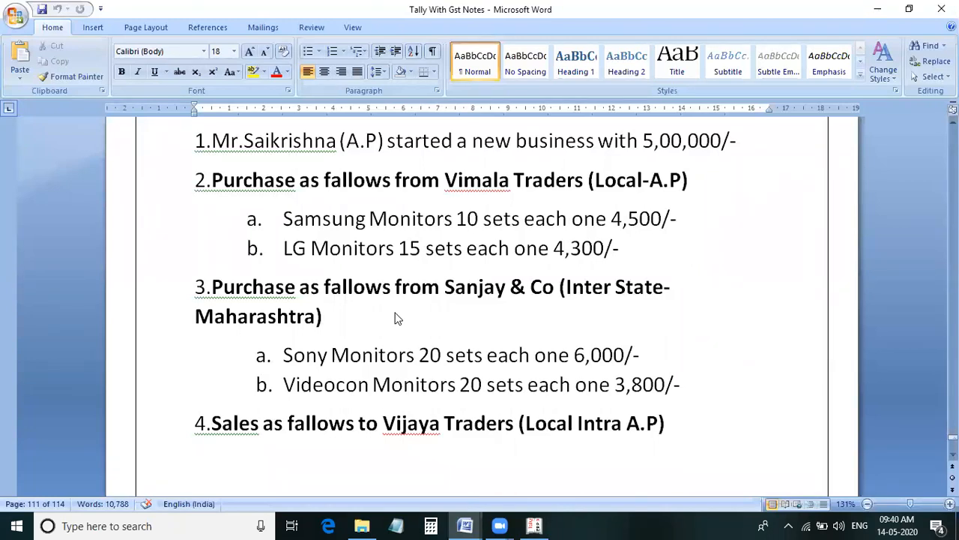
pyautogui.hotkey('alt', 'Tab')
pyautogui.write('Vimala')
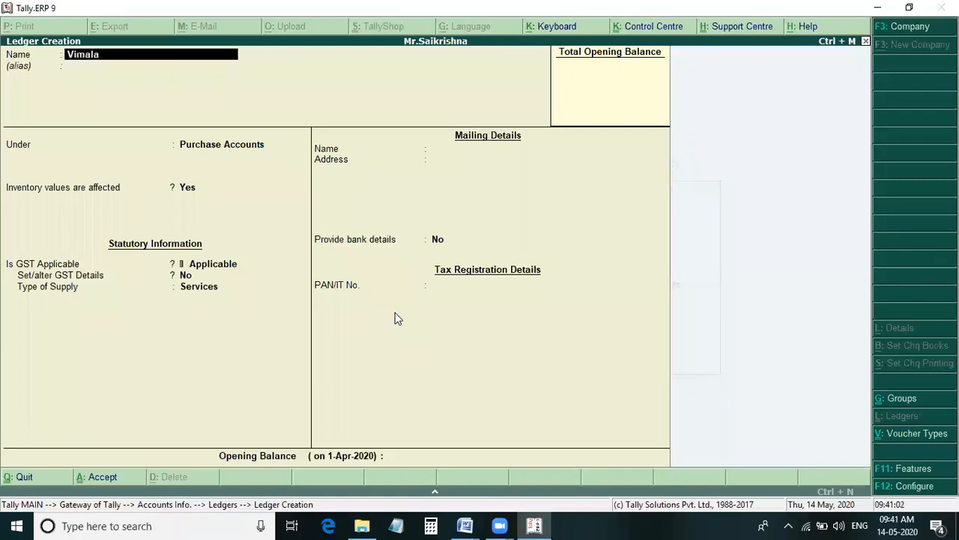
pyautogui.write(' Traders')
pyautogui.press('Return')
pyautogui.press('Return')
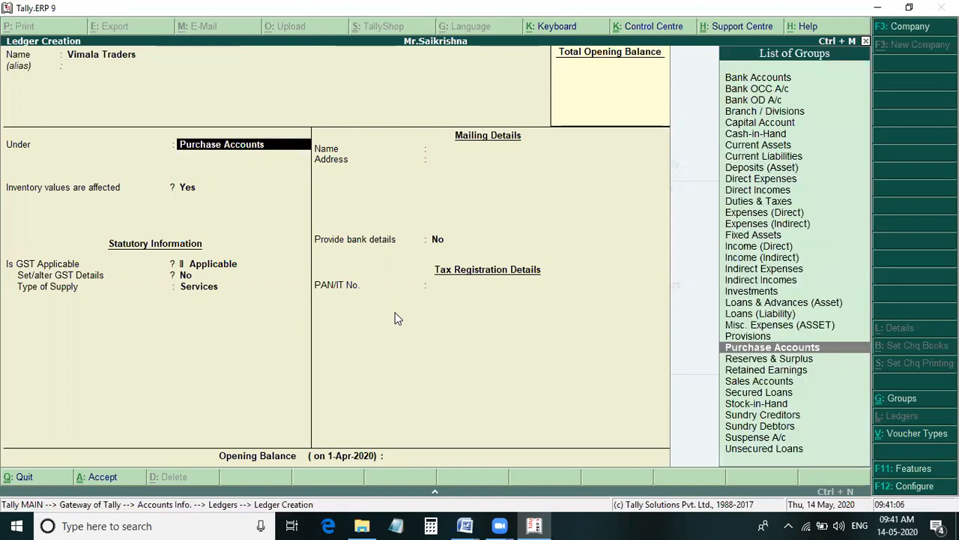
pyautogui.write('Sund')
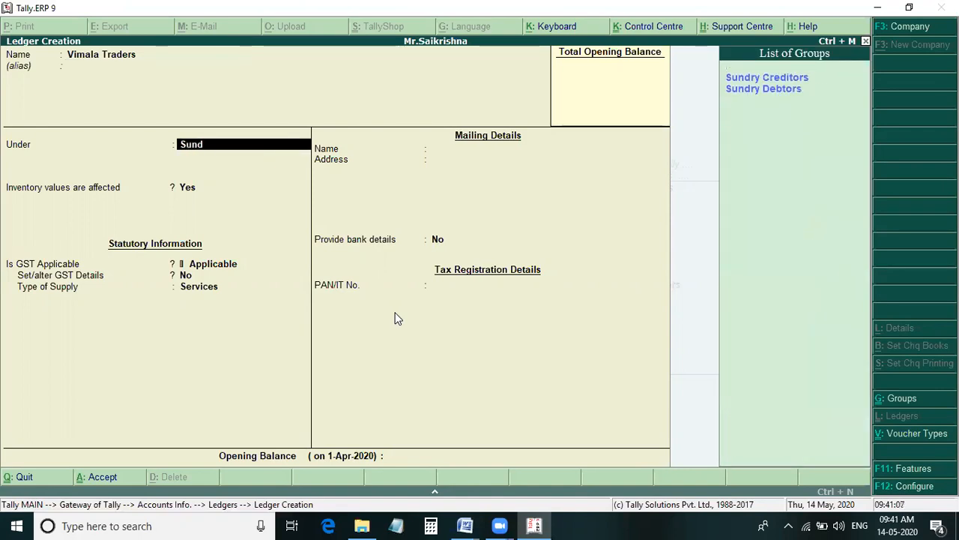
pyautogui.press('Return')
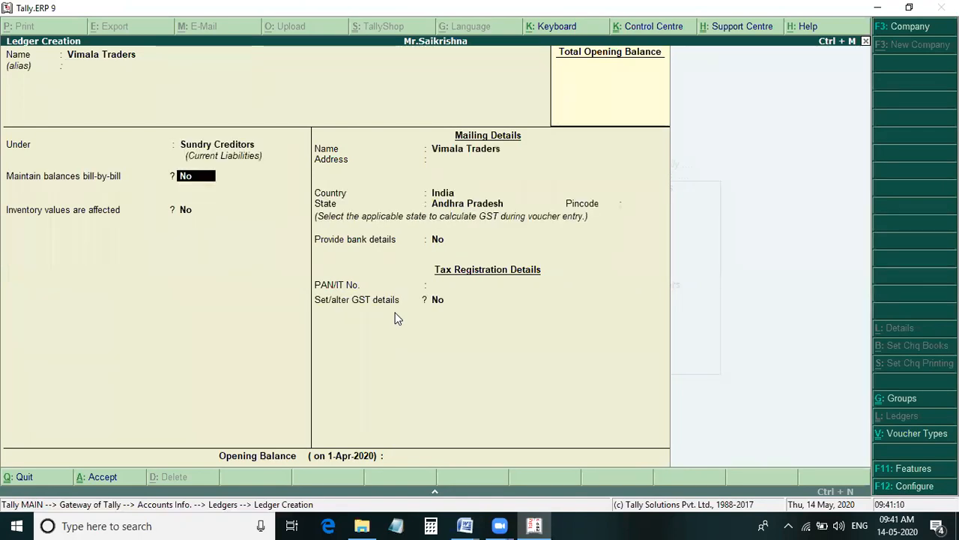
# - Keep bill-by-bill balances and inventory values at No for Vimala Traders, with India and Andhra Pradesh as its mailing country and state
pyautogui.press('Return')
pyautogui.press('Return')
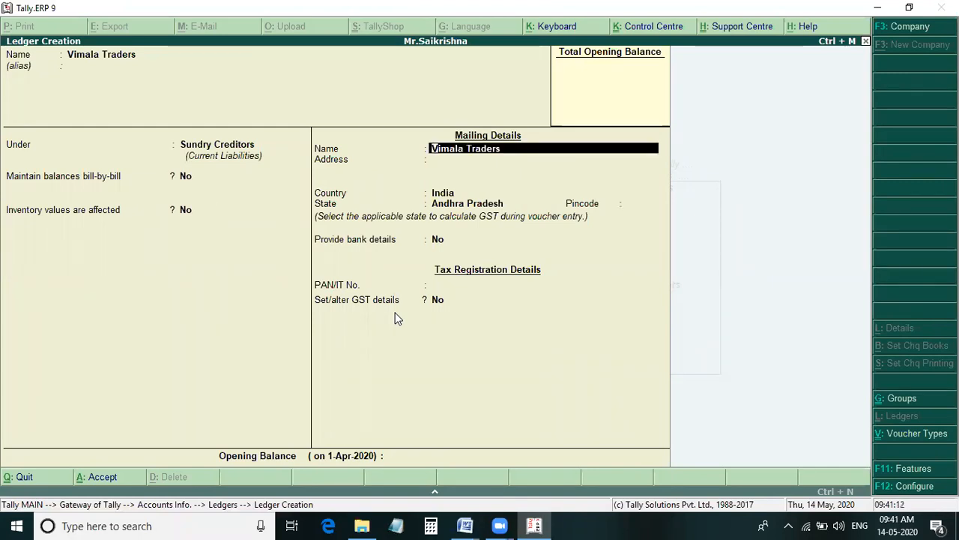
pyautogui.press('Return')
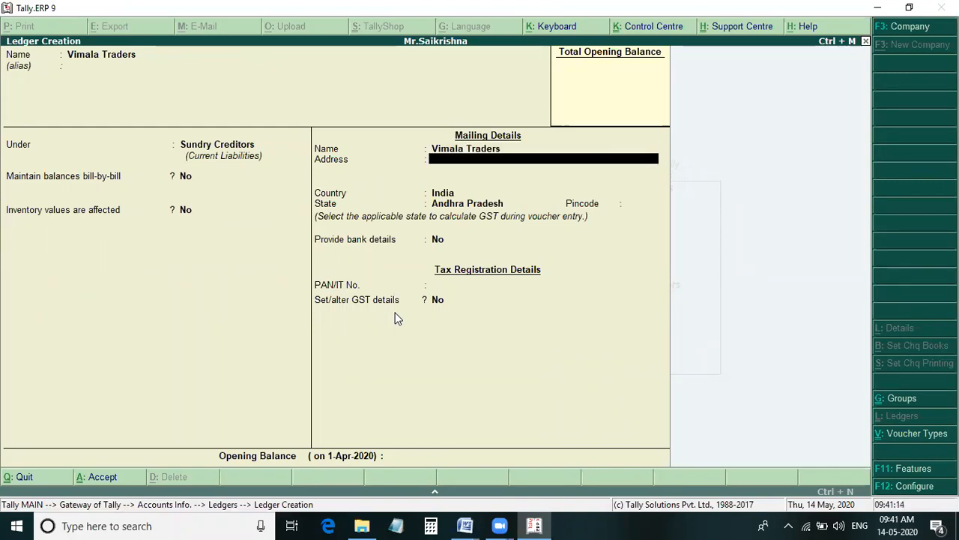
pyautogui.press('Return')
pyautogui.press('Return')
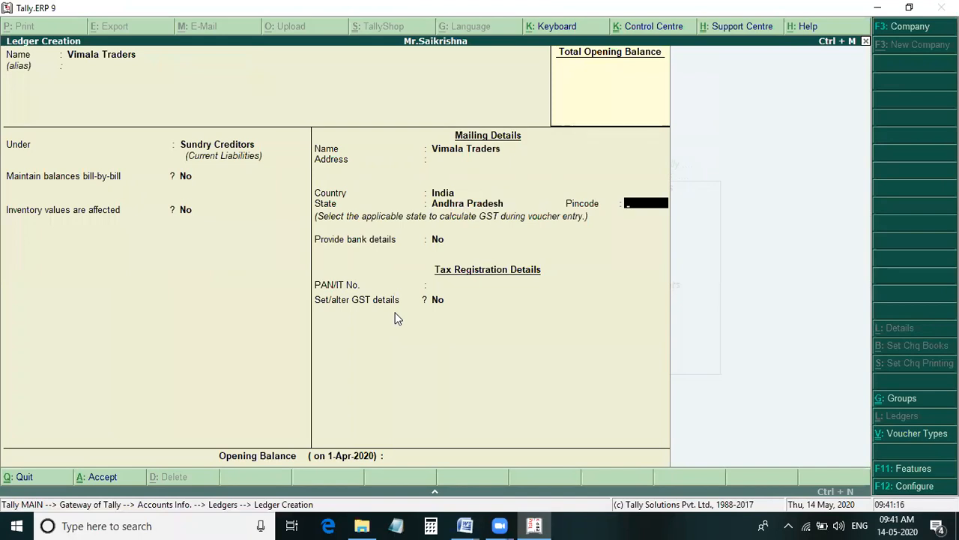
pyautogui.press('BackSpace')
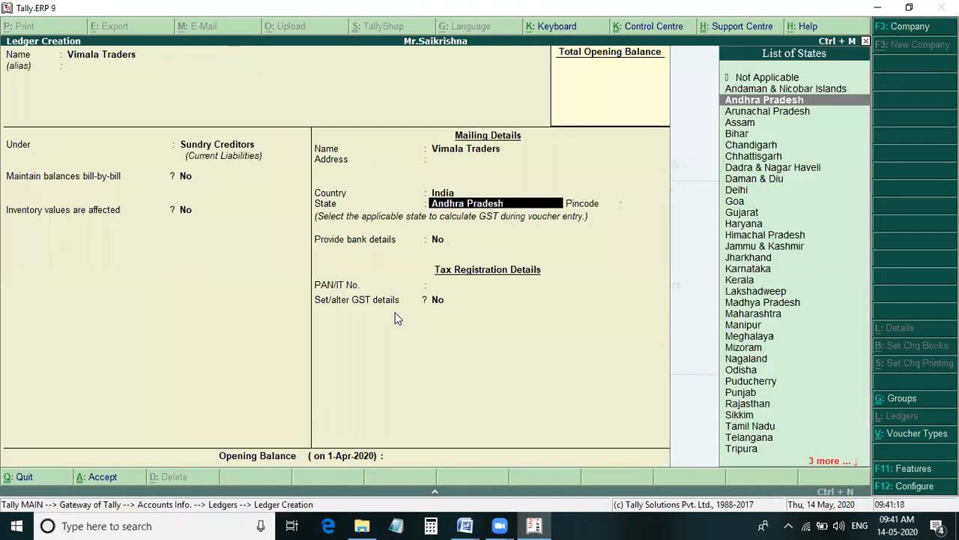
pyautogui.press('Return')
pyautogui.press('Return')
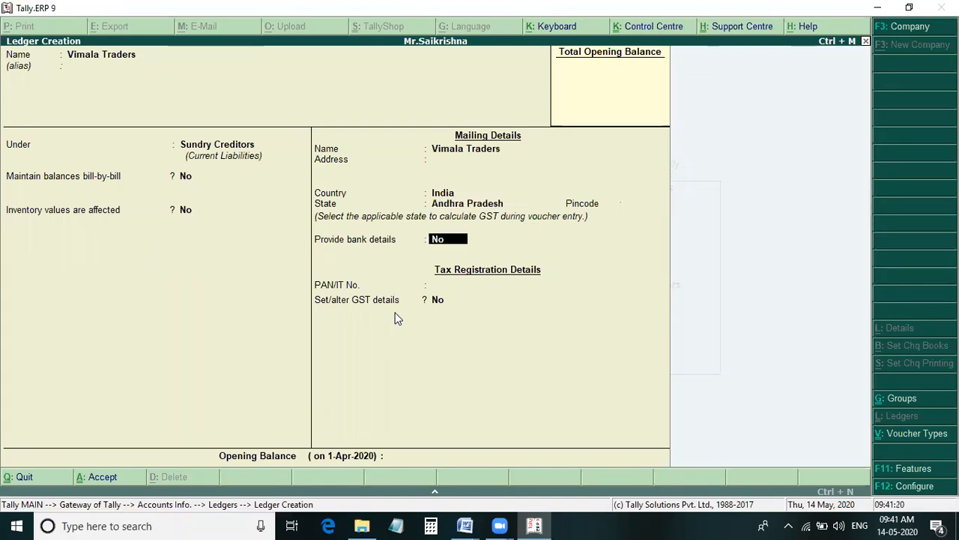
# - Leave bank details, PAN, GST details and opening balance unset for Vimala Traders and save the ledger
pyautogui.press('Return')
pyautogui.press('Return')
pyautogui.press('Return')
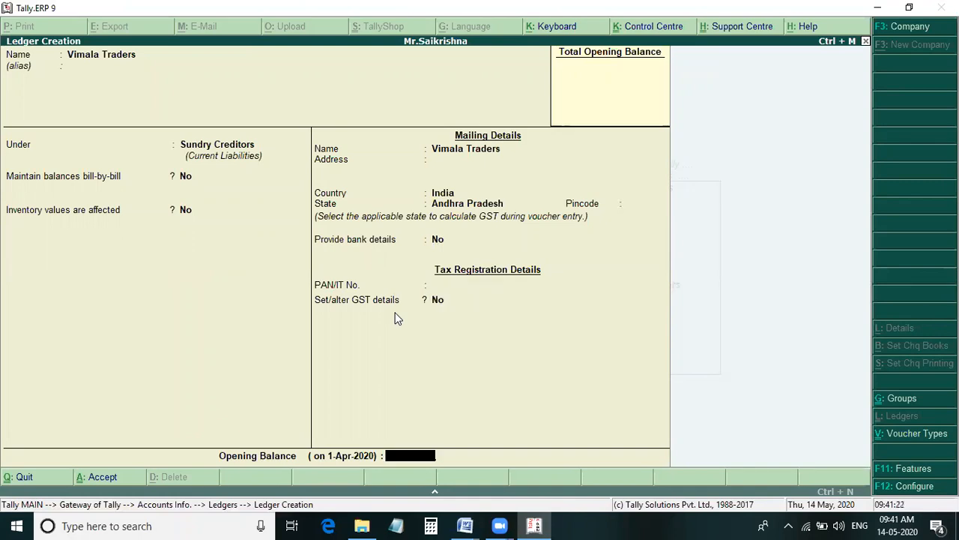
pyautogui.press('Return')
pyautogui.press('Return')
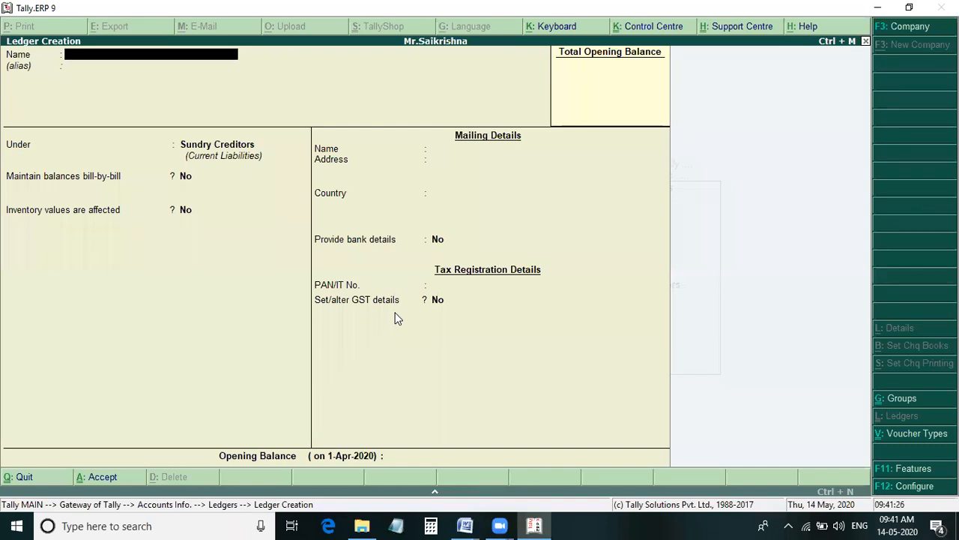
# - Check the Word notes, then name a new Tally.ERP 9 ledger Sanjay & Co under Sundry Creditors, keeping bill-by-bill and inventory at No
pyautogui.hotkey('alt', 'Tab')
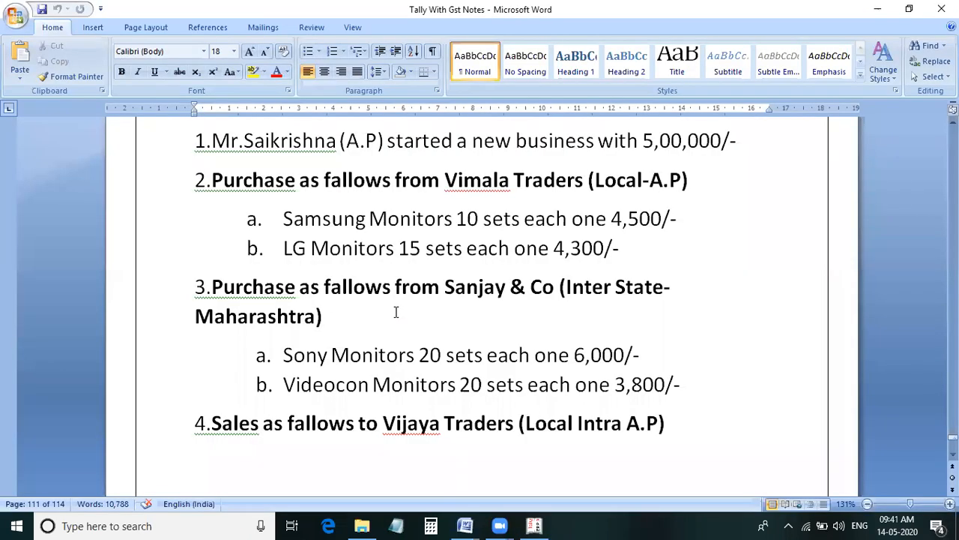
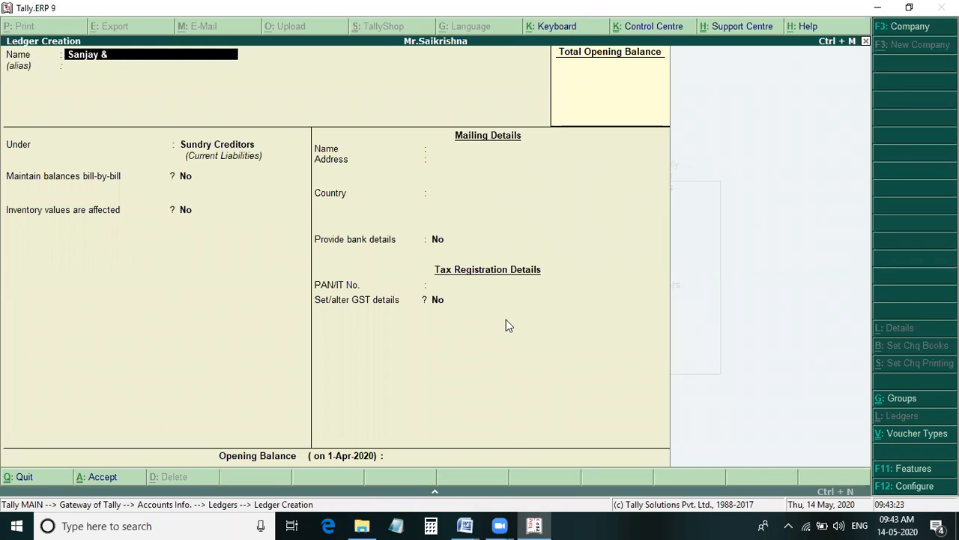
pyautogui.press('Return')
pyautogui.press('Return')
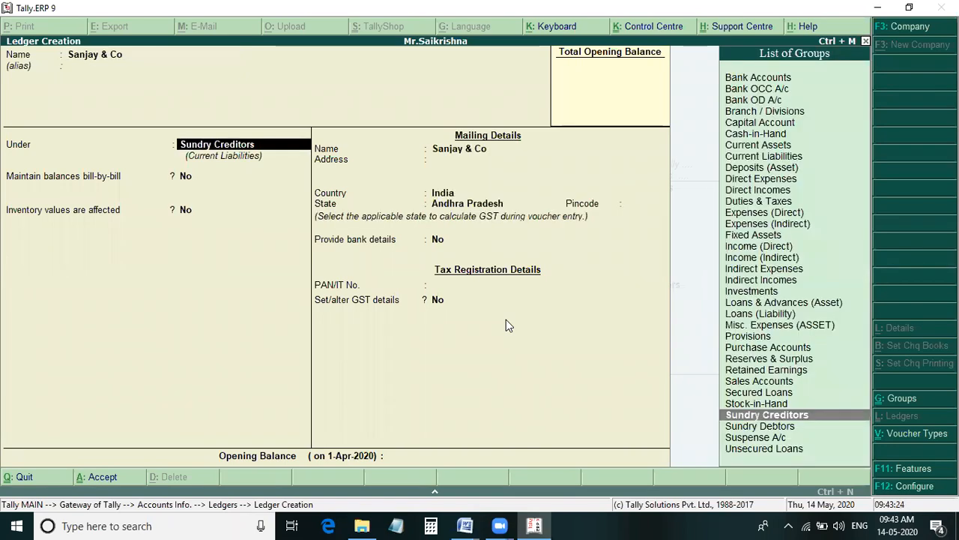
pyautogui.press('Return')
pyautogui.press('Return')
pyautogui.press('Return')
pyautogui.press('Return')
pyautogui.press('Return')
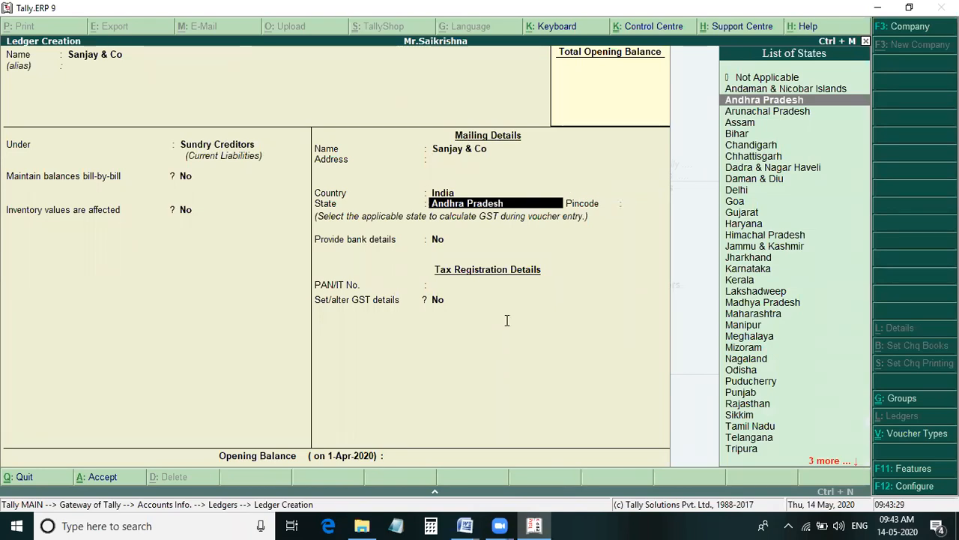
# - Check Sanjay & Co's state in the Word notes, then in Tally.ERP 9 set the ledger's mailing state to Maharashtra
pyautogui.hotkey('alt', 'Tab')
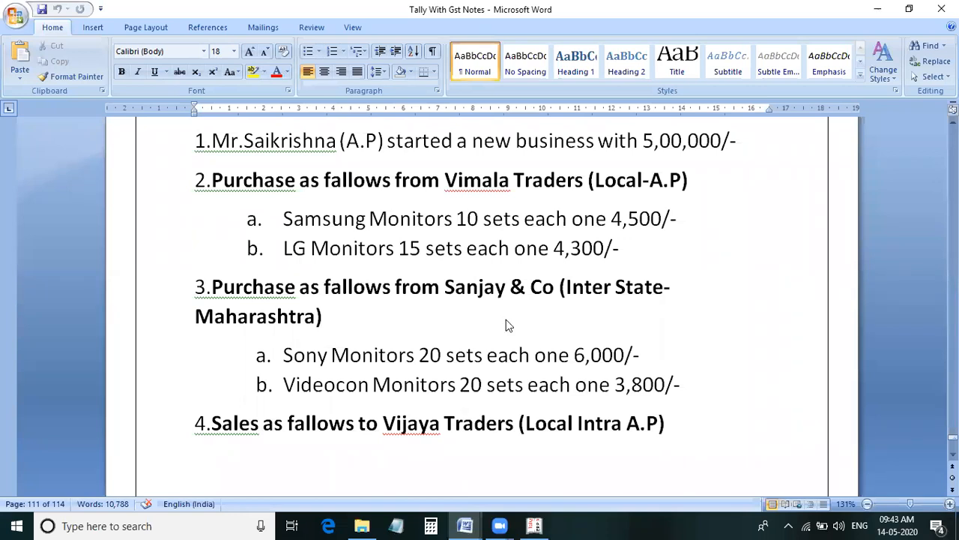
pyautogui.hotkey('alt', 'Tab')
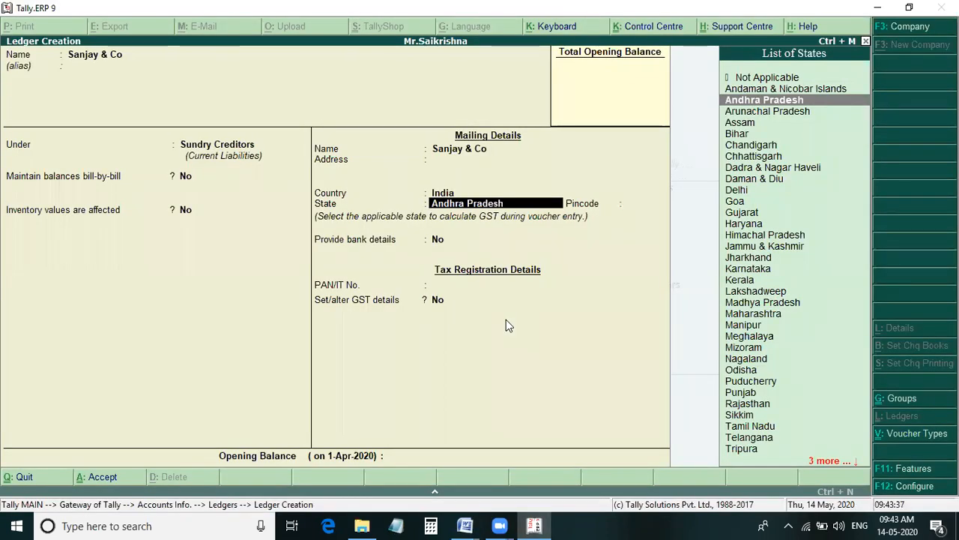
pyautogui.write('Ma')
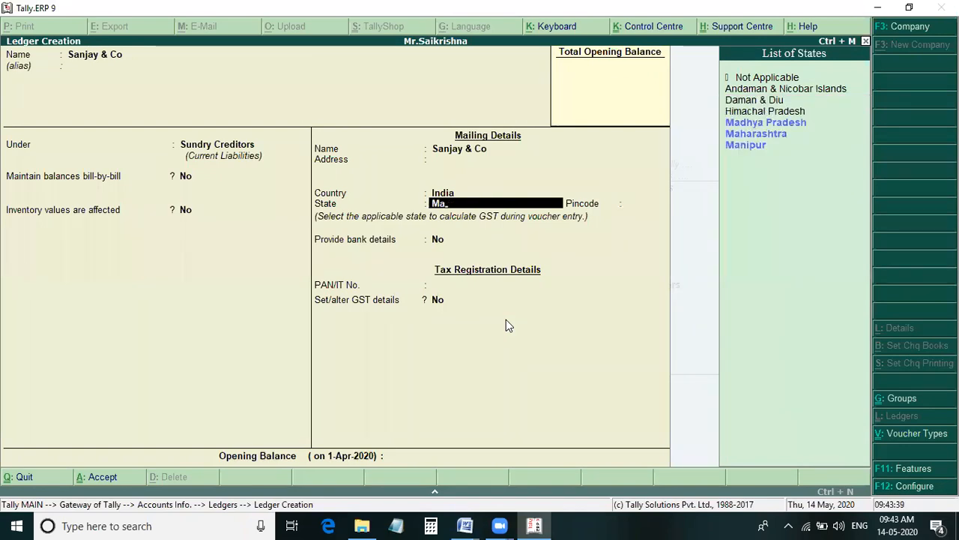
pyautogui.press('Down')
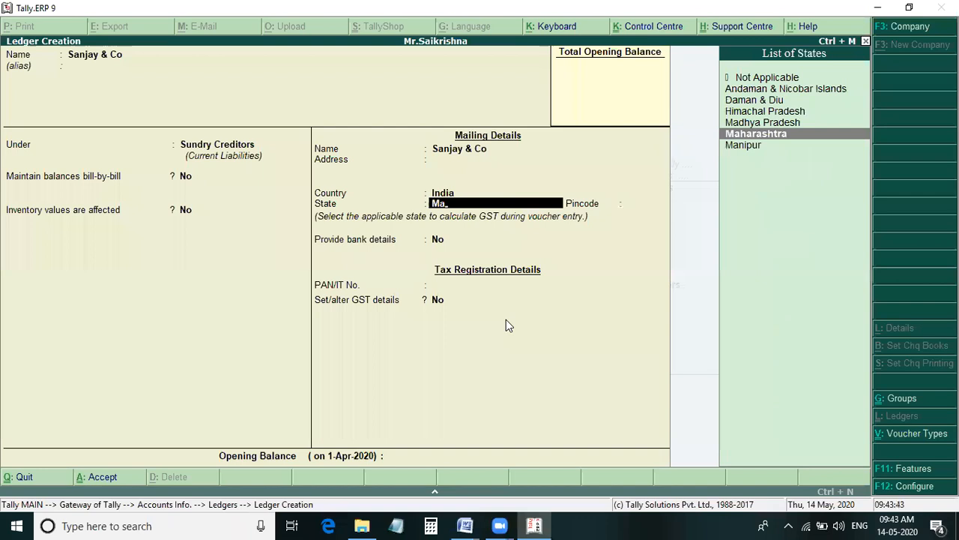
pyautogui.press('Return')
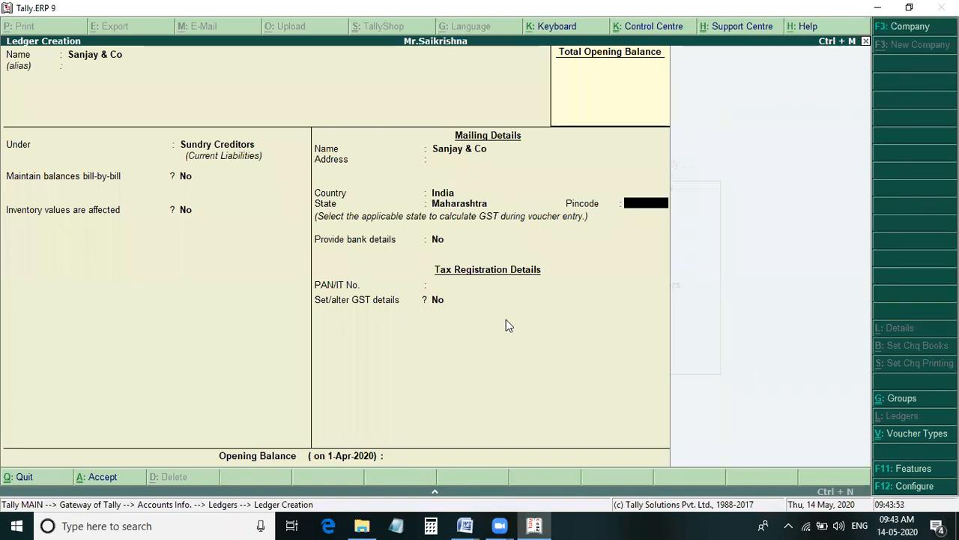
# - Leave pincode, bank details, PAN, GST details and opening balance unset for Sanjay & Co and save the ledger
pyautogui.press('Return')
pyautogui.press('Return')
pyautogui.press('Return')
pyautogui.press('Return')
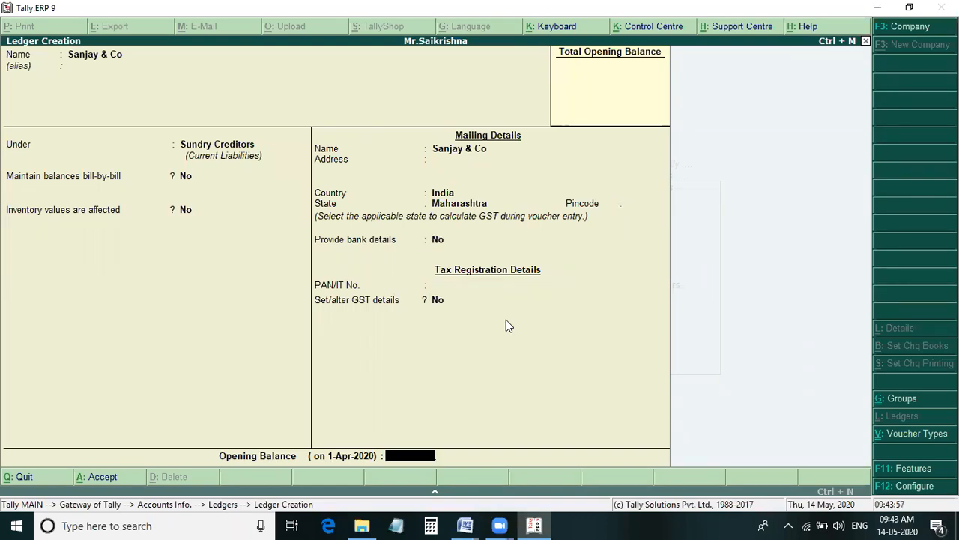
pyautogui.press('Return')
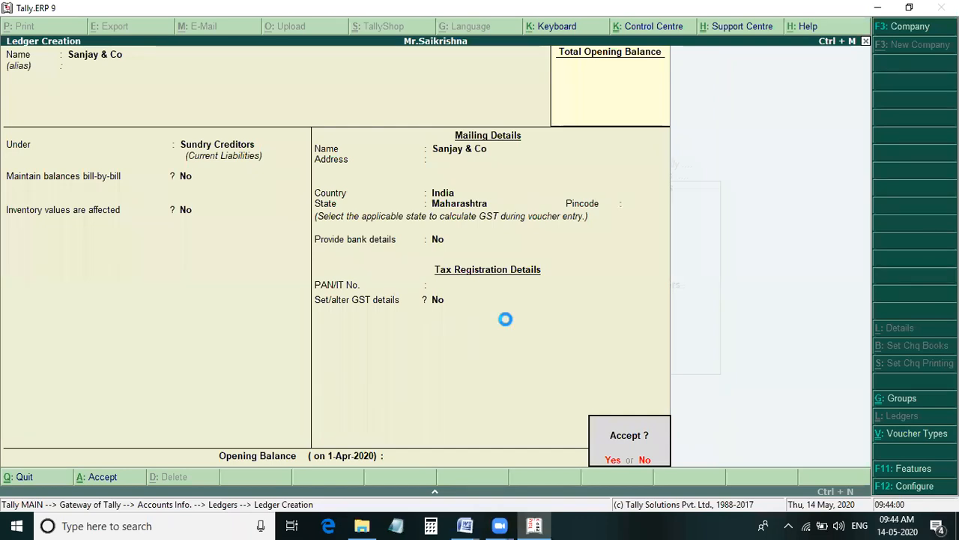
pyautogui.press('Return')
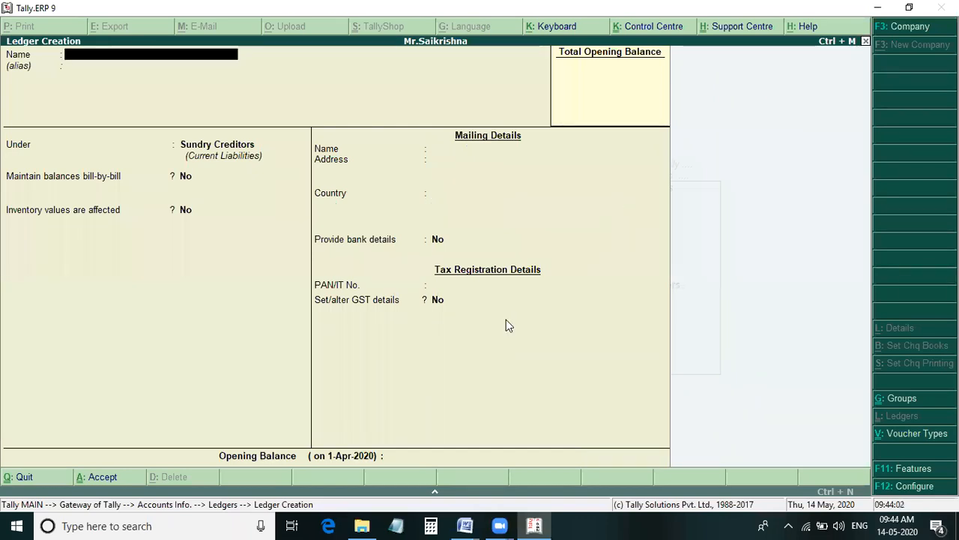
# - Check the next transaction in the Word notes, then in Tally.ERP 9 name a new ledger Sales under Sales Accounts, with inventory values affected
pyautogui.hotkey('alt', 'Tab')
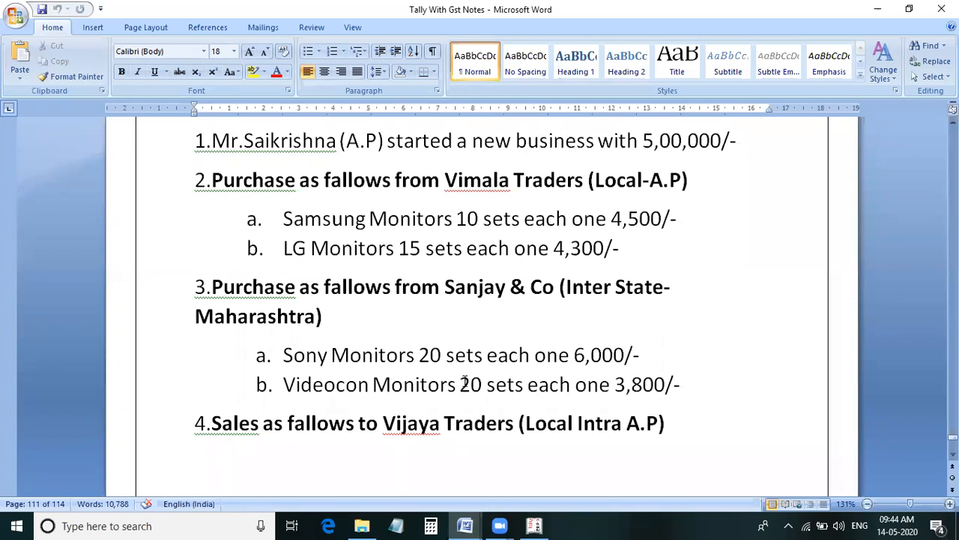
pyautogui.scroll(-2, 245, 334)
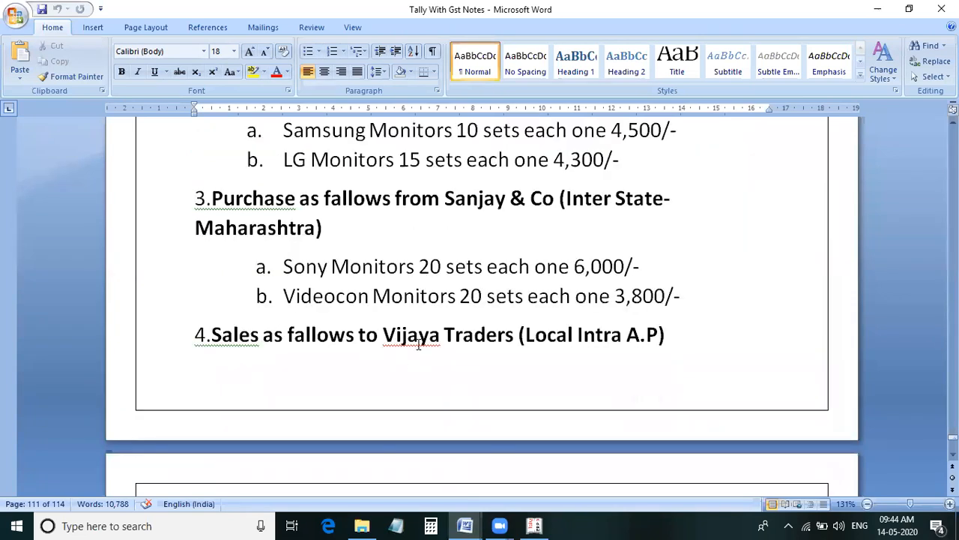
pyautogui.hotkey('alt', 'Tab')
pyautogui.write('a')
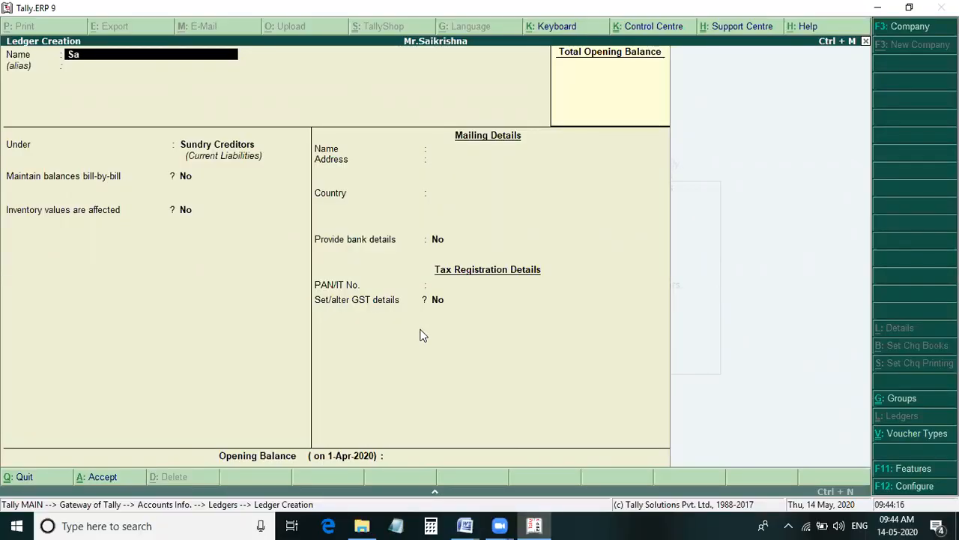
pyautogui.write('les')
pyautogui.press('Return')
pyautogui.press('Return')
pyautogui.write('Sa')
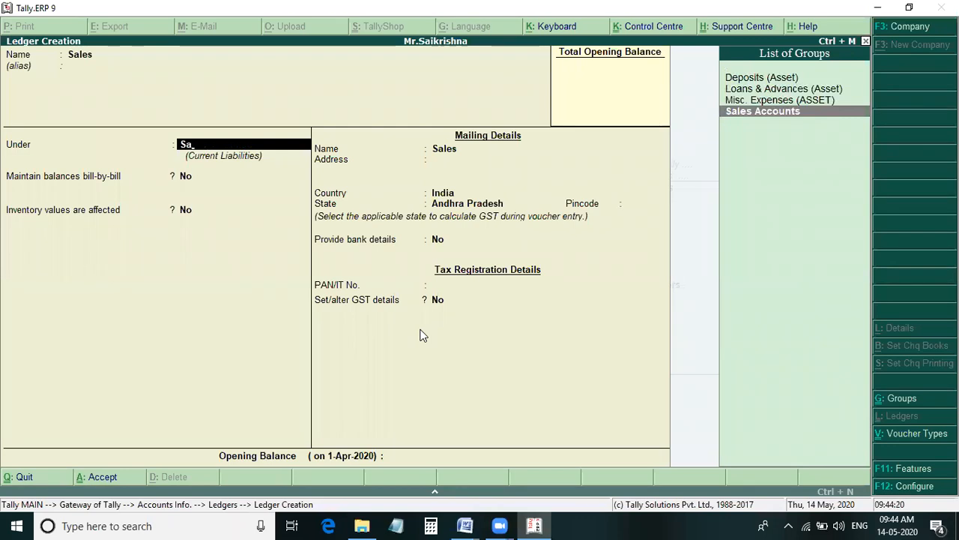
pyautogui.press('Return')
pyautogui.press('Return')
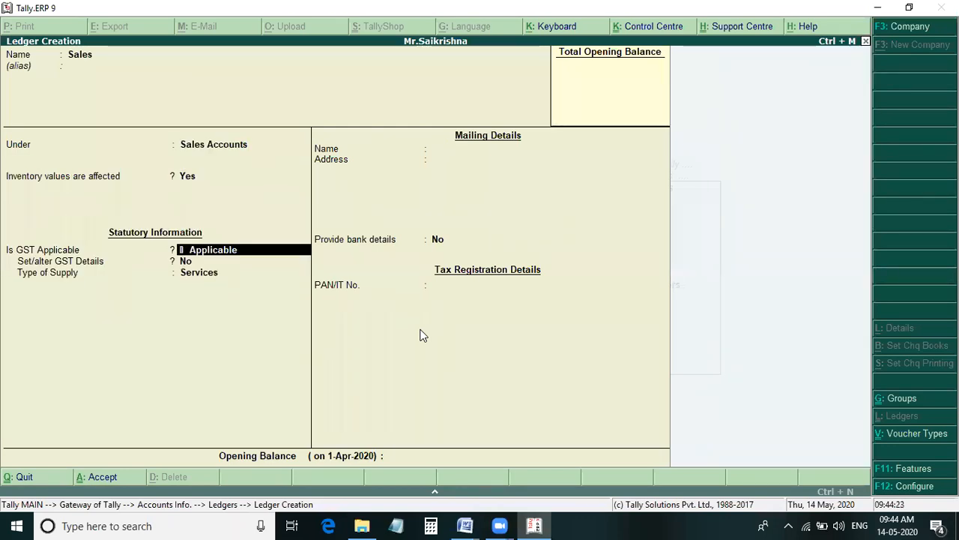
# - Keep GST applicable without altering GST details, set the Sales ledger's type of supply to Goods, and save the ledger
pyautogui.press('Return')
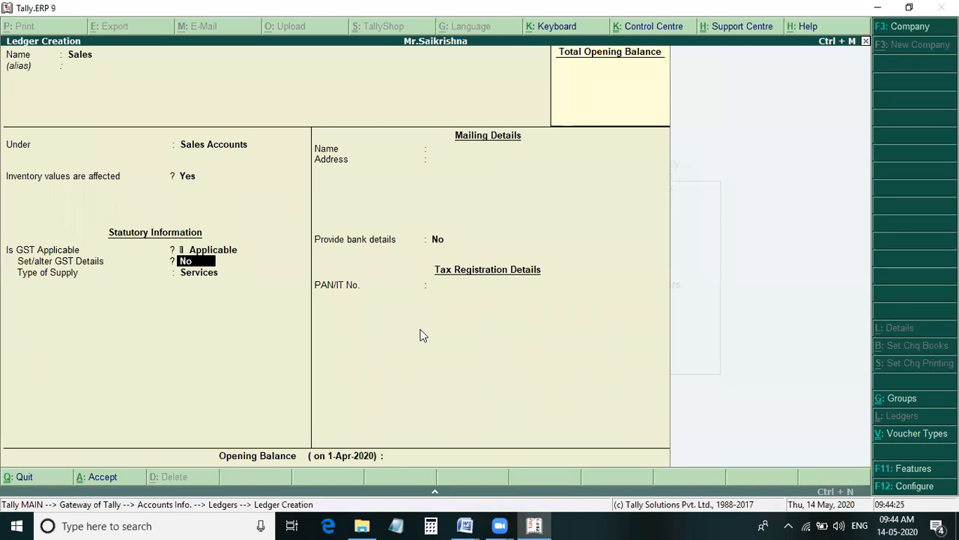
pyautogui.press('Return')
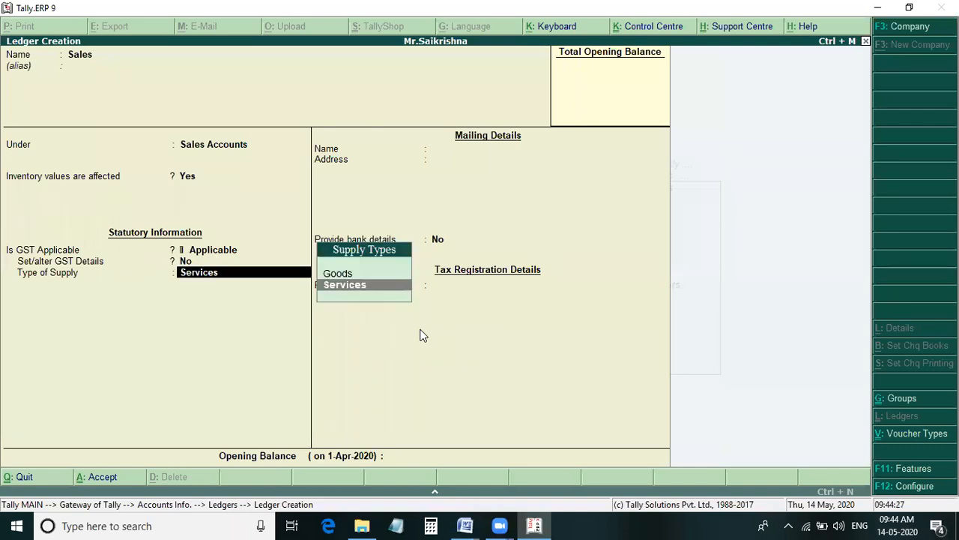
pyautogui.press('Up')
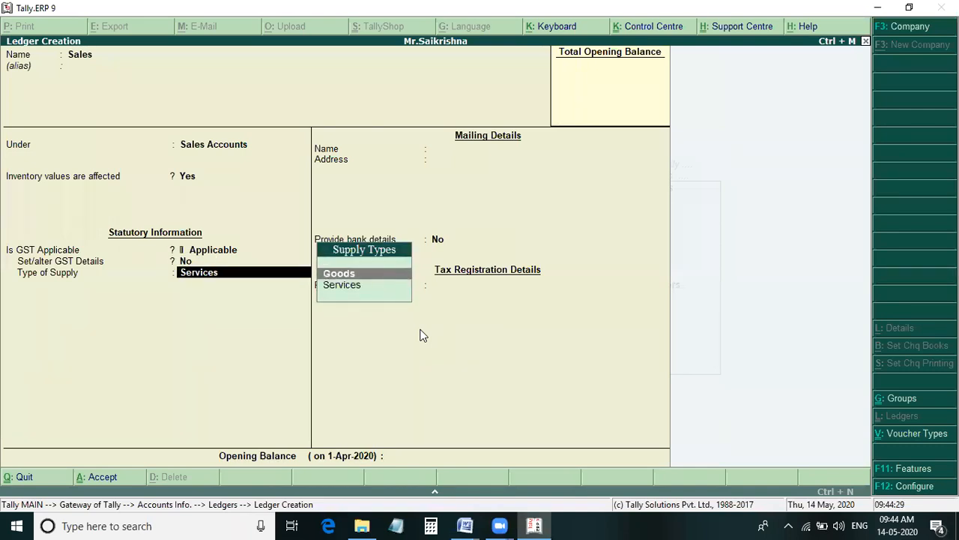
pyautogui.press('Return')
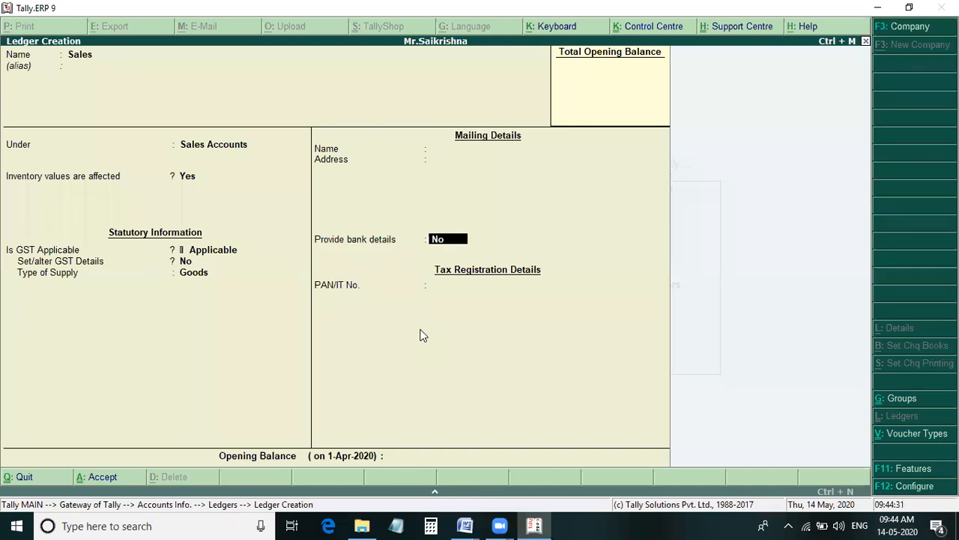
pyautogui.press('Return')
pyautogui.press('Return')
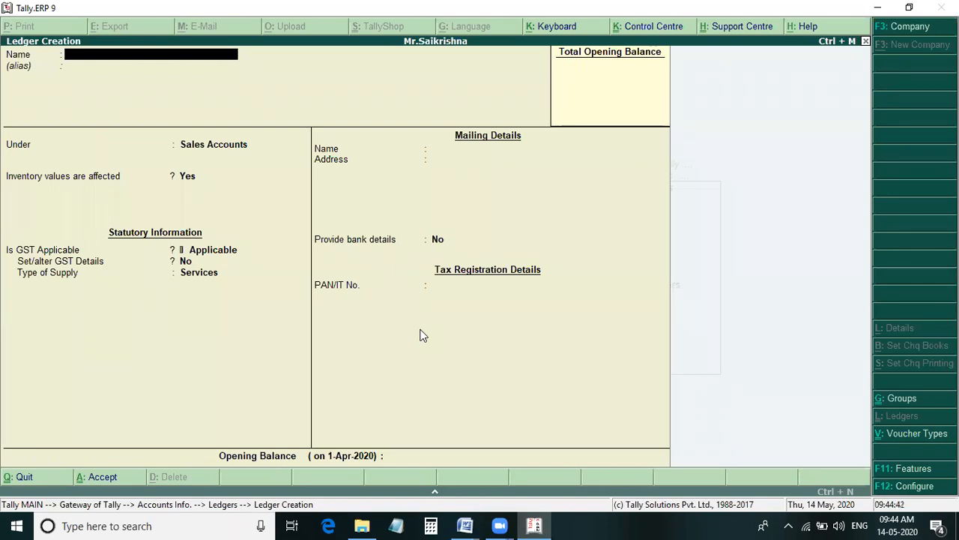
# - Check the customer for transaction 4 in the Word notes, then in Tally.ERP 9 name a new ledger Vijay Traders under Sundry Debtors
pyautogui.hotkey('alt', 'Tab')
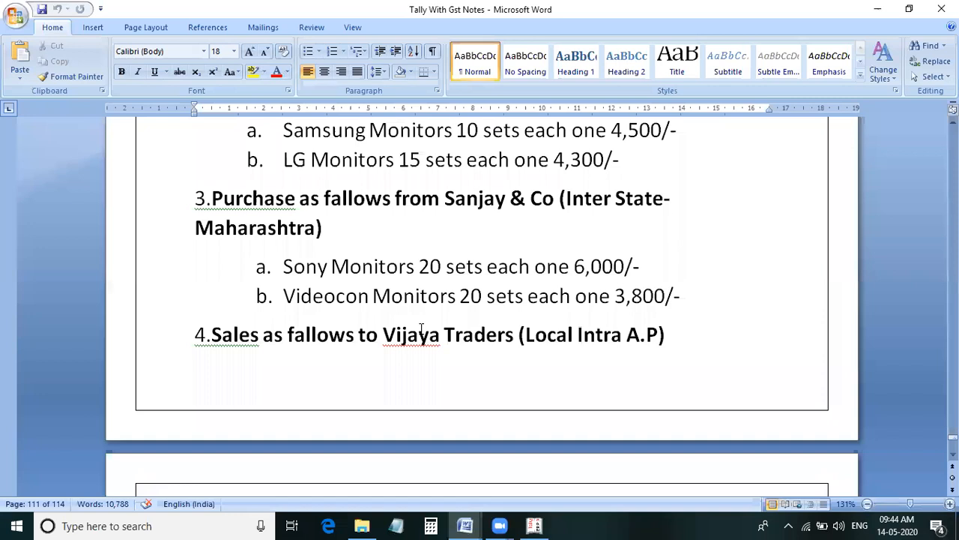
pyautogui.click(389, 335)
pyautogui.moveTo(389, 335); pyautogui.dragTo(517, 335)
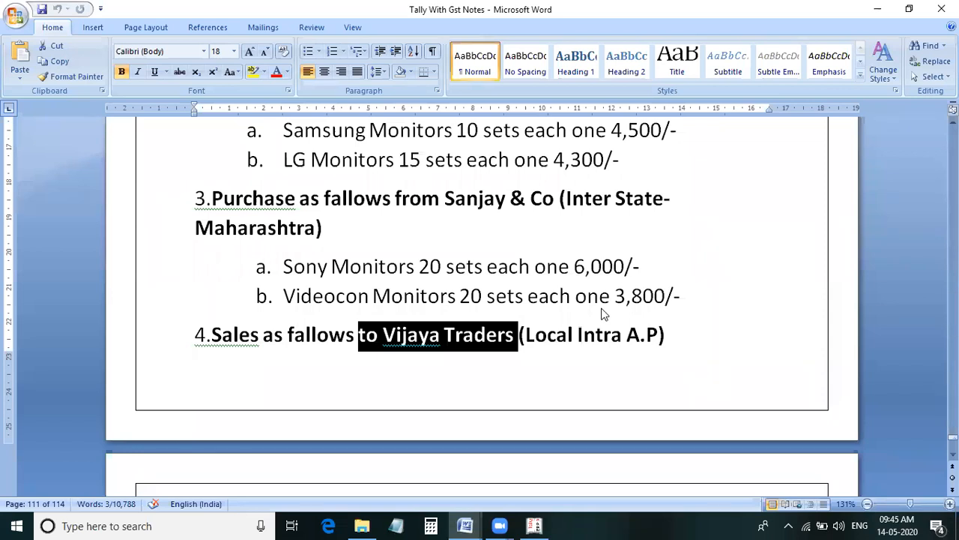
pyautogui.hotkey('alt', 'Tab')
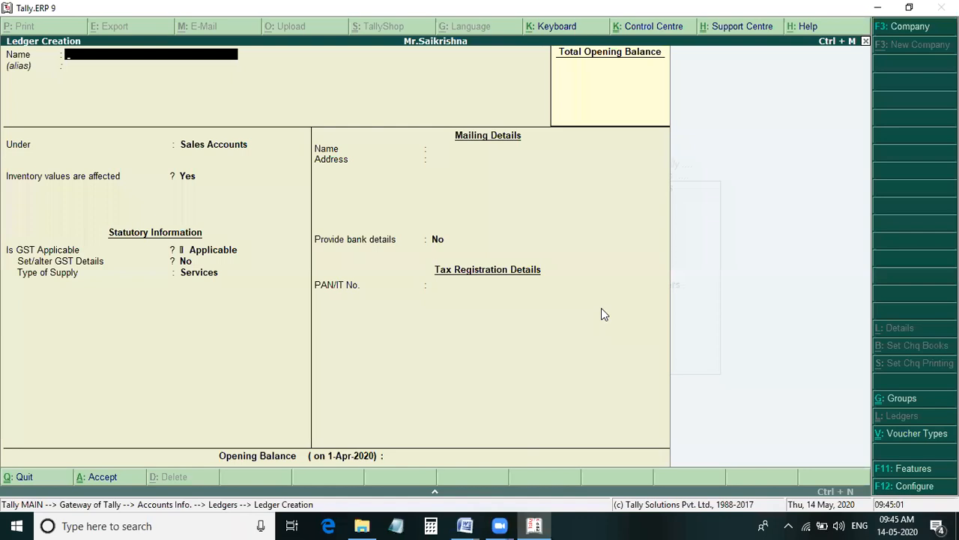
pyautogui.write('Vijay traders')
pyautogui.press('Return')
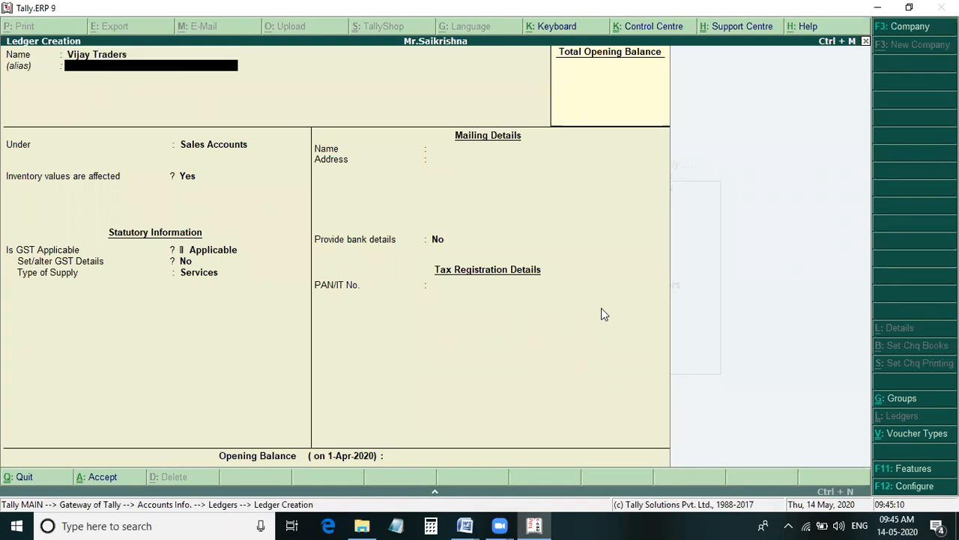
pyautogui.press('Return')
pyautogui.write('Sund')
pyautogui.press('Down')
pyautogui.press('Return')
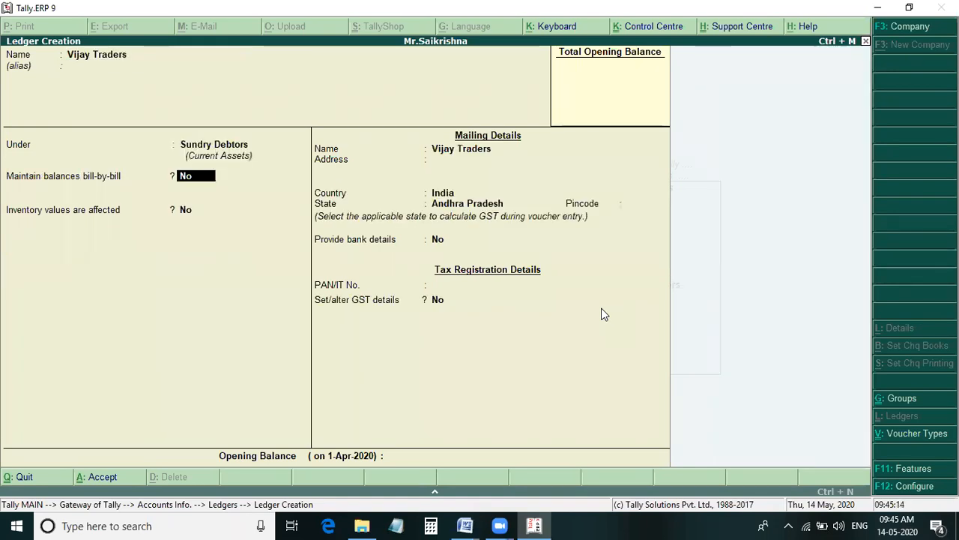
# - Keep bill-by-bill balances and inventory values at No for Vijay Traders, with India and Andhra Pradesh as its mailing country and state
pyautogui.press('Return')
pyautogui.press('Return')
pyautogui.press('Return')
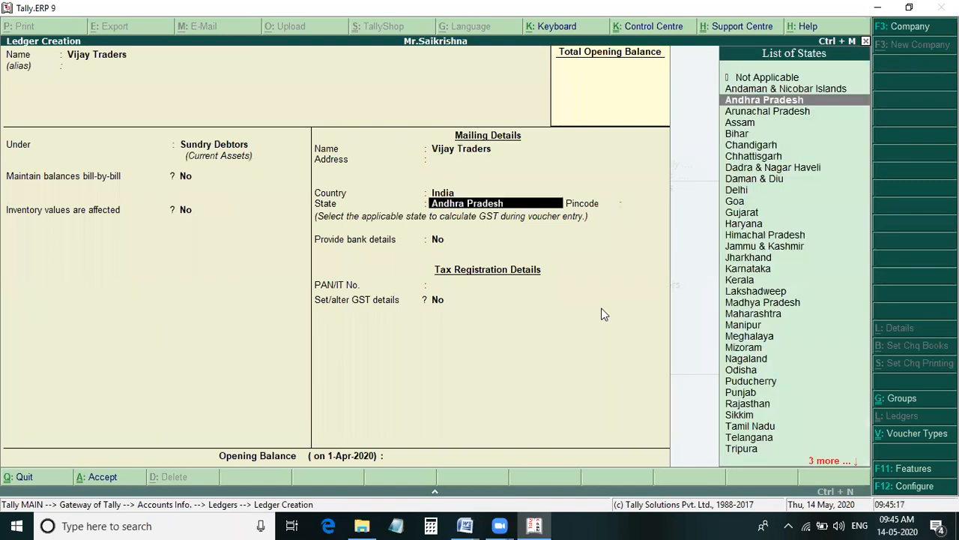
pyautogui.press('Return')
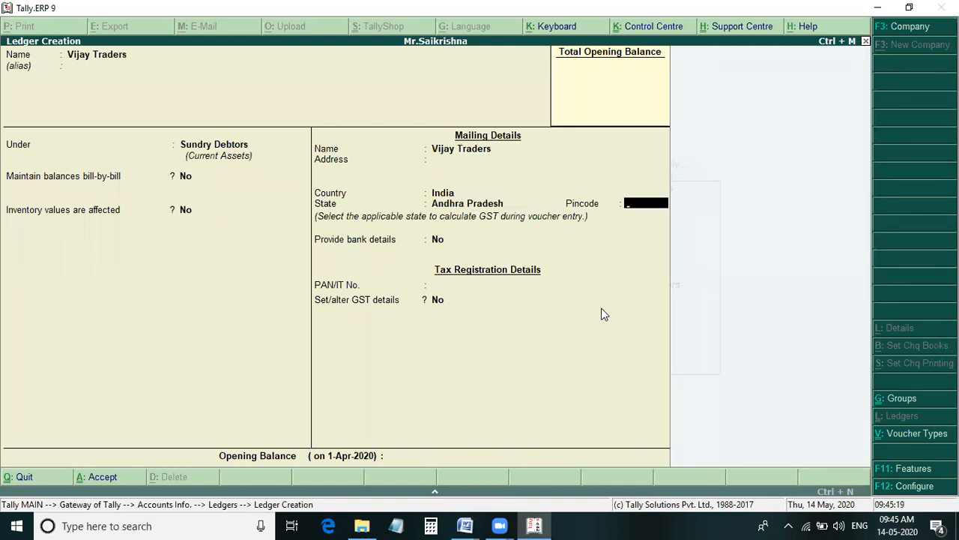
# - Leave pincode, bank details, PAN, GST details and opening balance unset for Vijay Traders and save the ledger
pyautogui.press('Return')
pyautogui.press('Return')
pyautogui.press('Return')
pyautogui.press('Return')
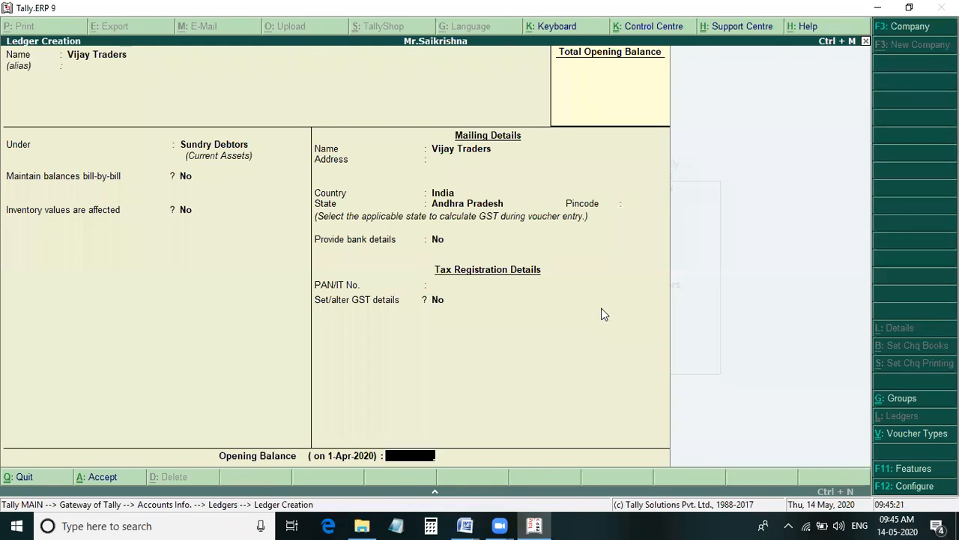
pyautogui.press('Return')
pyautogui.press('Return')
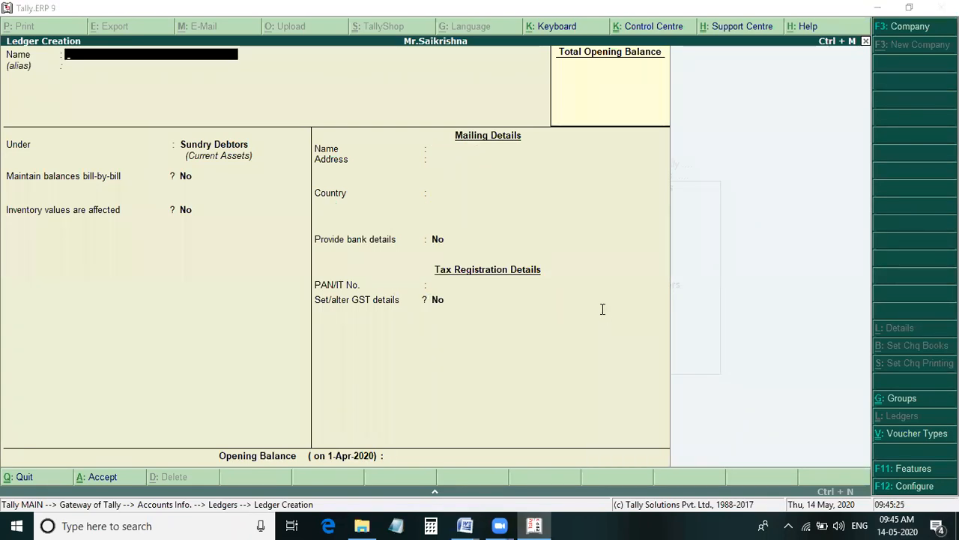
# - Check transaction 5 in the Word notes, then name a new Tally.ERP 9 ledger Mahidhar & Co under Sundry Debtors, keeping bill-by-bill at No
pyautogui.hotkey('alt', 'Tab')
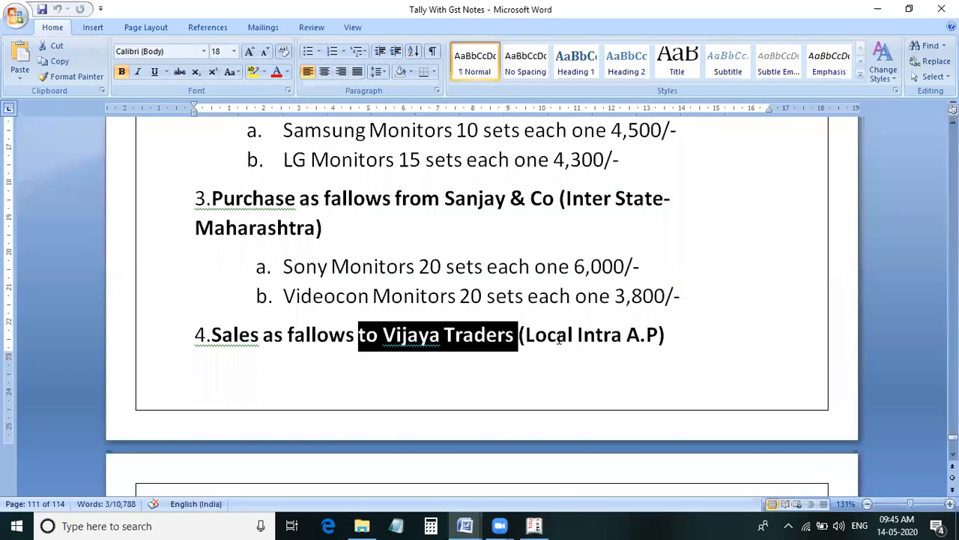
pyautogui.scroll(-6, 558, 340)
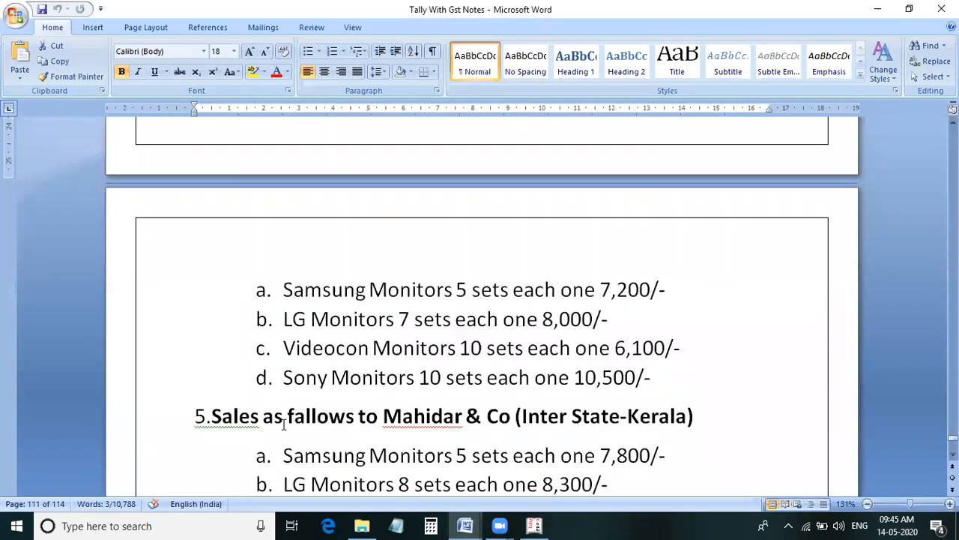
pyautogui.scroll(-1, 292, 390)
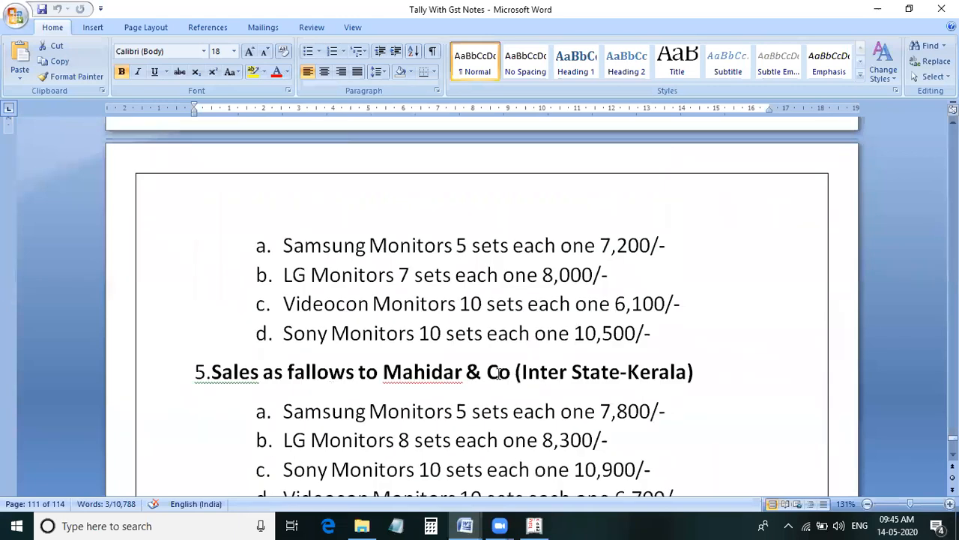
pyautogui.scroll(-1, 572, 333)
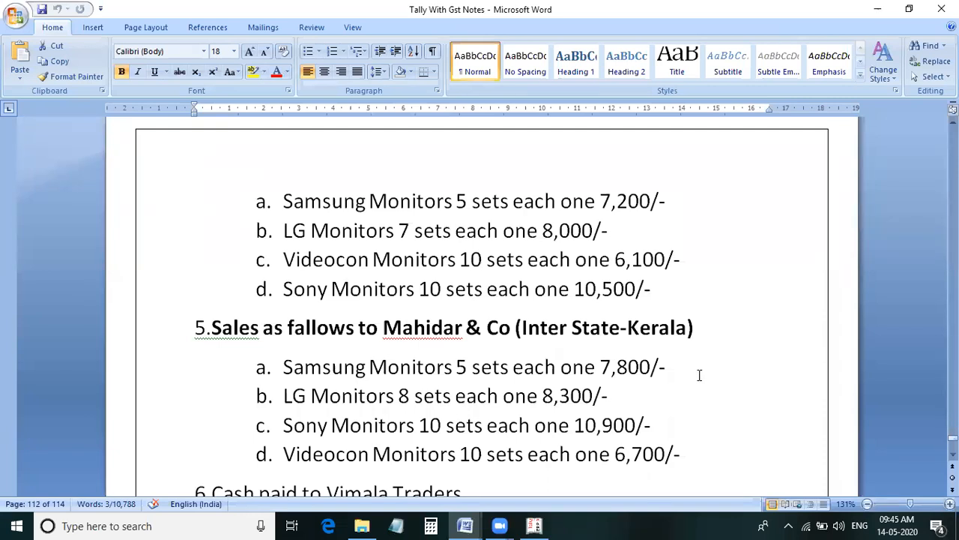
pyautogui.hotkey('alt', 'Tab')
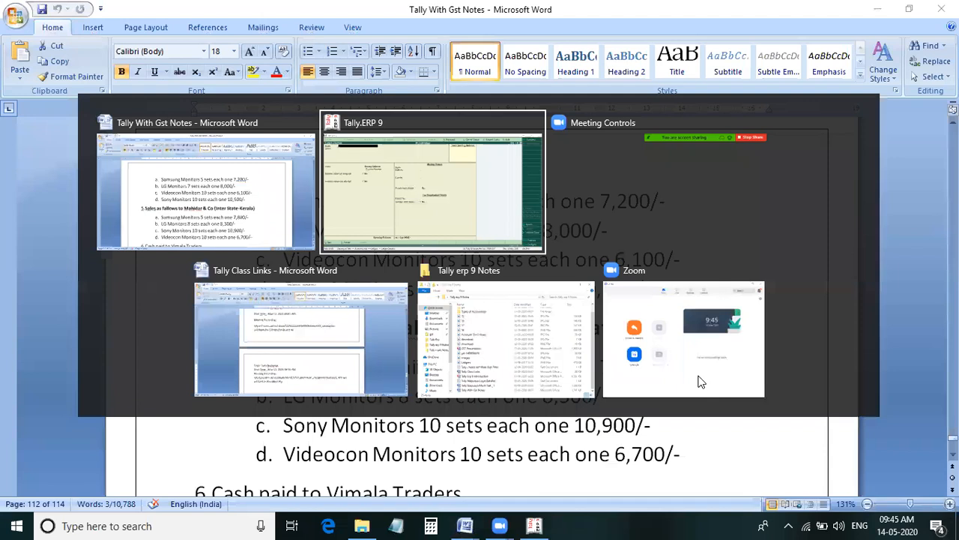
pyautogui.write('Mahidhar')
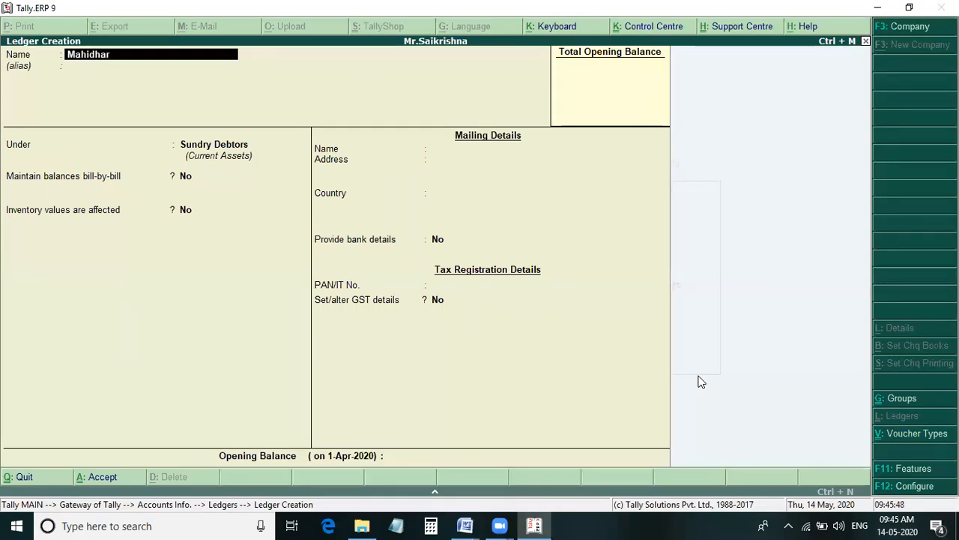
pyautogui.write(' & co')
pyautogui.press('Return')
pyautogui.press('Return')
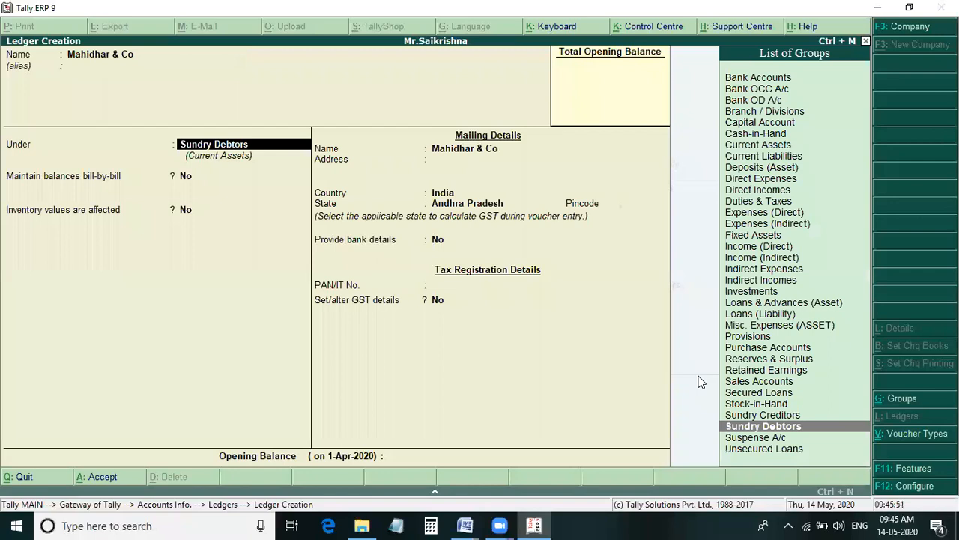
pyautogui.press('Return')
pyautogui.press('Return')
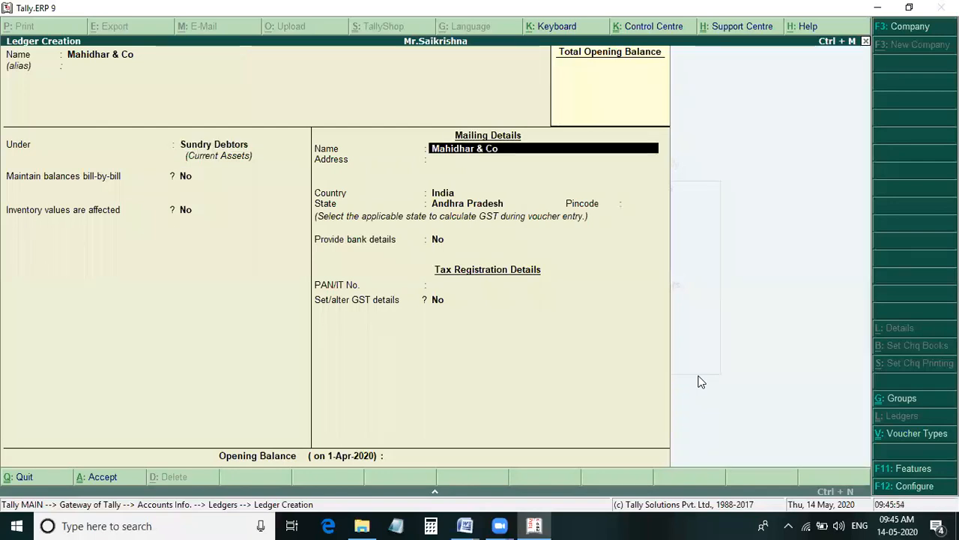
# - Keep Mahidhar & Co's mailing name and country India, leave the address blank, and set the state to Kerala
pyautogui.press('Return')
pyautogui.press('Return')
pyautogui.press('Return')
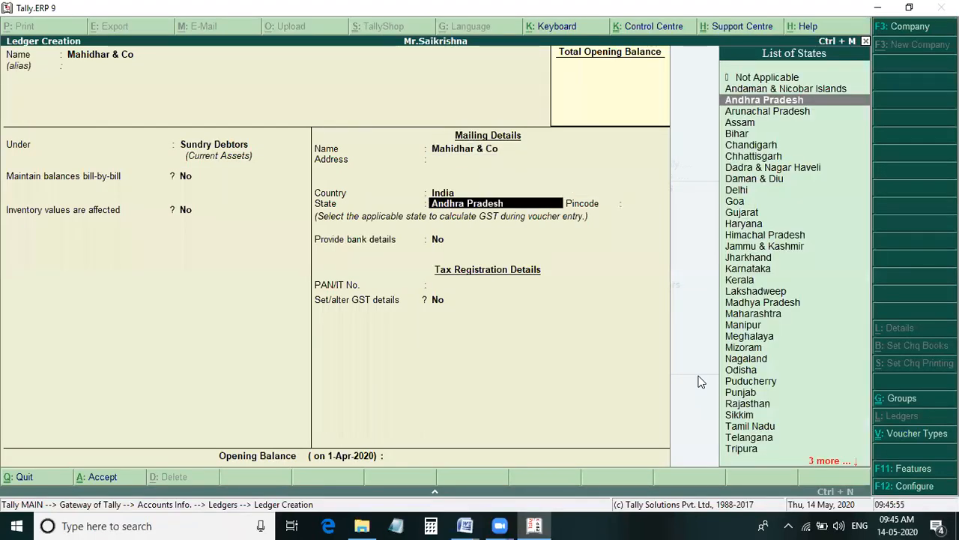
pyautogui.write('Ker')
pyautogui.press('Return')
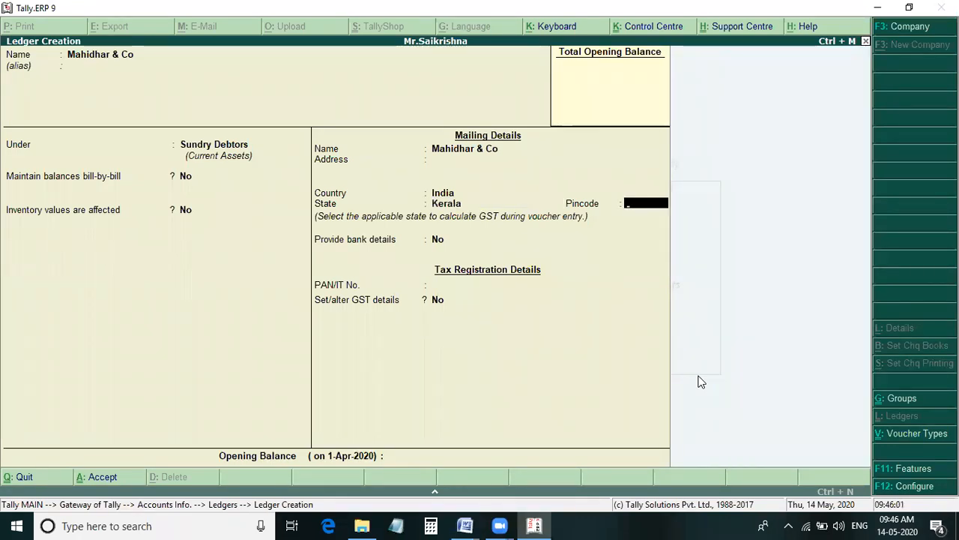
# - Leave pincode, bank details, PAN, GST details and opening balance unset for Mahidhar & Co and save the ledger
pyautogui.press('Return')
pyautogui.press('Return')
pyautogui.press('Return')
pyautogui.press('Return')
pyautogui.press('Return')
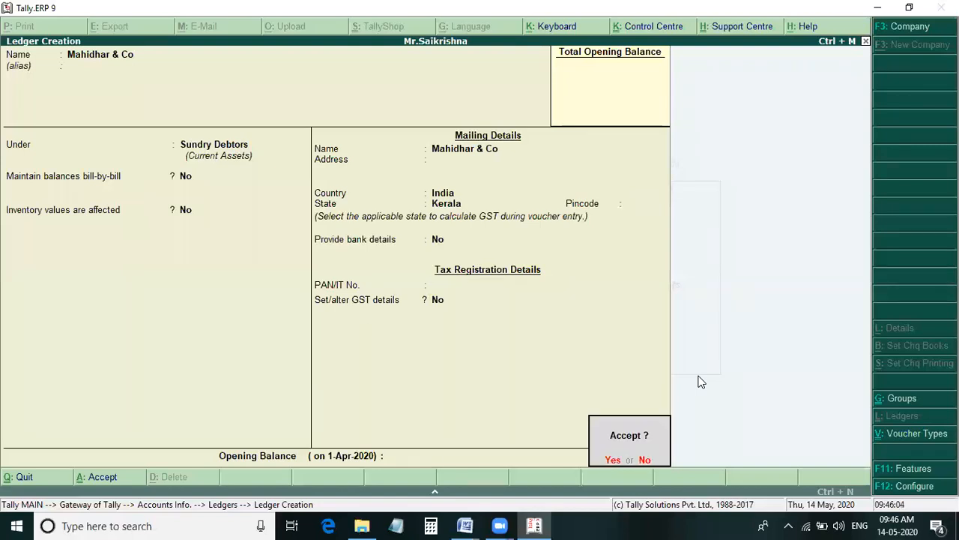
pyautogui.press('Return')
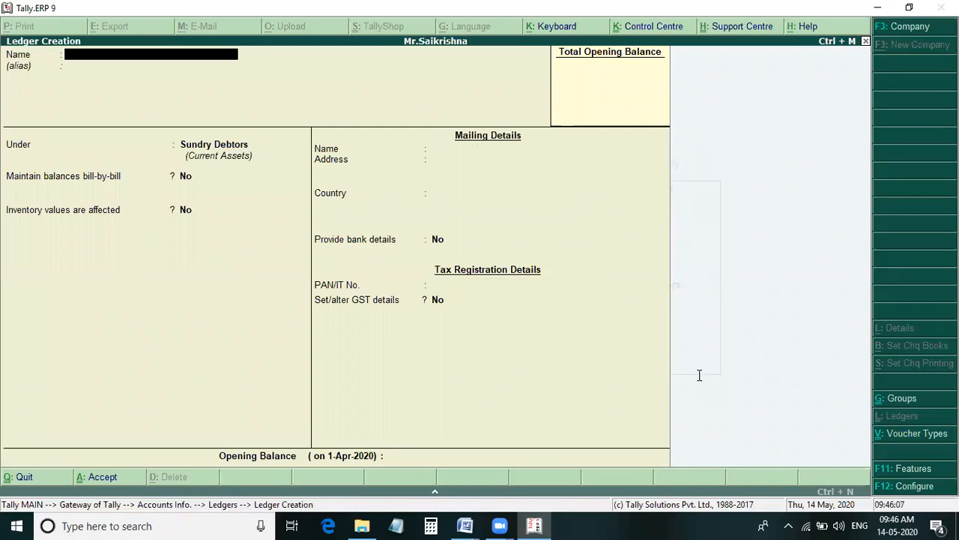
# - Check the Word notes for parties in transactions 6 to 9 and the GST note, then return to Tally.ERP 9's ledger creation
pyautogui.hotkey('alt', 'Tab')
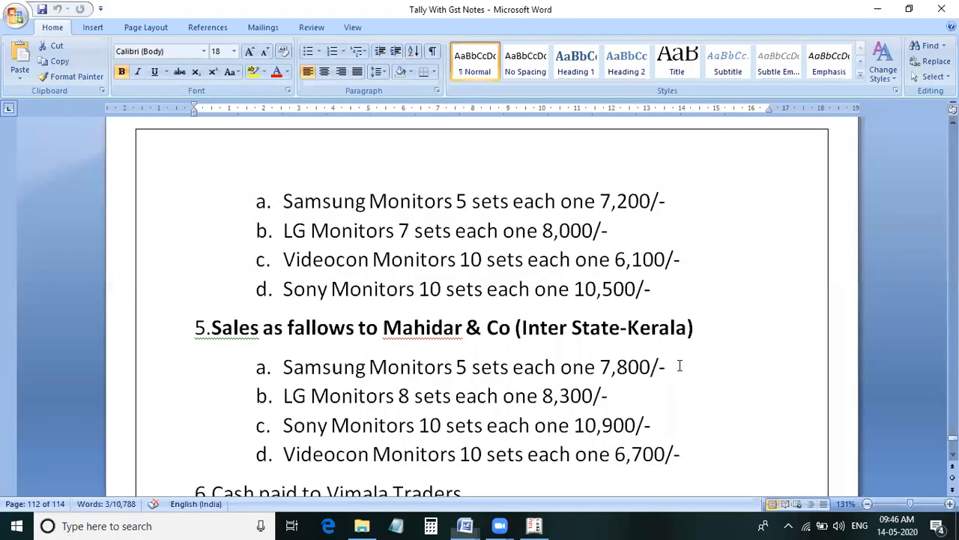
pyautogui.scroll(-3, 680, 365)
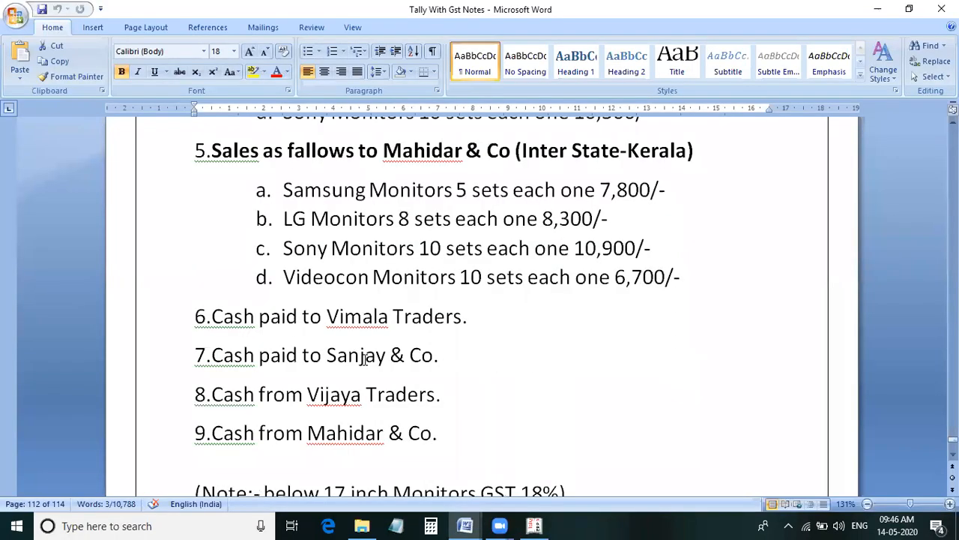
pyautogui.scroll(-1, 368, 324)
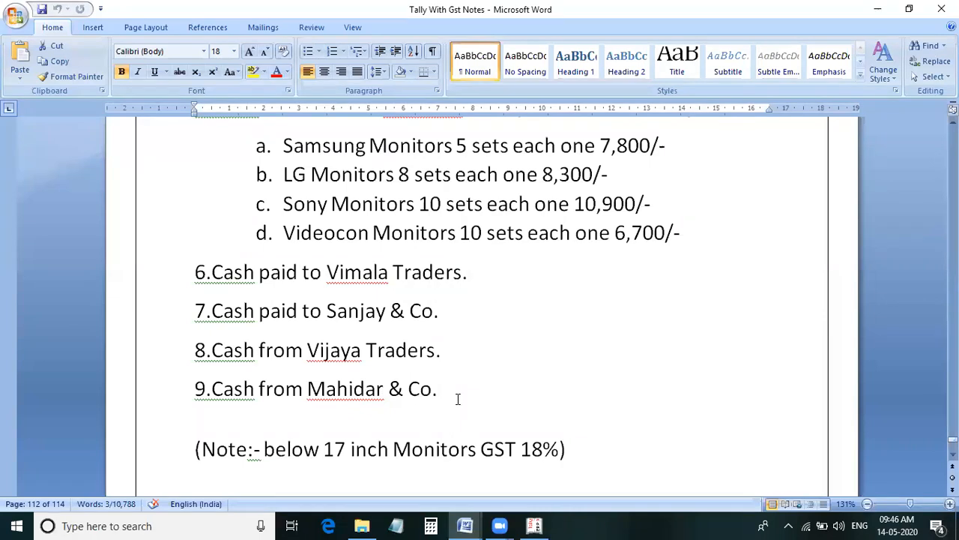
pyautogui.scroll(1, 459, 371)
pyautogui.scroll(1, 464, 388)
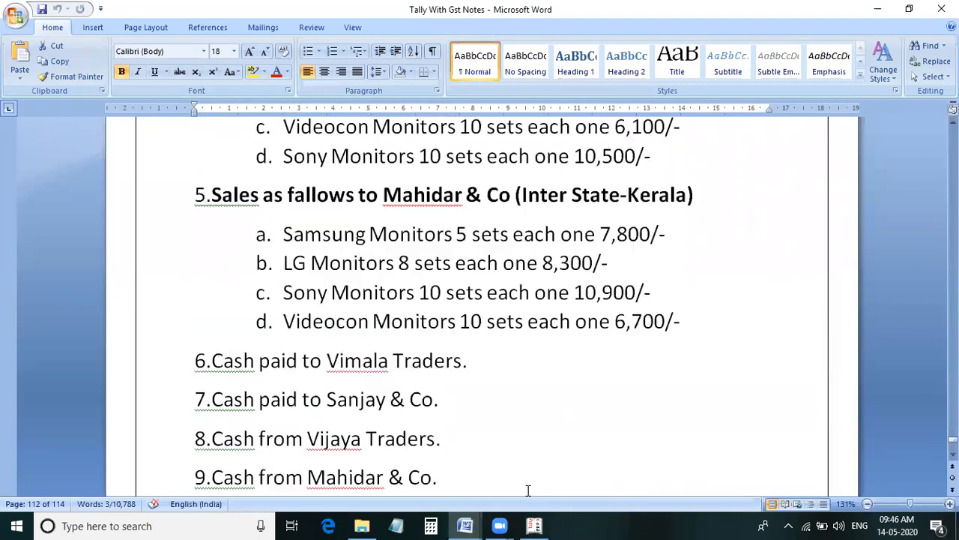
pyautogui.moveTo(535, 524)
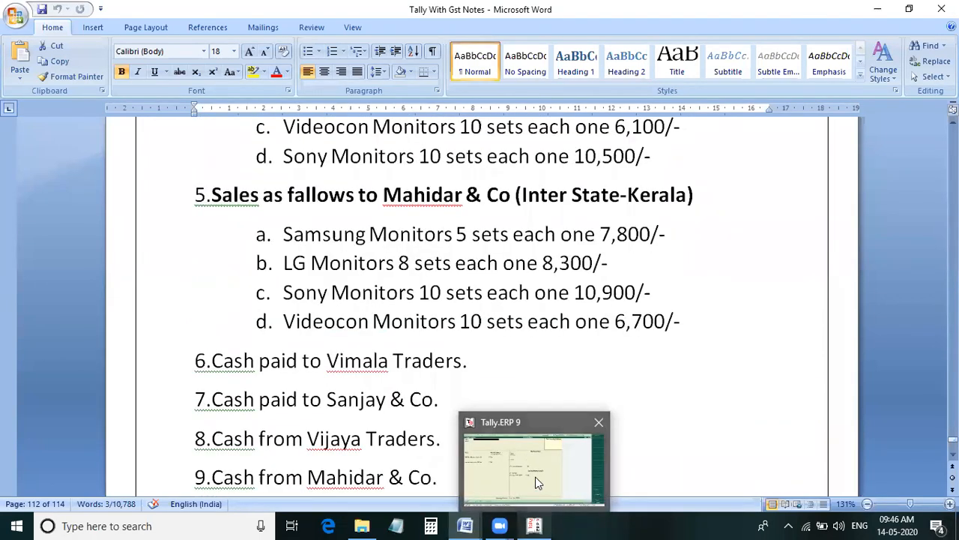
pyautogui.click(506, 434)
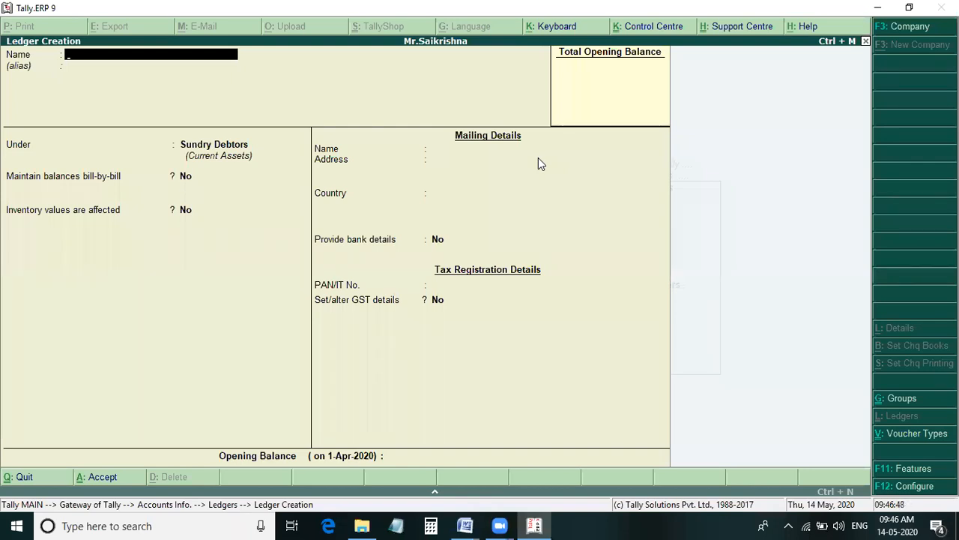
# - Name a new ledger SGST, without an alias, and place it under Duties & Taxes
pyautogui.write('S')
pyautogui.press('BackSpace')
pyautogui.press('capslock')
pyautogui.write('SGST')
pyautogui.press('Return')
pyautogui.press('Return')
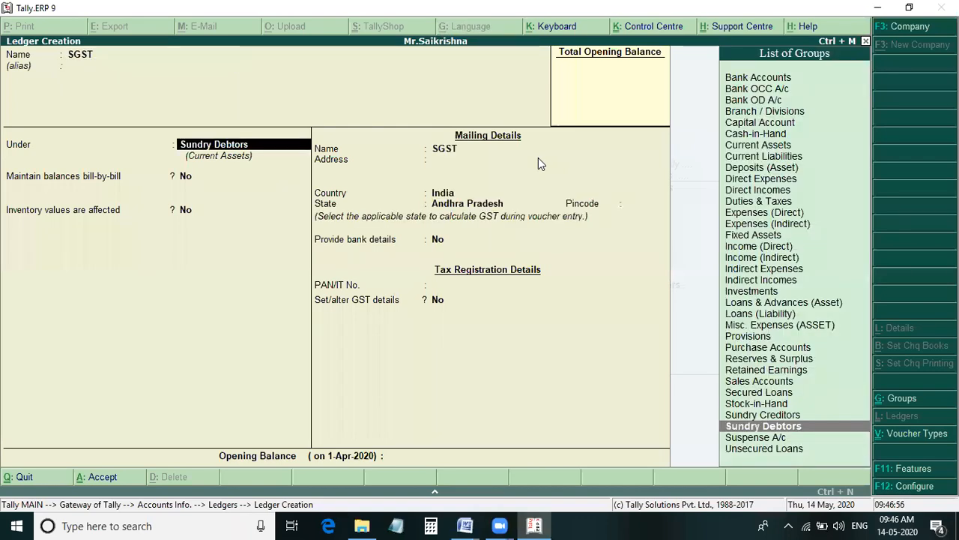
pyautogui.write('DU')
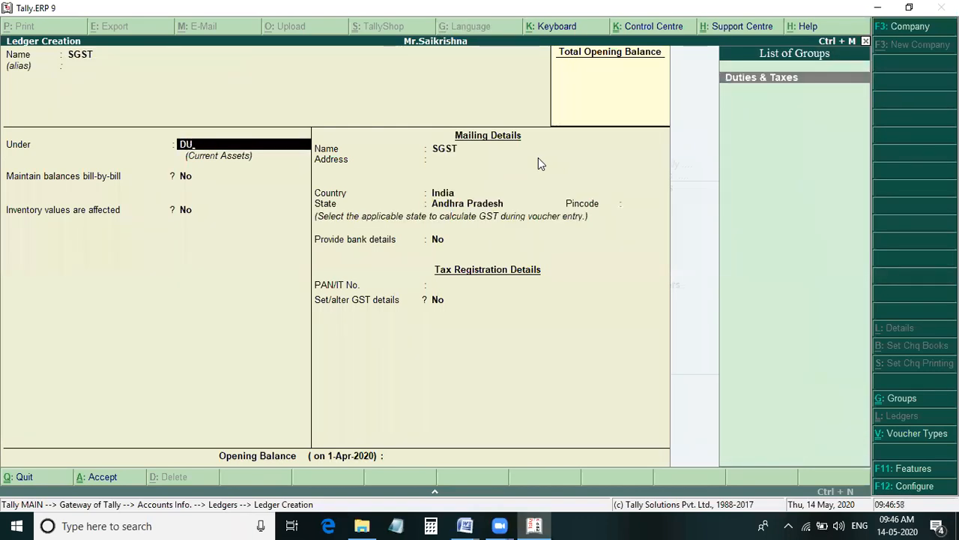
pyautogui.press('Return')
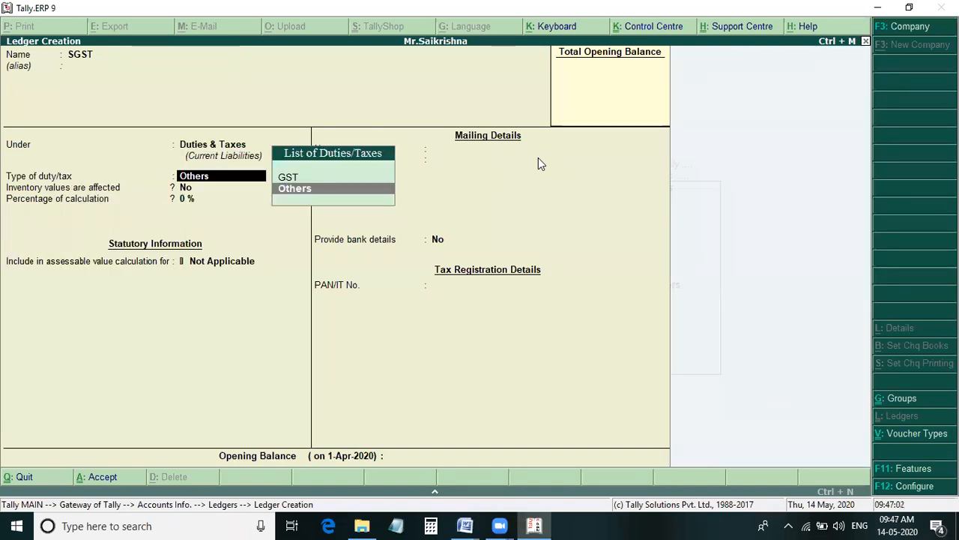
# - Set the SGST ledger's type of duty/tax to GST and its tax type to State Tax
pyautogui.press('Up')
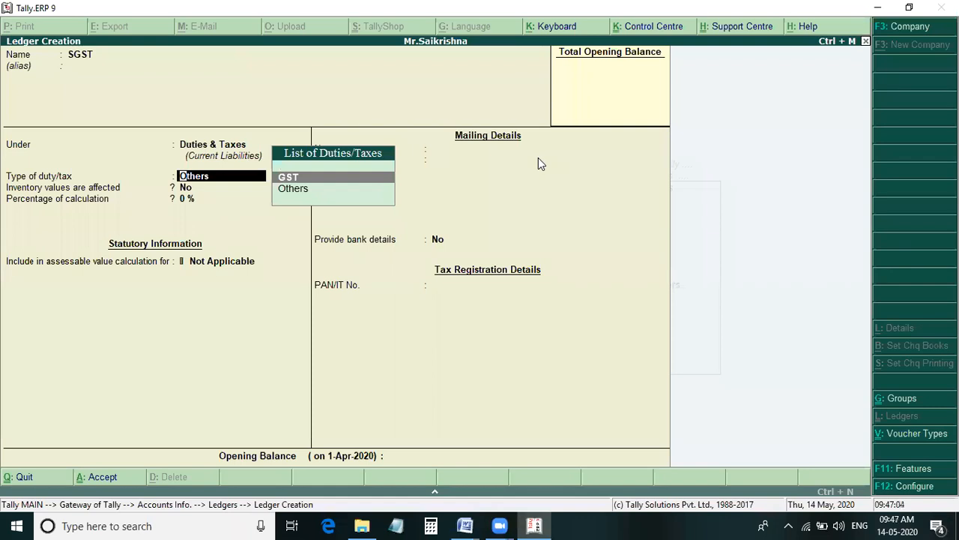
pyautogui.press('Return')
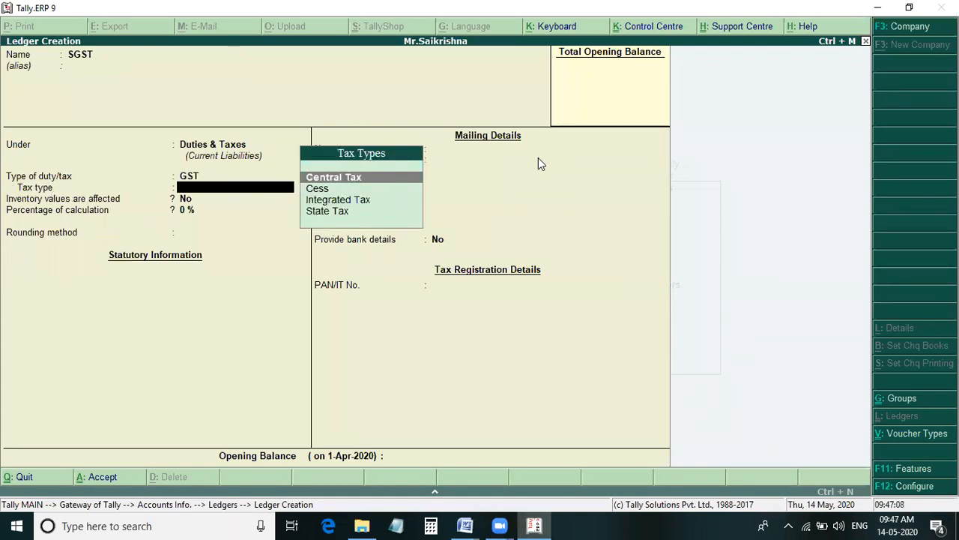
pyautogui.press('Down')
pyautogui.press('Down')
pyautogui.press('Down')
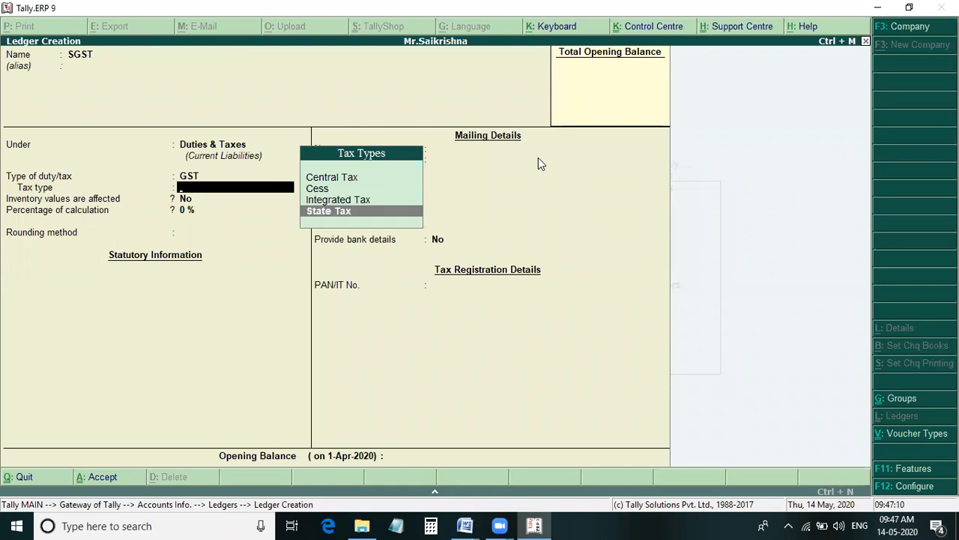
pyautogui.press('Return')
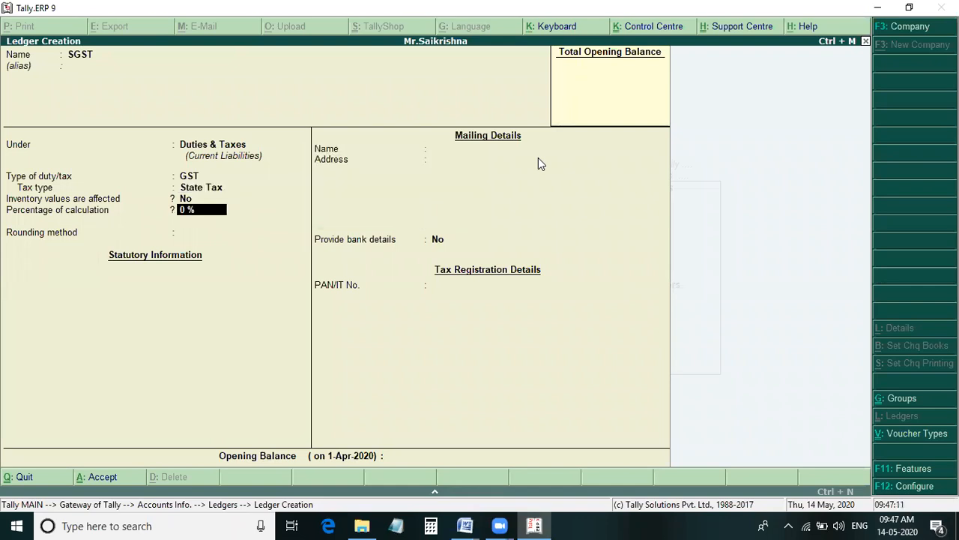
# - Set SGST's percentage of calculation to 9%, with rounding method Not Applicable and no opening balance, and save the ledger
pyautogui.write('9')
pyautogui.press('Return')
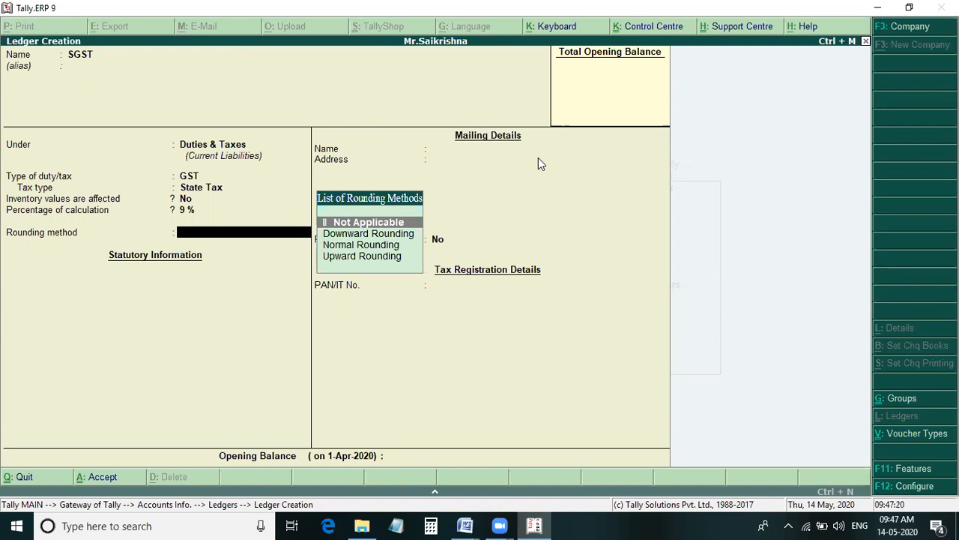
pyautogui.press('Return')
pyautogui.press('Return')
pyautogui.press('Return')
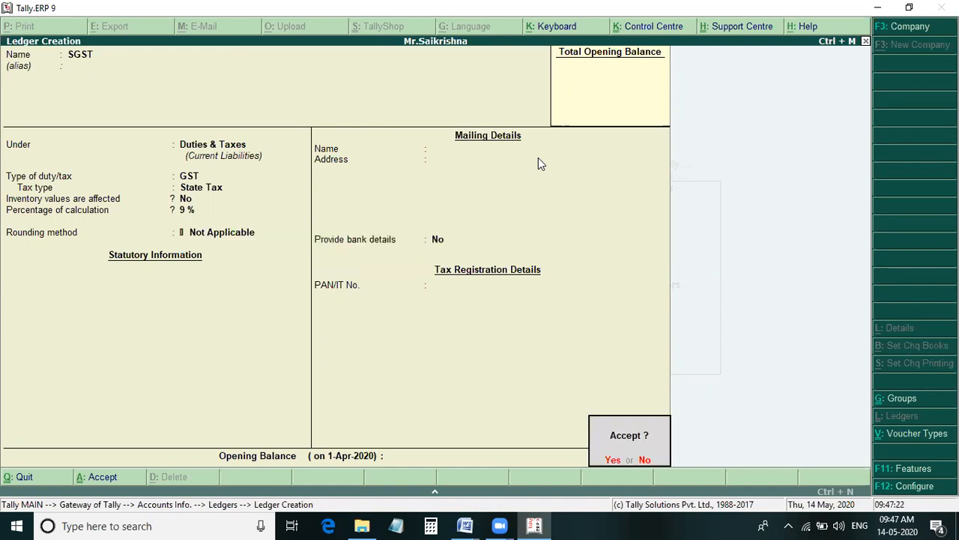
pyautogui.press('Return')
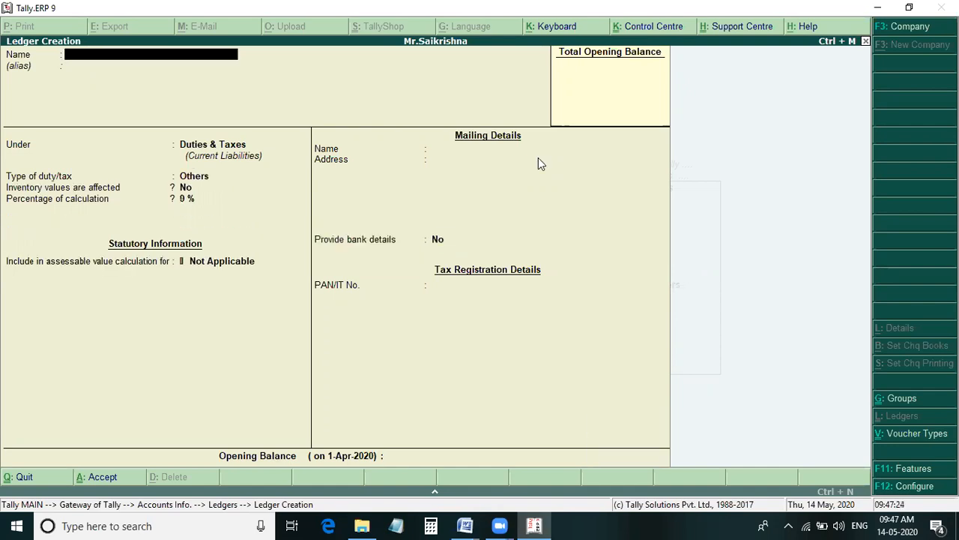
# - Name a new ledger CGST under Duties & Taxes, with duty type GST and tax type Central Tax
pyautogui.write('CGST')
pyautogui.press('Return')
pyautogui.press('Return')
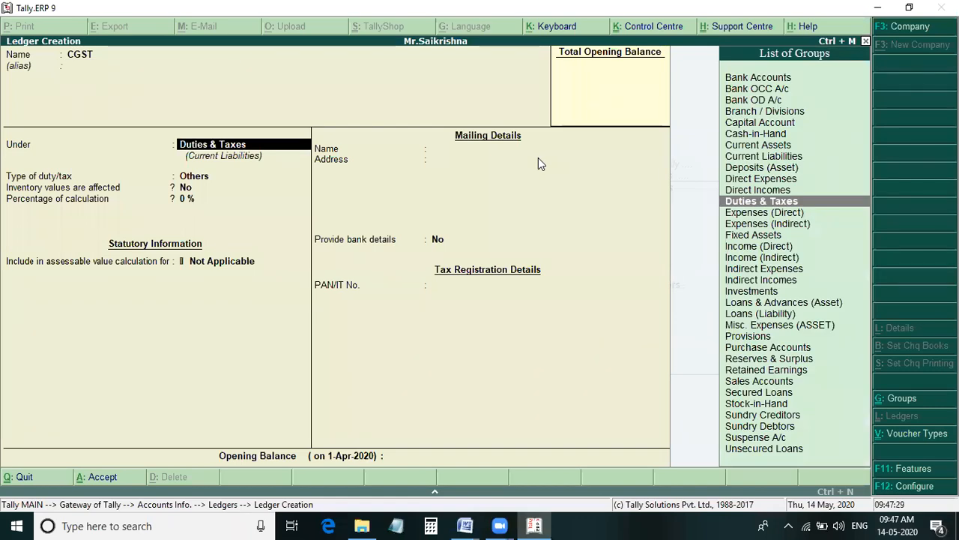
pyautogui.press('Return')
pyautogui.press('Up')
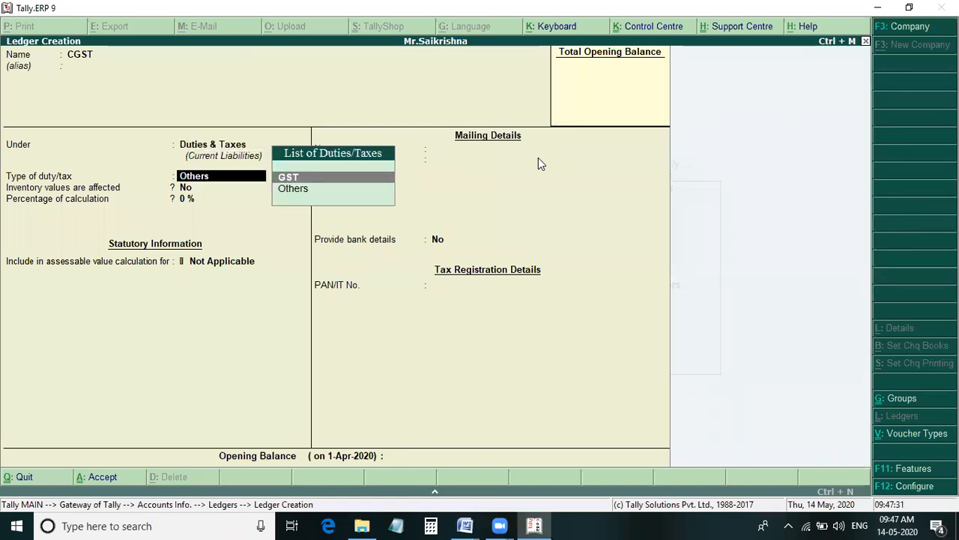
pyautogui.press('Return')
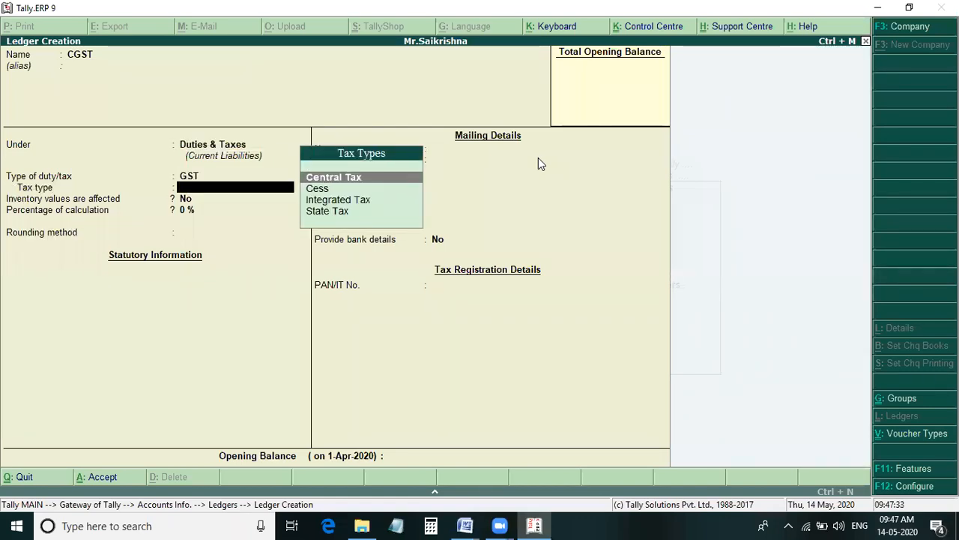
pyautogui.press('Return')
# - Set CGST's percentage of calculation to 9%, with rounding method Not Applicable and no opening balance, and save the ledger
pyautogui.write('9')
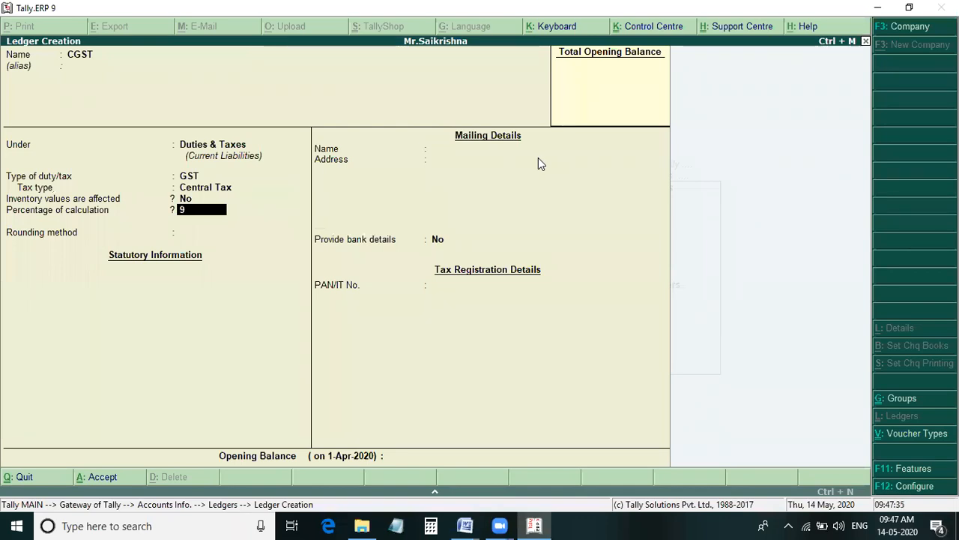
pyautogui.press('Return')
pyautogui.press('Return')
pyautogui.press('Return')
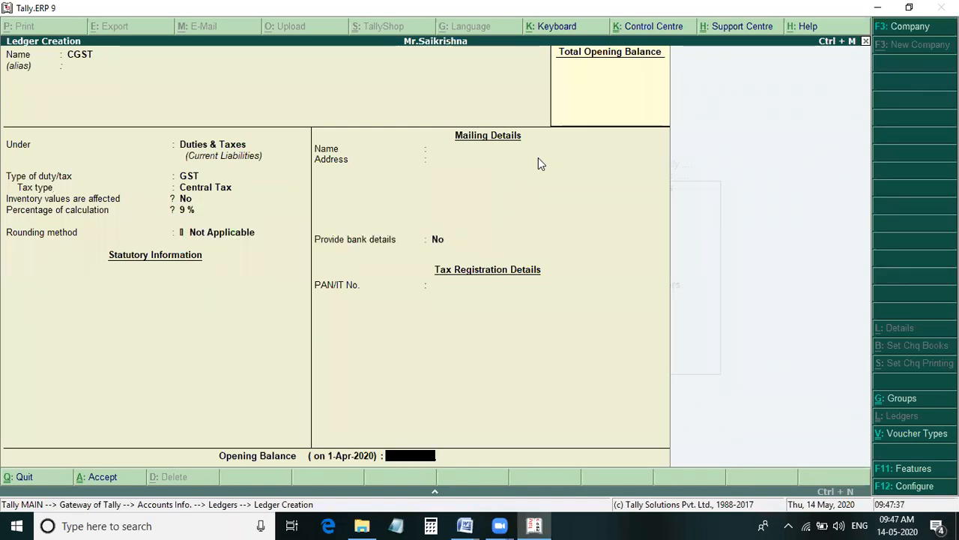
pyautogui.press('Return')
pyautogui.press('Return')
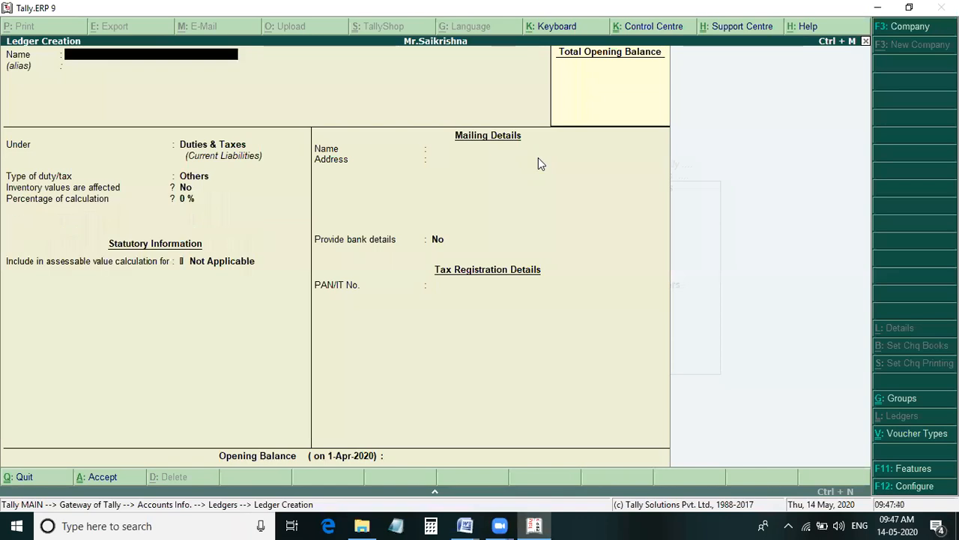
# - Name a new ledger IGST under Duties & Taxes, with duty type GST and tax type Integrated Tax
pyautogui.write('IGST')
pyautogui.press('Return')
pyautogui.press('Return')
pyautogui.press('Return')
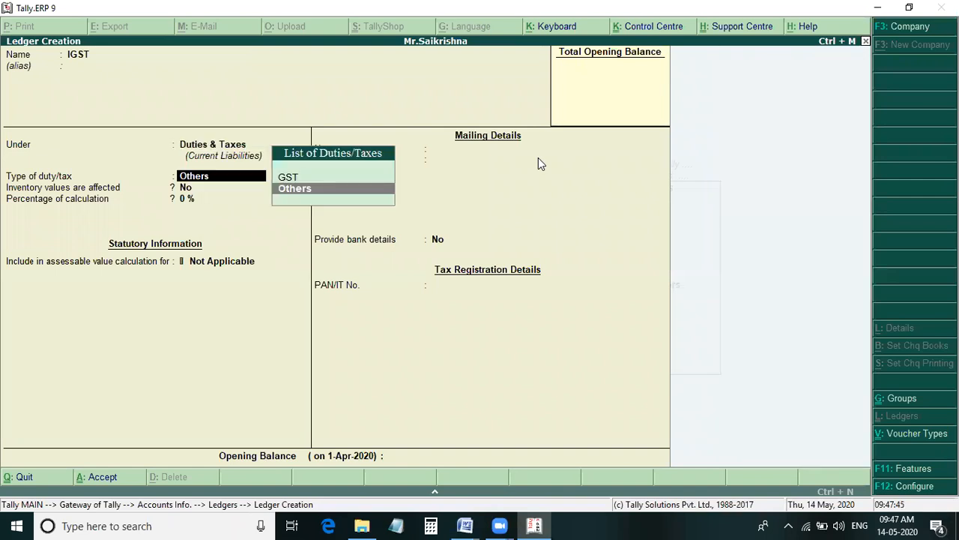
pyautogui.press('Up')
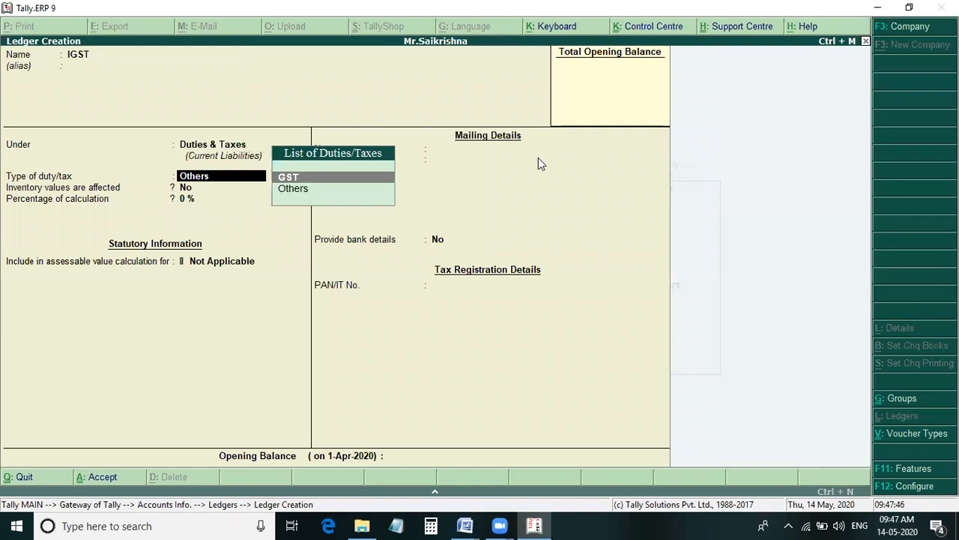
pyautogui.press('Return')
pyautogui.press('Return')
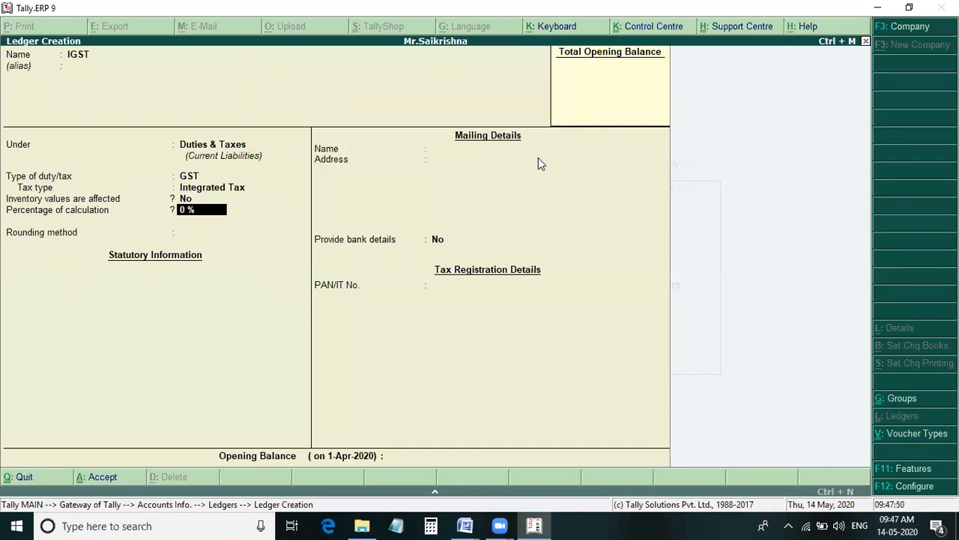
# - Set IGST's percentage of calculation to 18%, with rounding method Not Applicable and no opening balance, and save the ledger
pyautogui.write('18')
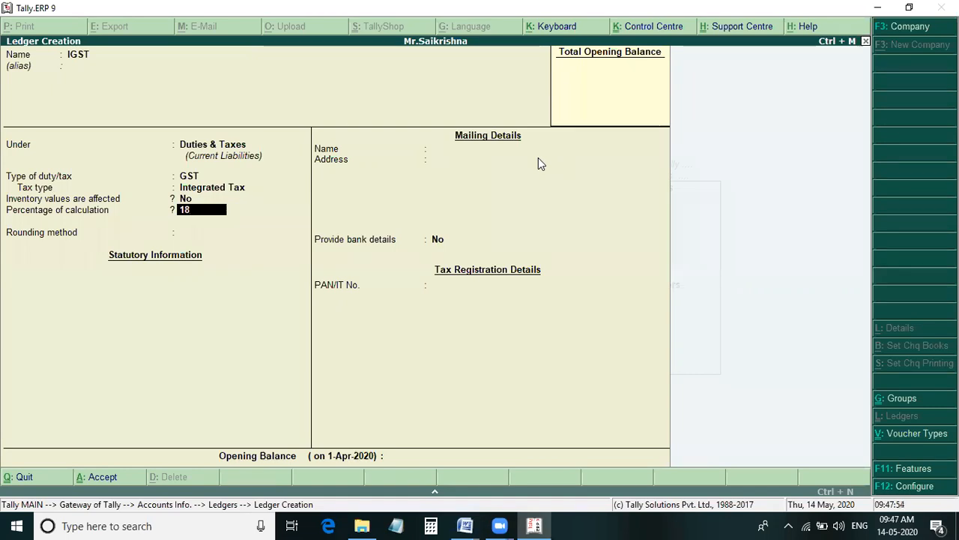
pyautogui.press('Return')
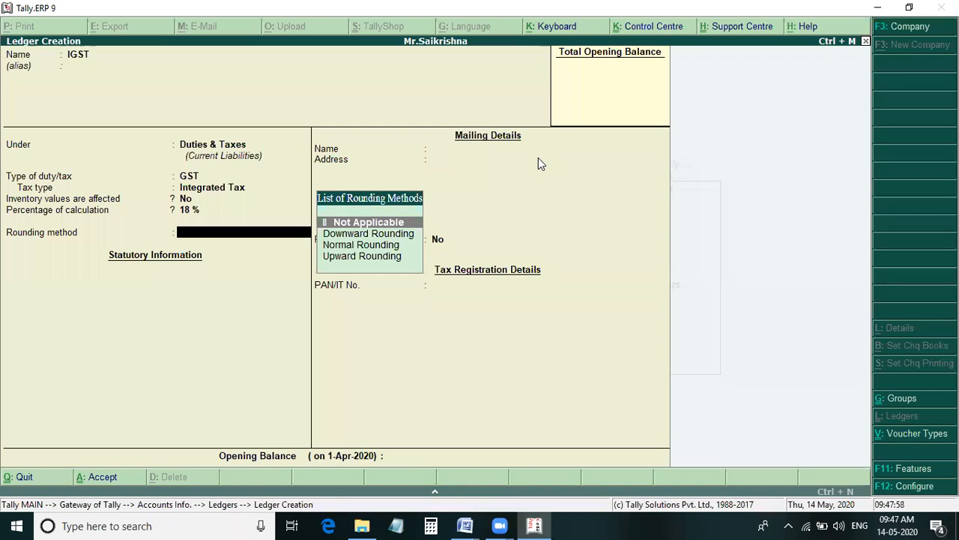
pyautogui.press('Return')
pyautogui.press('Return')
pyautogui.press('Return')
pyautogui.press('Return')
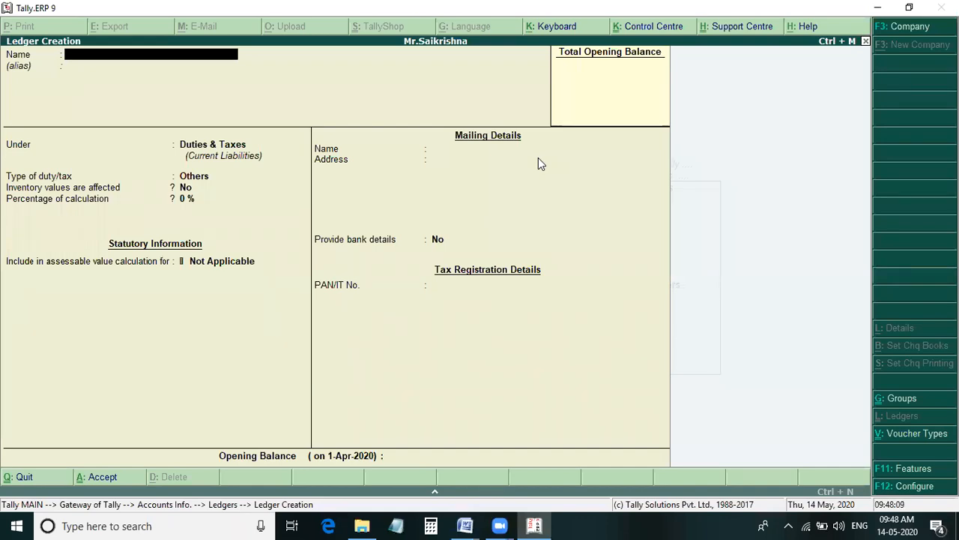
# - Leave ledger creation, return to the Gateway of Tally and open accounting voucher entry
pyautogui.press('Escape')
pyautogui.press('y')
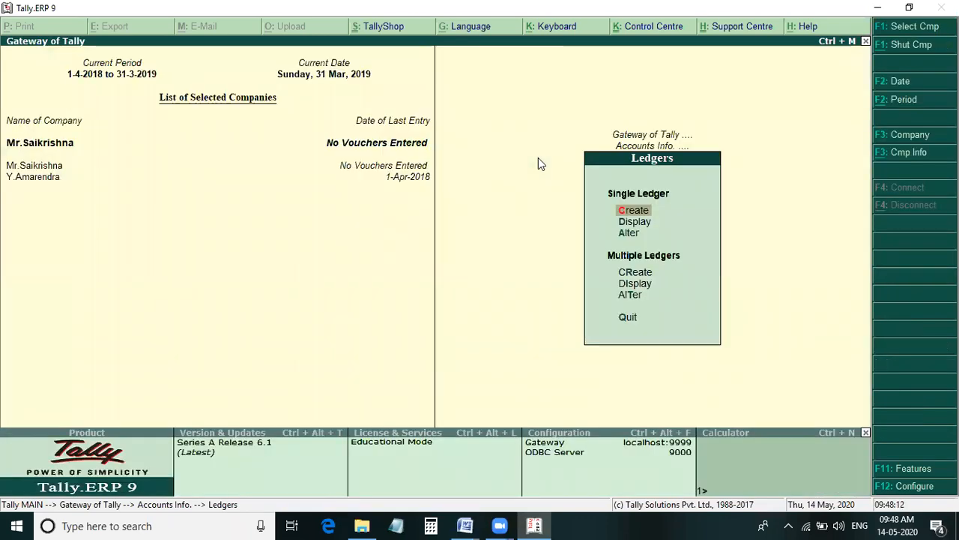
pyautogui.press('Escape')
pyautogui.press('Escape')
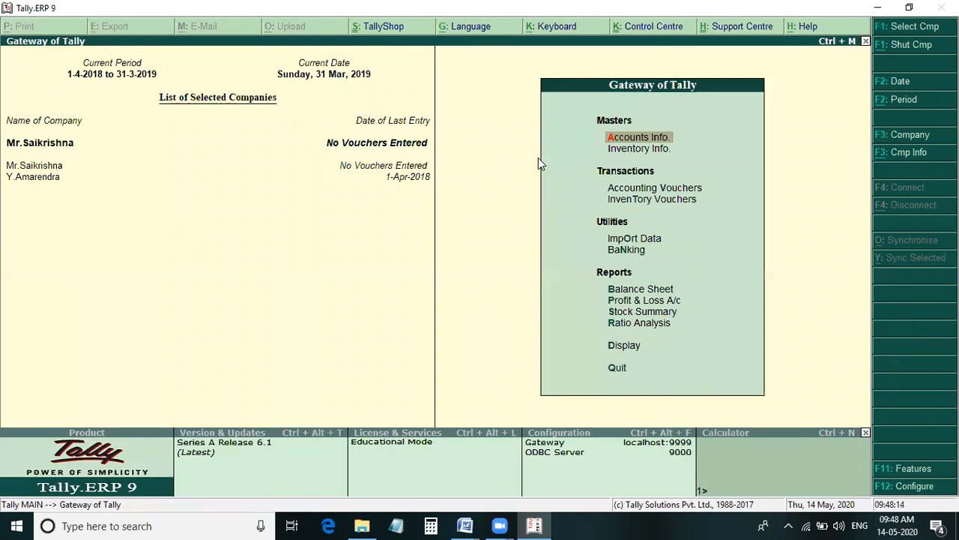
pyautogui.press('Down')
pyautogui.press('Down')
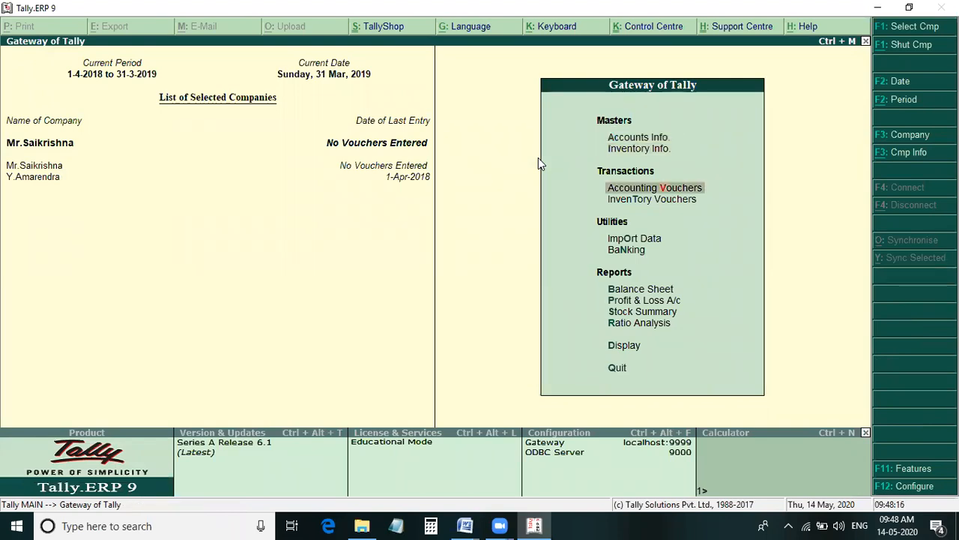
pyautogui.press('Return')
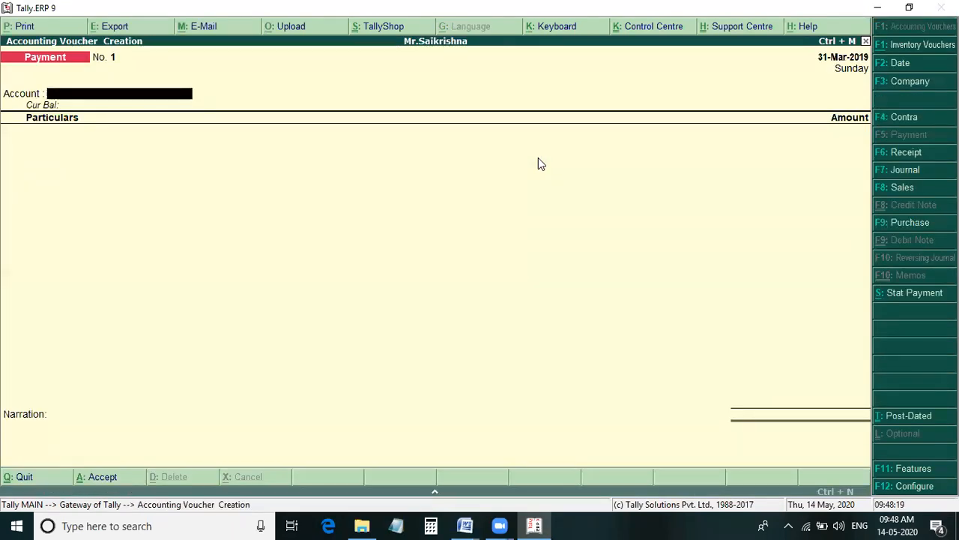
# - Close voucher entry and set the current period from 1-4-2020 to 1-4-2020
pyautogui.press('Escape')
pyautogui.press('Return')
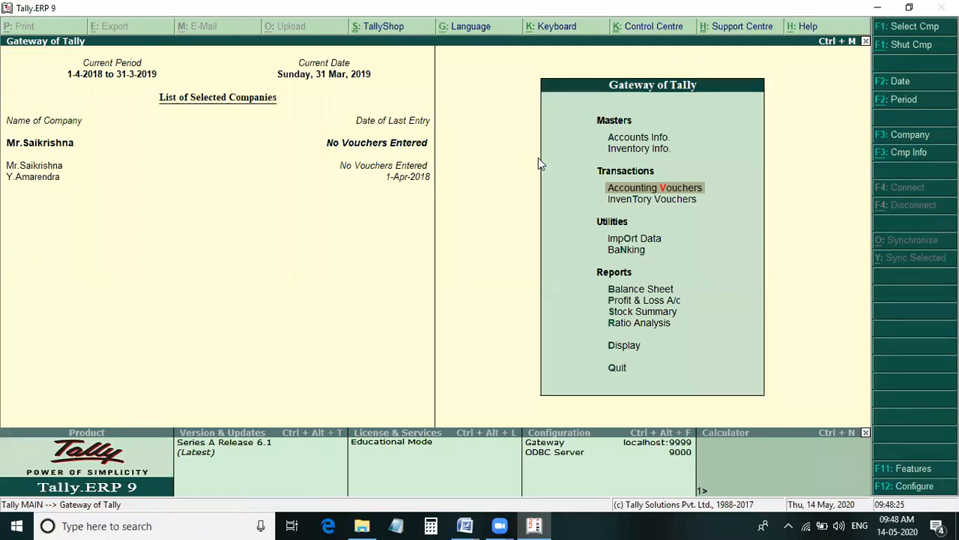
pyautogui.hotkey('alt', 'F2')
pyautogui.write('1-4-2020')
pyautogui.press('Return')
pyautogui.write('1-4-20')
pyautogui.press('Return')
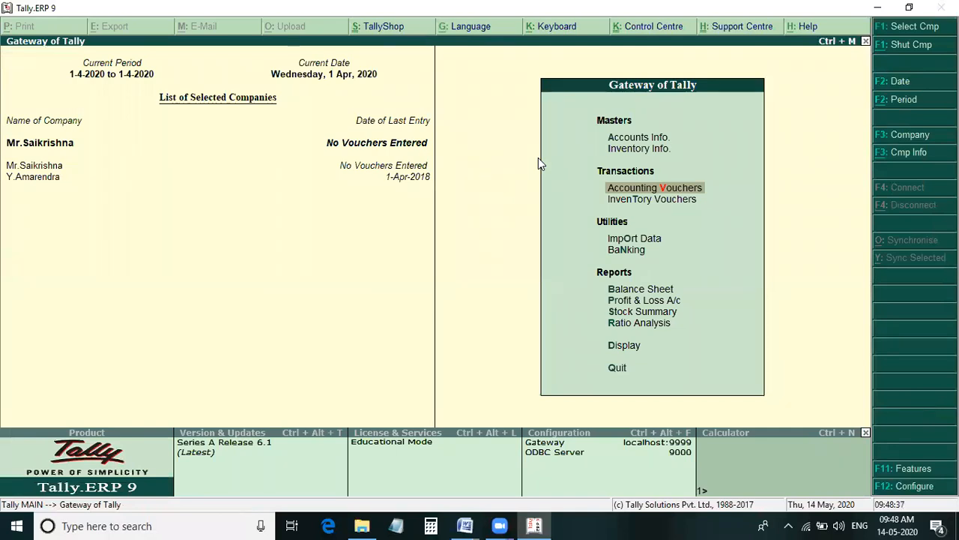
pyautogui.hotkey('alt', 'F2')
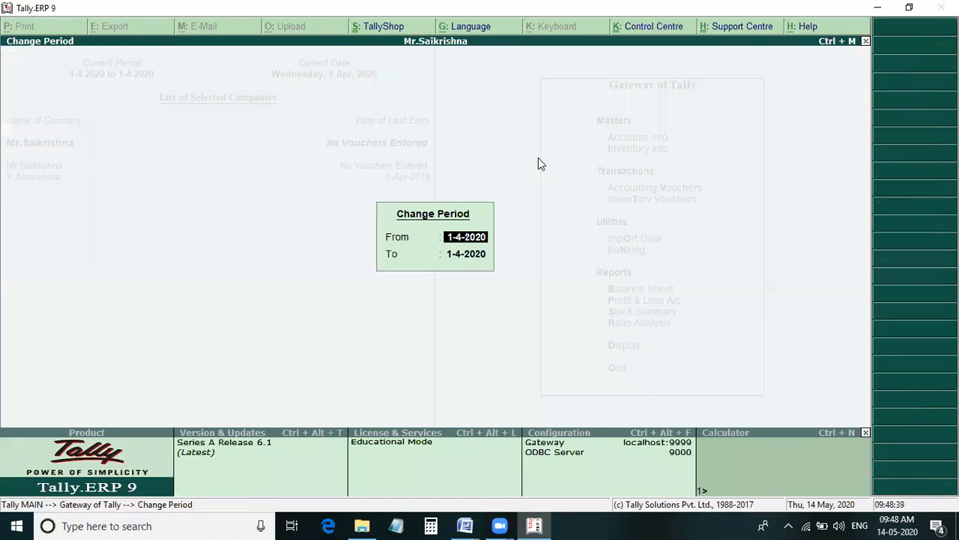
pyautogui.press('Return')
pyautogui.press('Return')
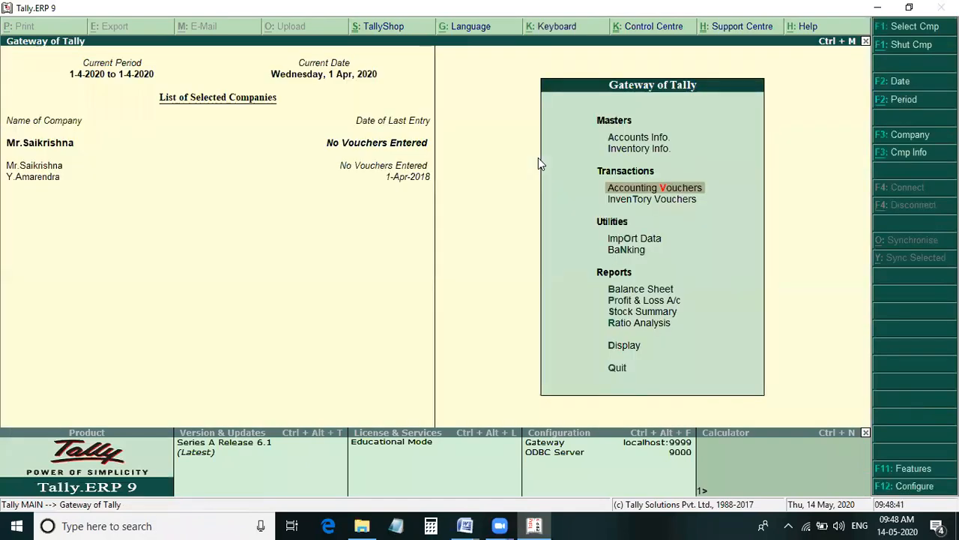
# - Start a receipt voucher with Cash as the account and the proprietor's capital ledger under particulars
pyautogui.press('Return')
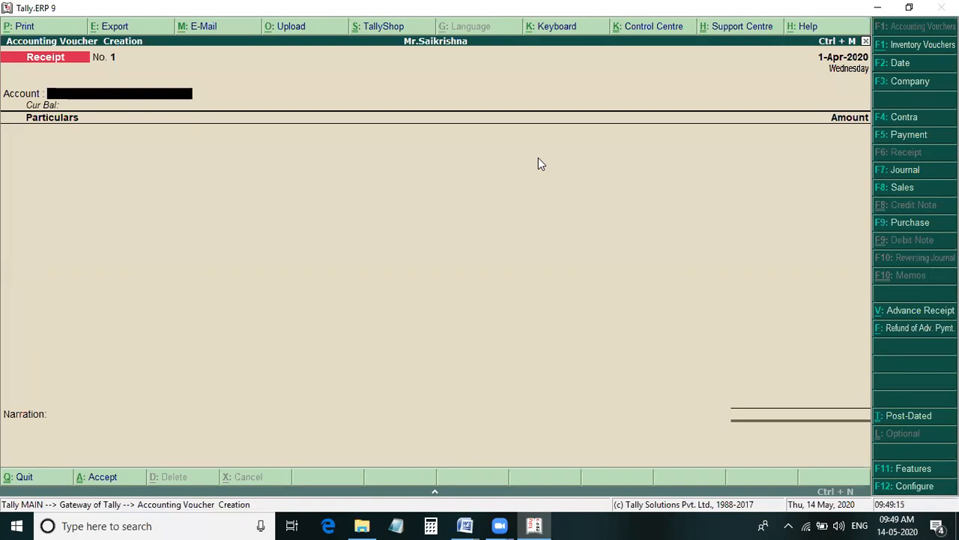
pyautogui.press('Return')
pyautogui.write('Mr')
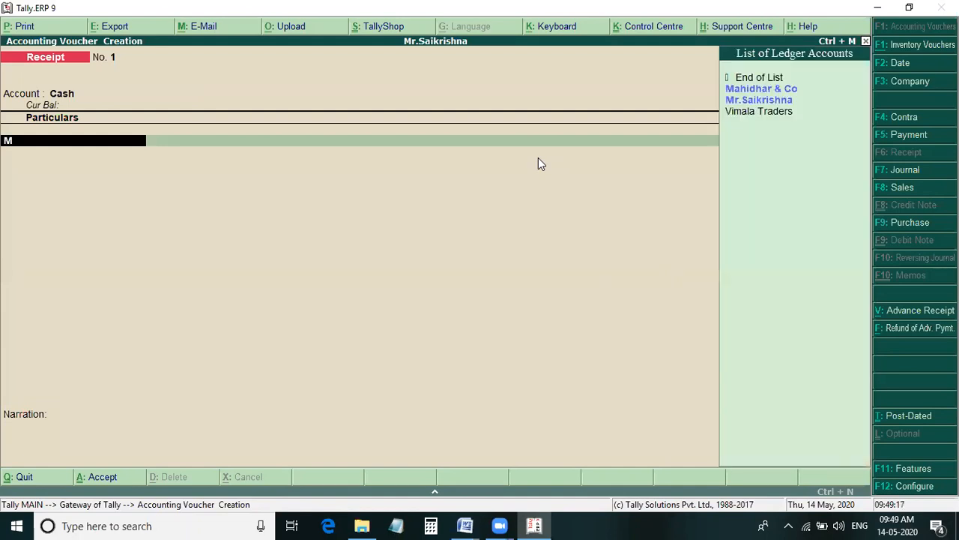
pyautogui.press('Return')
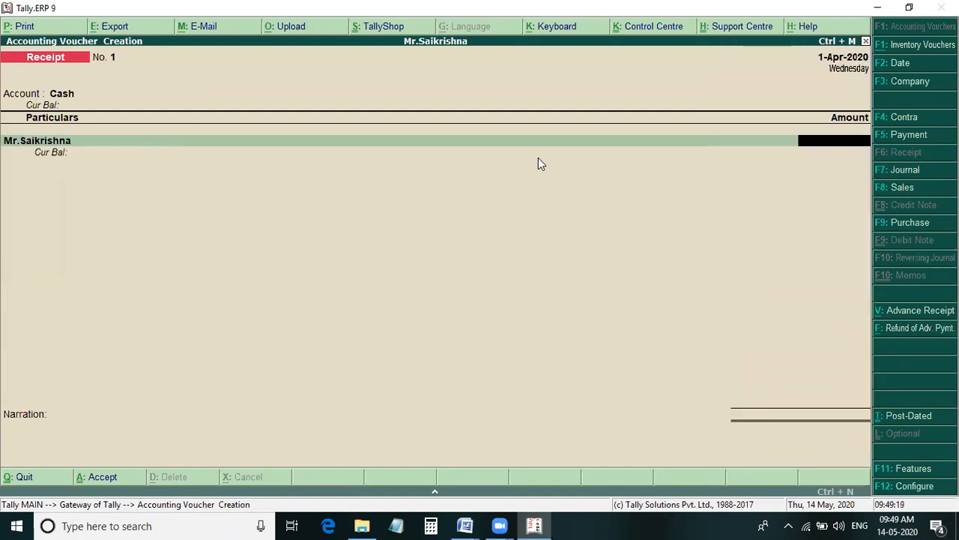
# - Check the starting capital in the Word notes, set the receipt amount to 500000 and save the voucher without a narration
pyautogui.hotkey('alt', 'Tab')
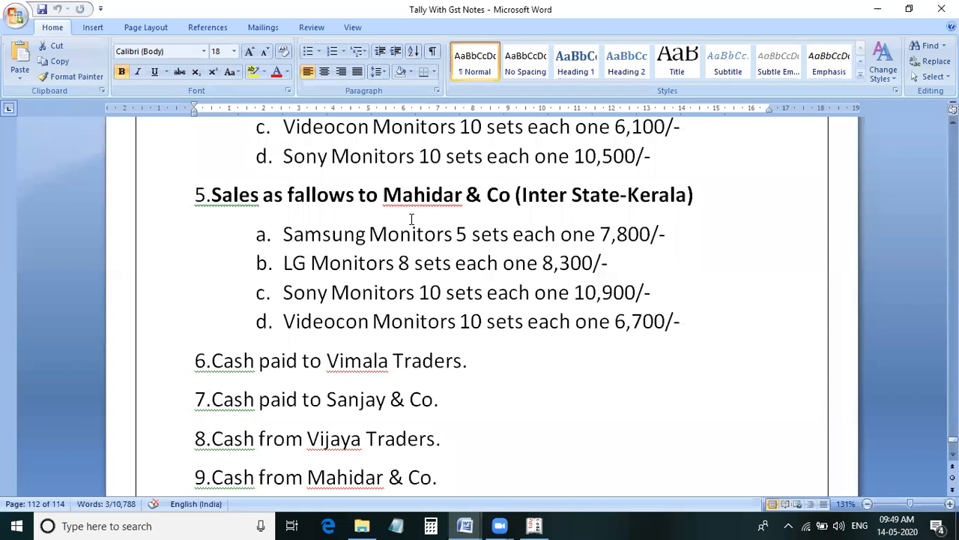
pyautogui.scroll(5, 410, 219)
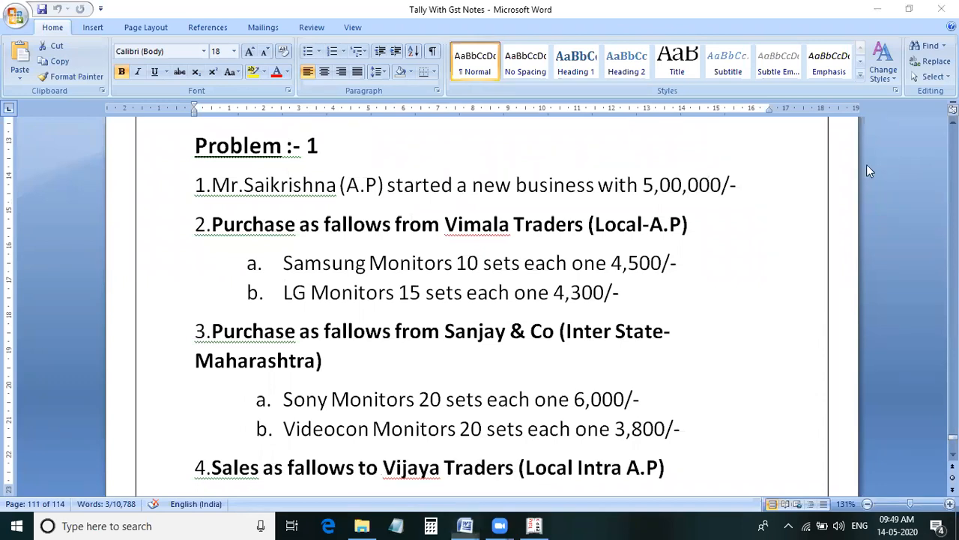
pyautogui.hotkey('alt', 'Tab')
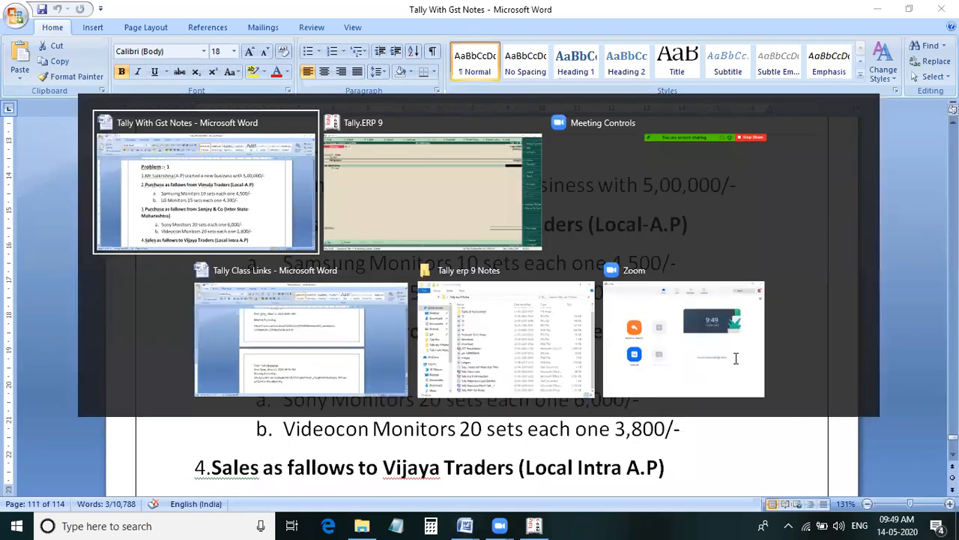
pyautogui.click(543, 525)
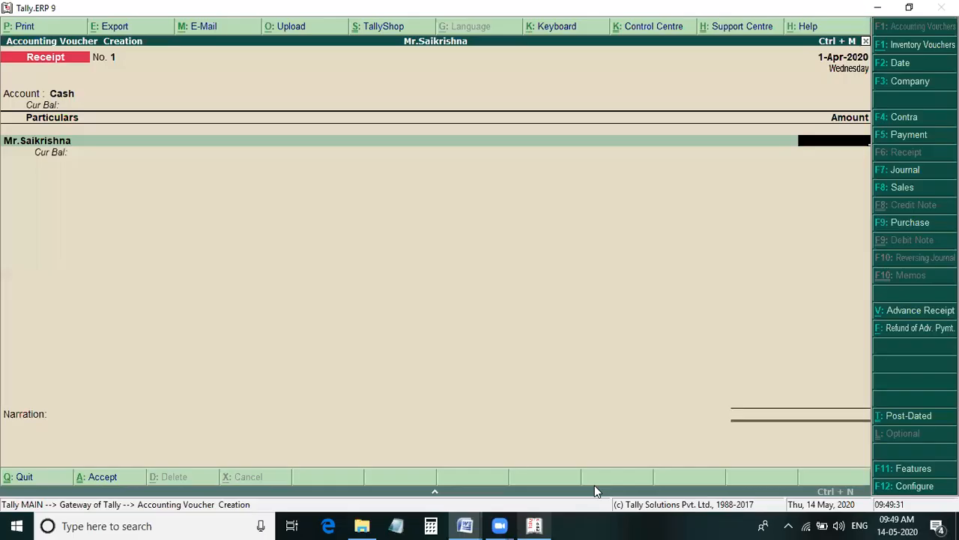
pyautogui.write('500000')
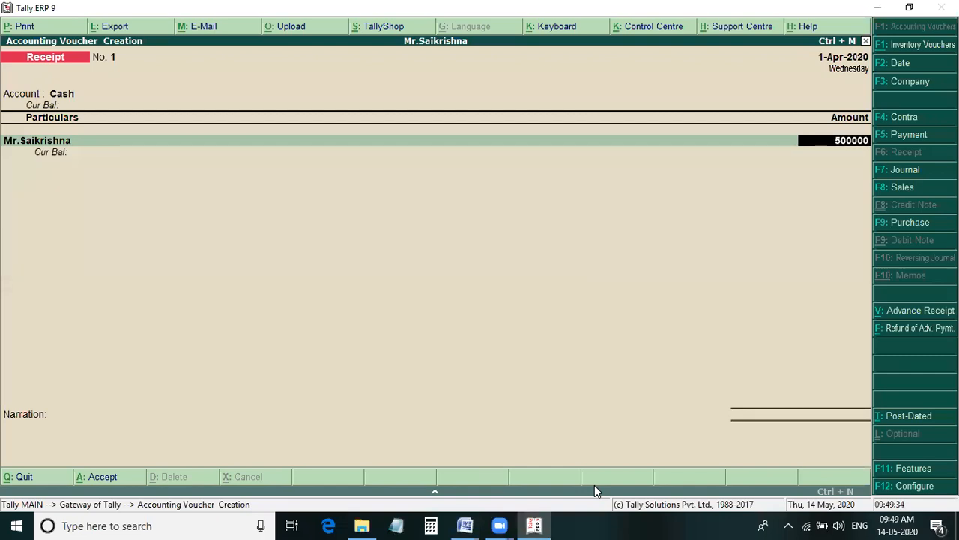
pyautogui.press('Return')
pyautogui.press('Return')
pyautogui.press('Return')
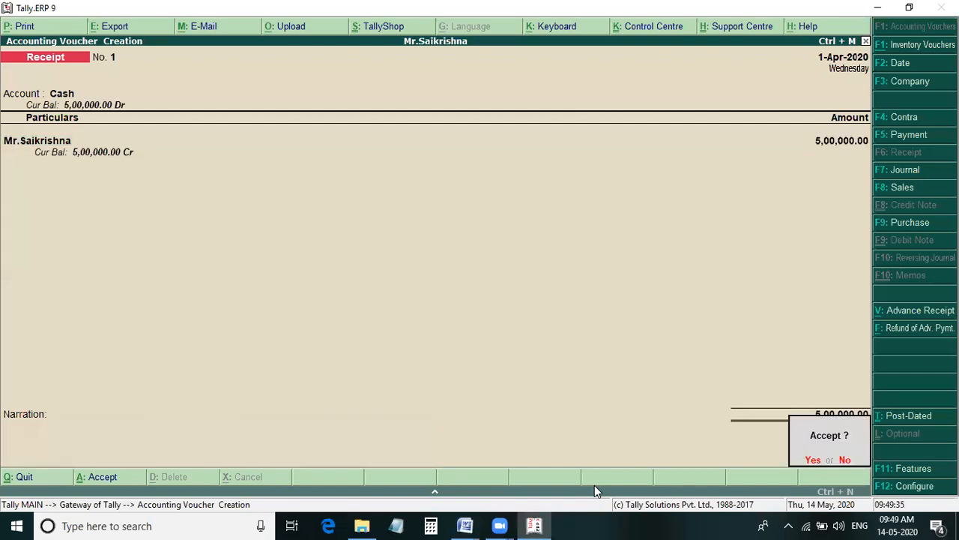
pyautogui.press('Return')
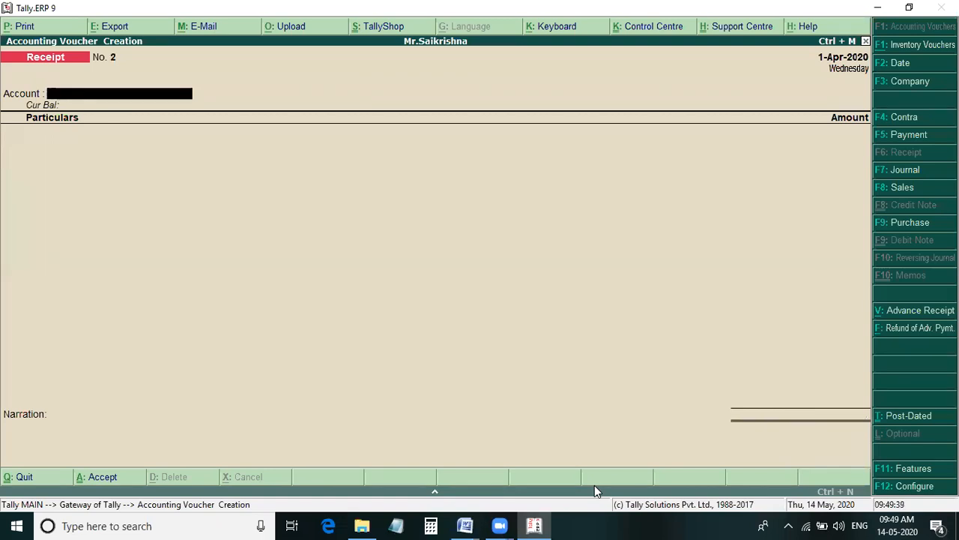
# - Start a purchase voucher without supplier invoice number, check the supplier in the Word notes and choose Vimala Traders as the party
pyautogui.press('F9')
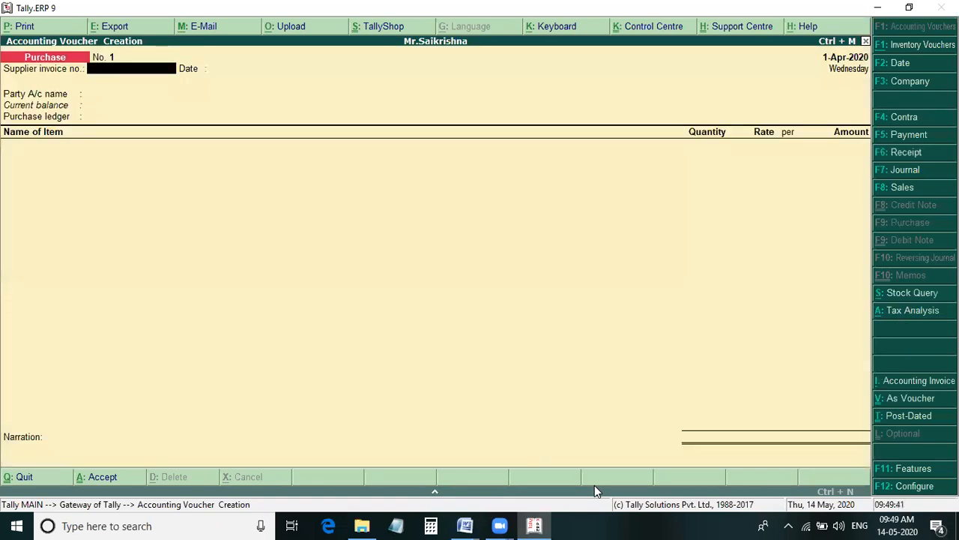
pyautogui.press('Return')
pyautogui.press('Return')
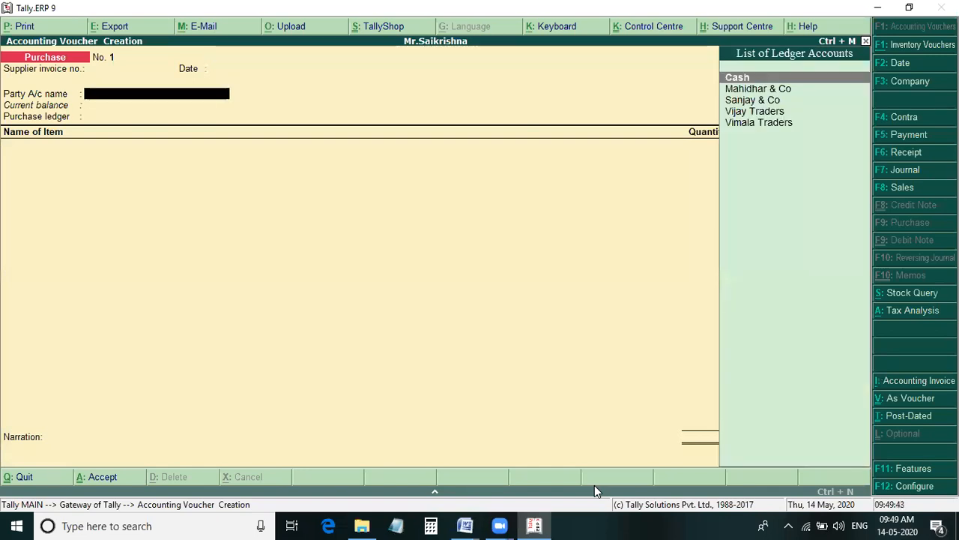
pyautogui.hotkey('alt', 'Tab')
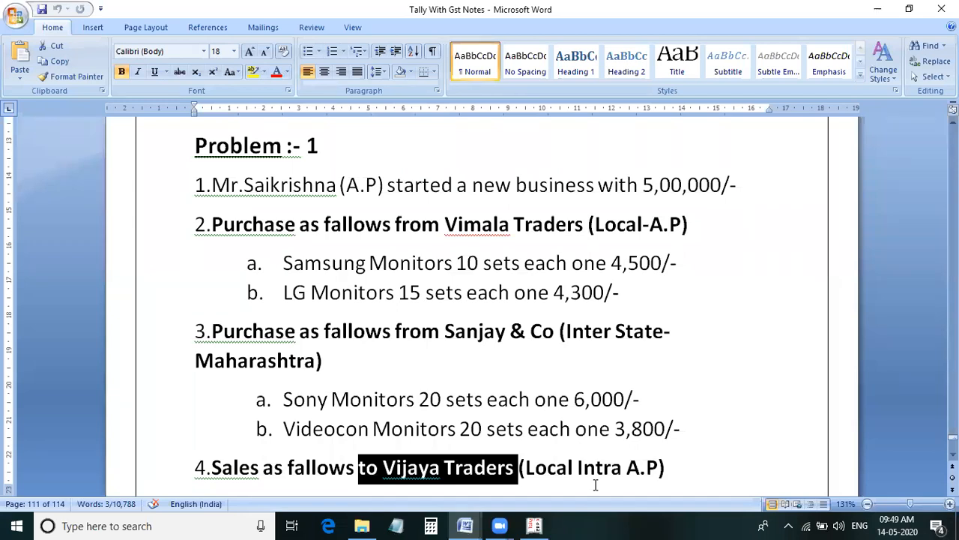
pyautogui.hotkey('alt', 'Tab')
pyautogui.press('Down')
pyautogui.press('Down')
pyautogui.press('Down')
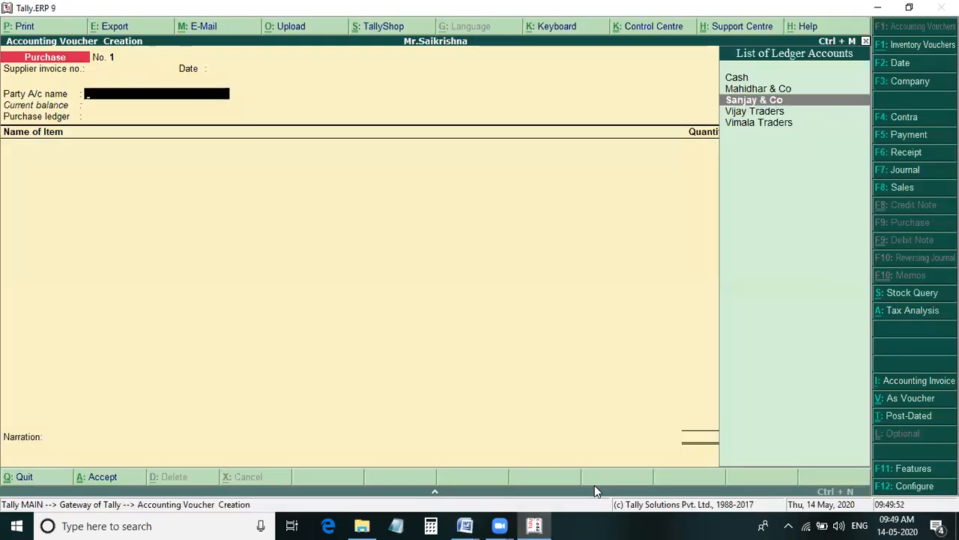
pyautogui.press('Down')
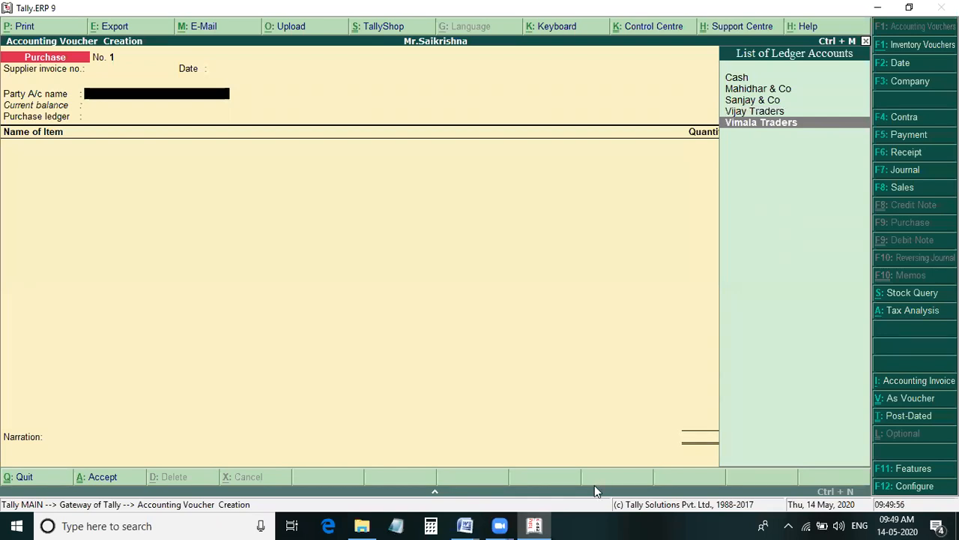
pyautogui.press('Return')
# - Accept the prefilled supplier details and choose Purchase as the purchase ledger
pyautogui.press('Return')
pyautogui.press('Return')
pyautogui.press('Return')
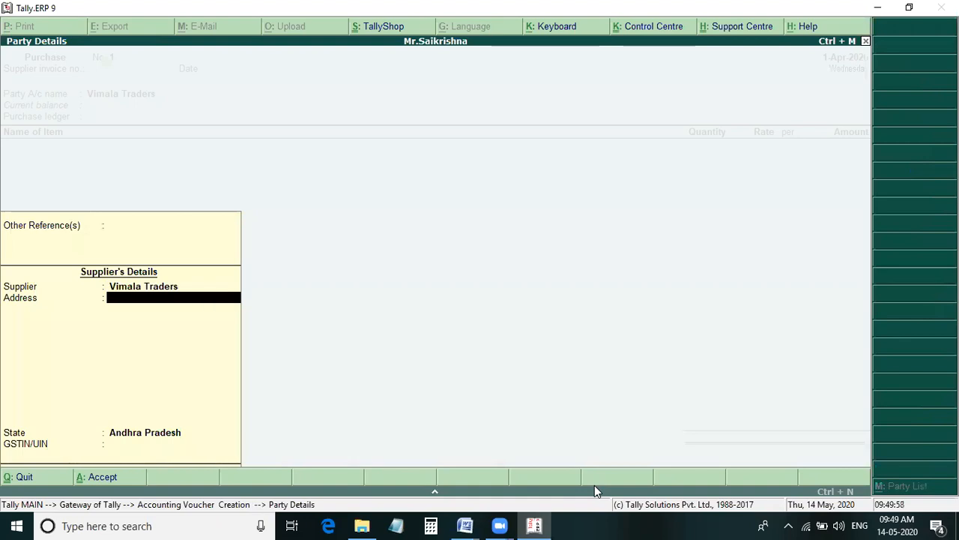
pyautogui.press('Return')
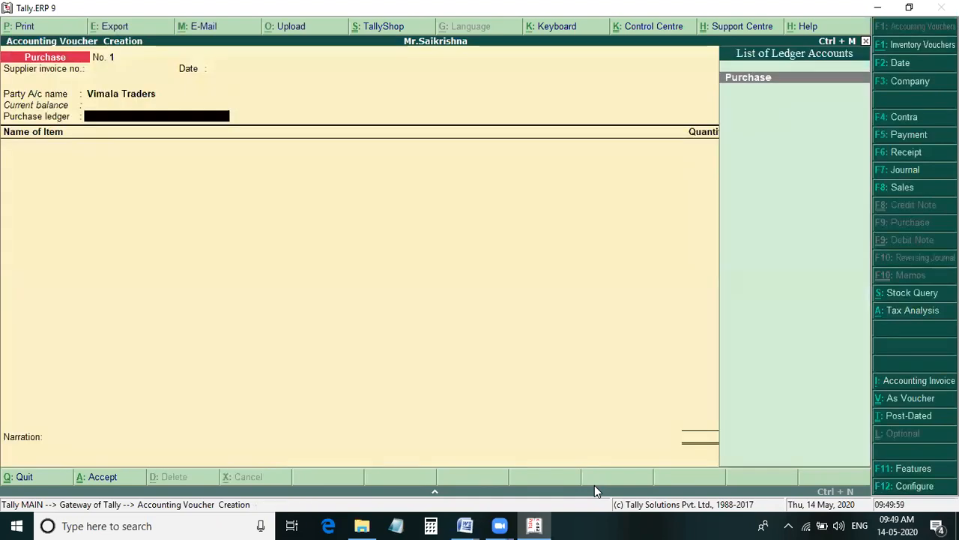
pyautogui.press('Return')
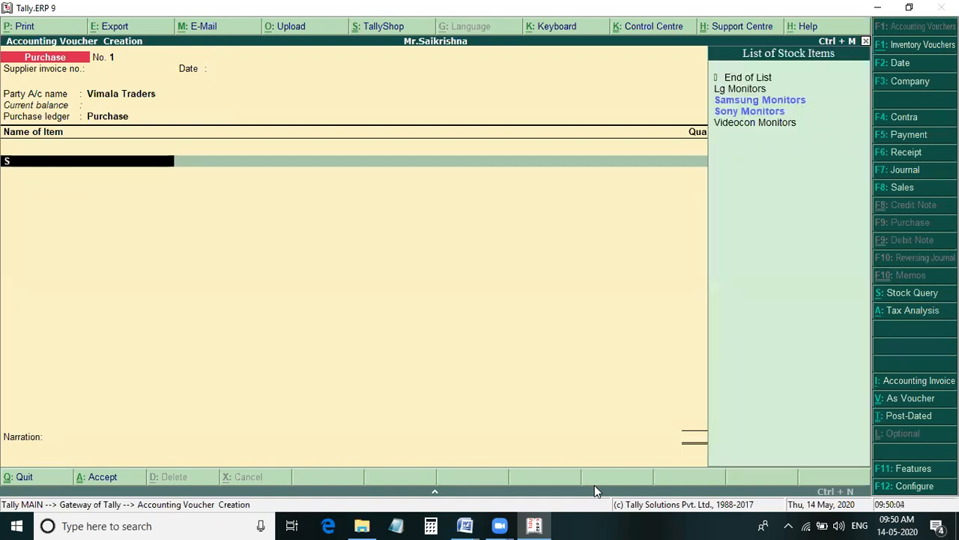
# - Add Samsung Monitors to the purchase with quantity 10 and rate 4500, as given in the Word notes
pyautogui.press('Down')
pyautogui.press('Return')
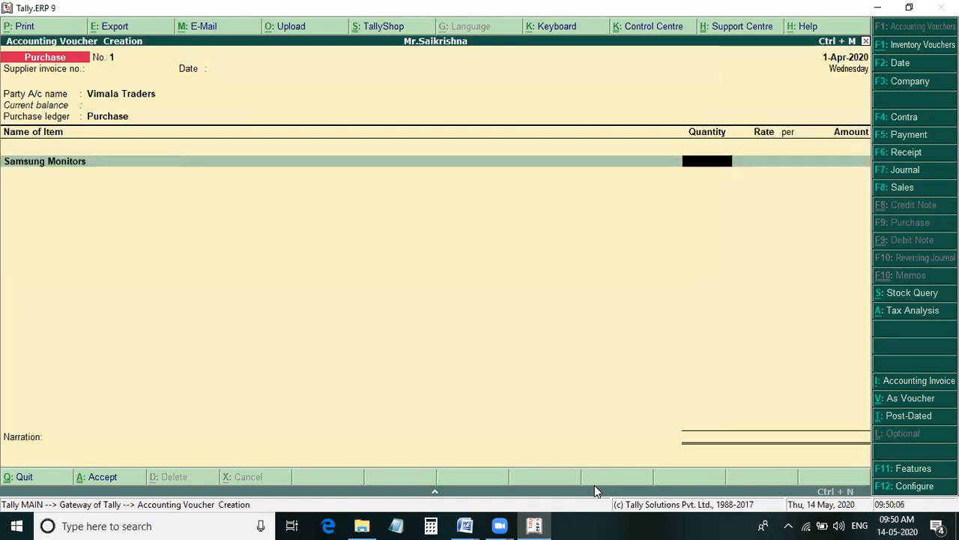
pyautogui.hotkey('alt', 'Tab')
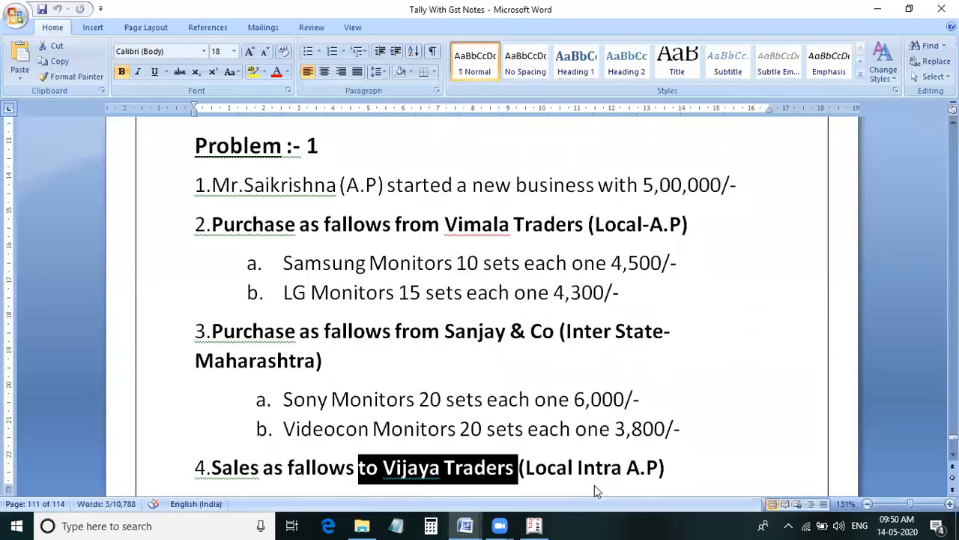
pyautogui.hotkey('alt', 'Tab')
pyautogui.write('10')
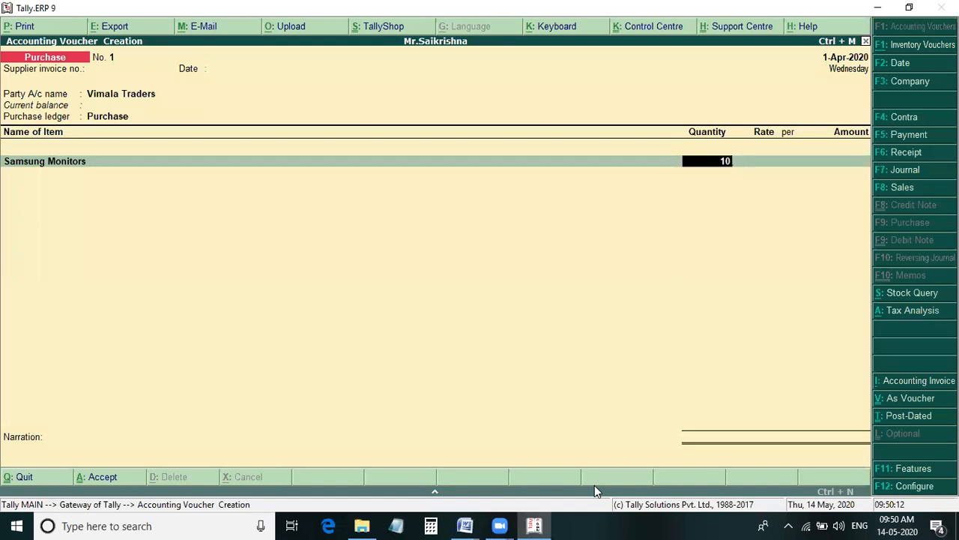
pyautogui.press('Return')
pyautogui.write('4500')
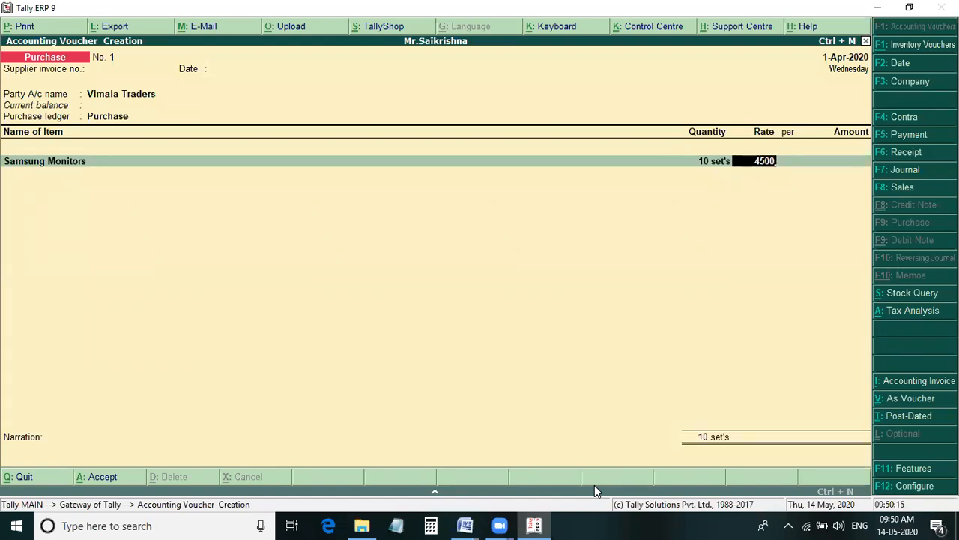
pyautogui.press('Return')
pyautogui.press('Return')
pyautogui.press('Return')
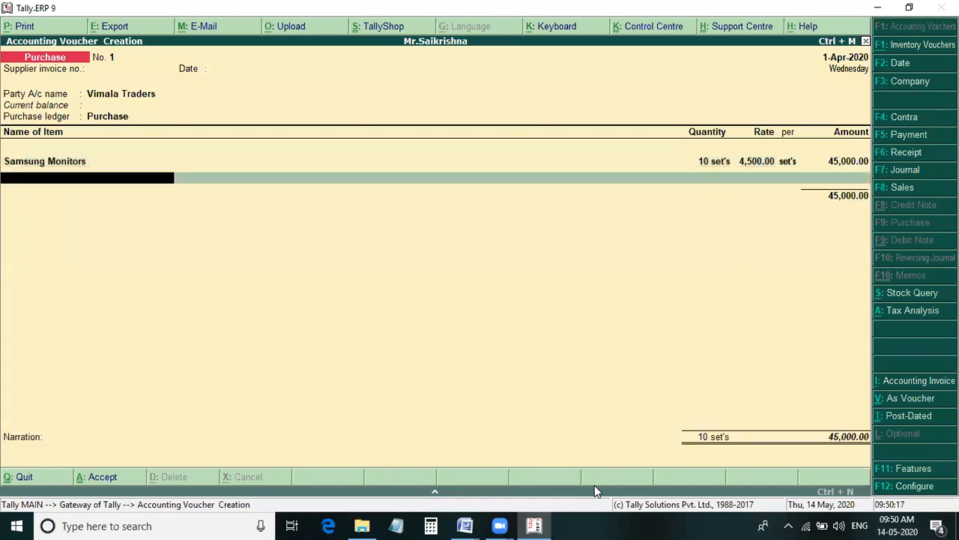
# - Add Lg Monitors to the purchase with quantity 15 and rate 4300, as given in the Word notes
pyautogui.write('l')
pyautogui.press('Return')
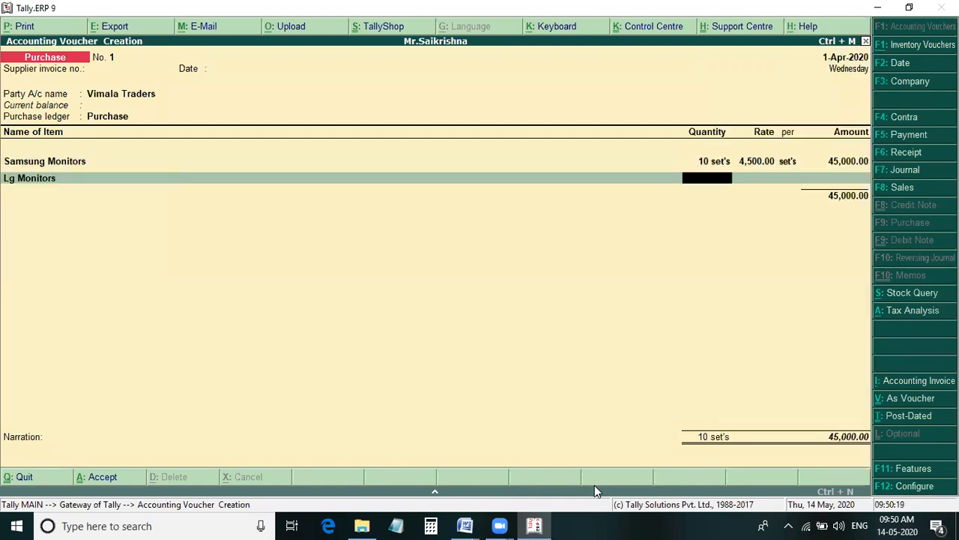
pyautogui.hotkey('alt', 'Tab')
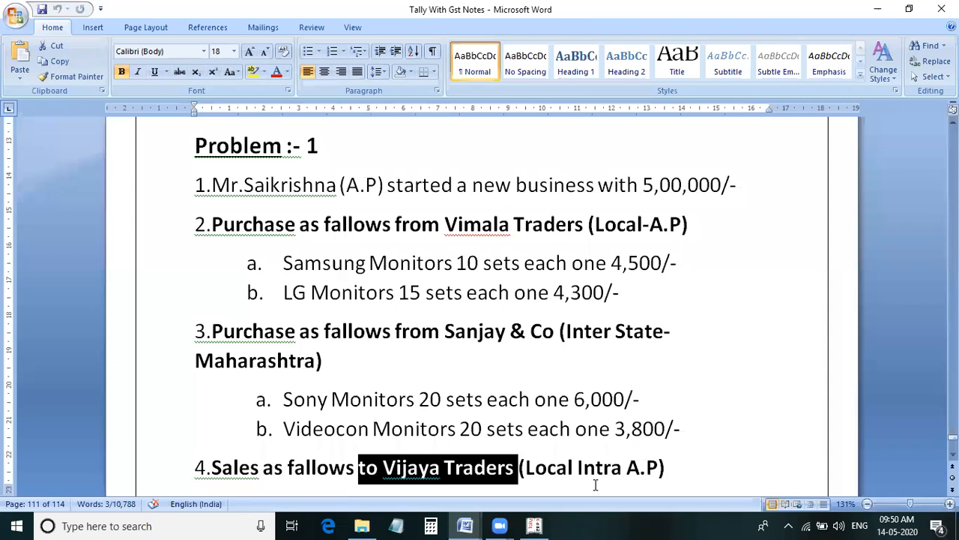
pyautogui.hotkey('alt', 'Tab')
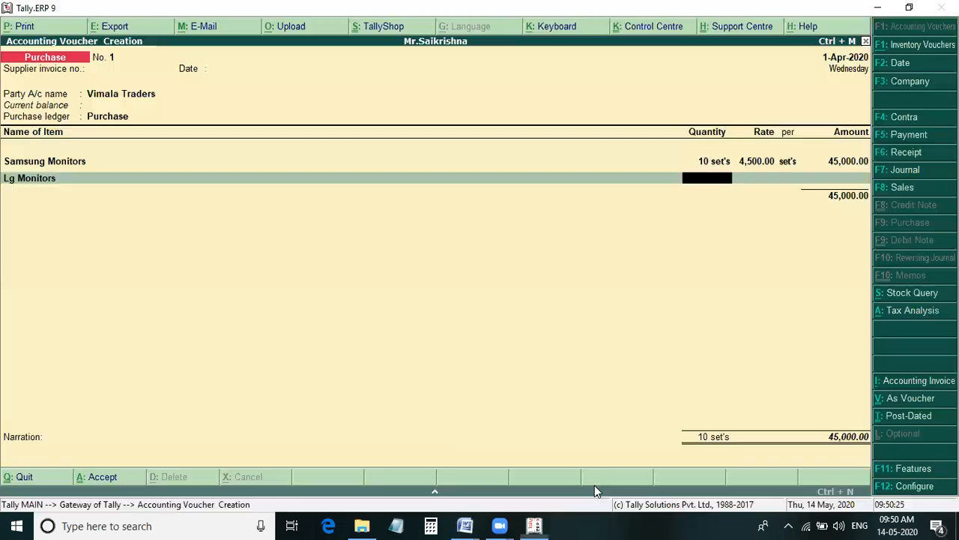
pyautogui.write('15')
pyautogui.press('Return')
pyautogui.write('4300')
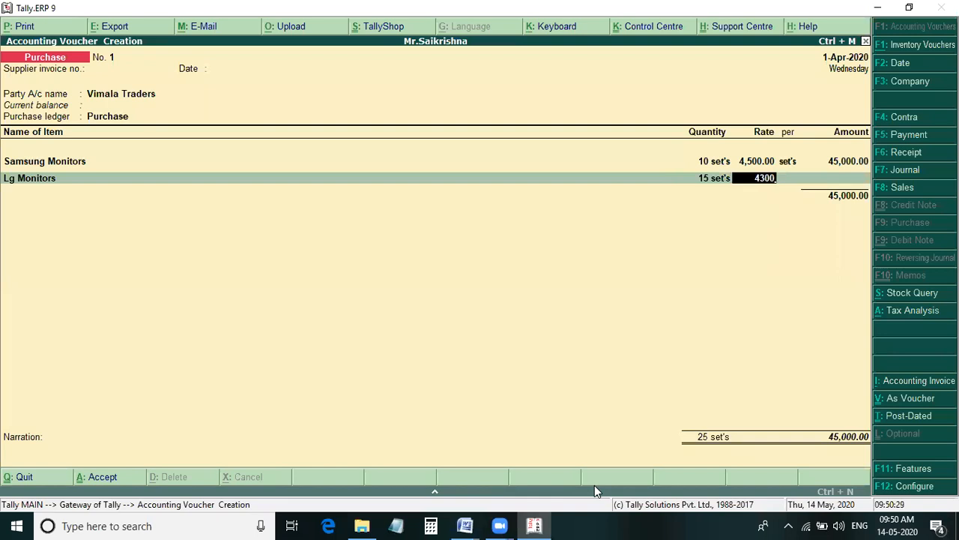
pyautogui.press('Return')
pyautogui.press('Return')
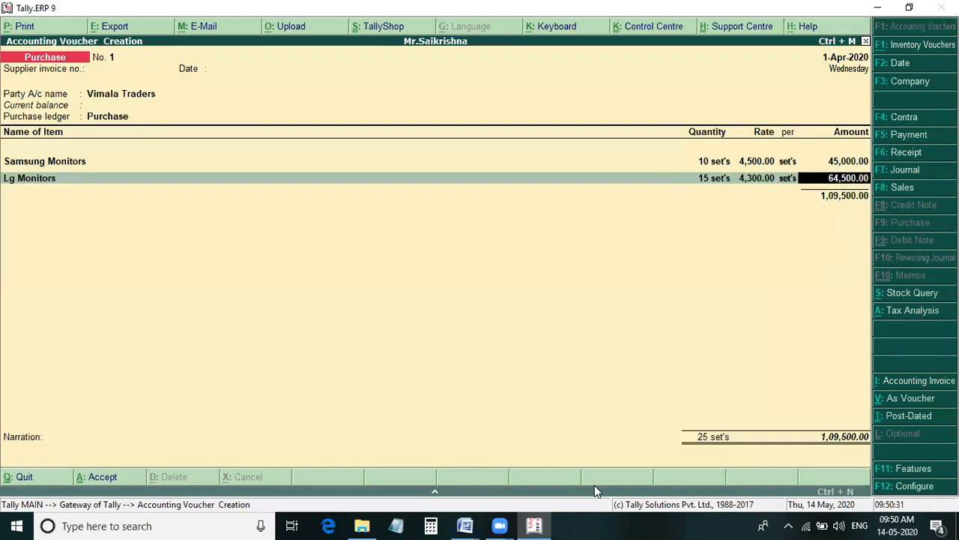
pyautogui.press('Return')
# - Recheck the Vimala Traders purchase in the Word notes, end the item list and look up the SGST ledger for the tax line
pyautogui.hotkey('alt', 'Tab')
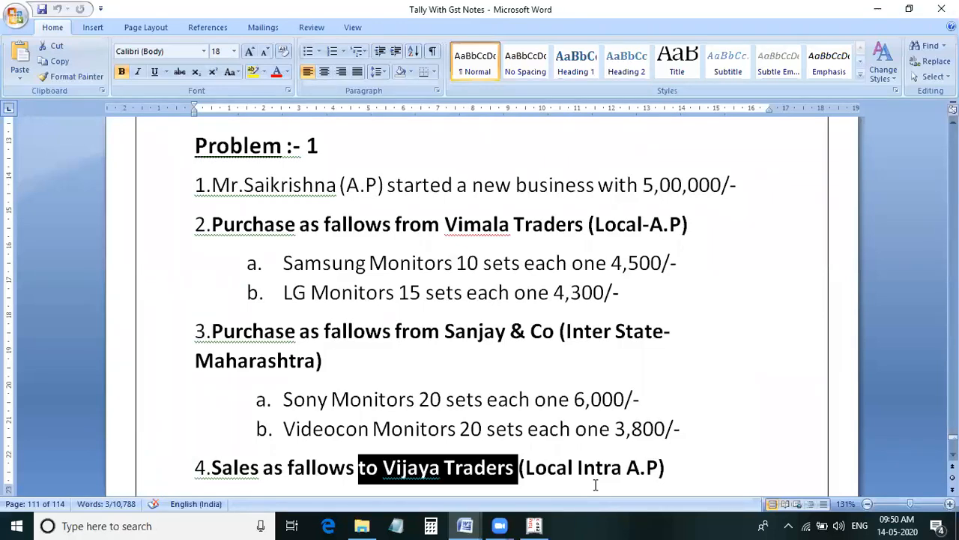
pyautogui.press('alt')
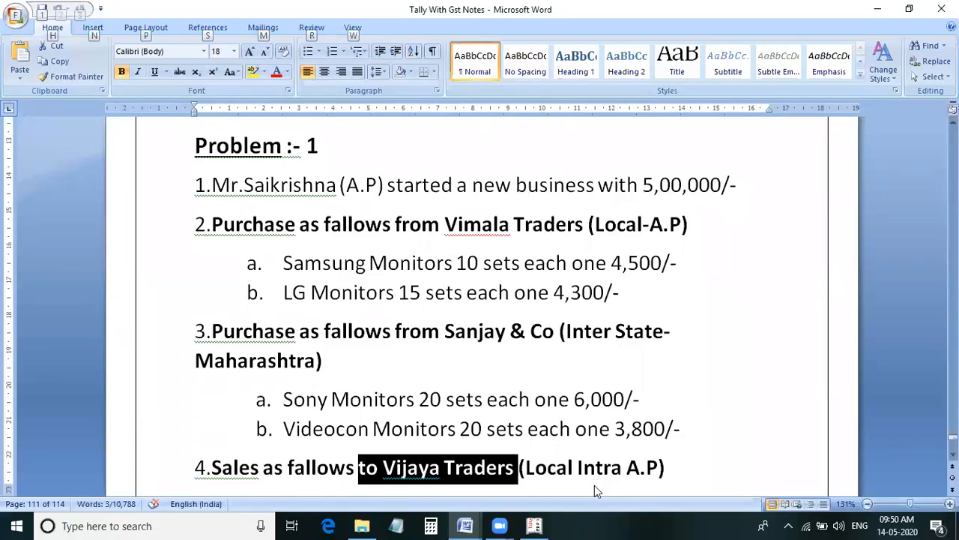
pyautogui.hotkey('alt', 'Tab')
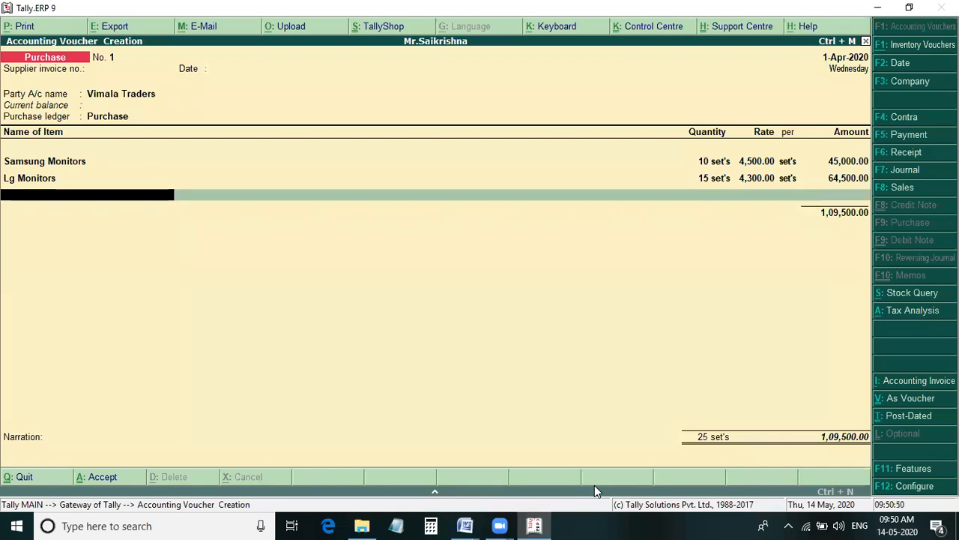
pyautogui.press('Return')
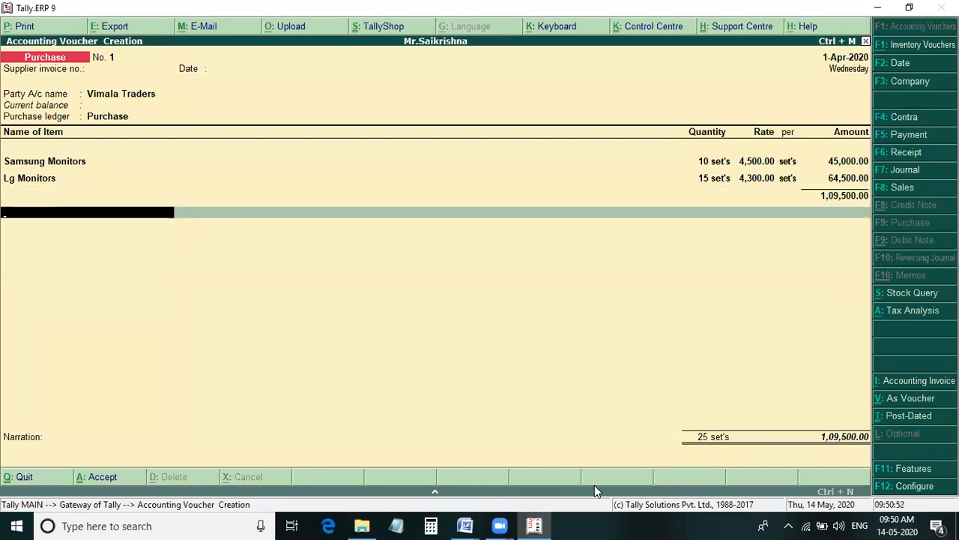
pyautogui.write('S')
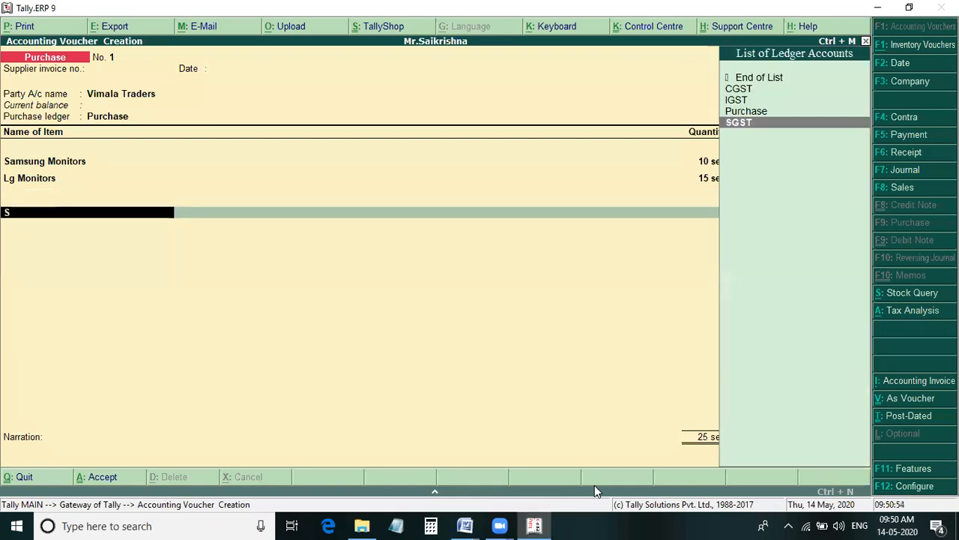
# - Add the SGST and CGST ledgers at 9% each to the Vimala Traders purchase voucher and save it without a narration
pyautogui.press('Return')
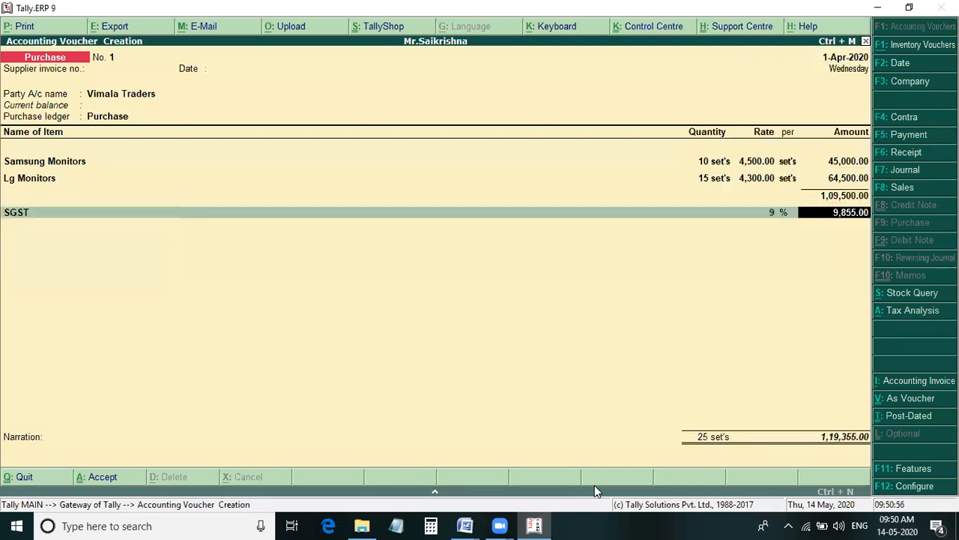
pyautogui.press('Return')
pyautogui.write('C')
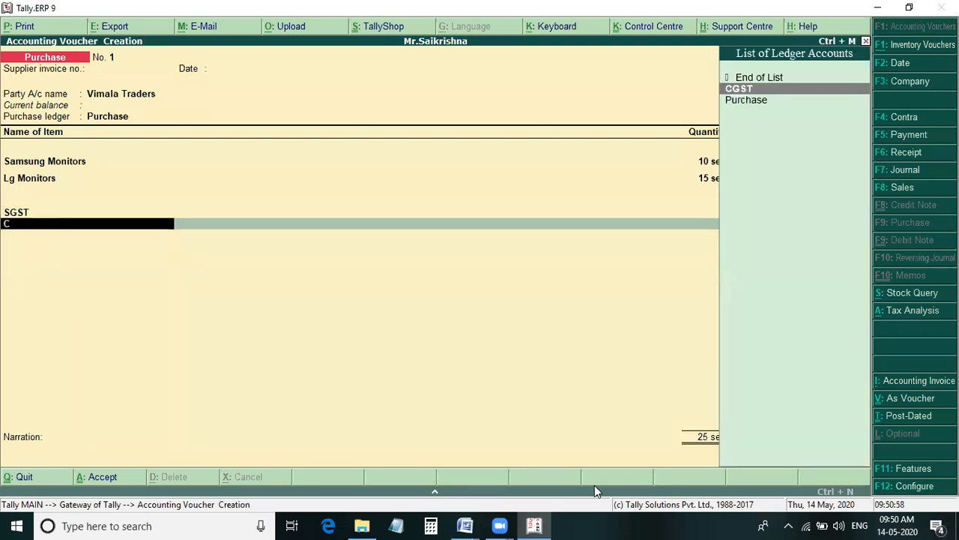
pyautogui.press('Return')
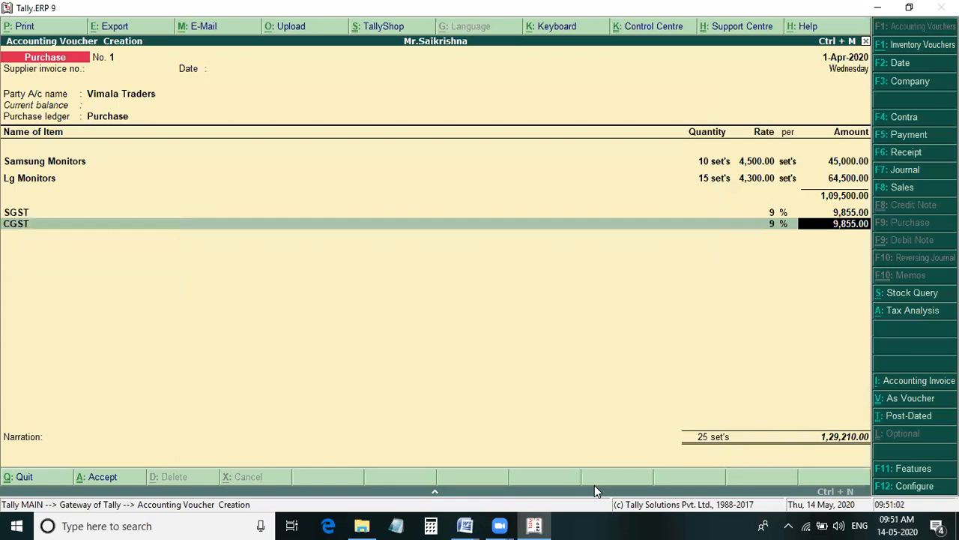
pyautogui.press('Return')
pyautogui.press('Return')
pyautogui.press('Return')
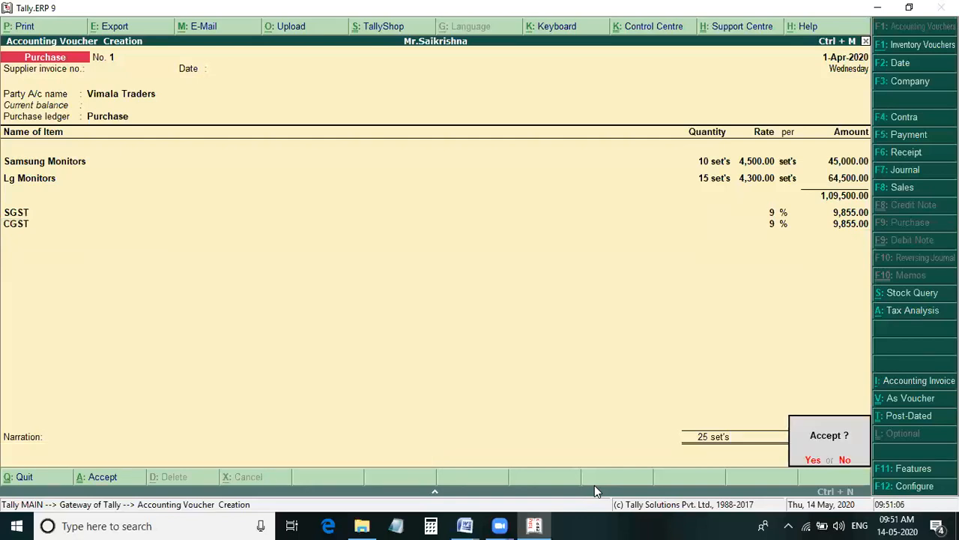
pyautogui.press('Return')
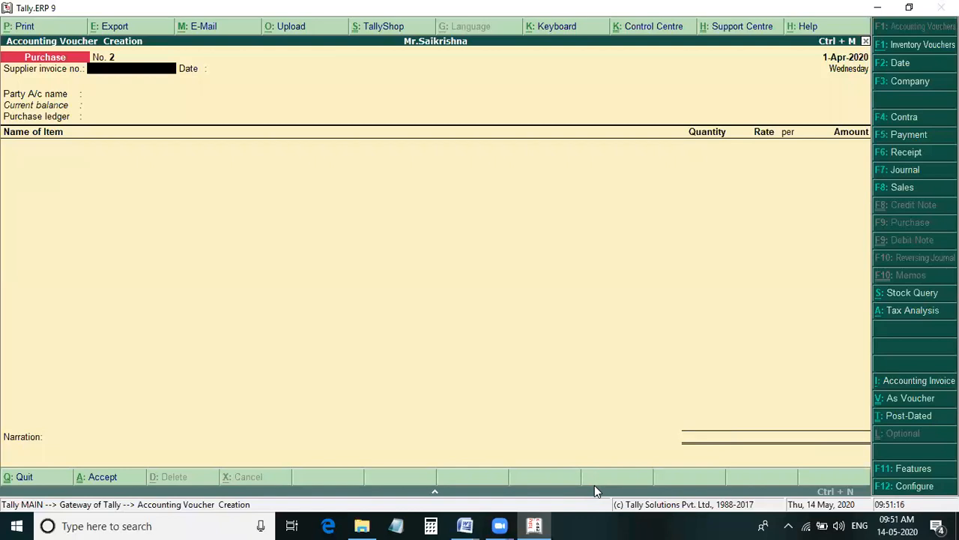
# - Start the second purchase voucher with Sanjay & Co as party, keep the supplier details with state Maharashtra, and choose the Purchase ledger
pyautogui.press('Return')
pyautogui.press('Return')
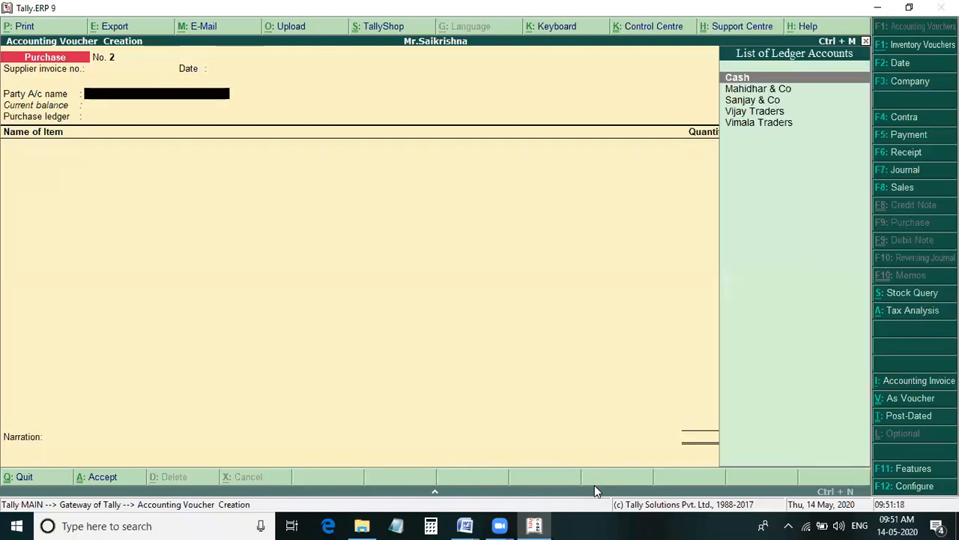
pyautogui.press('Down')
pyautogui.press('Down')
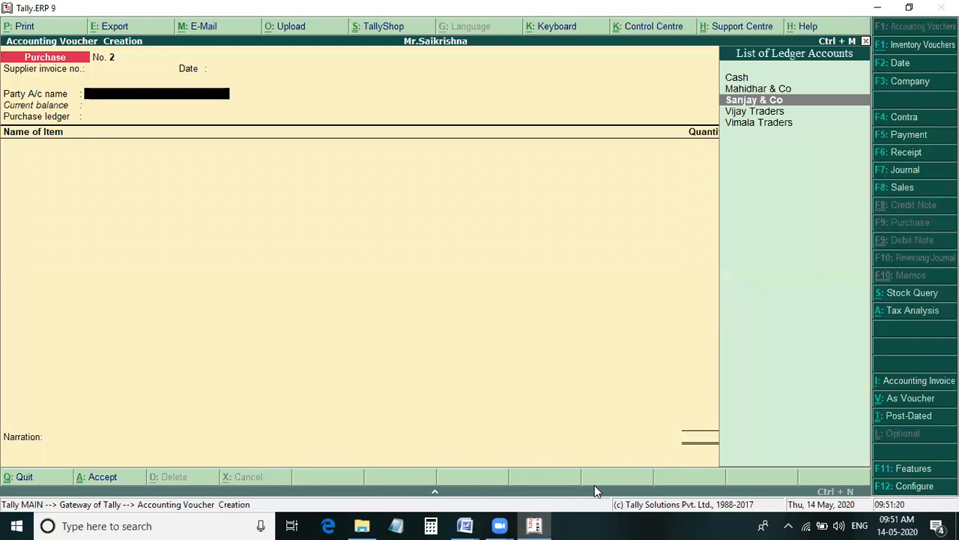
pyautogui.press('Return')
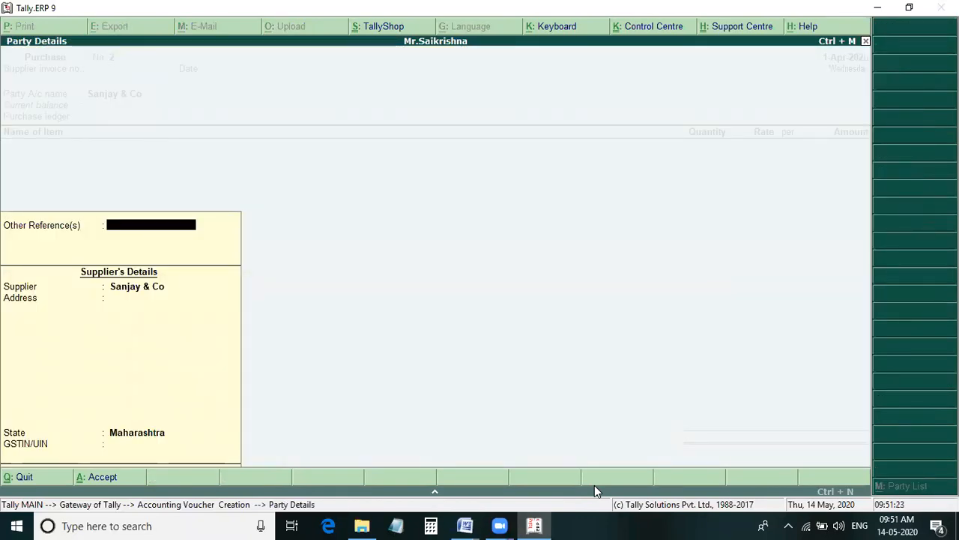
pyautogui.press('Return')
pyautogui.press('Return')
pyautogui.press('Return')
pyautogui.press('Return')
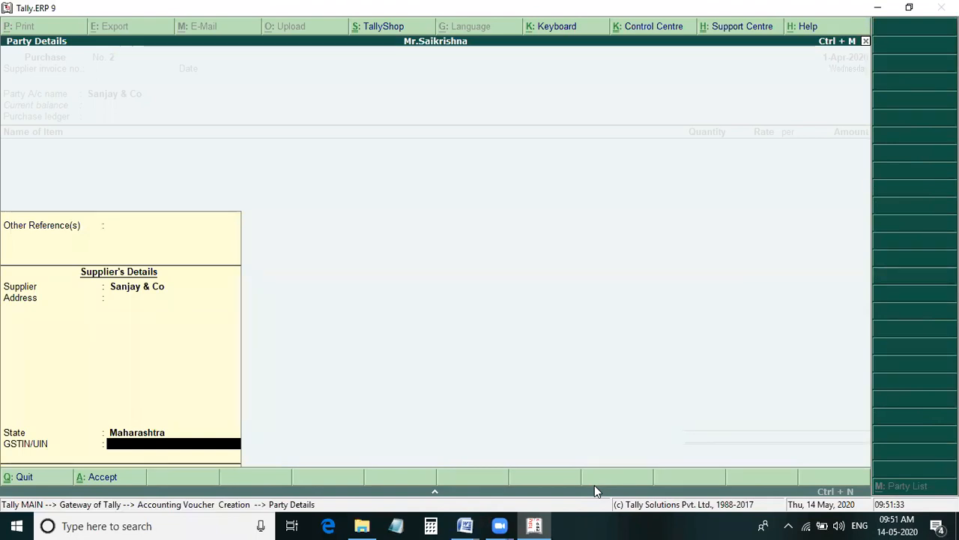
pyautogui.press('Return')
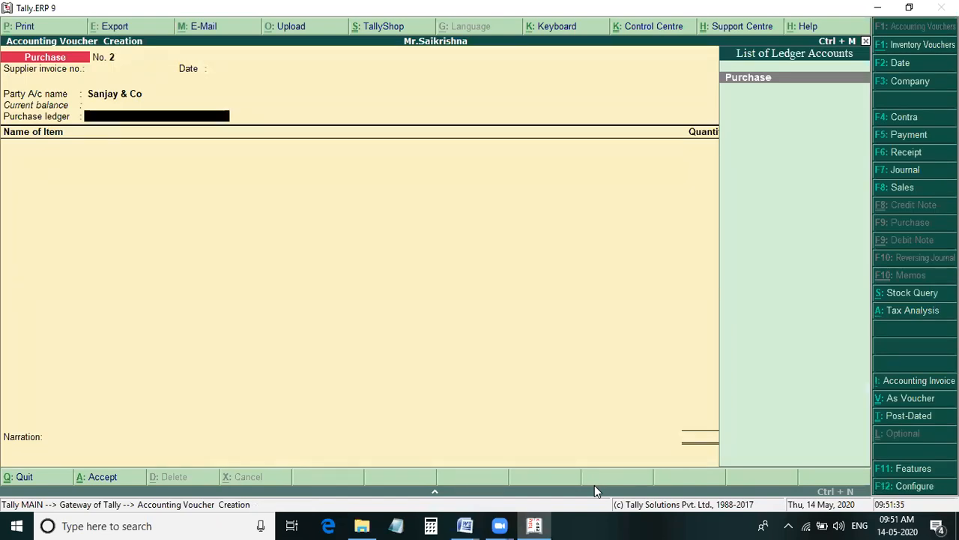
pyautogui.press('Return')
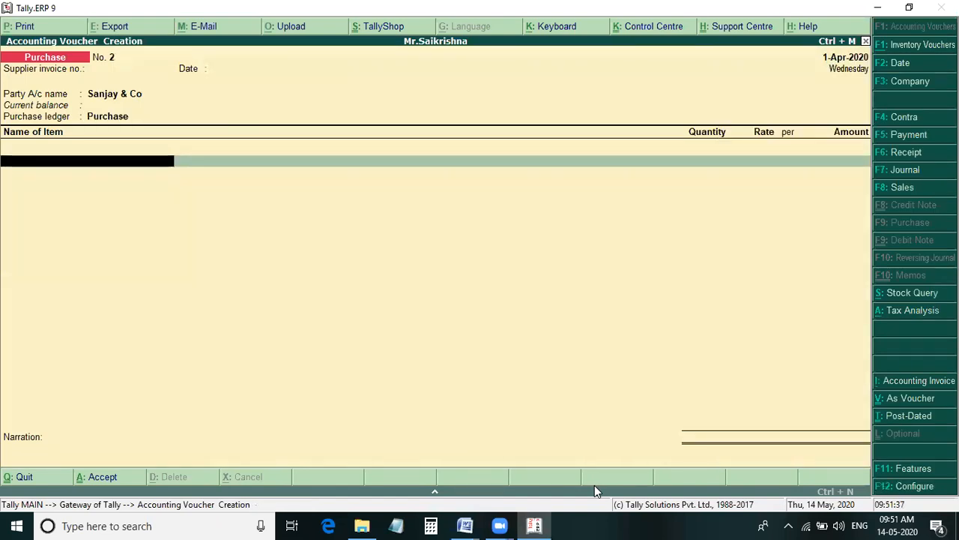
# - Check the Sanjay & Co transaction in the Word notes and review the voucher's supplier details and state against it
pyautogui.hotkey('alt', 'Tab')
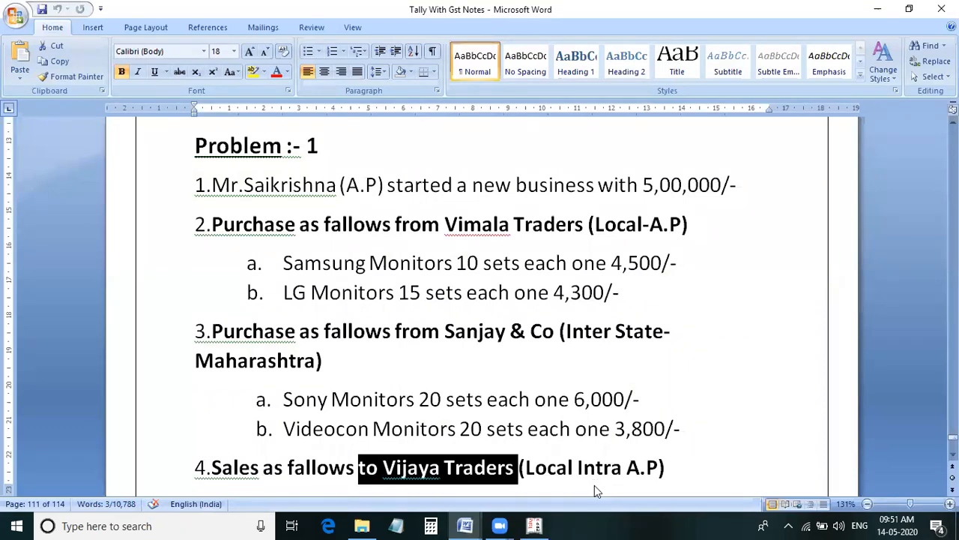
pyautogui.hotkey('alt', 'Tab')
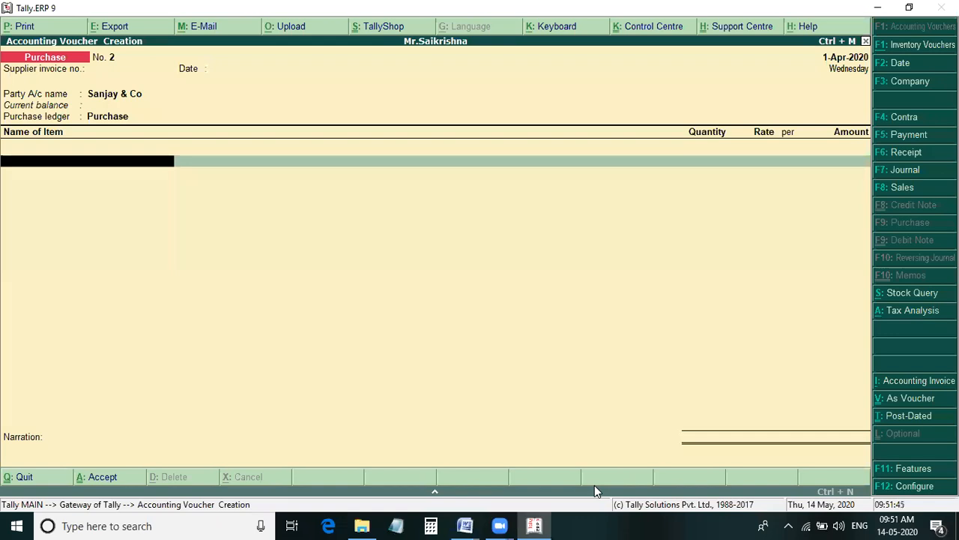
pyautogui.press('BackSpace')
pyautogui.press('BackSpace')
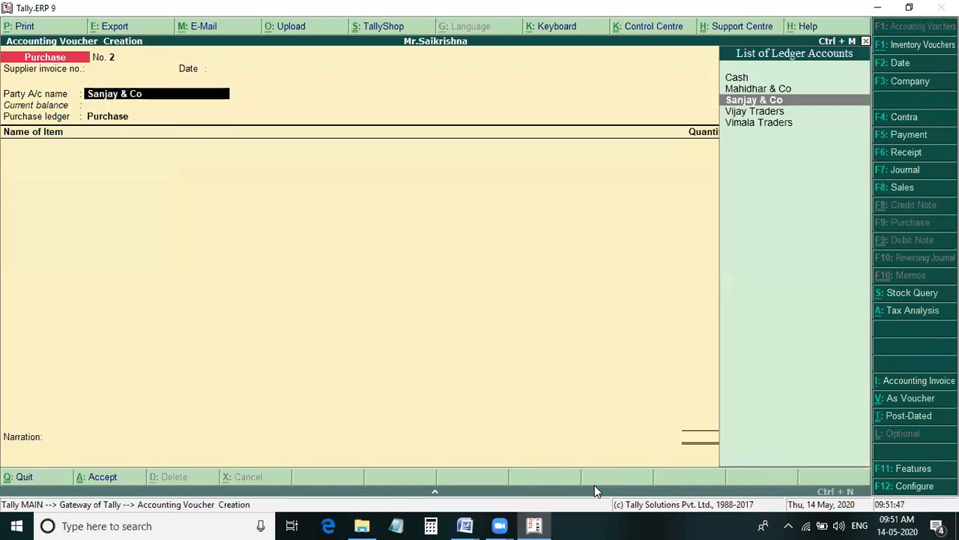
pyautogui.press('Return')
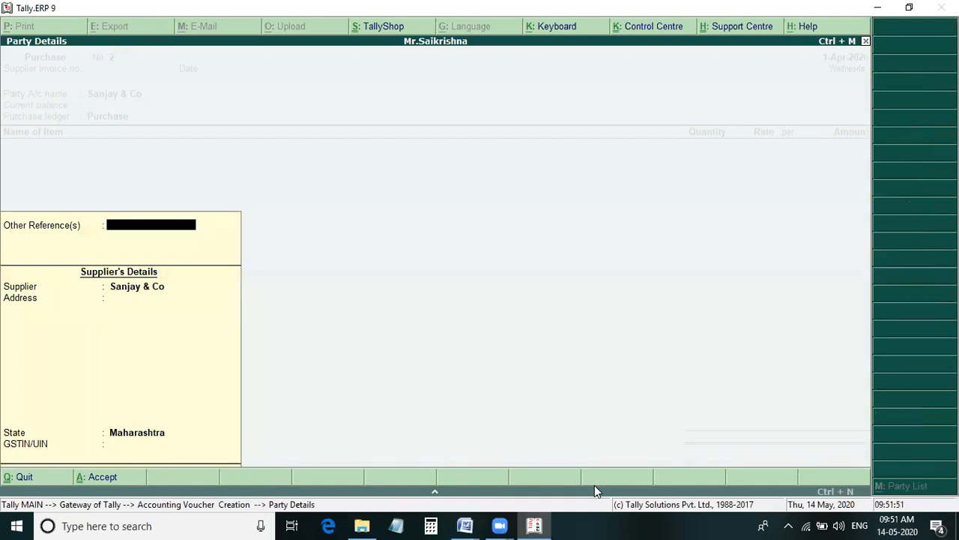
pyautogui.press('Return')
pyautogui.press('Return')
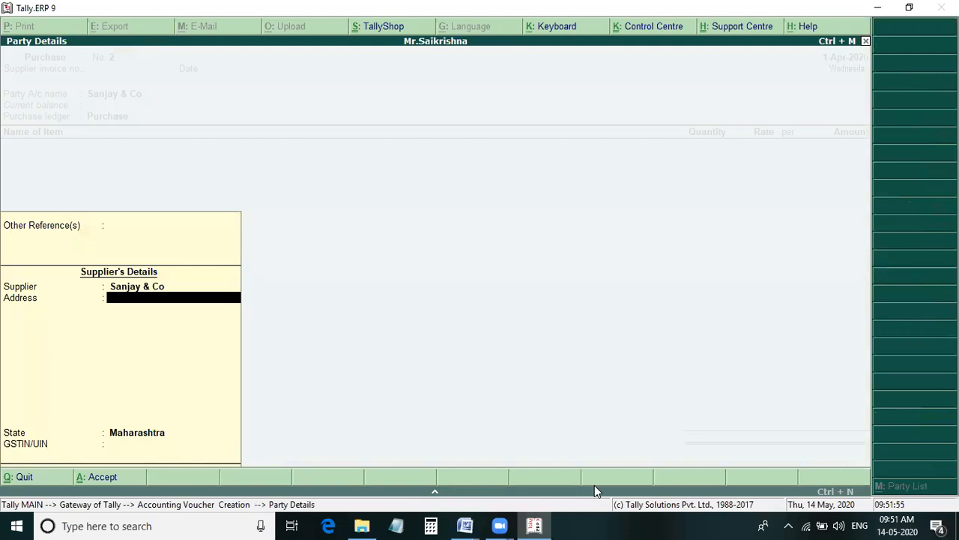
pyautogui.press('Return')
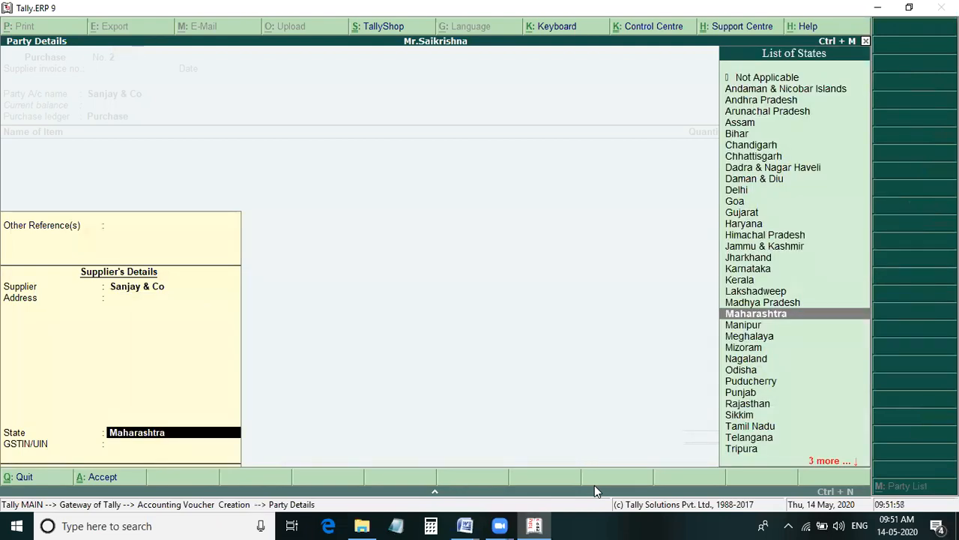
pyautogui.press('Return')
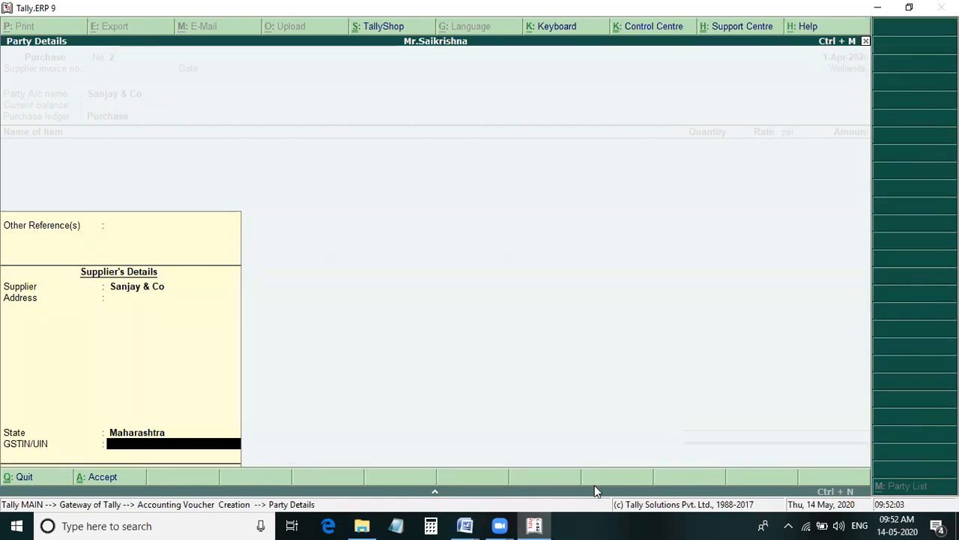
pyautogui.press('Return')
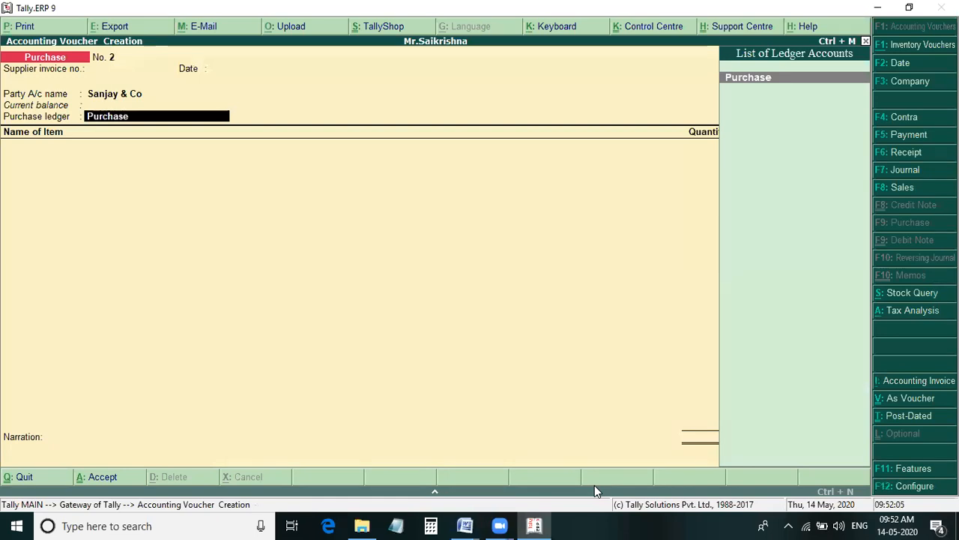
pyautogui.press('Return')
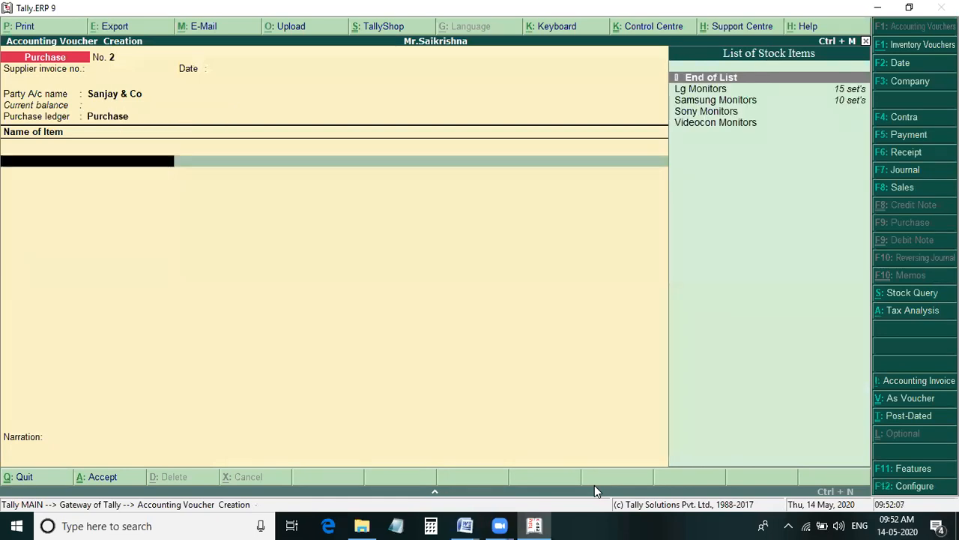
# - Enter Sony Monitors in the purchase voucher with a quantity of 20 sets at a rate of 6,000 each, following the Word notes
pyautogui.write('S')
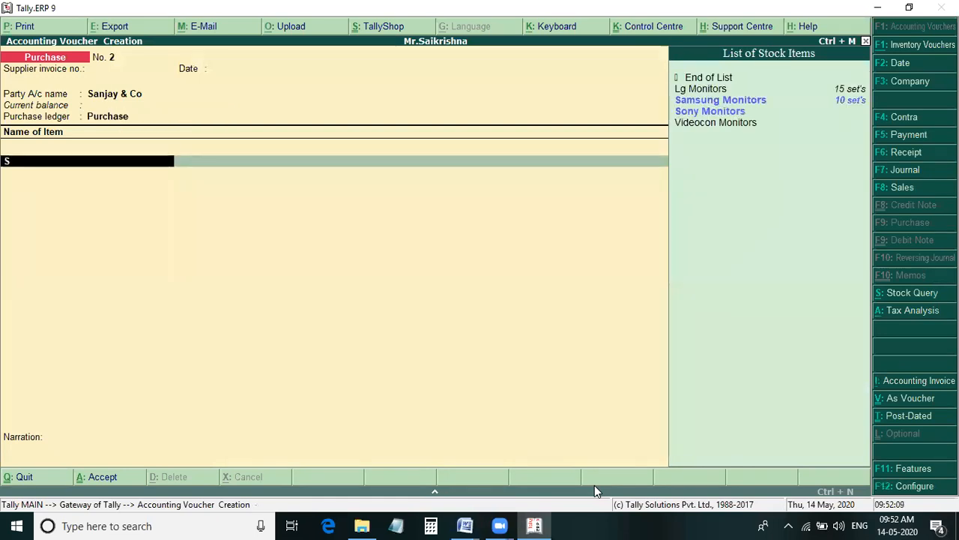
pyautogui.write('o')
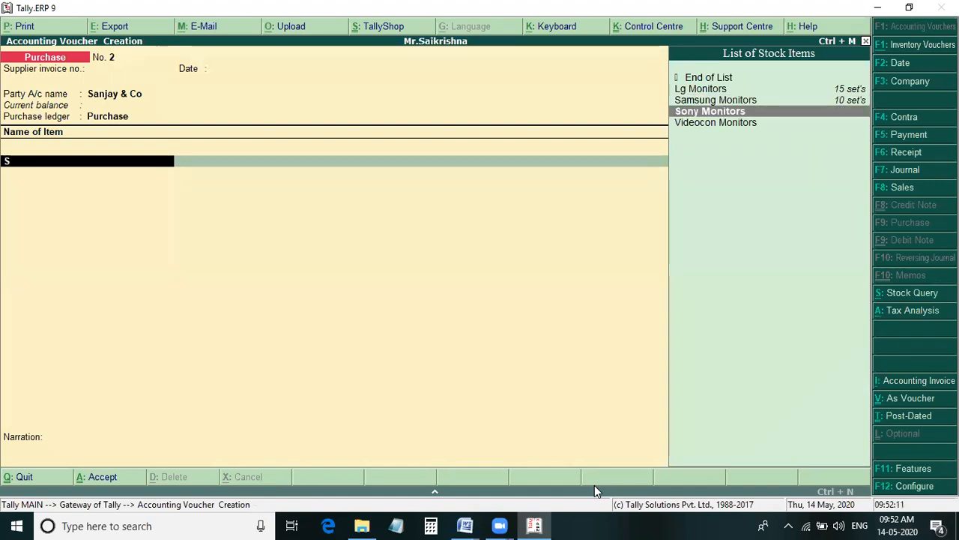
pyautogui.press('Return')
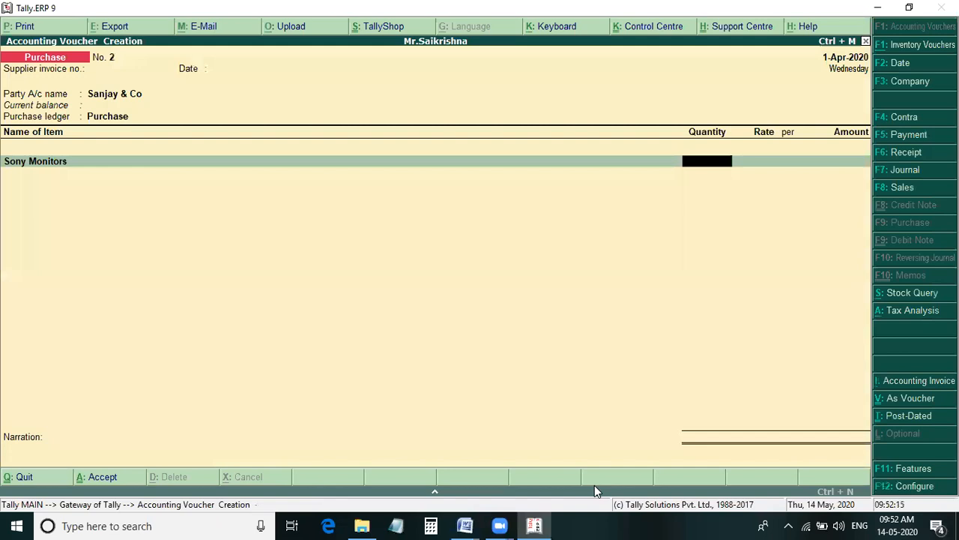
pyautogui.hotkey('alt', 'Tab')
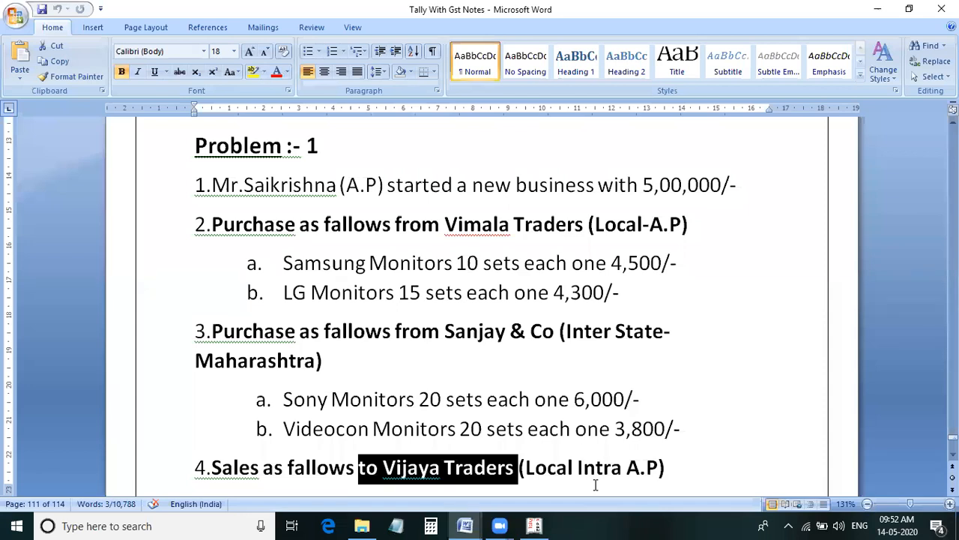
pyautogui.hotkey('alt', 'Tab')
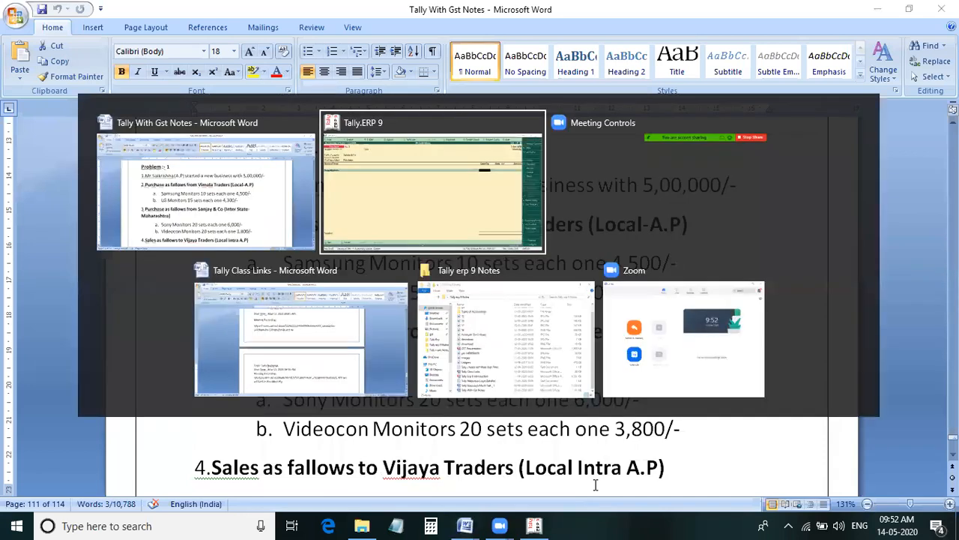
pyautogui.write('6000')
pyautogui.press('Return')
pyautogui.press('Return')
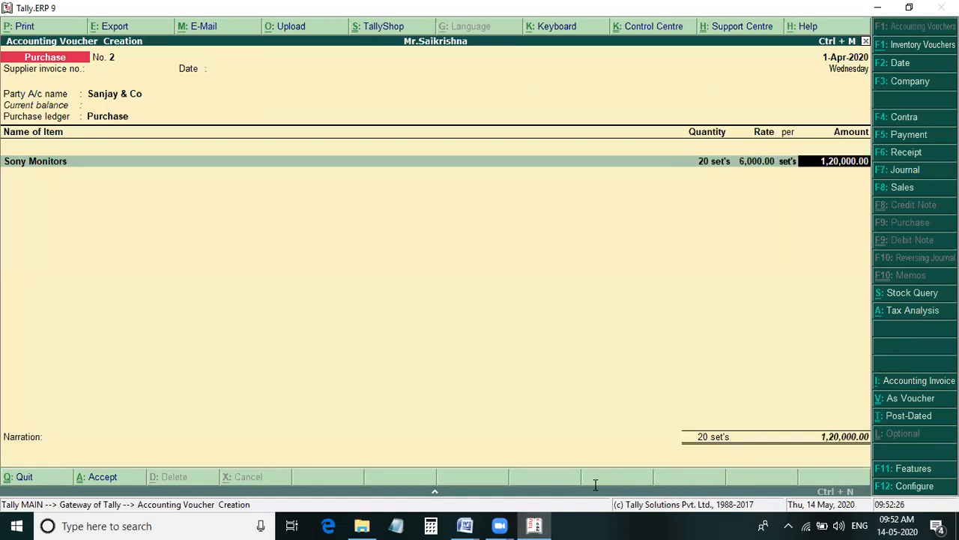
pyautogui.press('Return')
# - Add Videocon Monitors as the second item with a quantity of 20 sets at a rate of 3,800 each, following the Word notes
pyautogui.write('V')
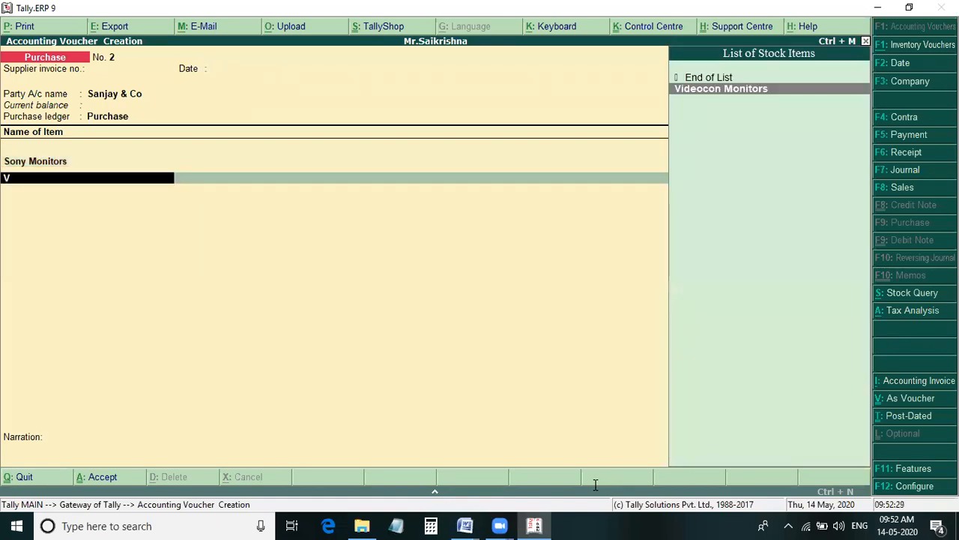
pyautogui.press('Return')
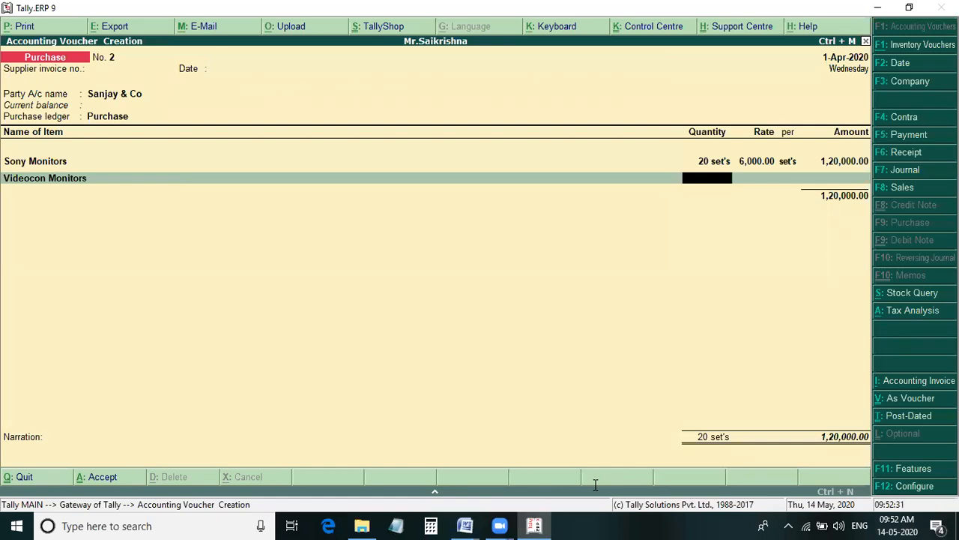
pyautogui.hotkey('alt', 'Tab')
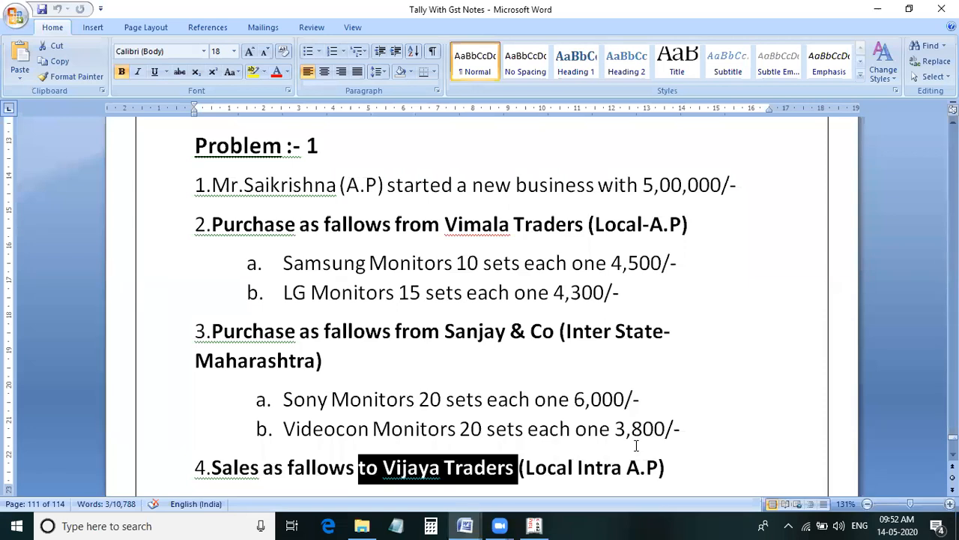
pyautogui.hotkey('alt', 'Tab')
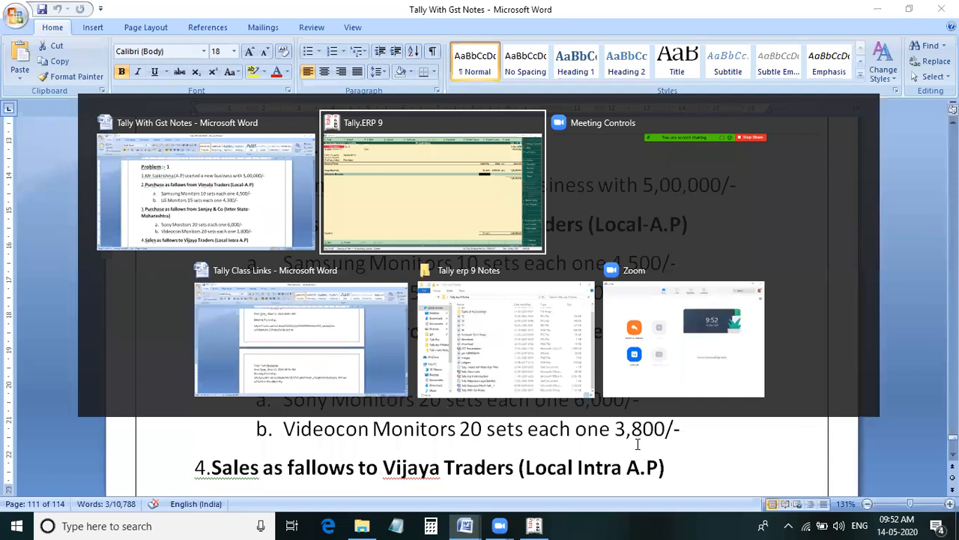
pyautogui.write('3800')
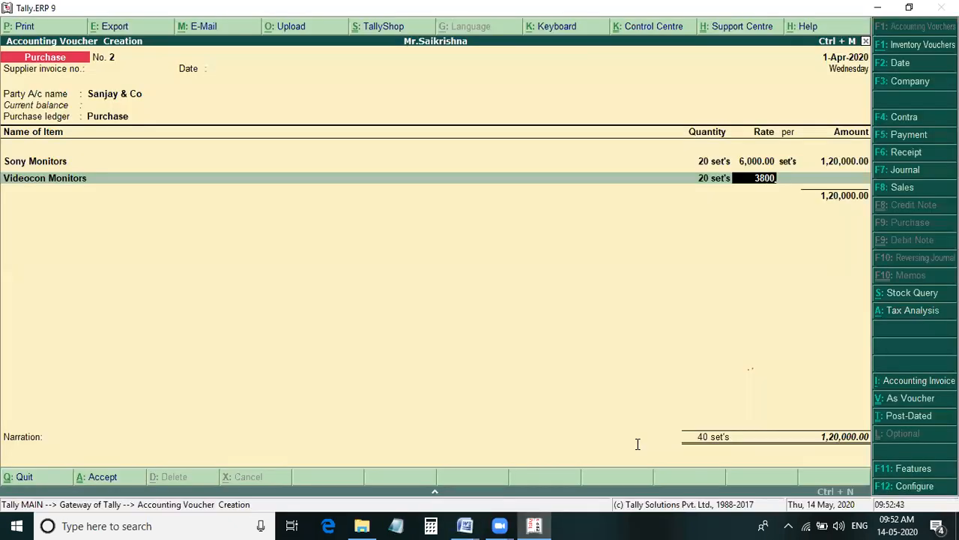
pyautogui.press('Return')
pyautogui.press('Return')
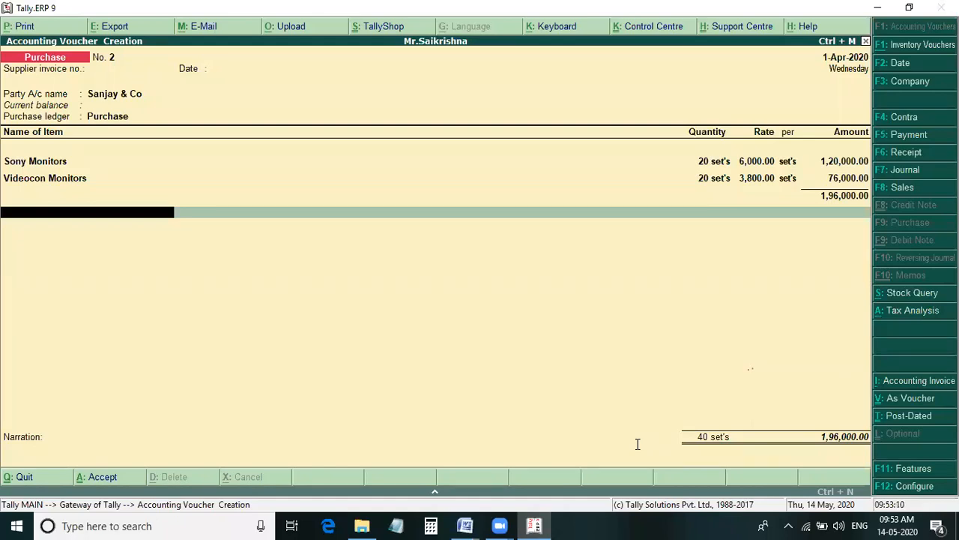
# - Add IGST at 18% to the Sanjay & Co purchase voucher, leave the narration blank, and save the voucher
pyautogui.write('i')
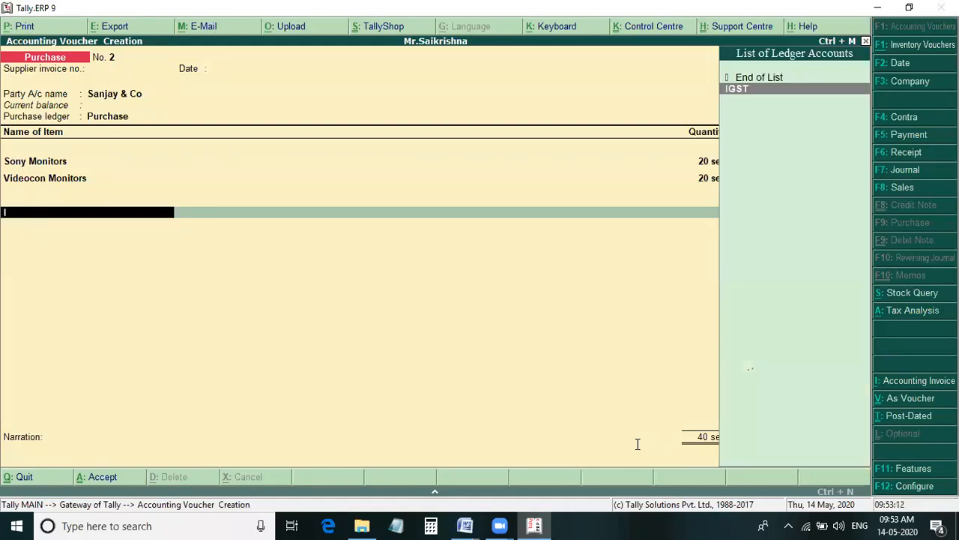
pyautogui.press('Return')
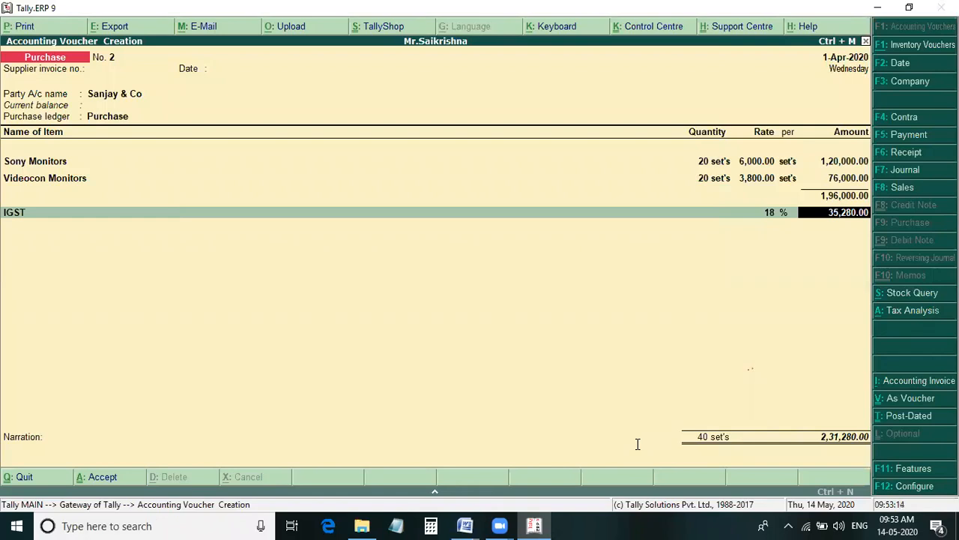
pyautogui.press('Return')
pyautogui.press('Return')
pyautogui.press('Return')
pyautogui.press('Return')
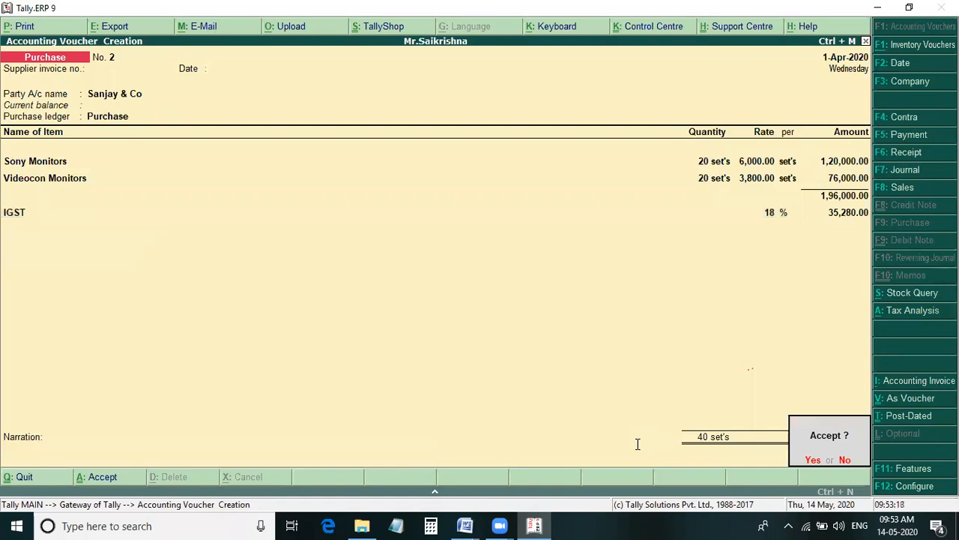
pyautogui.press('Return')
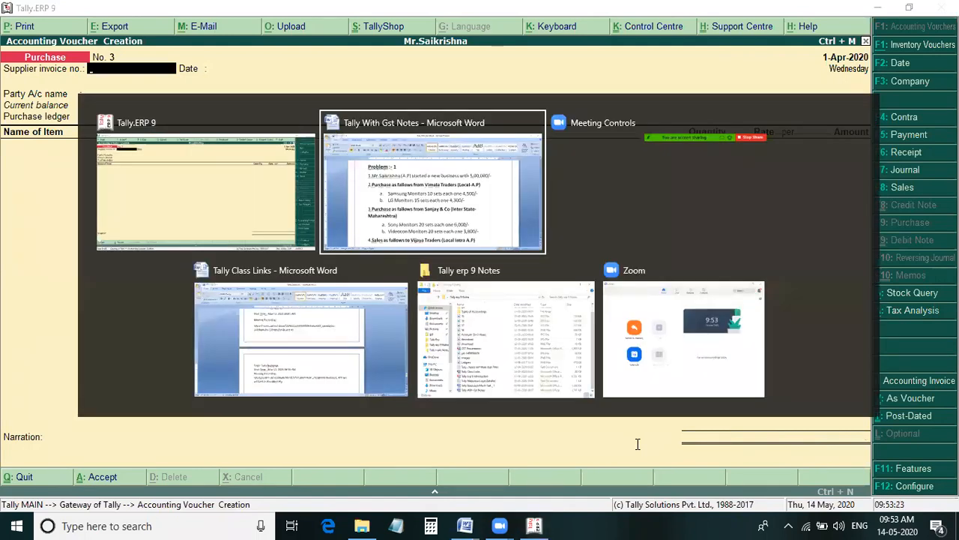
# - Switch to the Word notes and read transaction 4, the sales to Vijaya Traders, including its list of items
pyautogui.hotkey('alt', 'Tab')
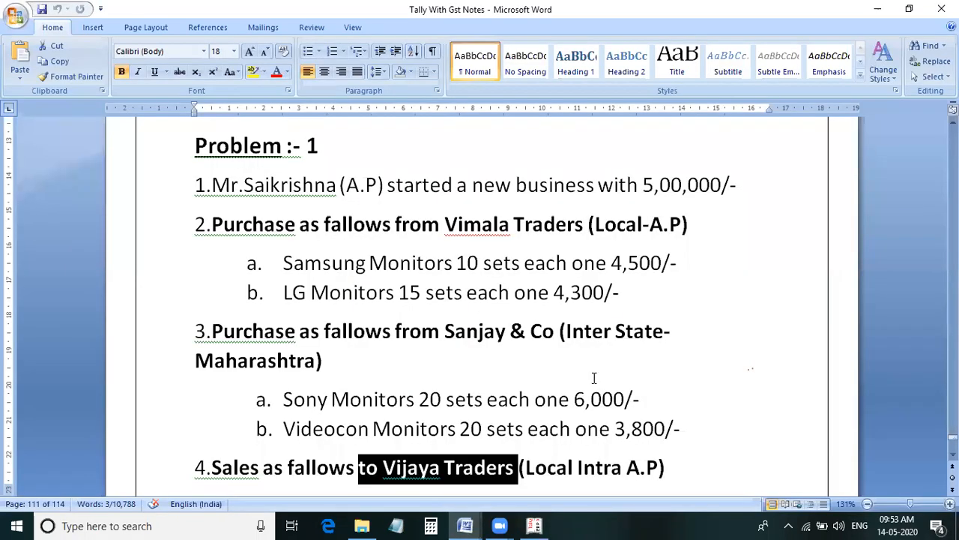
pyautogui.click(684, 468)
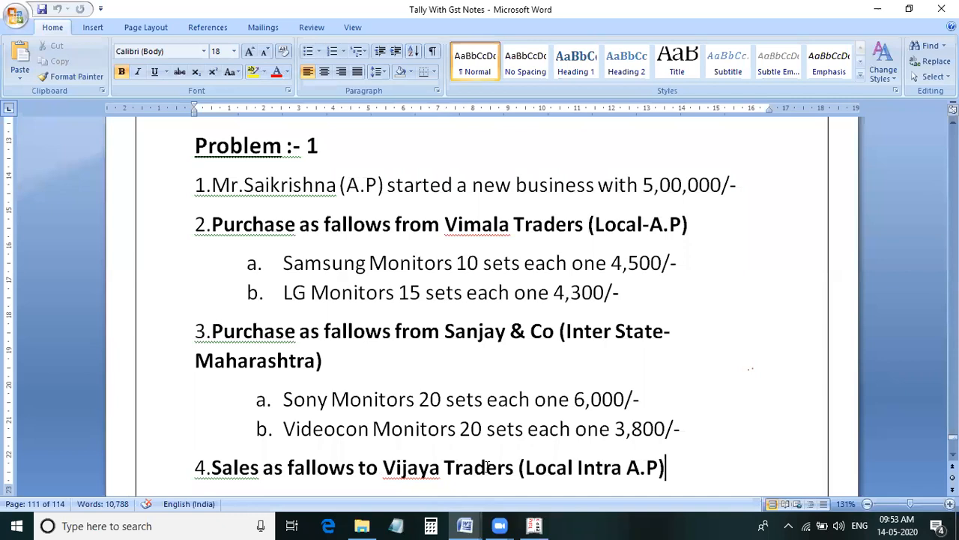
pyautogui.scroll(-3, 487, 467)
pyautogui.scroll(-4, 487, 467)
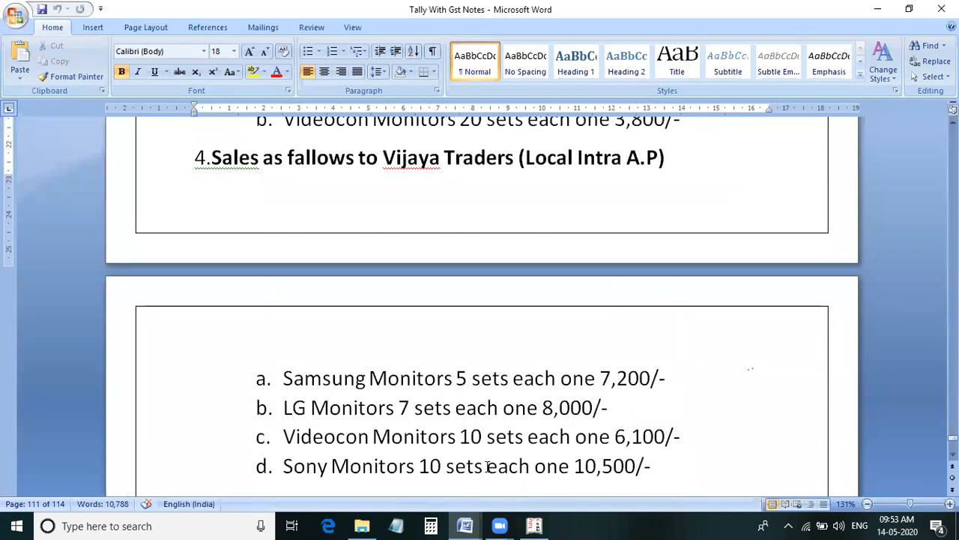
pyautogui.press('alt')
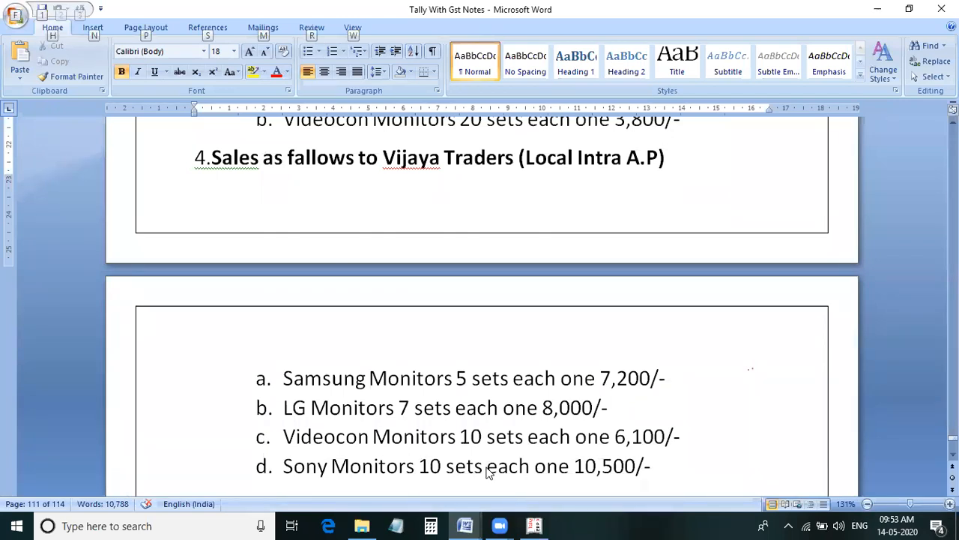
pyautogui.hotkey('alt', 'Tab')
# - Select Vijay Traders as the party in the new voucher and keep its supplier details with state Andhra Pradesh
pyautogui.press('Return')
pyautogui.press('Return')
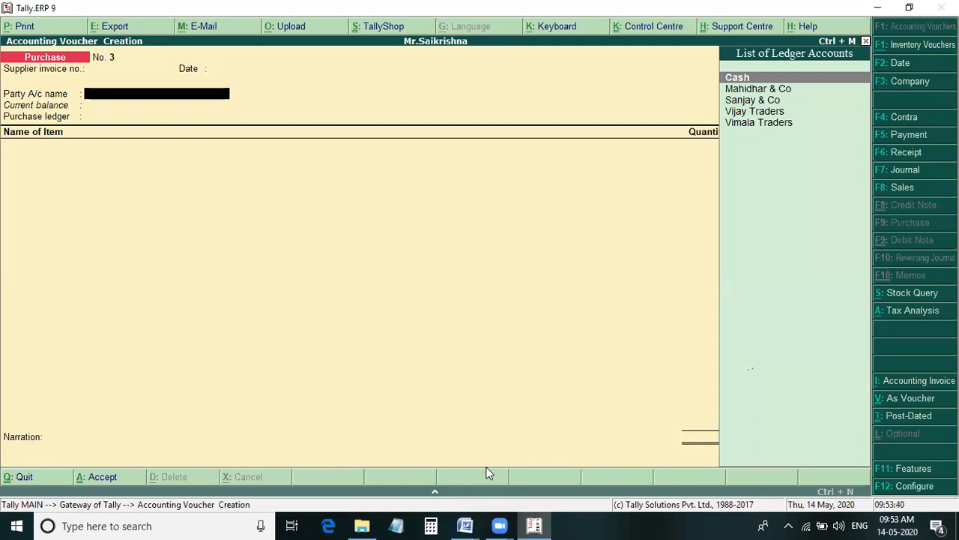
pyautogui.press('Down')
pyautogui.press('Down')
pyautogui.press('Down')
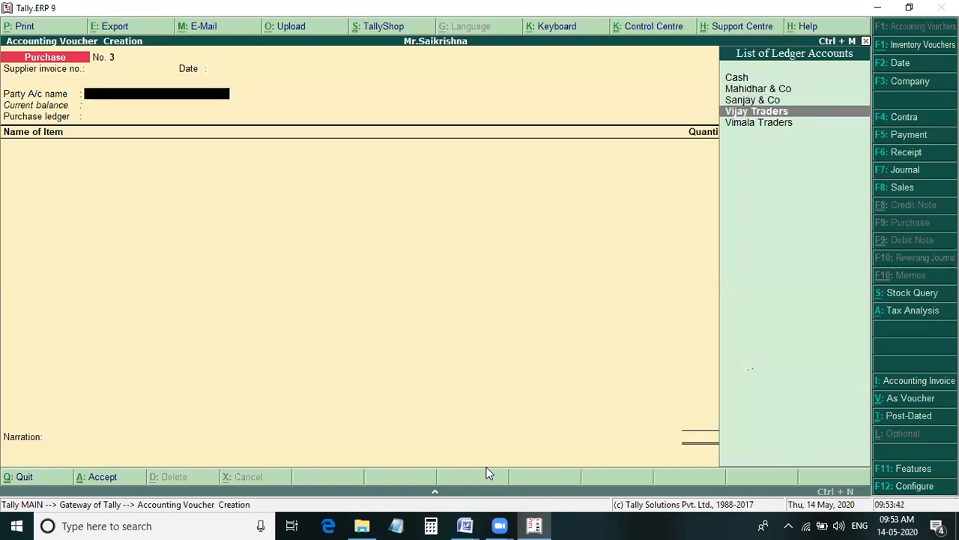
pyautogui.press('Return')
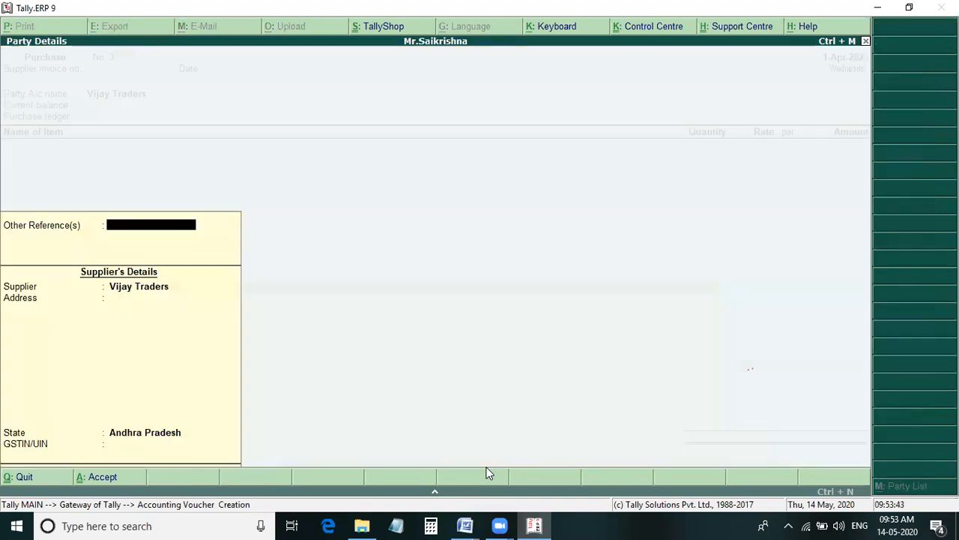
pyautogui.press('Return')
pyautogui.press('Return')
pyautogui.press('Return')
pyautogui.press('Return')
pyautogui.press('Return')
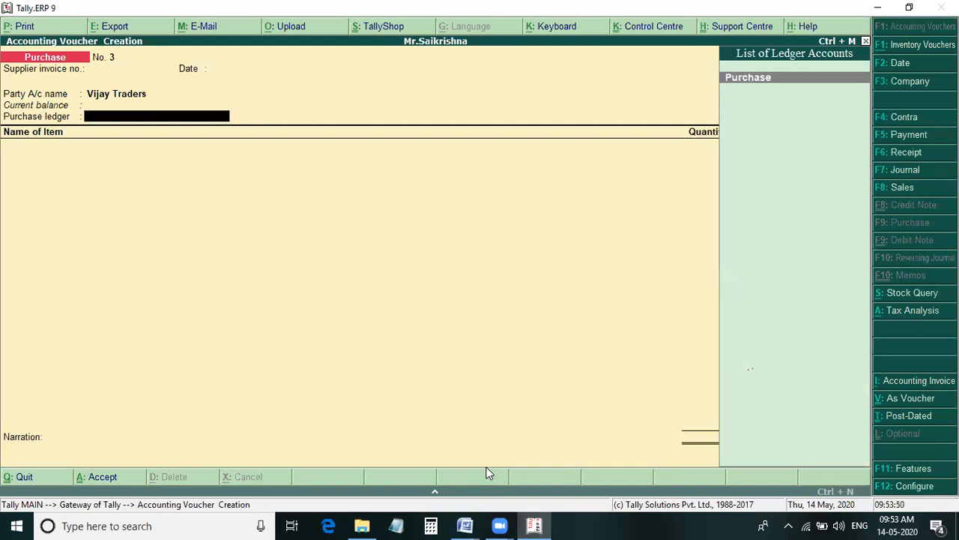
# - Change the unsaved Vijay Traders voucher from Purchase to Sales without quitting voucher entry
pyautogui.press('Escape')
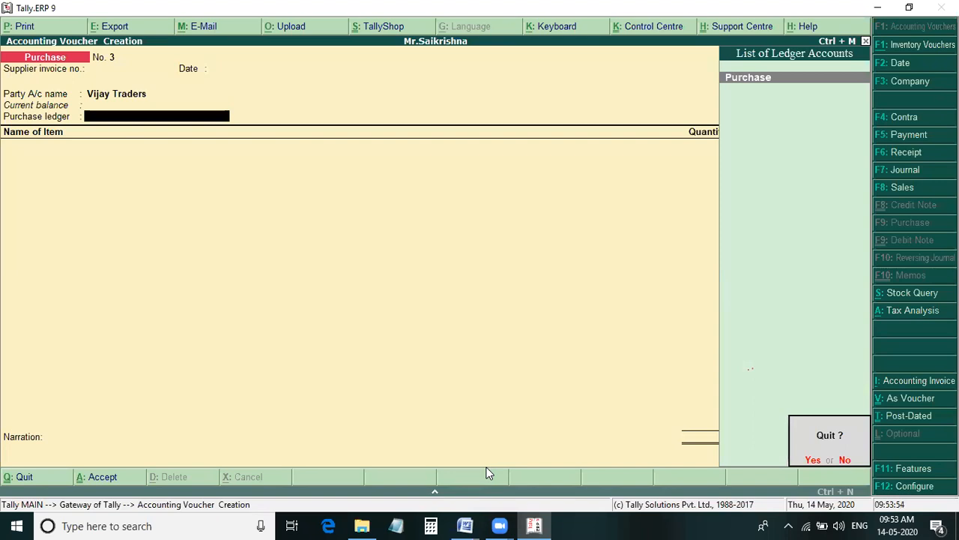
pyautogui.press('n')
pyautogui.press('F8')
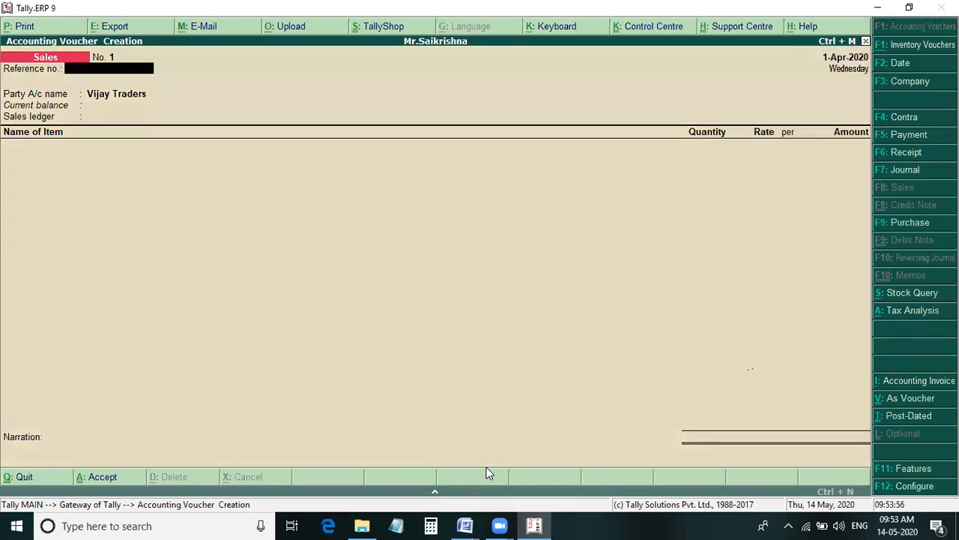
# - Keep Vijay Traders as party, leave despatch and order details blank, keep Andhra Pradesh as state and place of supply, and choose the Sales ledger
pyautogui.press('Return')
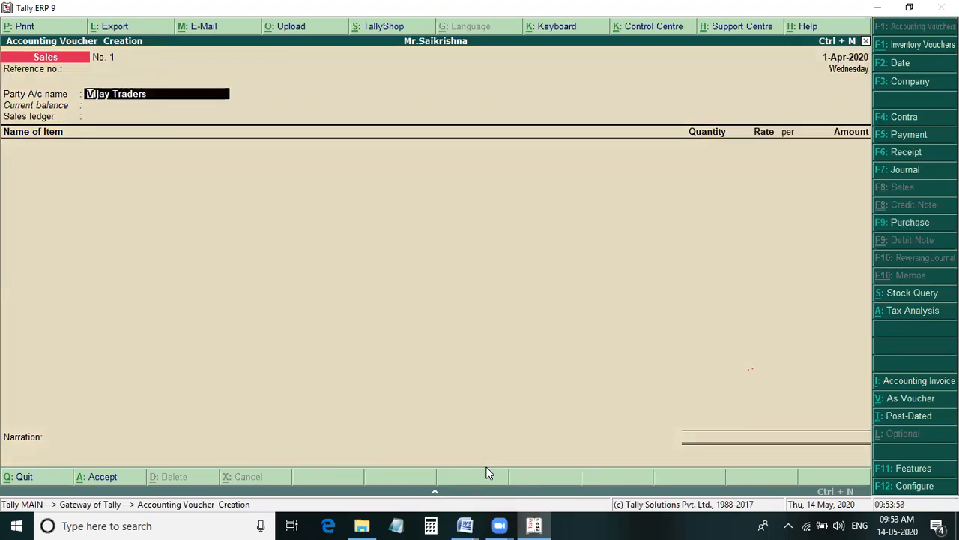
pyautogui.press('Return')
pyautogui.press('Return')
pyautogui.press('Return')
pyautogui.press('Return')
pyautogui.press('Return')
pyautogui.press('Return')
pyautogui.press('Return')
pyautogui.press('Return')
pyautogui.press('Return')
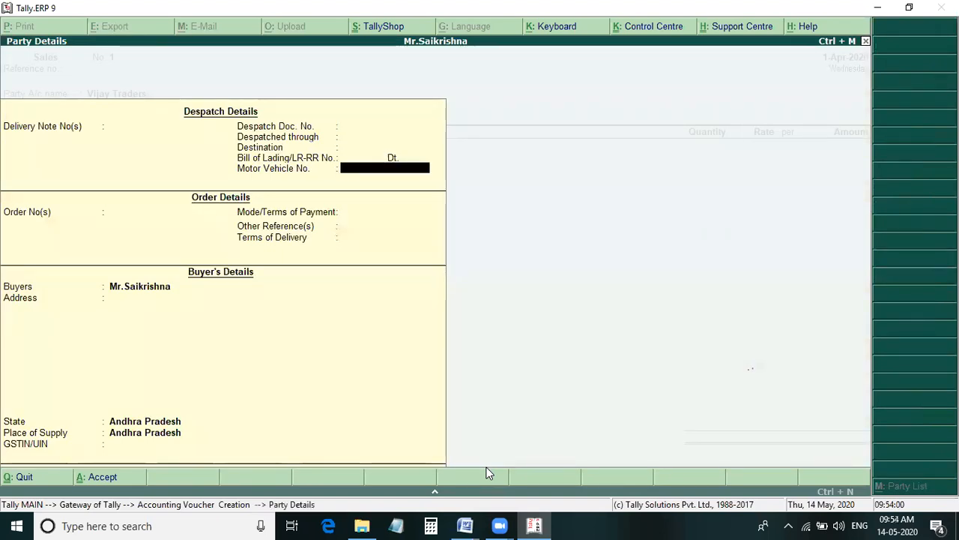
pyautogui.press('Return')
pyautogui.press('Return')
pyautogui.press('Return')
pyautogui.press('Return')
pyautogui.press('Return')
pyautogui.press('Return')
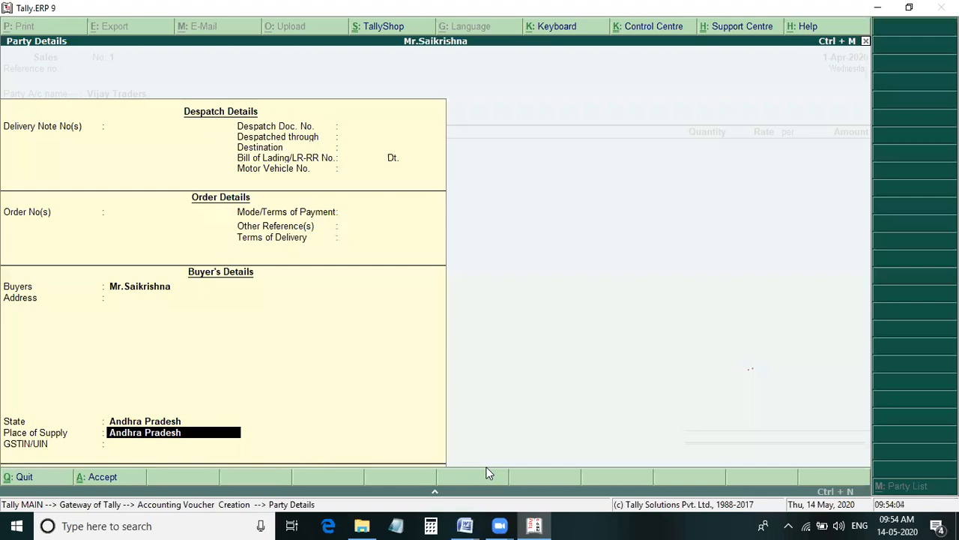
pyautogui.press('Return')
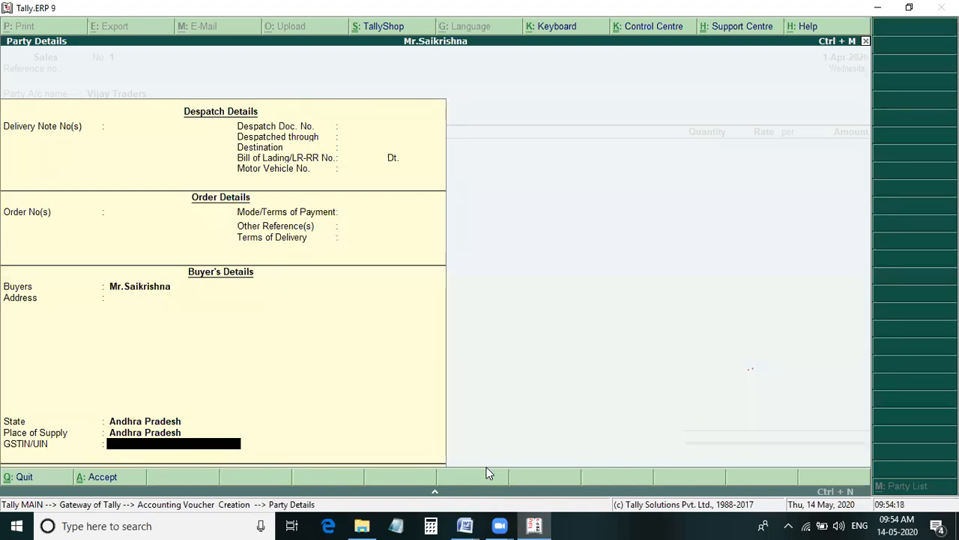
pyautogui.press('Return')
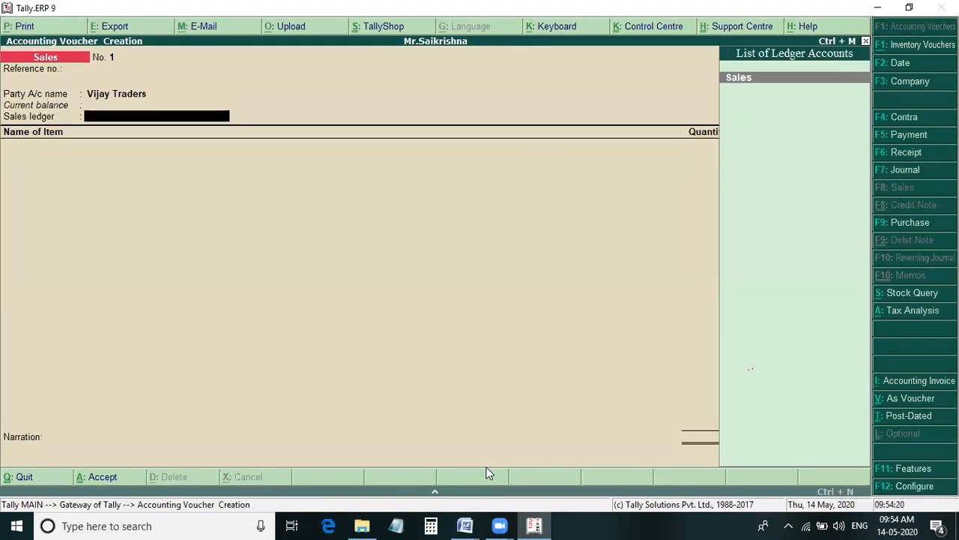
pyautogui.press('Return')
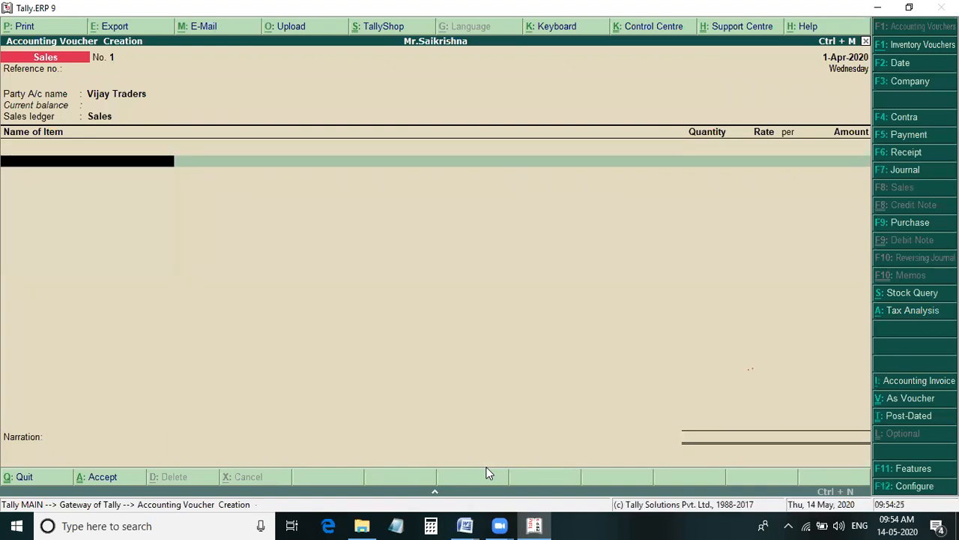
# - Enter Samsung Monitors in the sales voucher with a quantity of 5 sets at a rate of 7,200 each, following the Word notes
pyautogui.hotkey('alt', 'Tab')
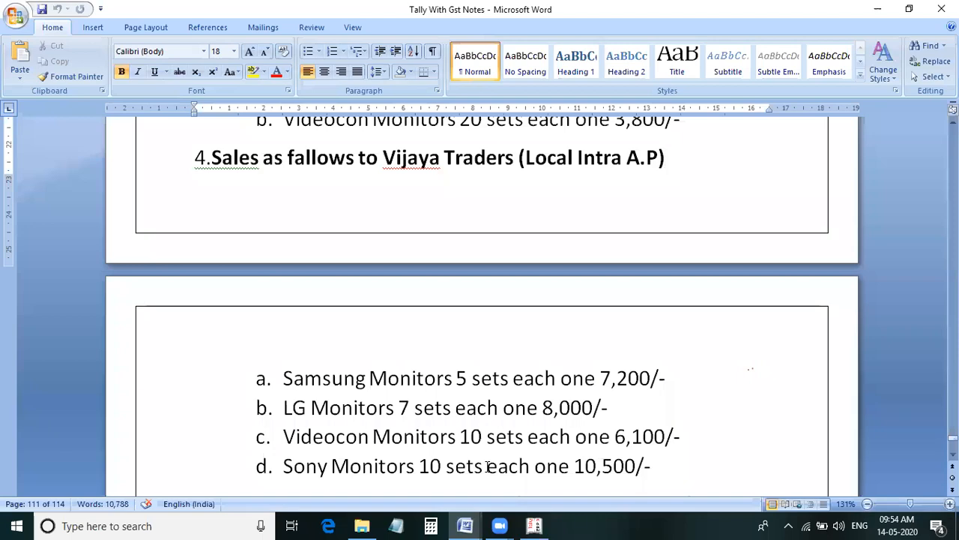
pyautogui.hotkey('alt', 'Tab')
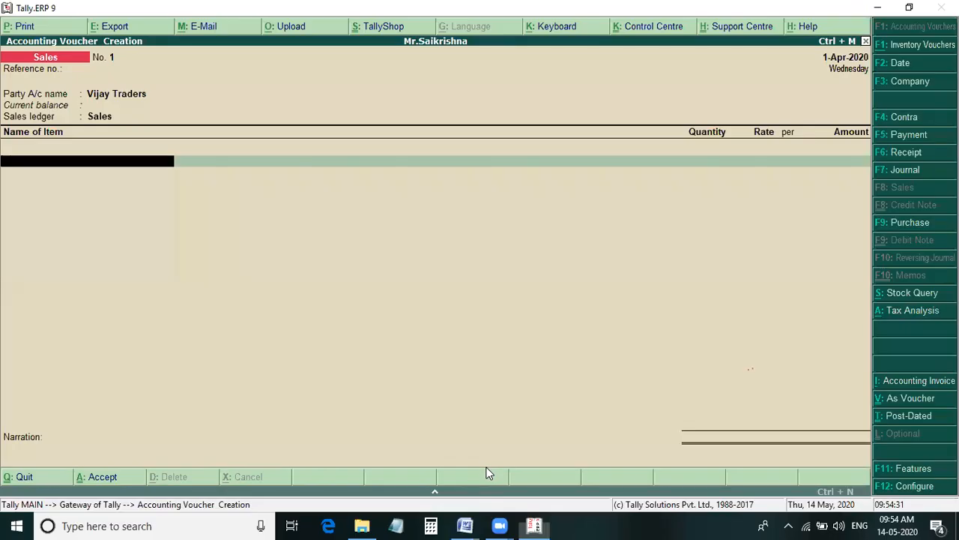
pyautogui.write('S')
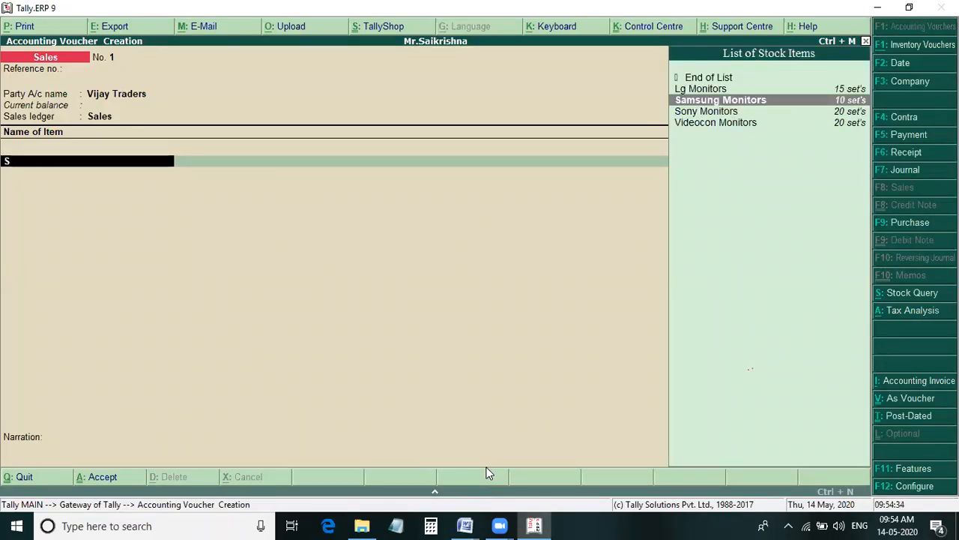
pyautogui.press('Return')
pyautogui.write('5')
pyautogui.press('Return')
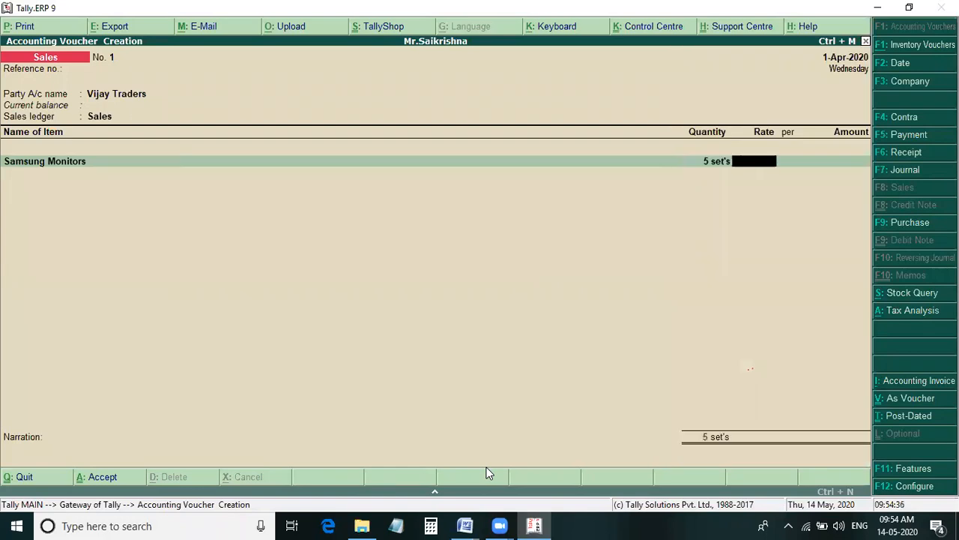
pyautogui.write('7200')
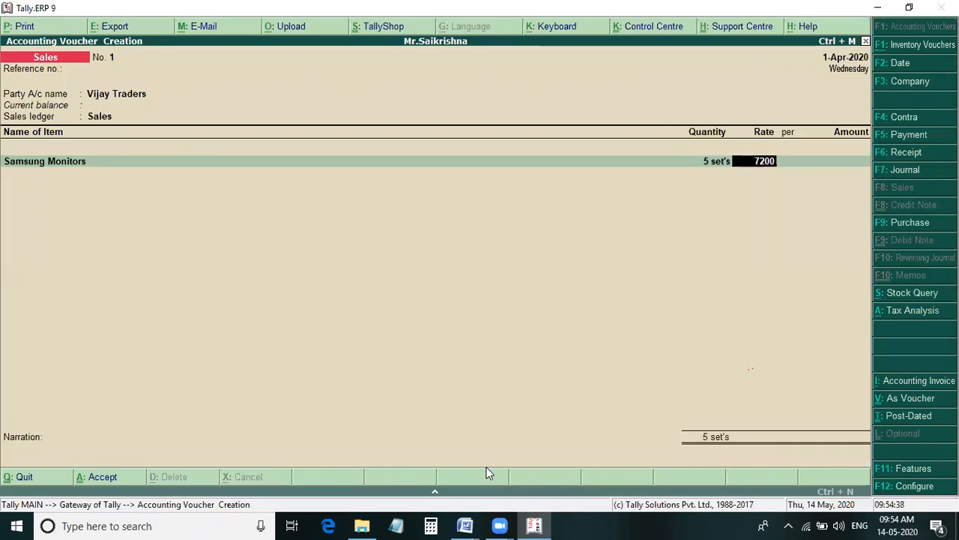
pyautogui.press('Return')
pyautogui.press('Return')
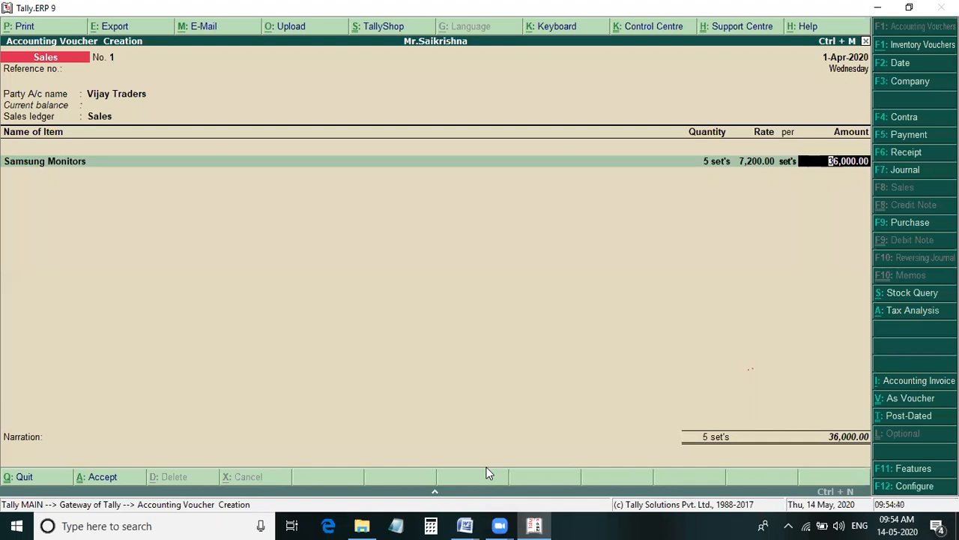
pyautogui.press('Return')
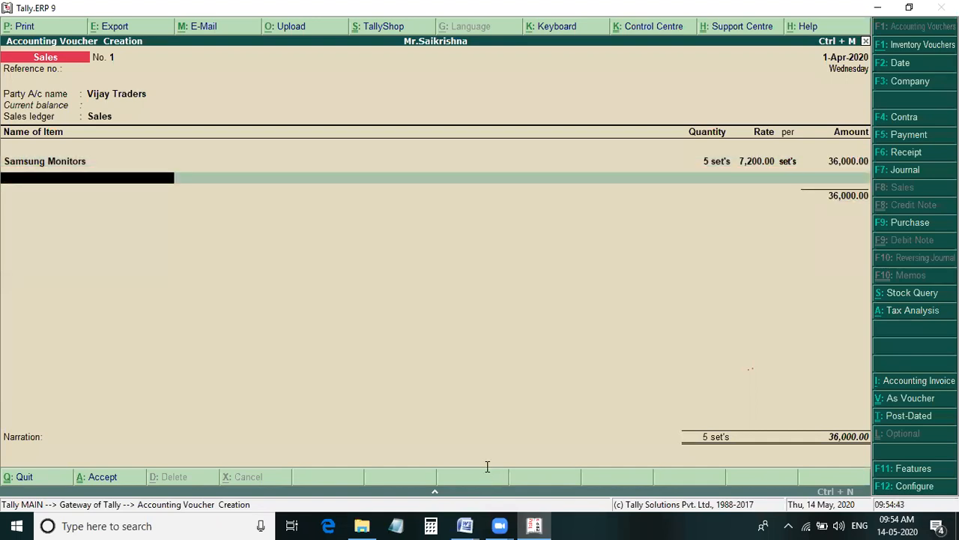
# - Add Lg Monitors as the second sales item with a quantity of 7 sets at a rate of 8,000 each, following the Word notes
pyautogui.hotkey('alt', 'Tab')
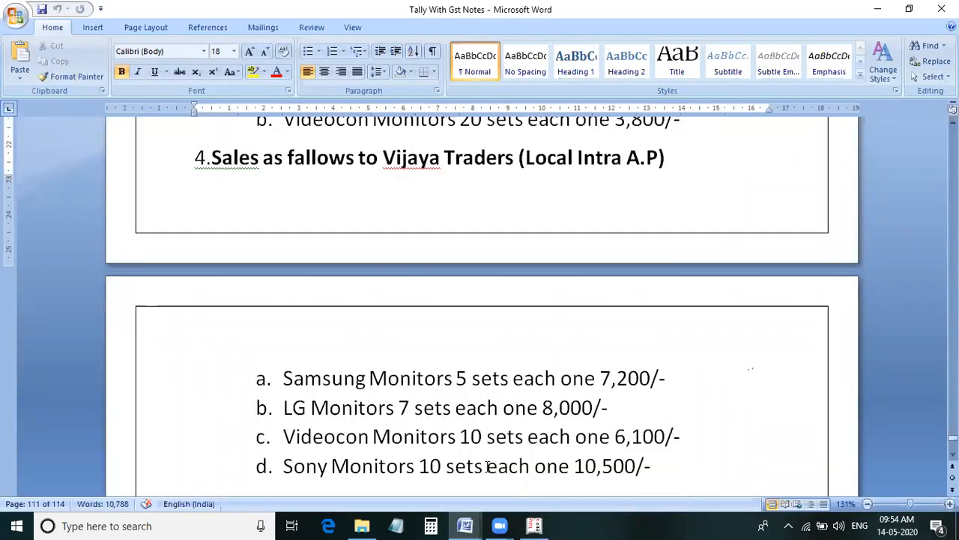
pyautogui.hotkey('alt', 'Tab')
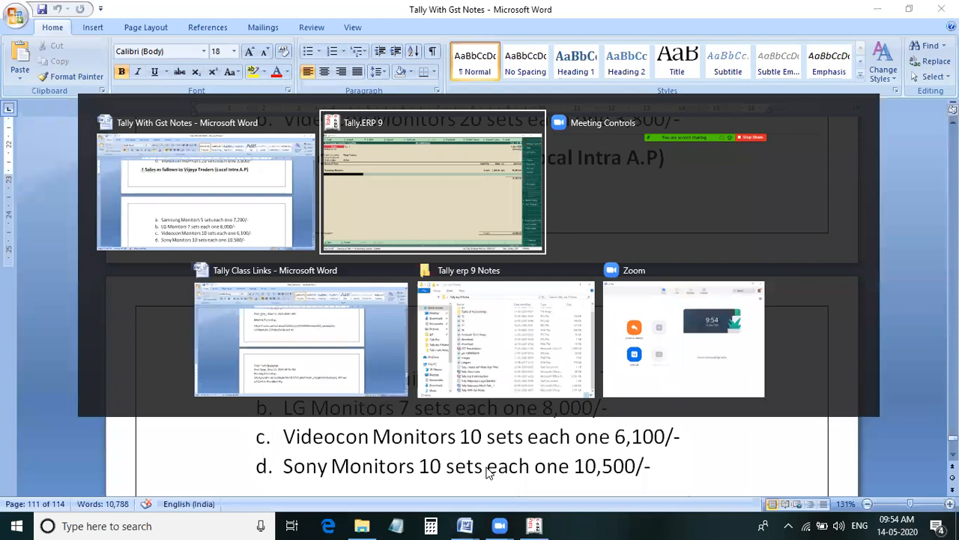
pyautogui.write('L')
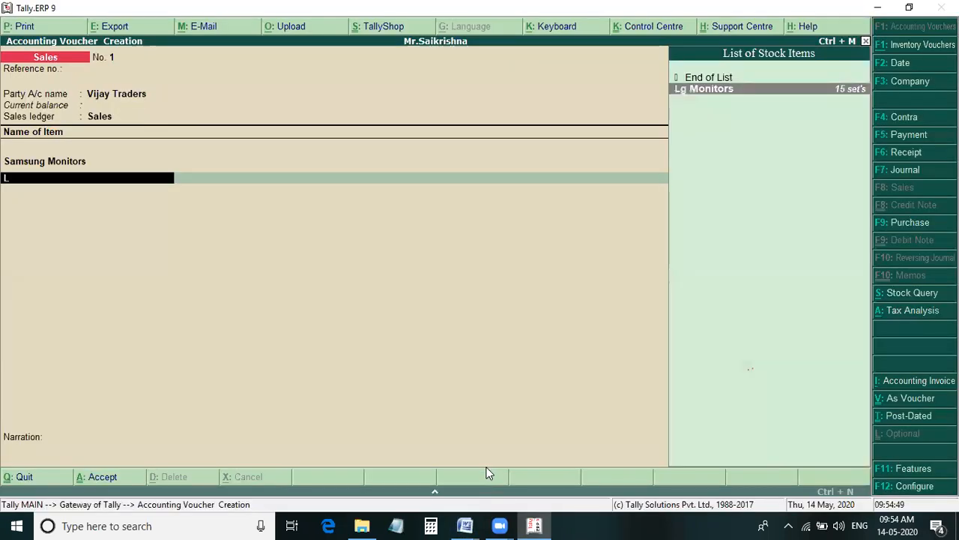
pyautogui.press('Return')
pyautogui.write('7')
pyautogui.press('Return')
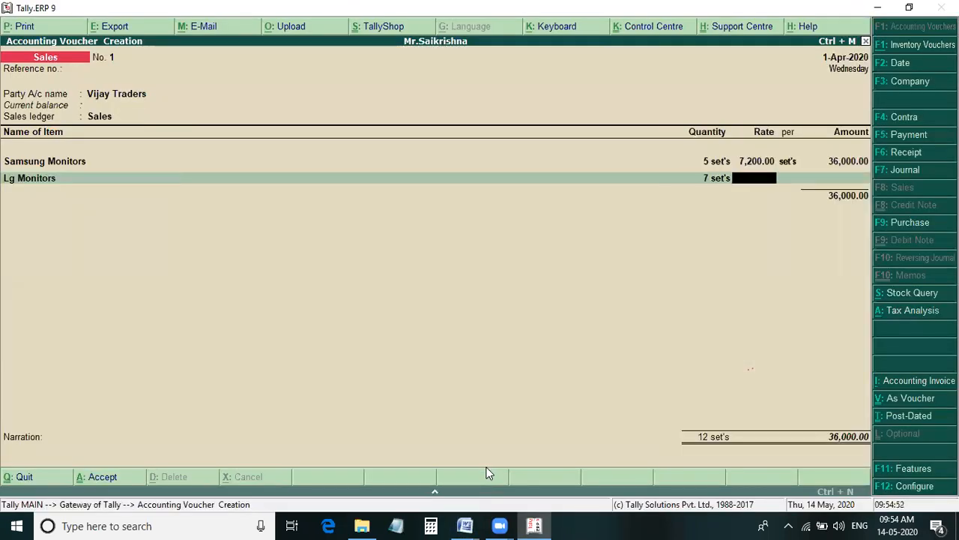
pyautogui.write('8000')
pyautogui.press('Return')
pyautogui.press('Return')
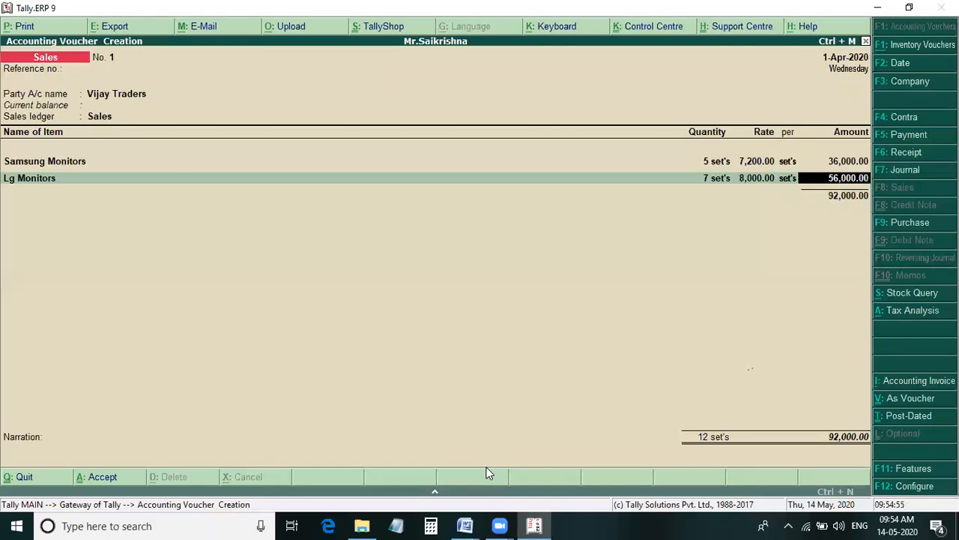
pyautogui.press('Return')
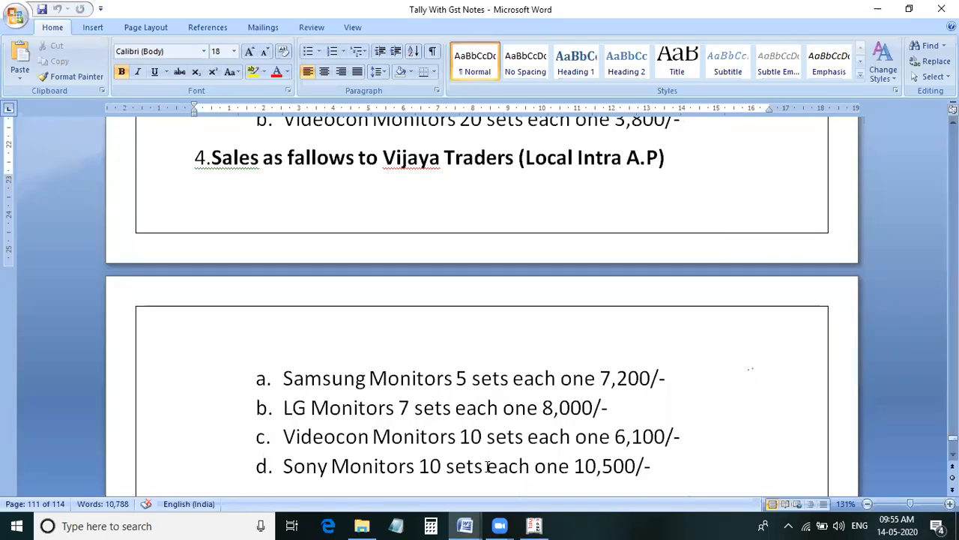
# - Switch back to Tally and add Videocon Monitors as the third sales item with a quantity of 10 sets at a rate of 6,100 each
pyautogui.hotkey('alt', 'Tab')
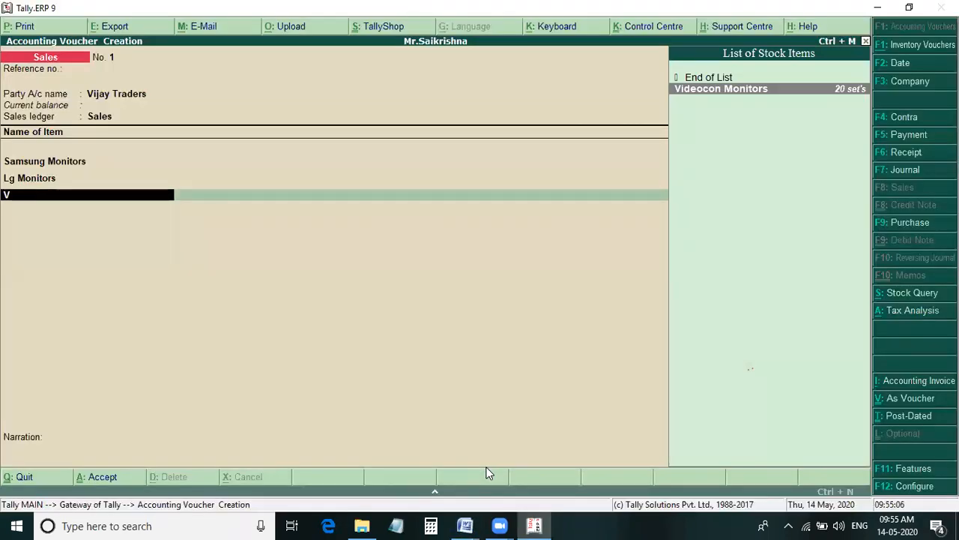
pyautogui.press('Return')
pyautogui.write('10')
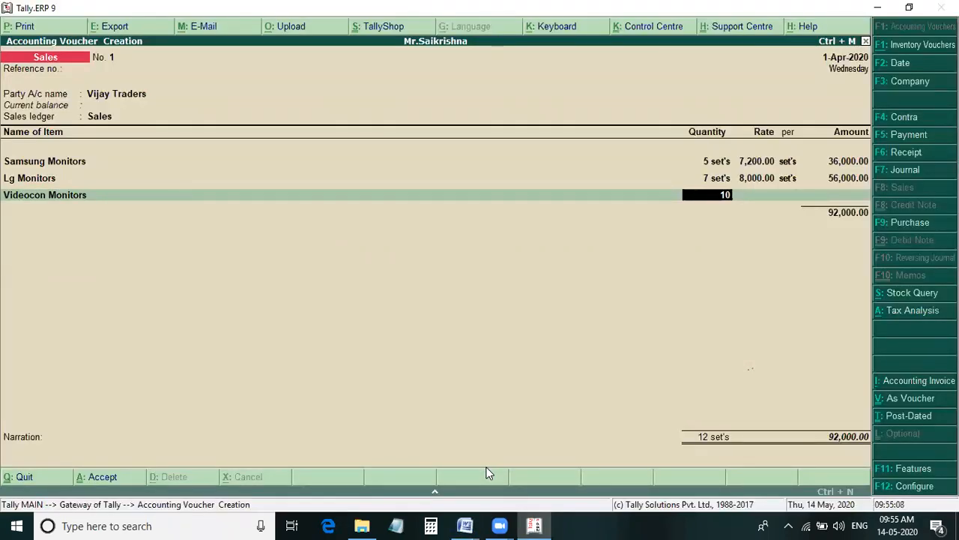
pyautogui.press('Return')
pyautogui.write('6')
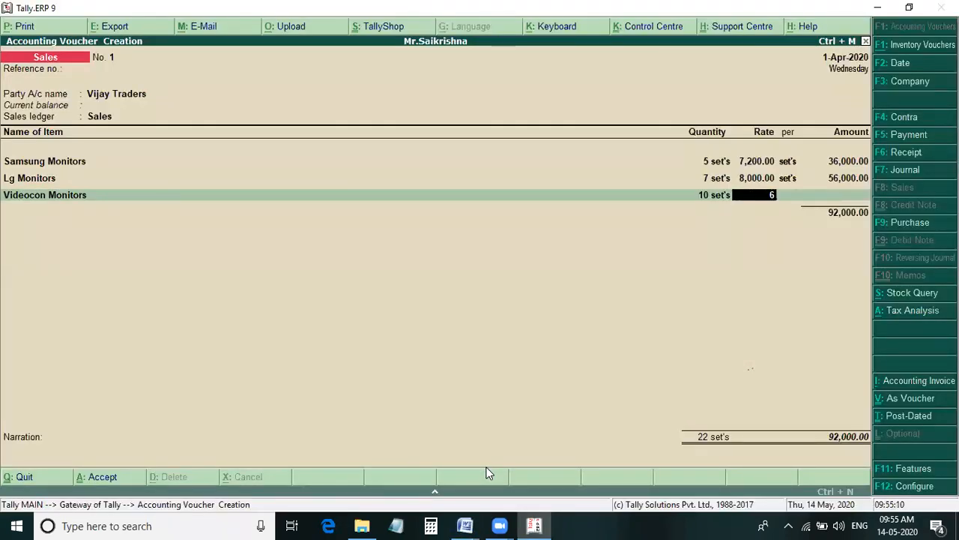
pyautogui.write(',1000')
pyautogui.press('Return')
pyautogui.press('Return')
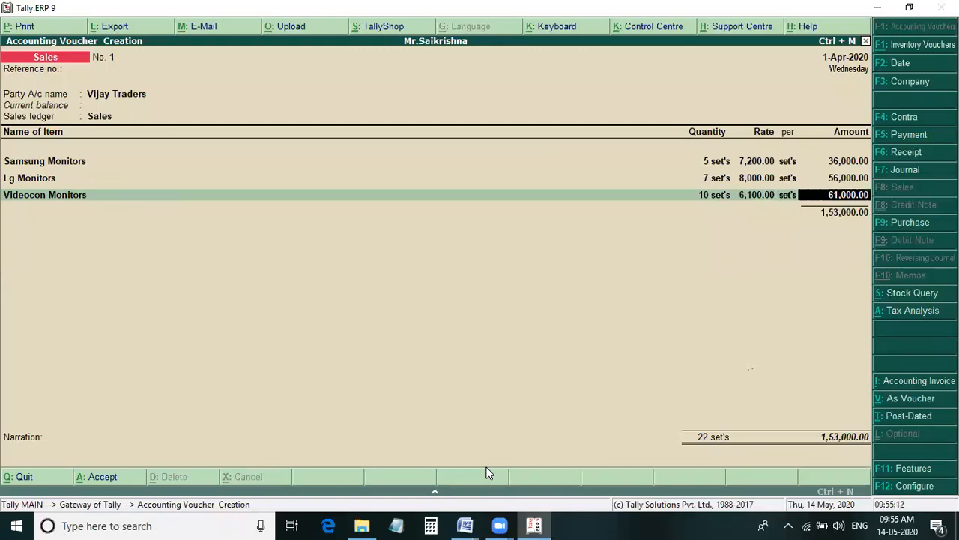
pyautogui.press('Return')
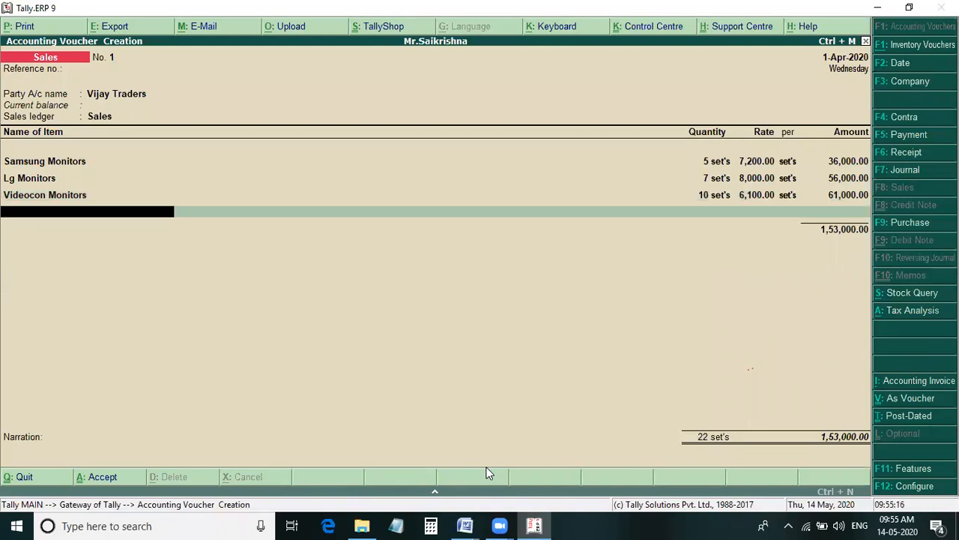
# - Add Sony Monitors as the fourth sales item with a quantity of 10 sets at a rate of 10,500 each, following the Word notes
pyautogui.hotkey('alt', 'Tab')
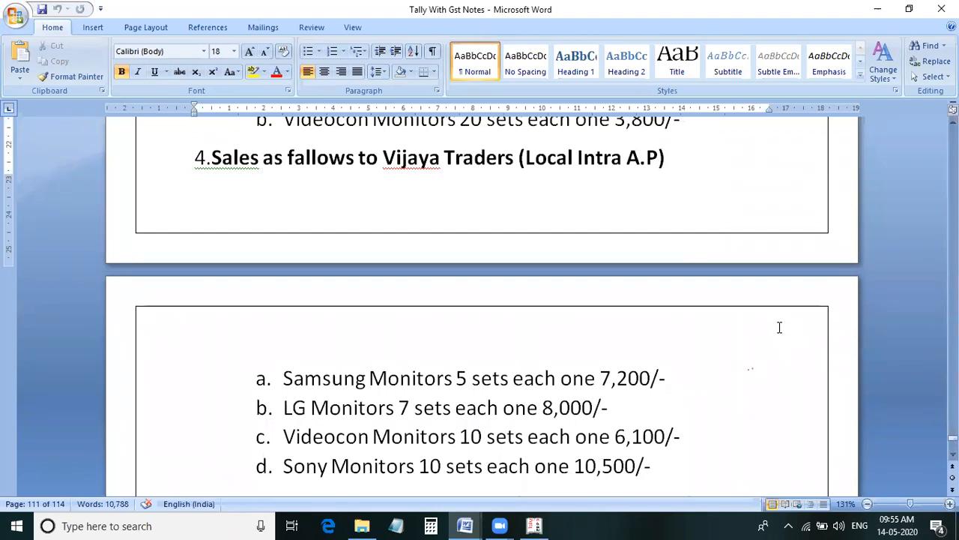
pyautogui.hotkey('alt', 'Tab')
pyautogui.write('S')
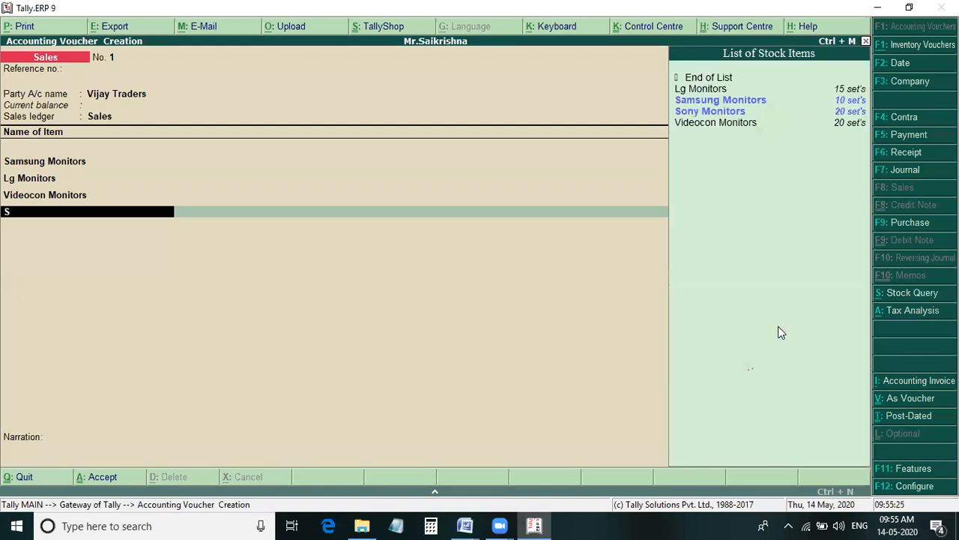
pyautogui.write('o')
pyautogui.press('Return')
pyautogui.write('10')
pyautogui.press('Return')
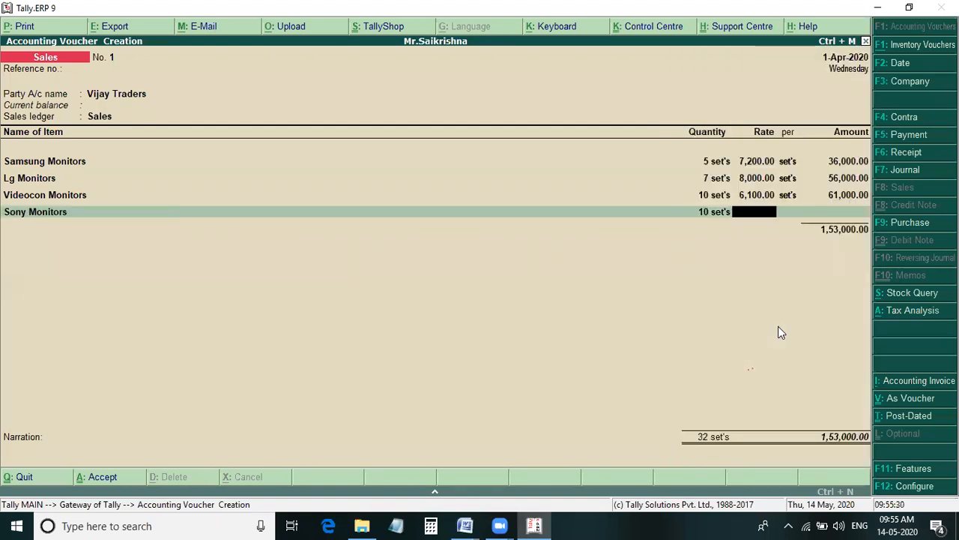
pyautogui.write('10500')
pyautogui.press('Return')
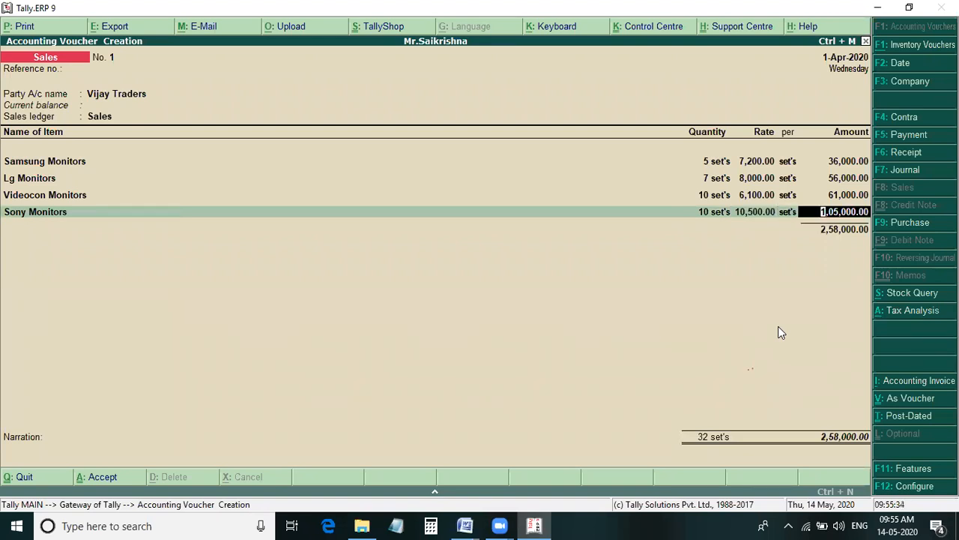
pyautogui.press('Return')
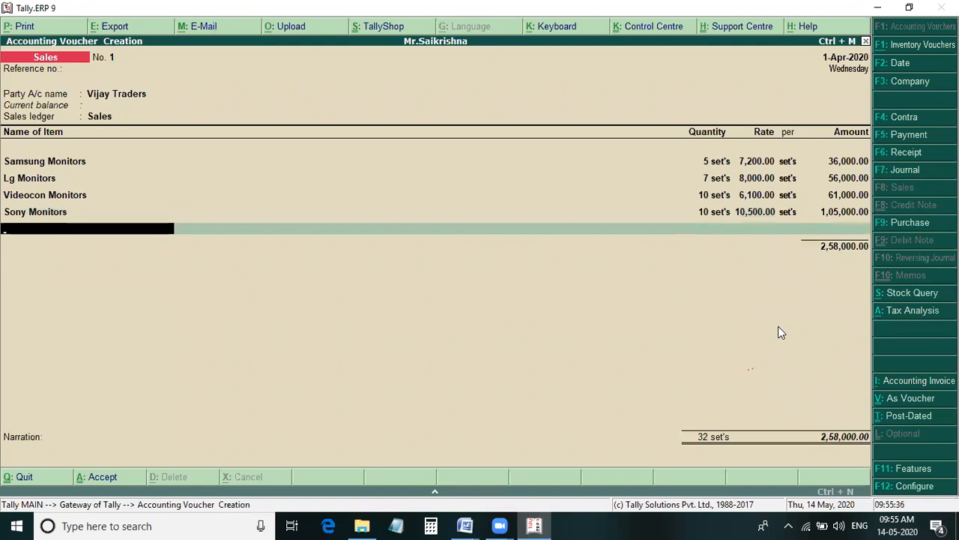
# - Check the Word notes for further items, end the item list, and add the SGST and CGST ledgers to the Vijay Traders sales voucher
pyautogui.hotkey('alt', 'Tab')
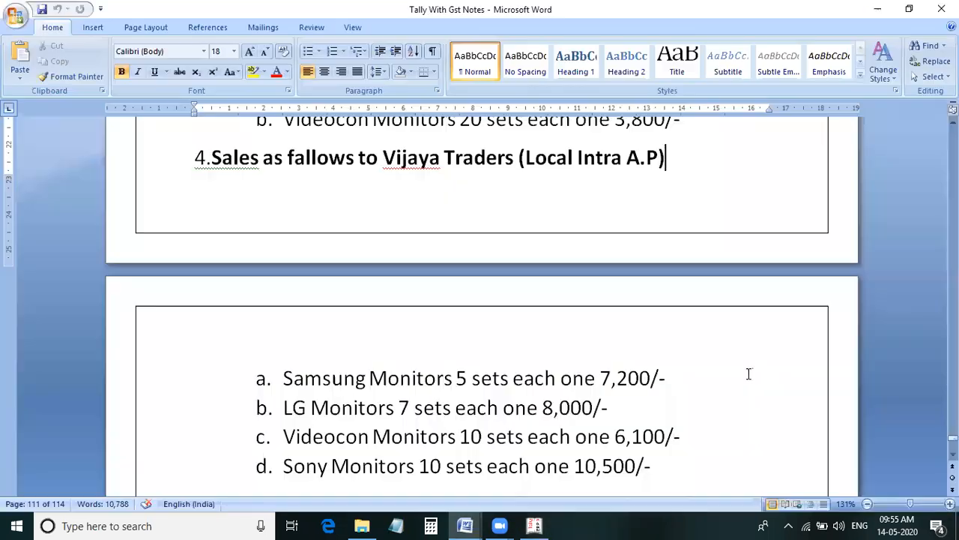
pyautogui.scroll(-1, 749, 372)
pyautogui.hotkey('alt', 'Tab')
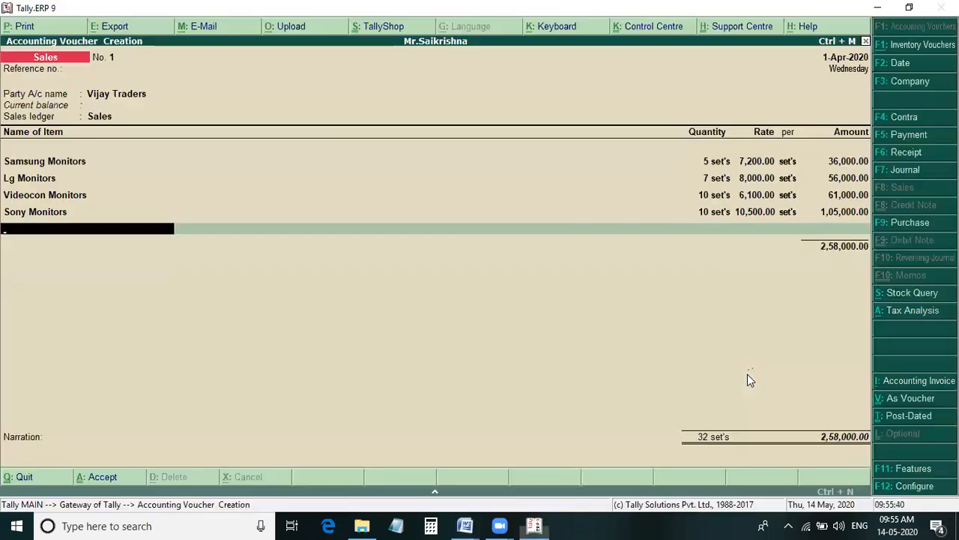
pyautogui.press('Return')
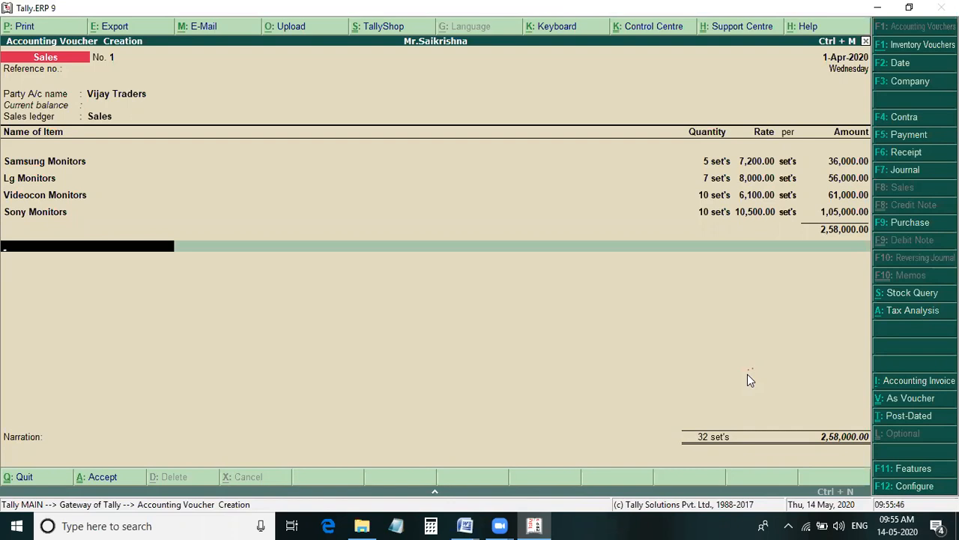
pyautogui.write('S')
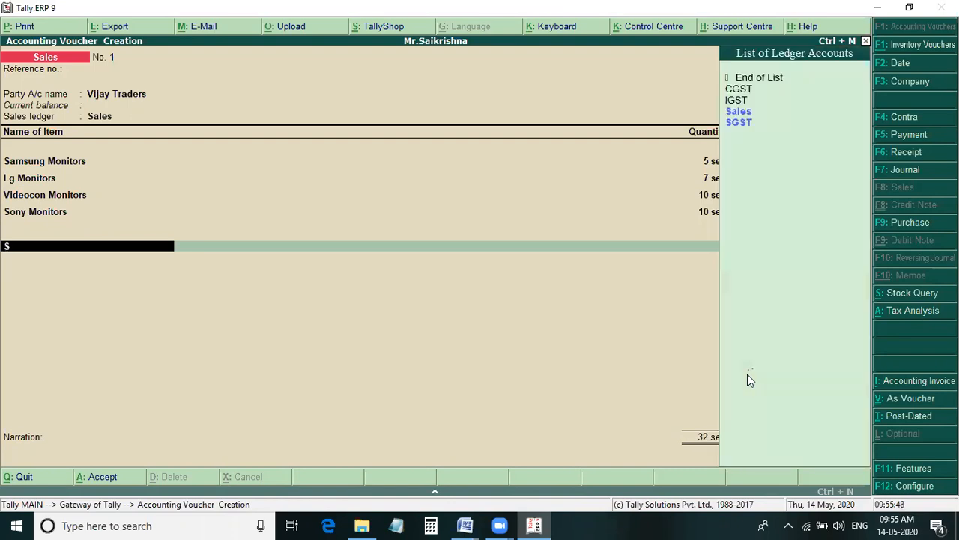
pyautogui.write('G')
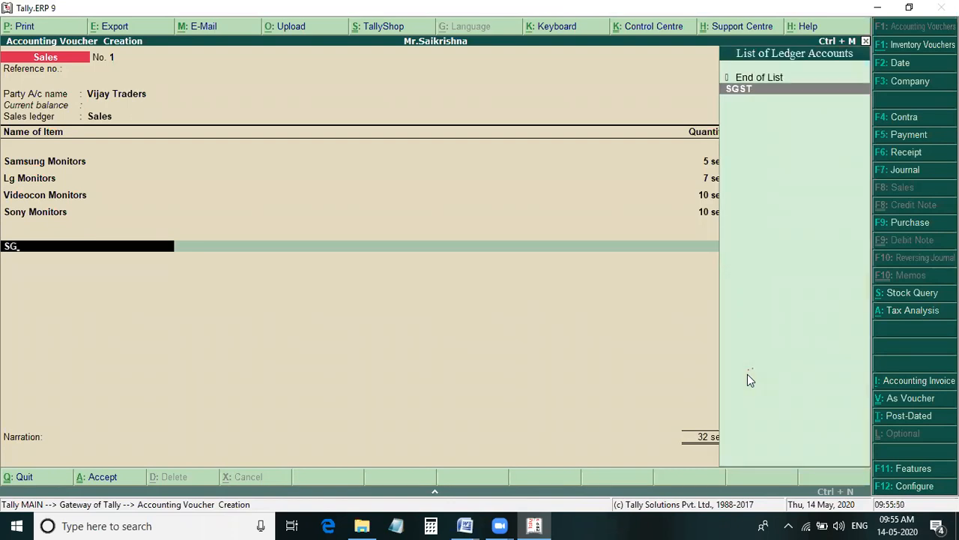
pyautogui.press('Return')
pyautogui.press('Return')
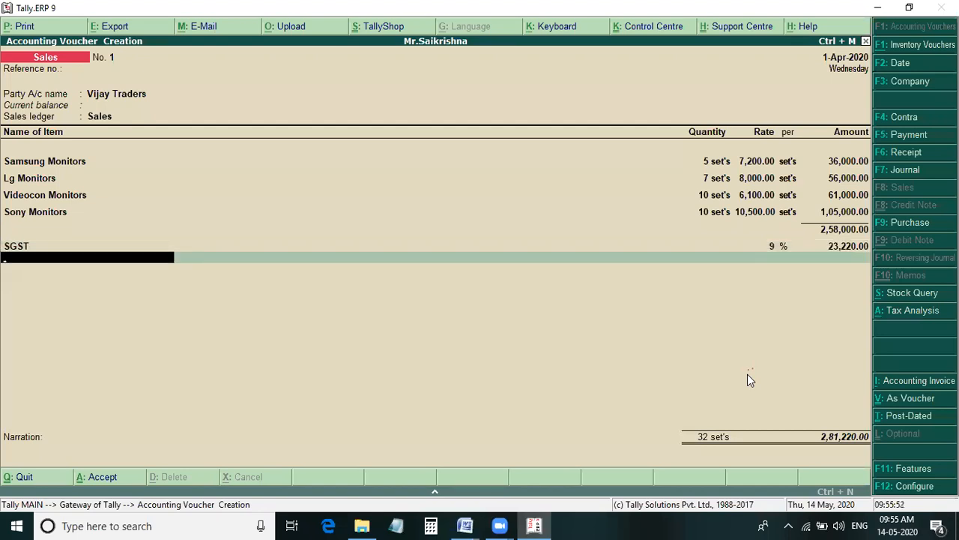
pyautogui.write('CG')
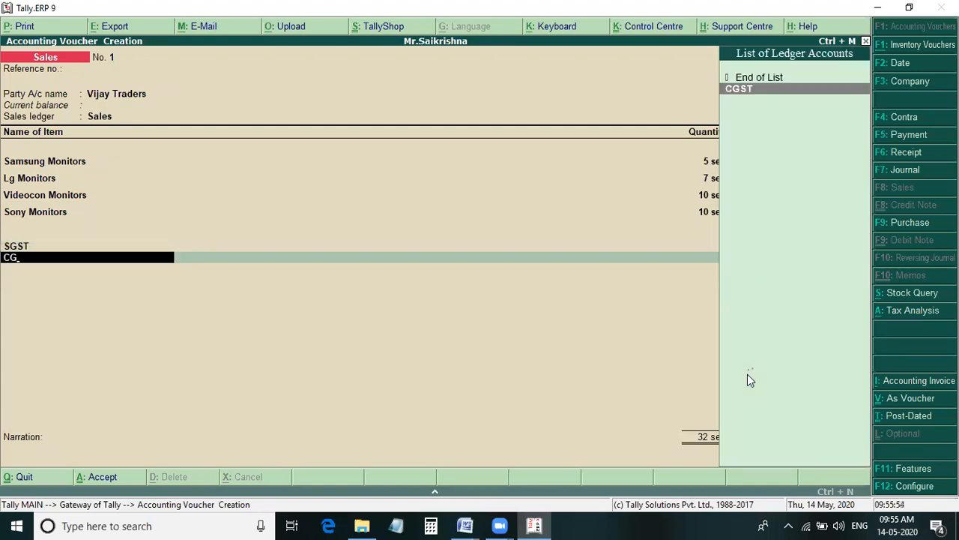
pyautogui.press('Return')
pyautogui.press('Return')
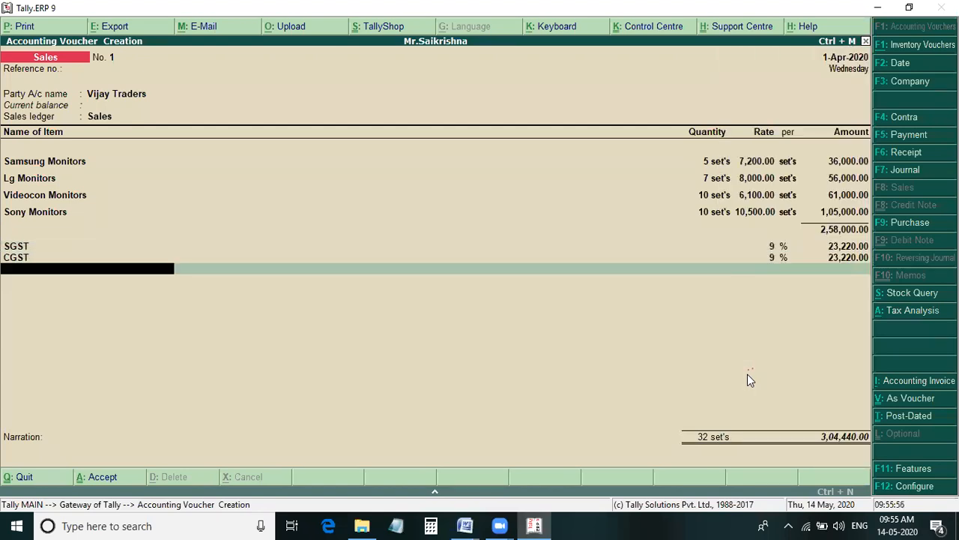
# - Leave the narration blank and save the Vijay Traders sales voucher
pyautogui.press('Return')
pyautogui.press('Return')
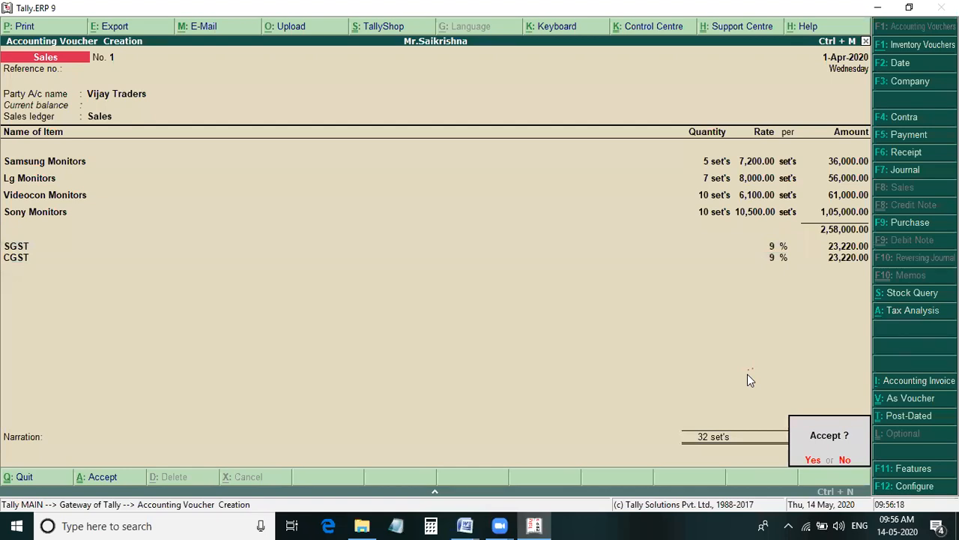
pyautogui.press('Return')
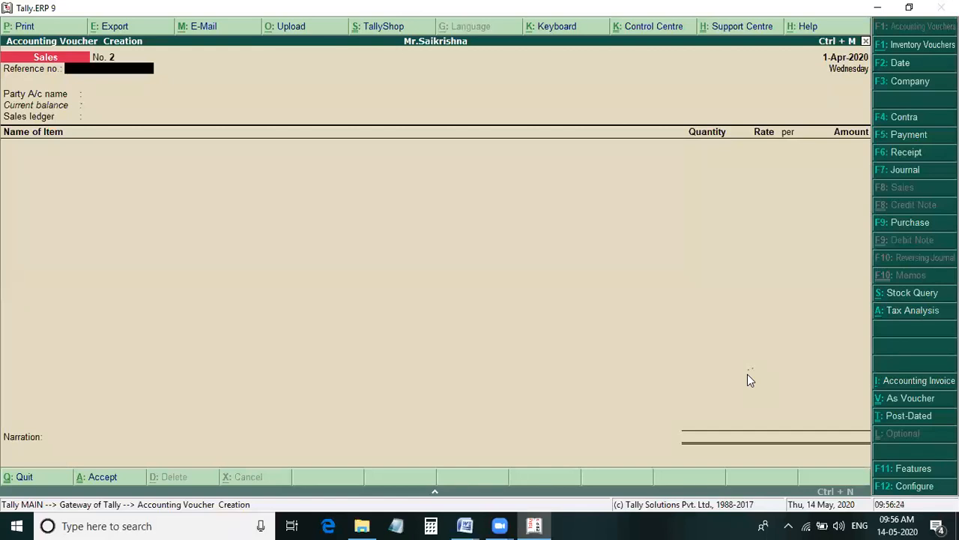
# - Look up transaction 5 in the Word notes and choose Mahidhar & Co as party of the new Tally sales voucher, without a reference number
pyautogui.hotkey('alt', 'Tab')
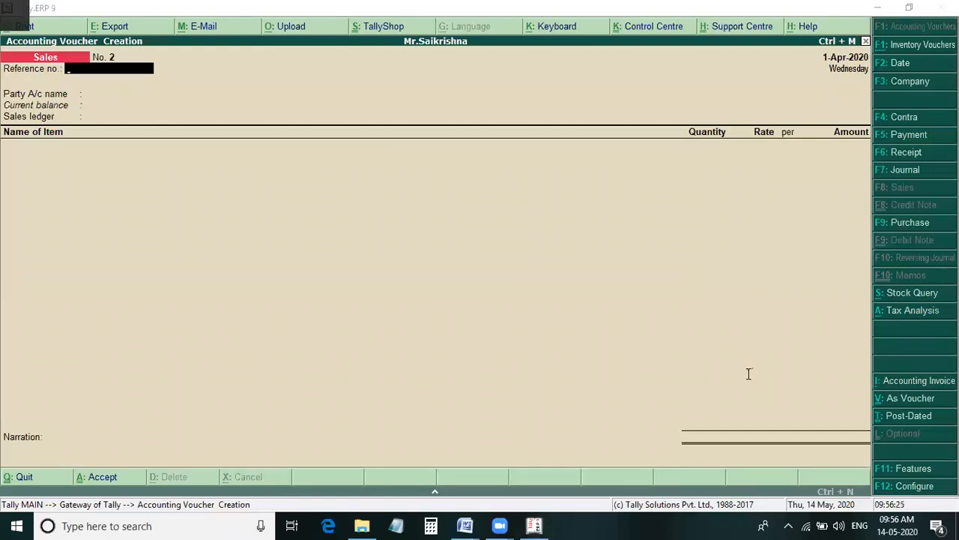
pyautogui.scroll(-3, 794, 377)
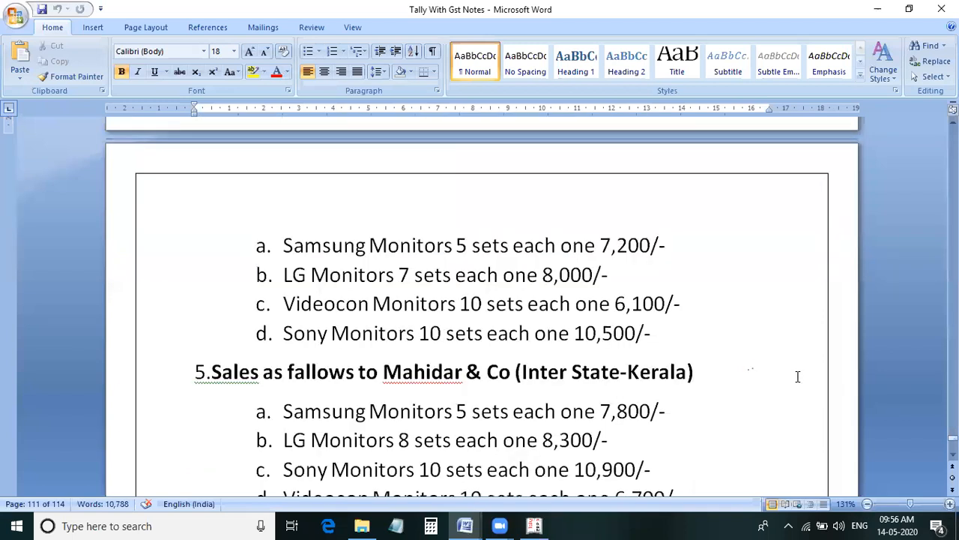
pyautogui.scroll(-1, 804, 381)
pyautogui.scroll(1, 805, 378)
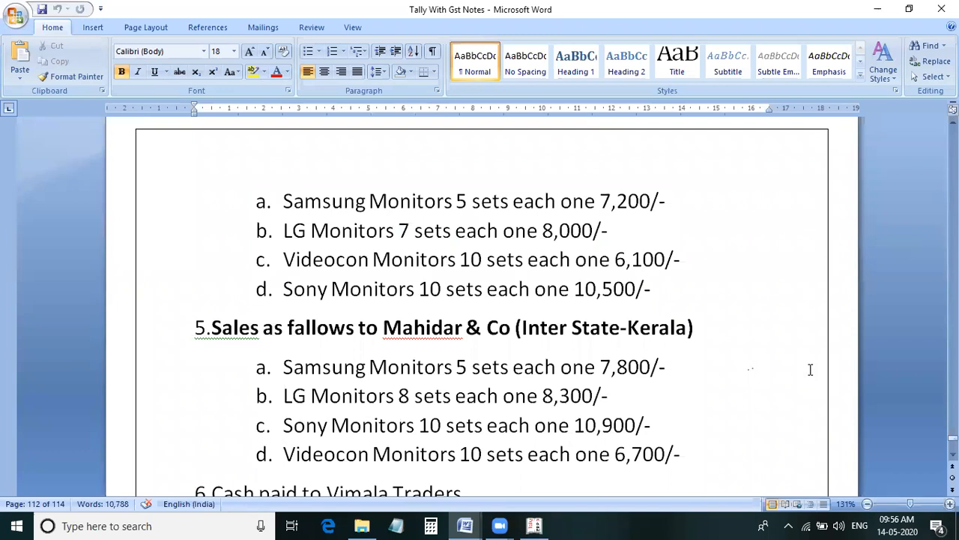
pyautogui.press('alt')
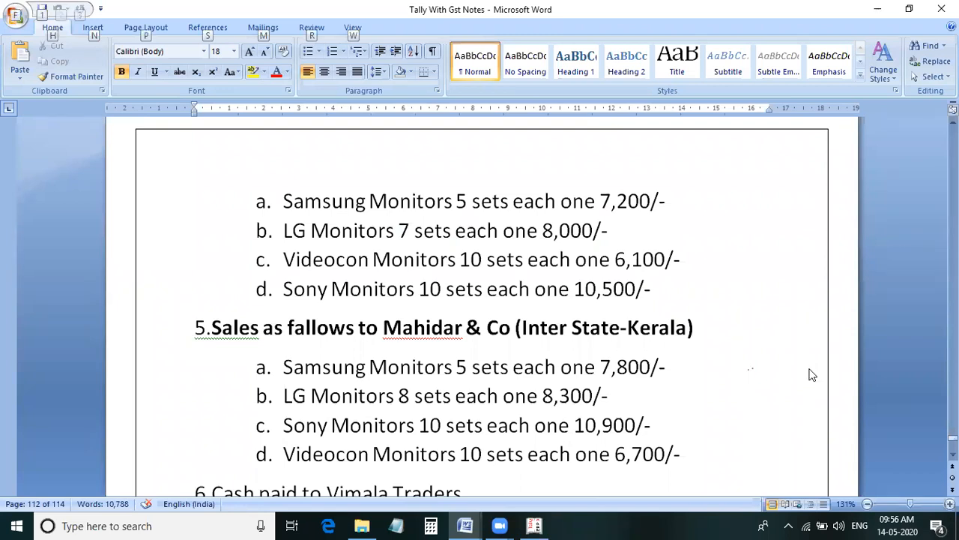
pyautogui.hotkey('alt', 'Tab')
pyautogui.press('Return')
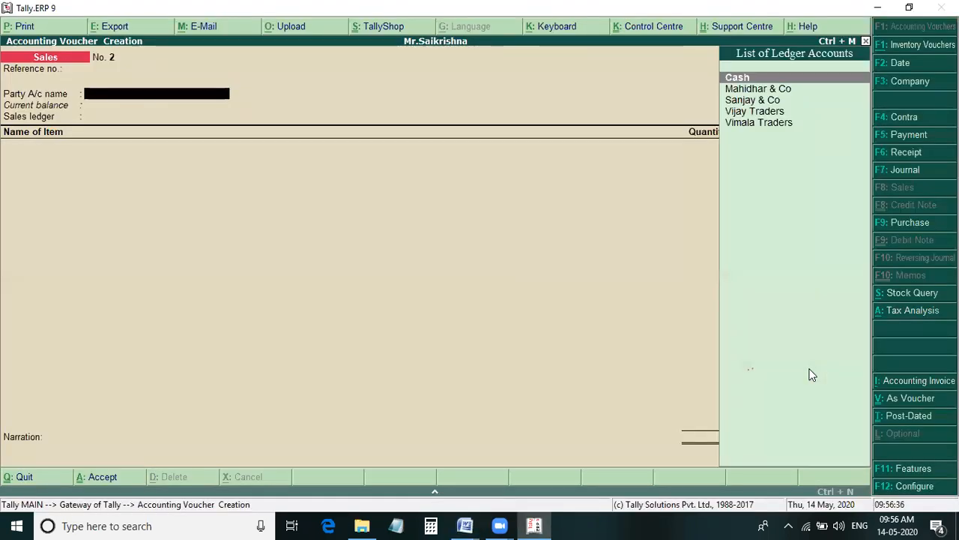
pyautogui.press('Down')
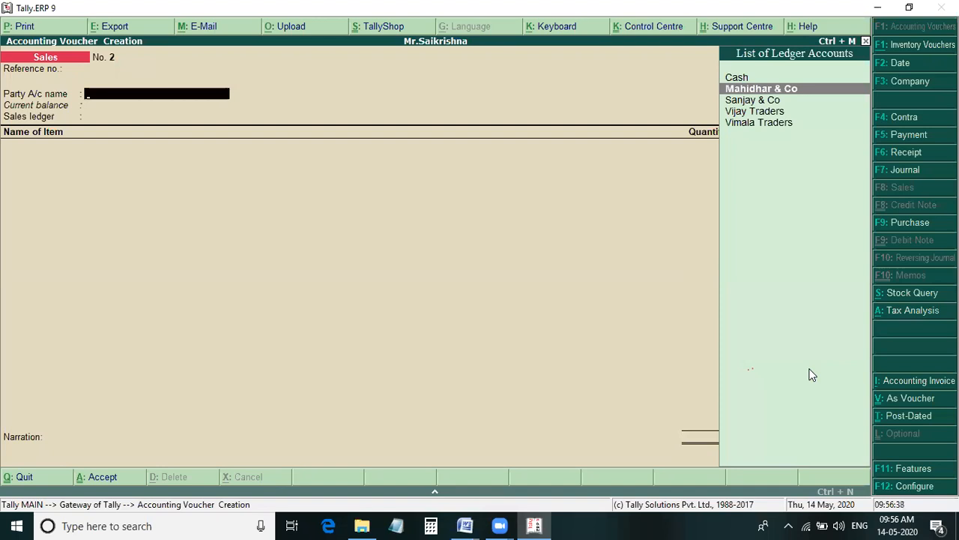
pyautogui.press('Return')
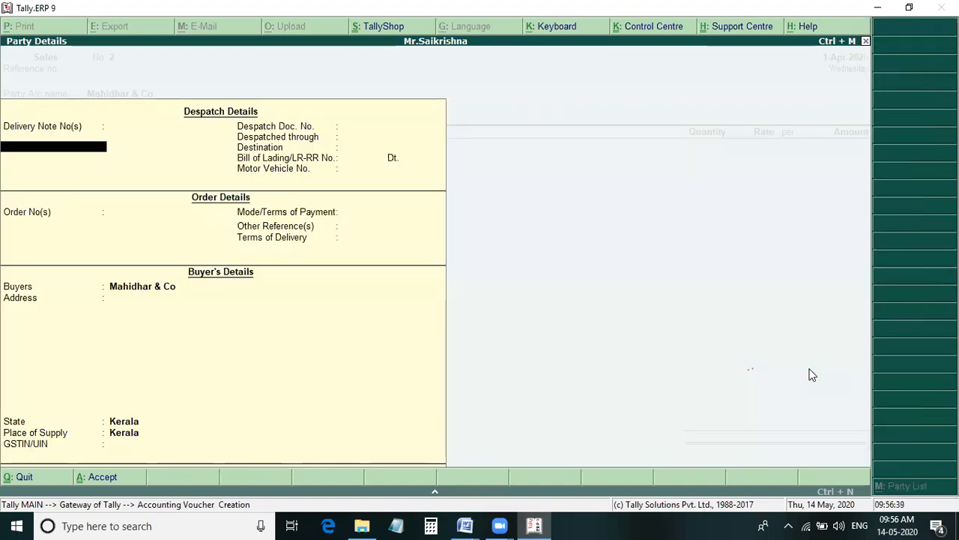
# - Leave Mahidhar & Co's despatch and order details blank, keep Kerala as state and place of supply, and choose the Sales ledger
pyautogui.press('Return')
pyautogui.press('Return')
pyautogui.press('Return')
pyautogui.press('Return')
pyautogui.press('Return')
pyautogui.press('Return')
pyautogui.press('Return')
pyautogui.press('Return')
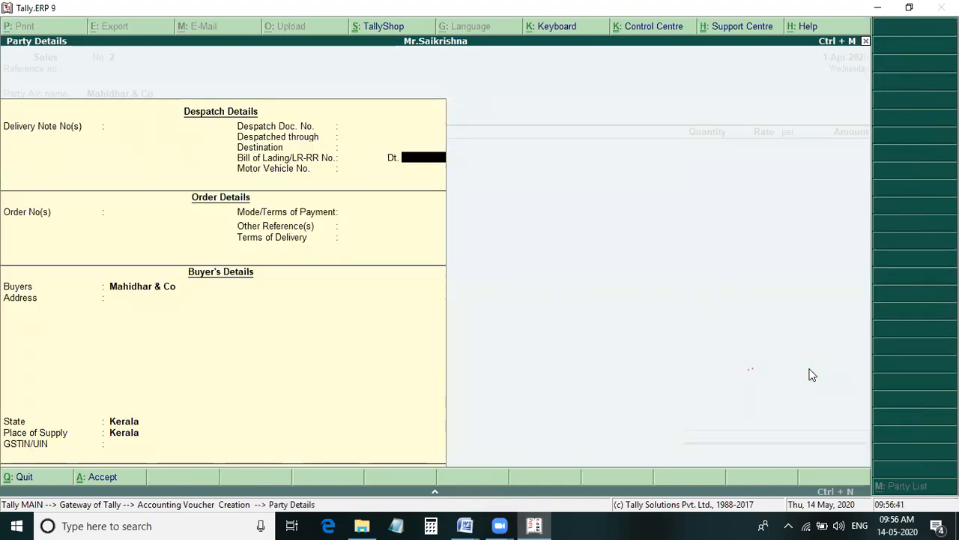
pyautogui.press('Return')
pyautogui.press('Return')
pyautogui.press('Return')
pyautogui.press('Return')
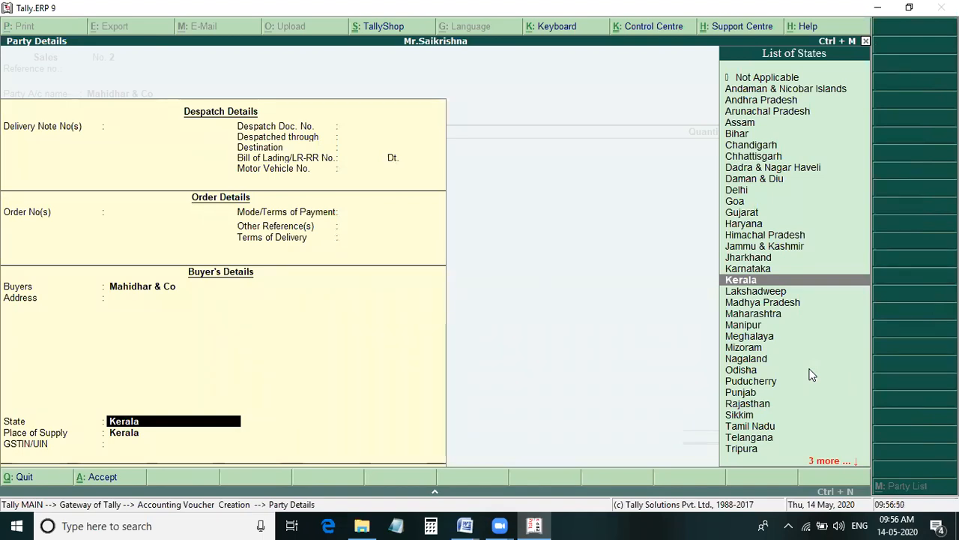
pyautogui.press('Return')
pyautogui.press('Return')
pyautogui.press('Return')
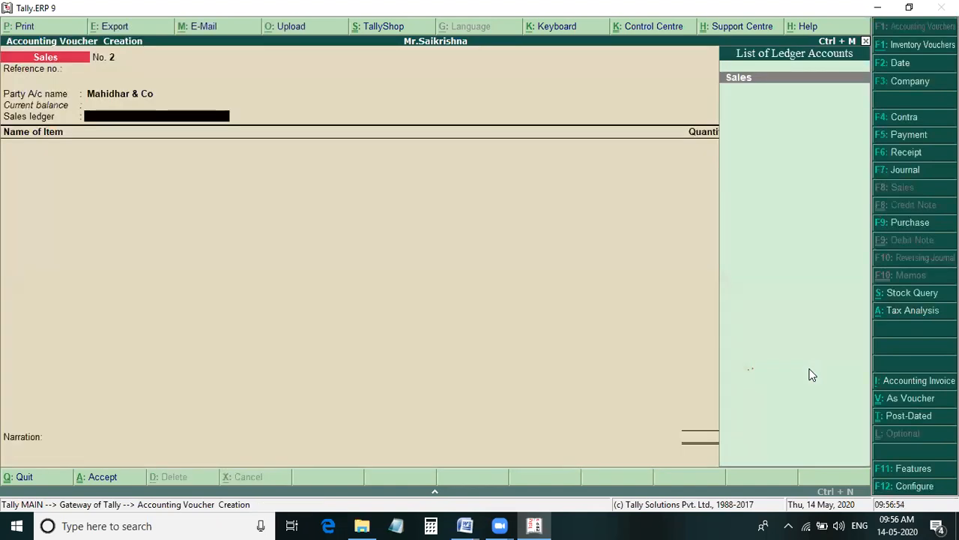
pyautogui.press('Return')
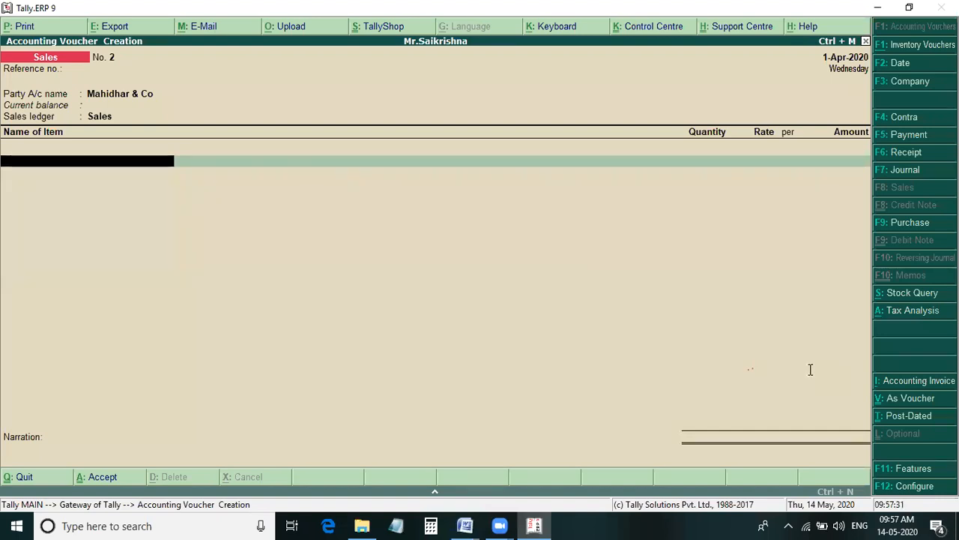
# - Check transaction 5 in the Word notes and enter Samsung Monitors in the Tally sales voucher, 5 sets at 7,800 each
pyautogui.hotkey('alt', 'Tab')
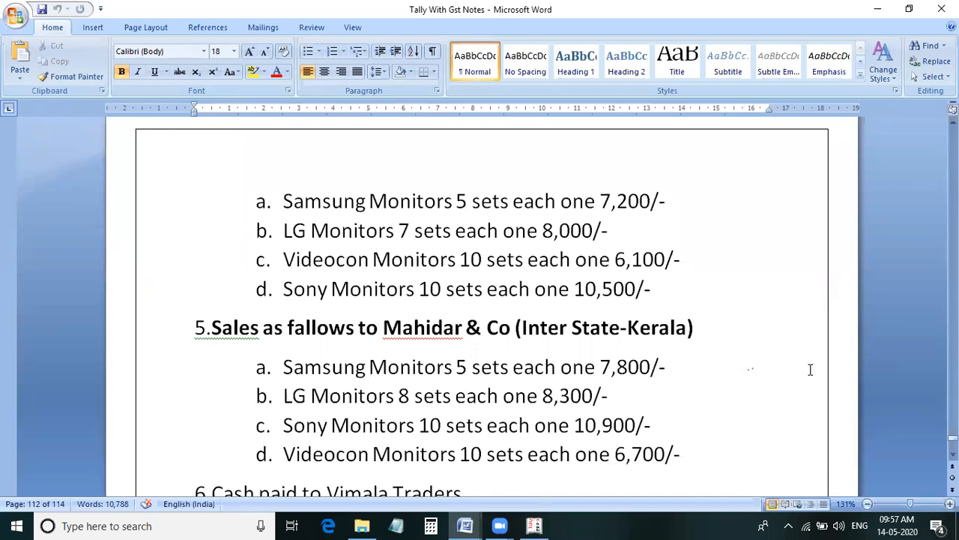
pyautogui.press('alt')
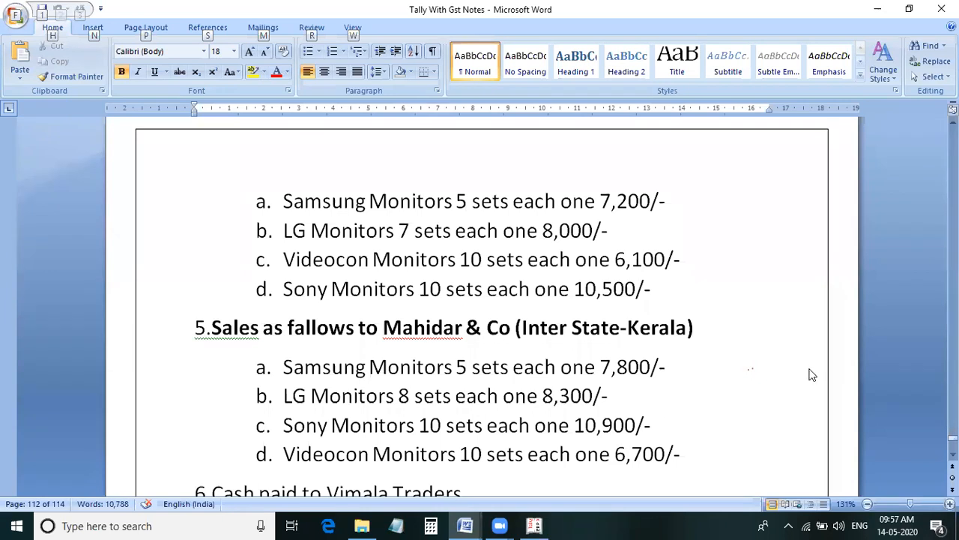
pyautogui.hotkey('alt', 'Tab')
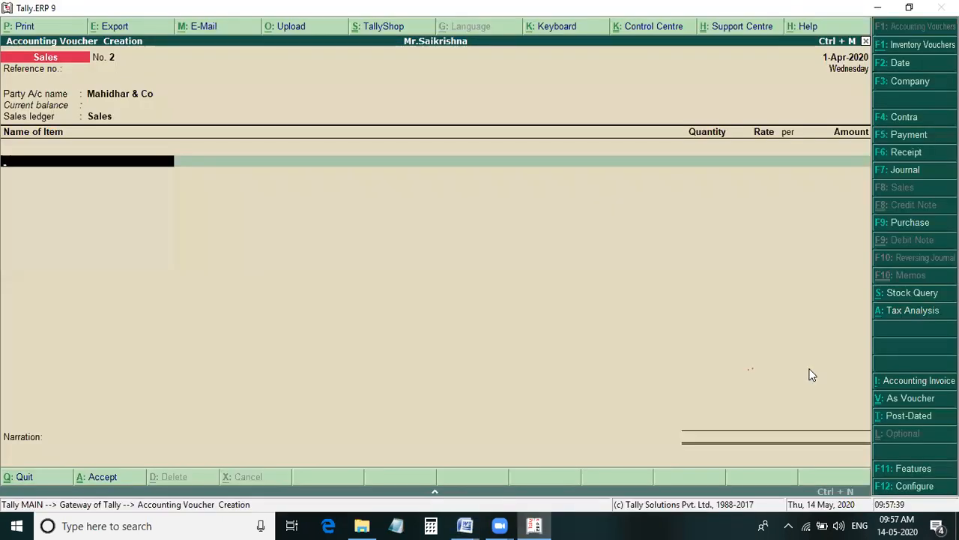
pyautogui.write('S')
pyautogui.press('Return')
pyautogui.write('5')
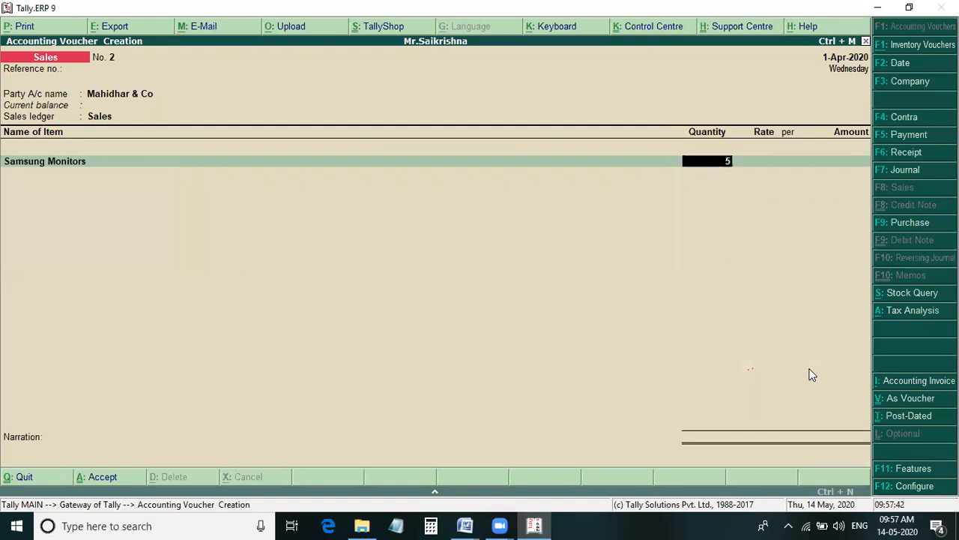
pyautogui.press('Return')
pyautogui.write('7,80')
pyautogui.write('00')
pyautogui.press('Return')
pyautogui.press('Return')
pyautogui.press('Return')
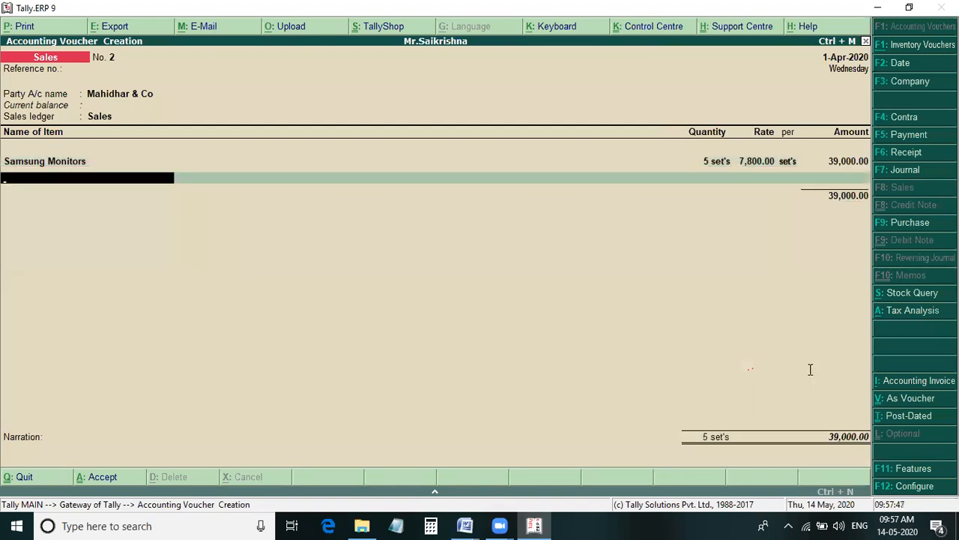
# - Check the Word notes for the second item and add LG Monitors to the Tally sales voucher, 8 sets at 8,300 each
pyautogui.hotkey('alt', 'Tab')
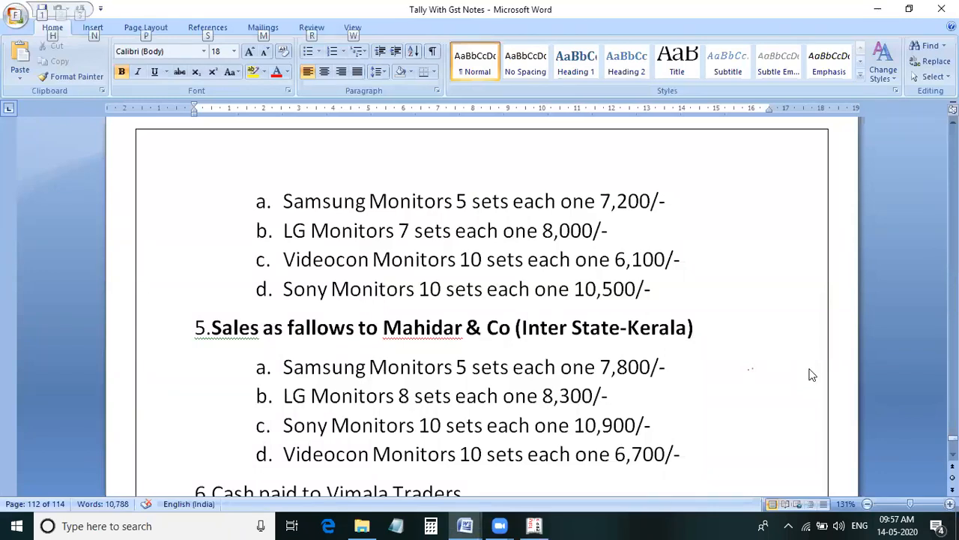
pyautogui.hotkey('alt', 'Tab')
pyautogui.write('LG')
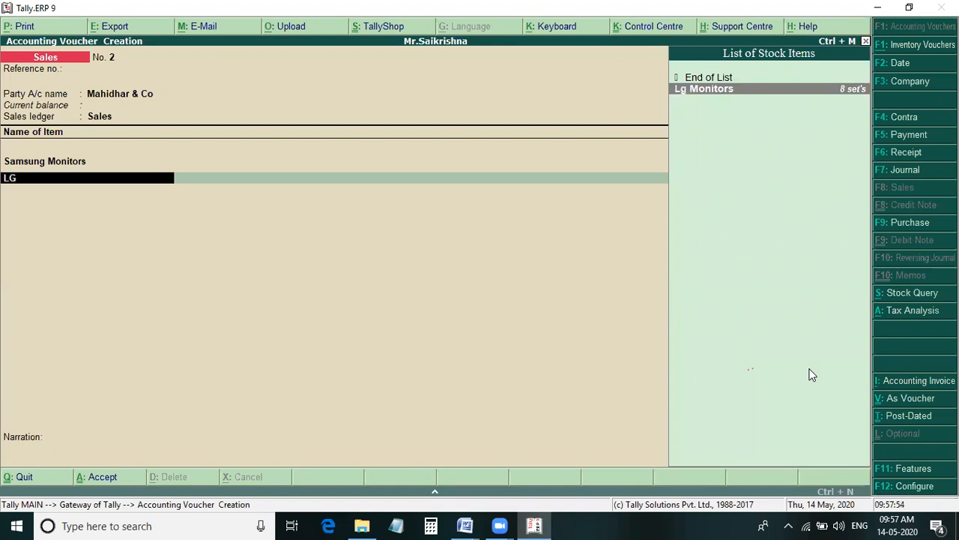
pyautogui.press('Return')
pyautogui.write('8')
pyautogui.press('Return')
pyautogui.write('8,')
pyautogui.write('300')
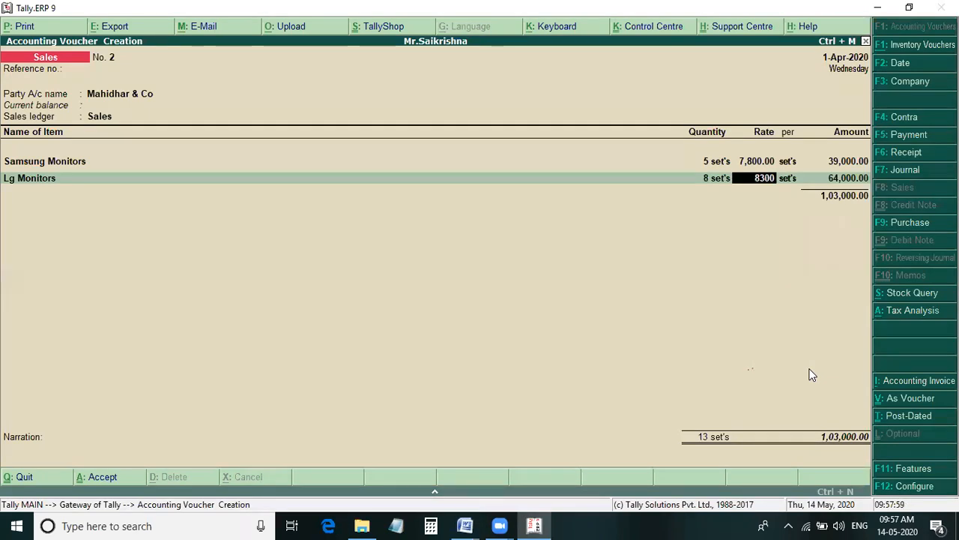
pyautogui.press('Return')
pyautogui.press('Return')
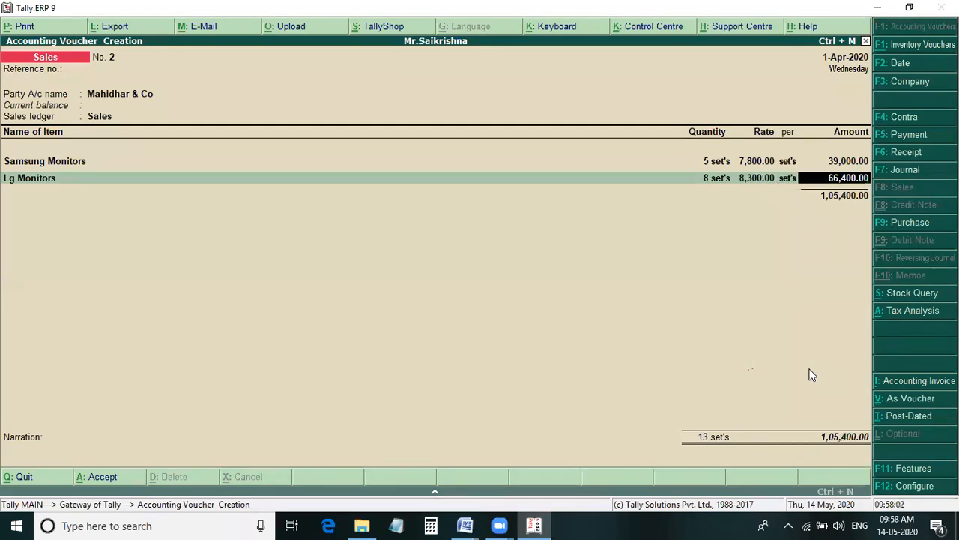
pyautogui.press('Return')
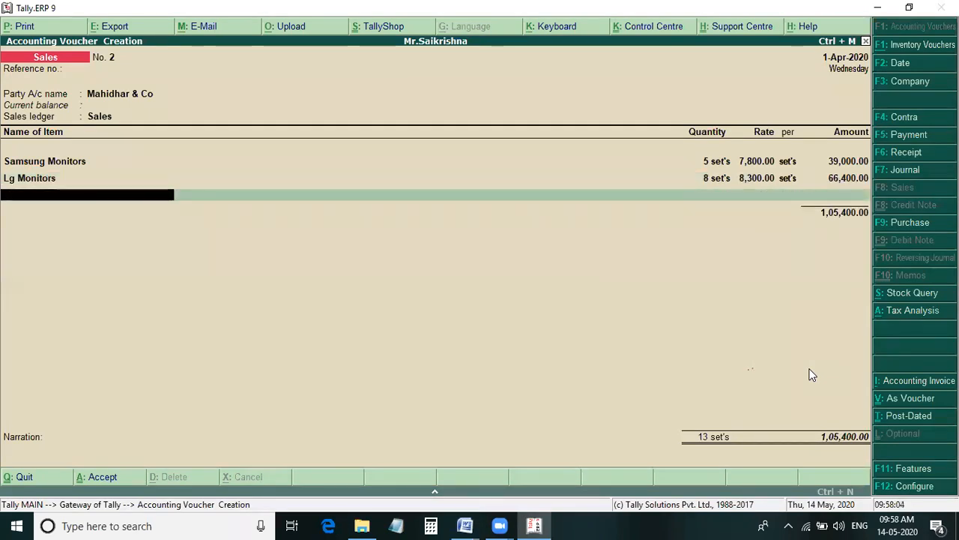
# - Check the Word notes for the third item and add Sony Monitors to the Tally sales voucher, 10 sets at 10,900 each
pyautogui.hotkey('alt', 'Tab')
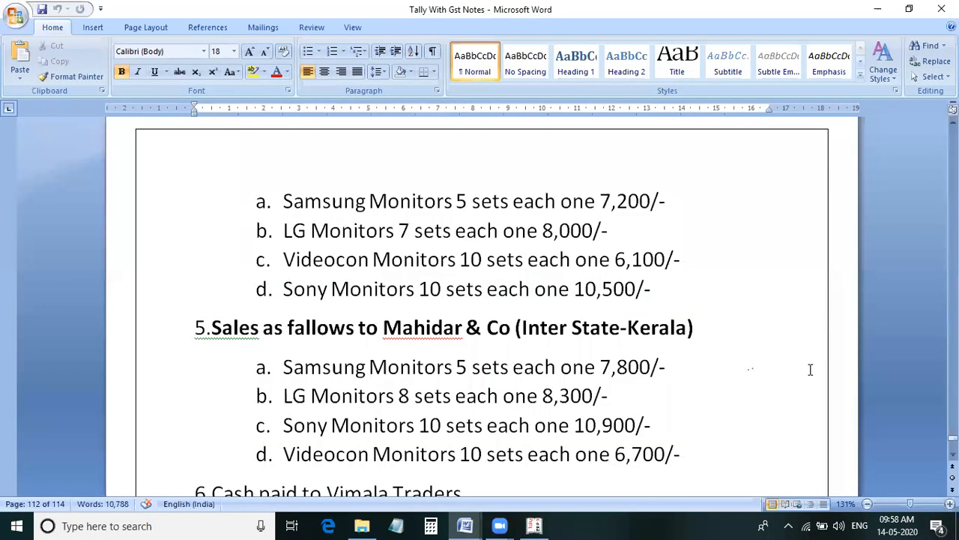
pyautogui.hotkey('alt', 'Tab')
pyautogui.write('SON')
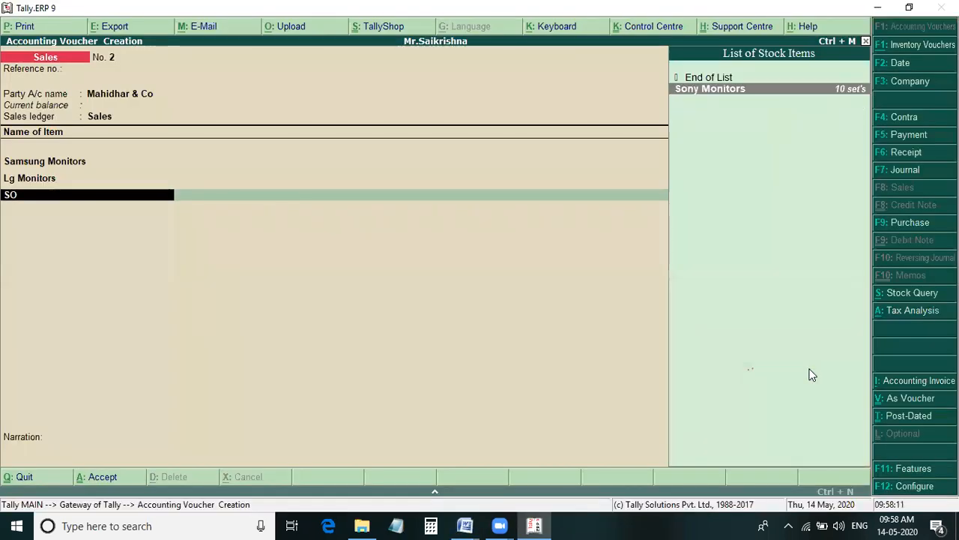
pyautogui.press('Return')
pyautogui.write('10')
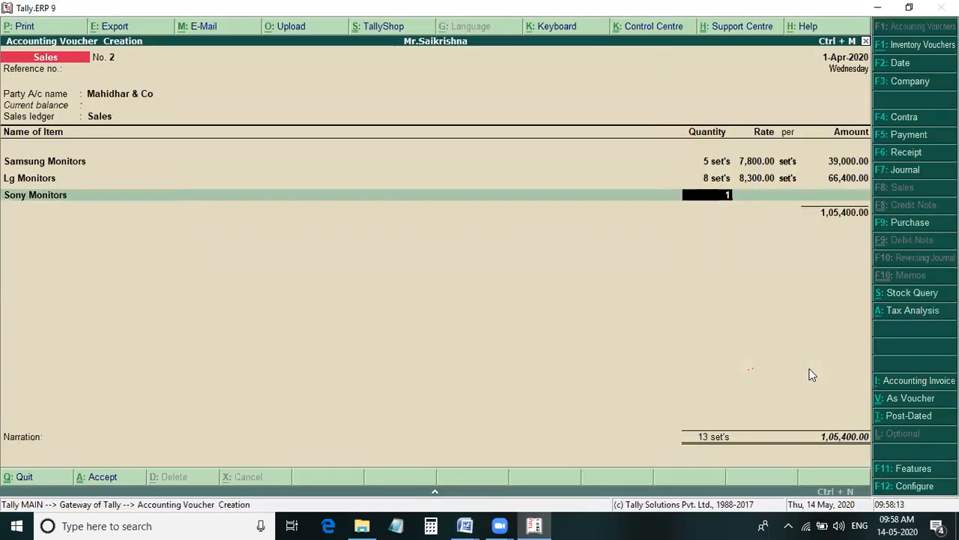
pyautogui.press('Return')
pyautogui.write('13')
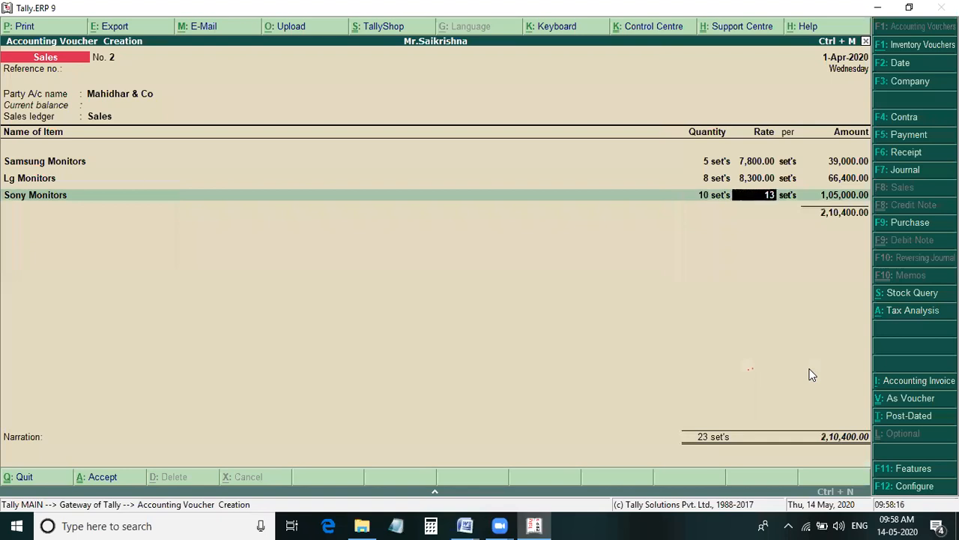
pyautogui.press('BackSpace')
pyautogui.write('0900')
pyautogui.press('Return')
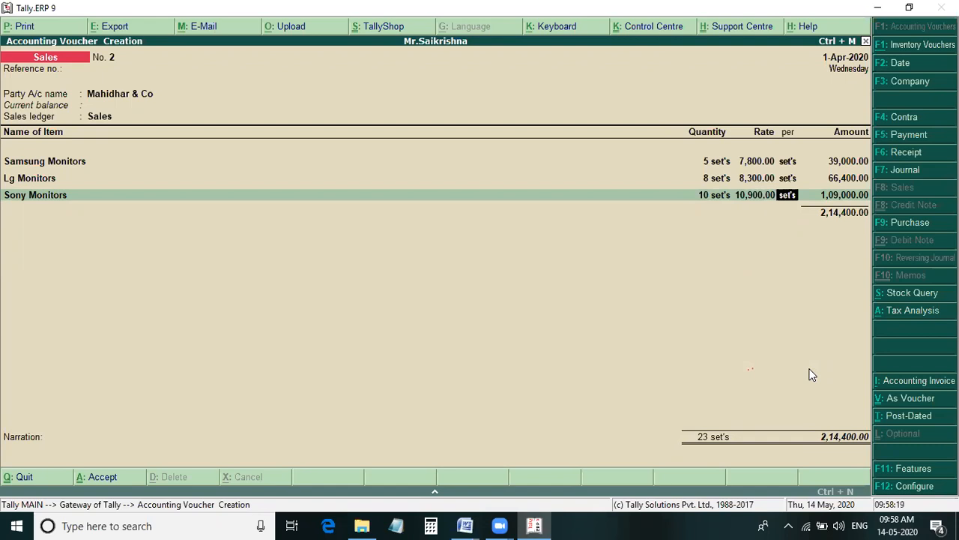
pyautogui.press('Return')
pyautogui.press('Return')
# - Add Videocon Monitors to the sales voucher, 10 sets at 6,700 each, checking the rate in the Word notes
pyautogui.write('v')
pyautogui.press('Return')
pyautogui.press('Return')
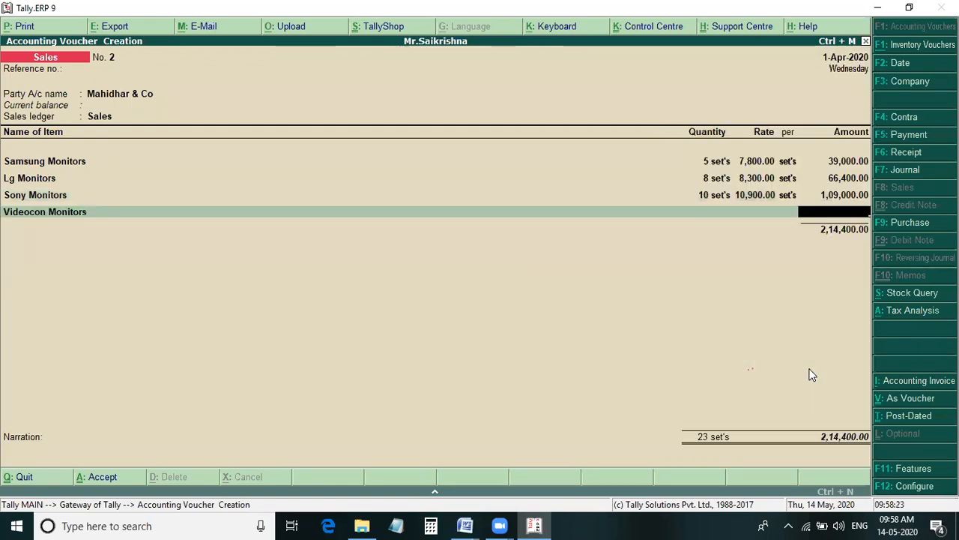
pyautogui.press('BackSpace')
pyautogui.write("10 set's")
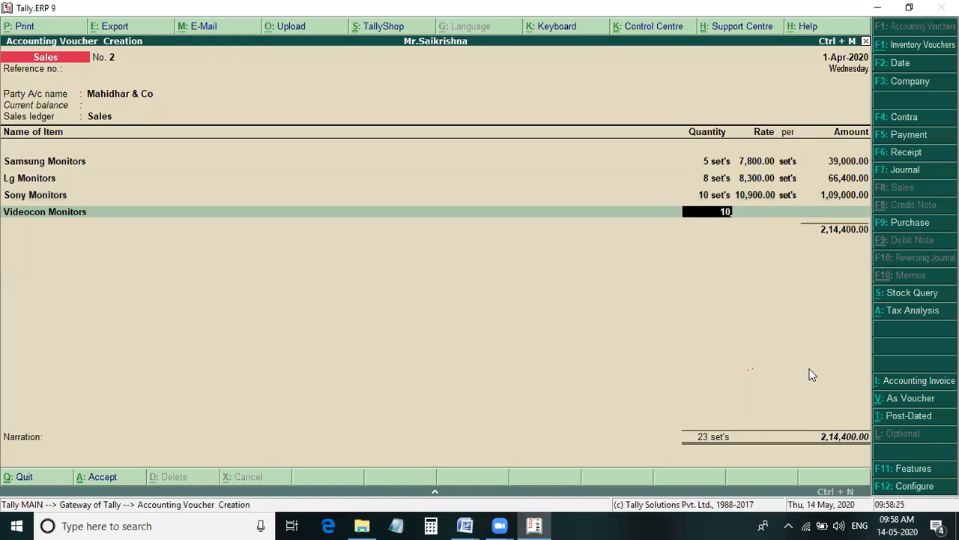
pyautogui.press('Return')
pyautogui.hotkey('alt', 'Tab')
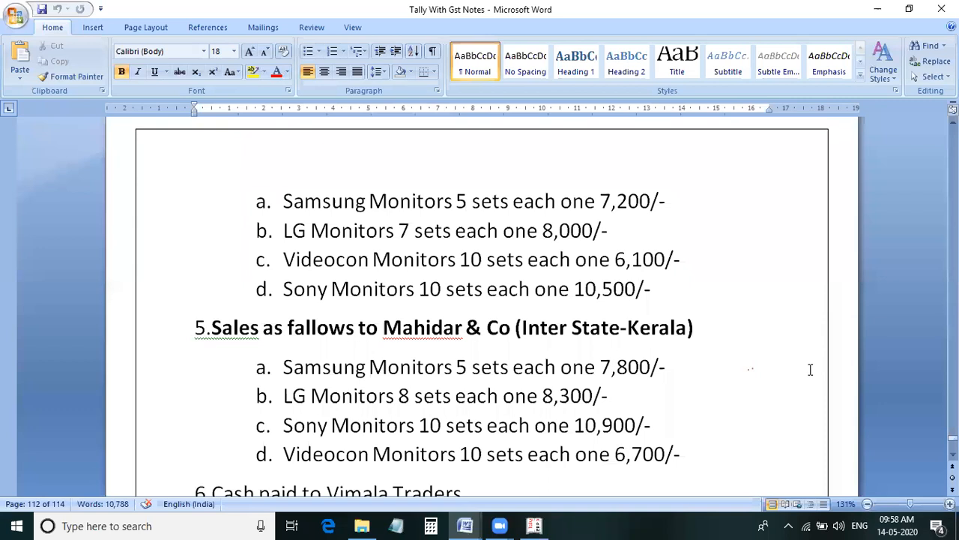
pyautogui.press('alt')
pyautogui.hotkey('alt', 'Tab')
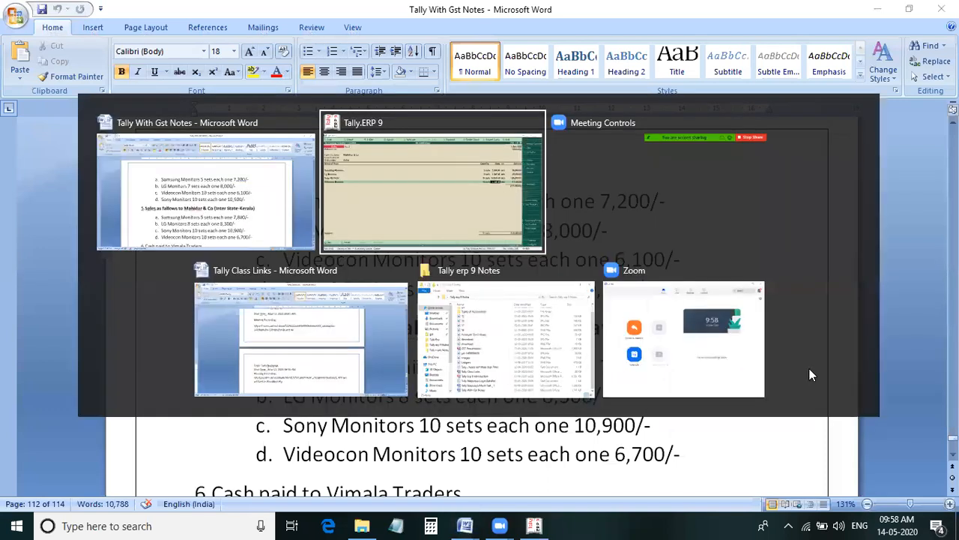
pyautogui.write('6700')
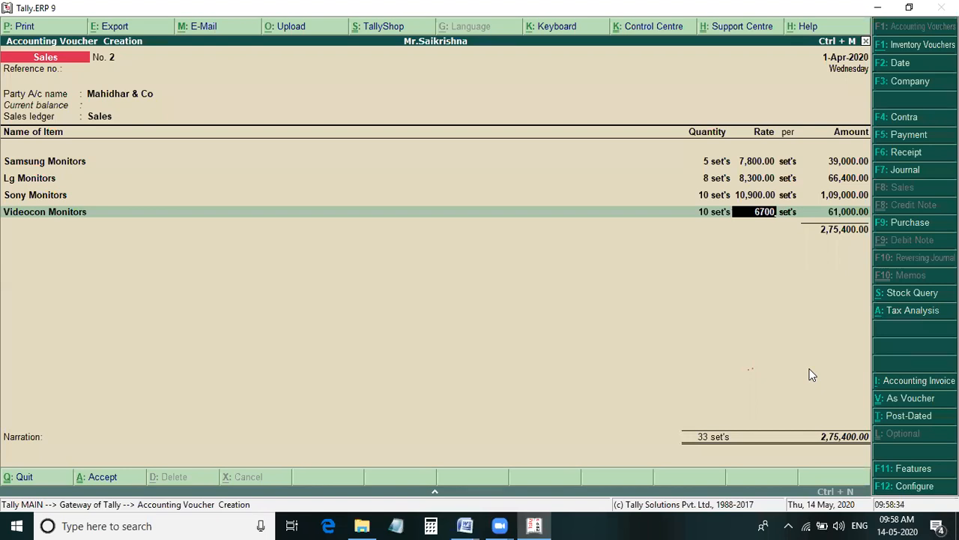
pyautogui.press('Return')
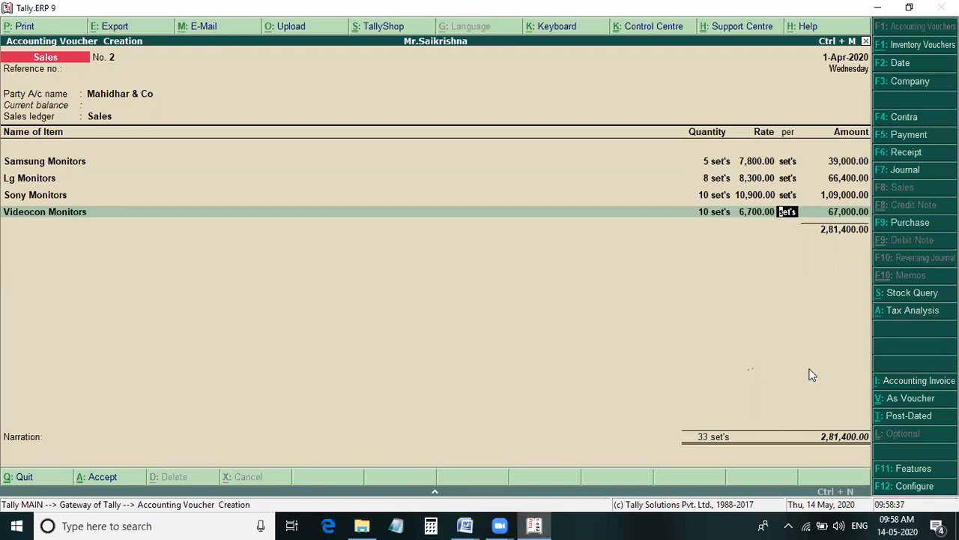
pyautogui.press('Return')
pyautogui.press('Return')
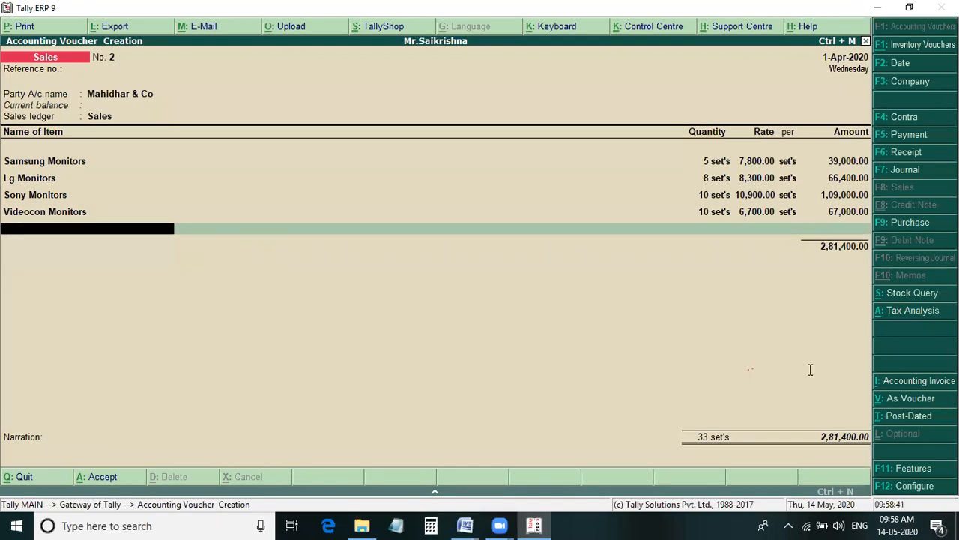
# - Check the Word notes for further items, end the item list in Tally, and add the IGST ledger to the Mahidhar & Co sales voucher
pyautogui.hotkey('alt', 'Tab')
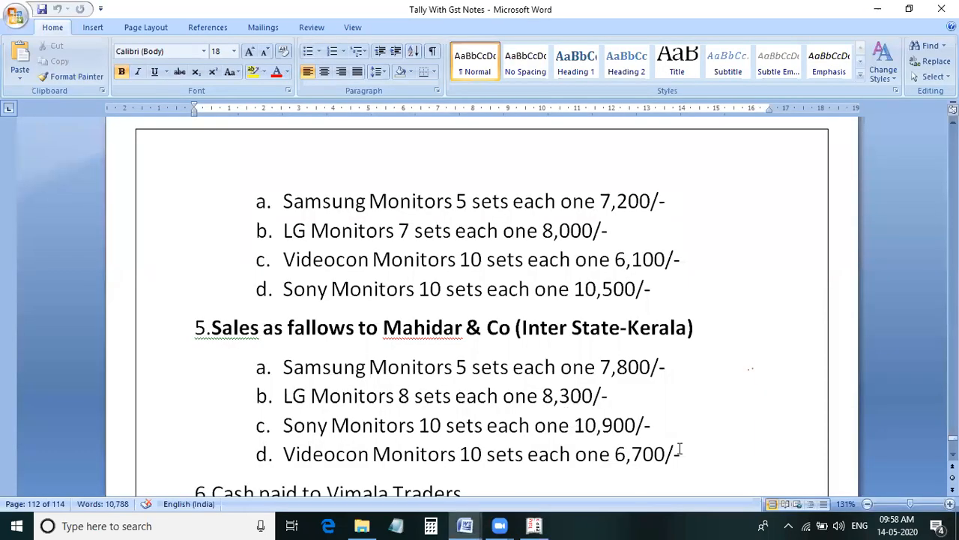
pyautogui.scroll(-1, 518, 431)
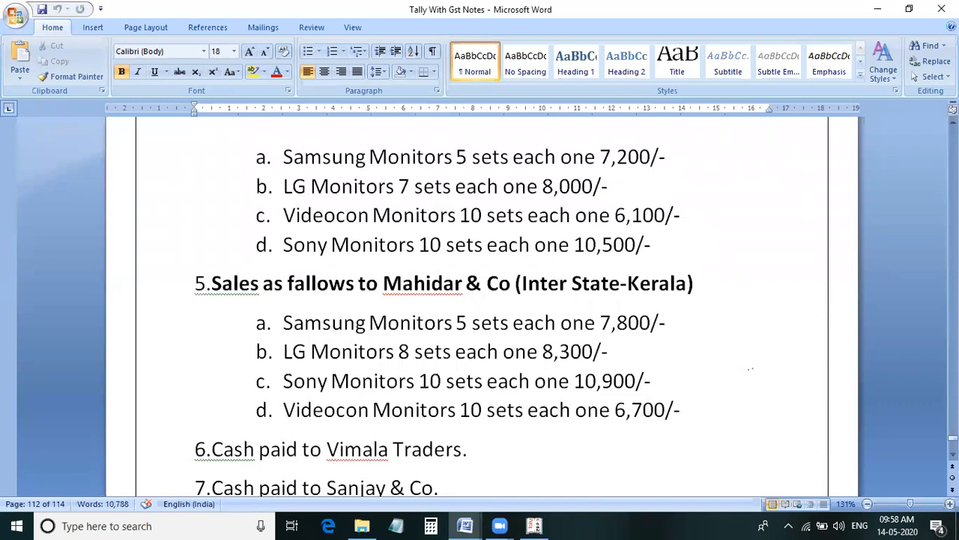
pyautogui.press('alt')
pyautogui.hotkey('alt', 'Tab')
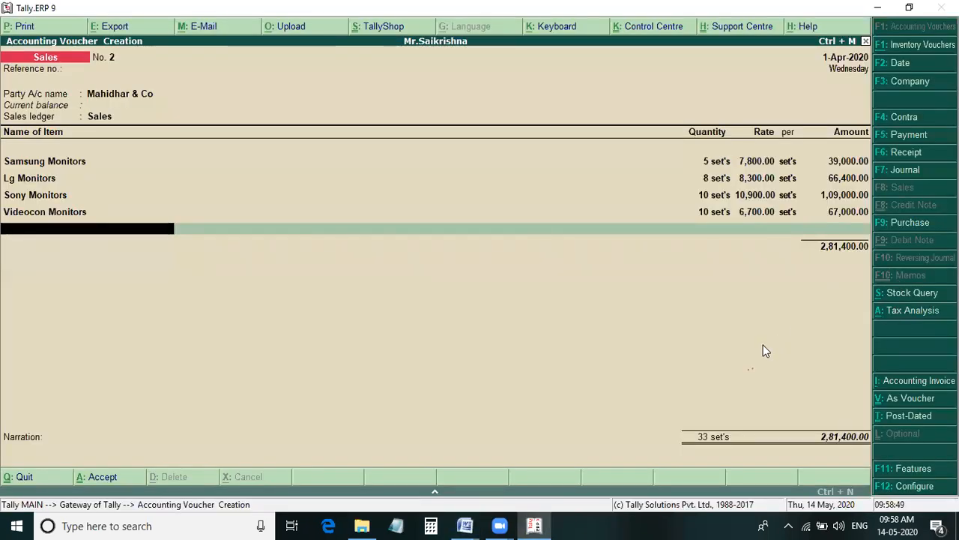
pyautogui.press('Return')
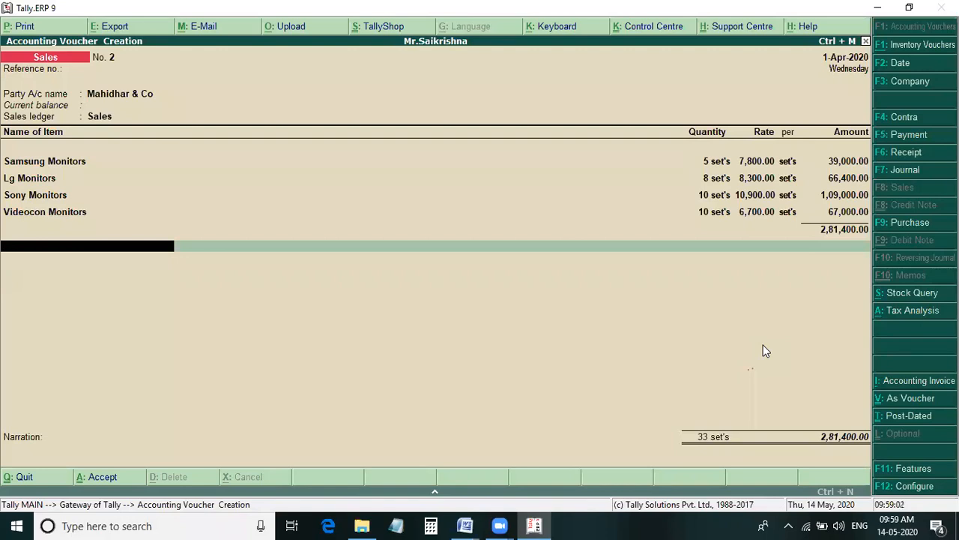
pyautogui.write('I')
pyautogui.press('Return')
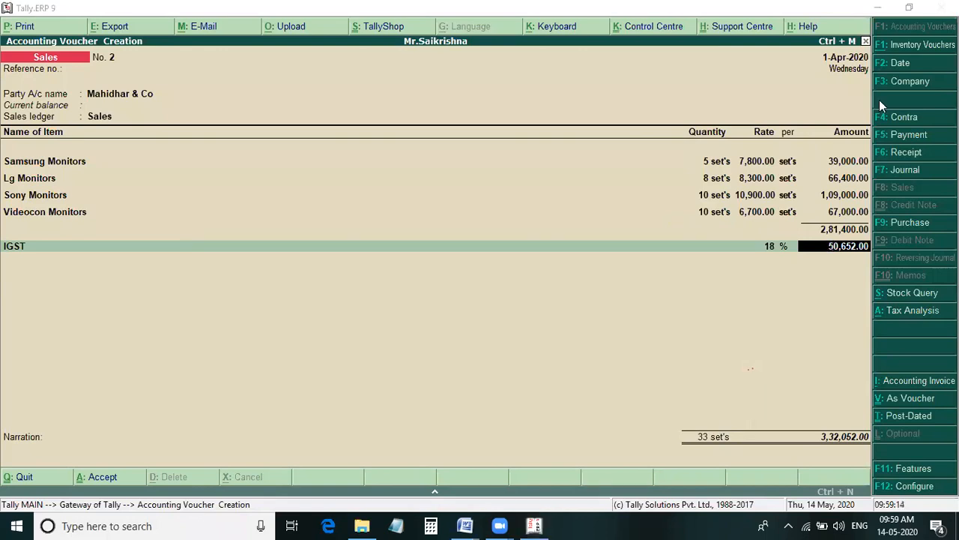
# - Keep the calculated IGST amount, leave the narration blank, and save the Mahidhar & Co sales voucher
pyautogui.press('Return')
pyautogui.press('Return')
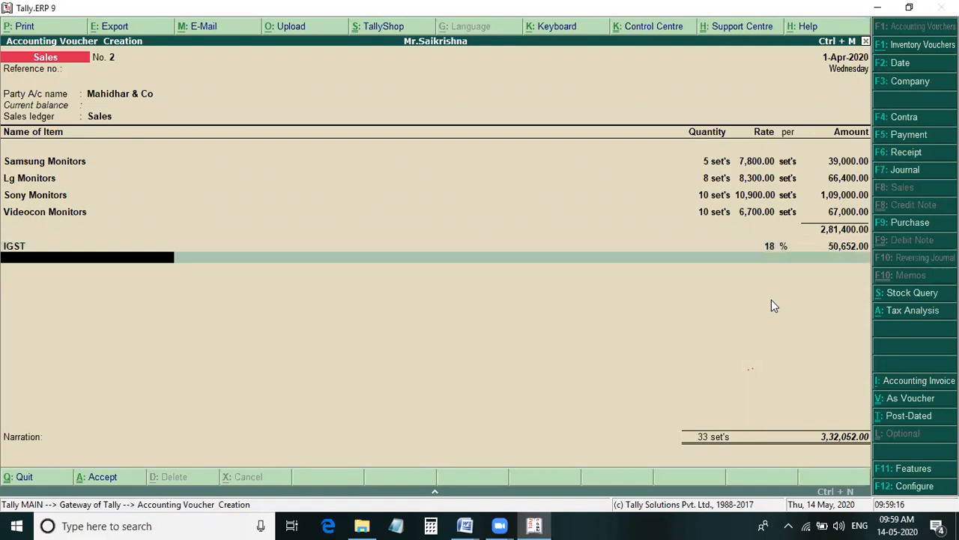
pyautogui.press('Return')
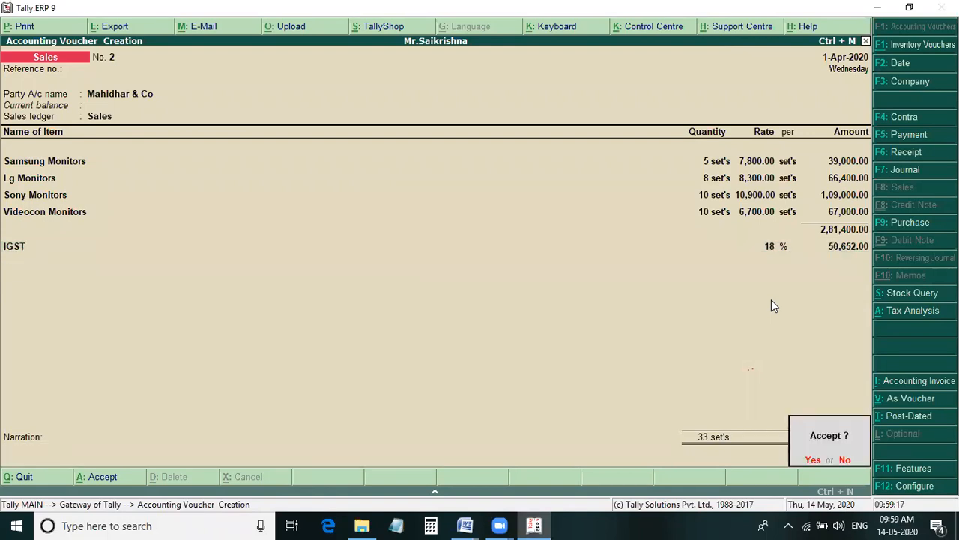
pyautogui.press('Return')
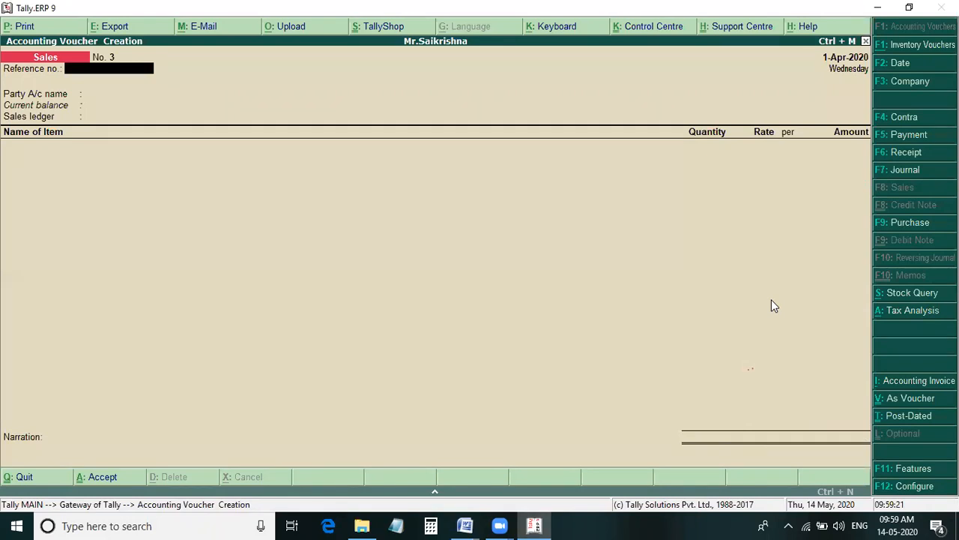
# - Look up transaction 6 in the Word notes and start a Tally payment voucher with Cash as the account
pyautogui.hotkey('alt', 'Tab')
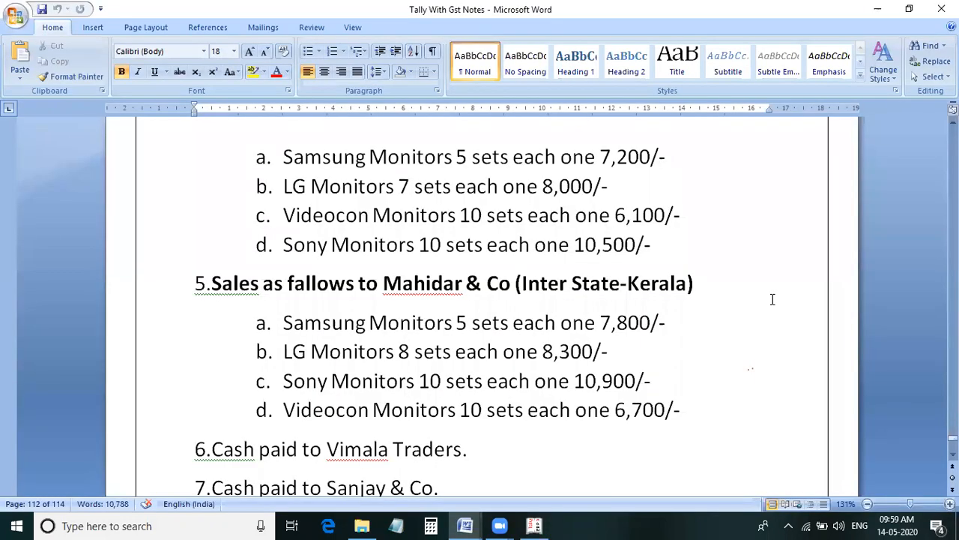
pyautogui.scroll(-1, 752, 304)
pyautogui.click(531, 525)
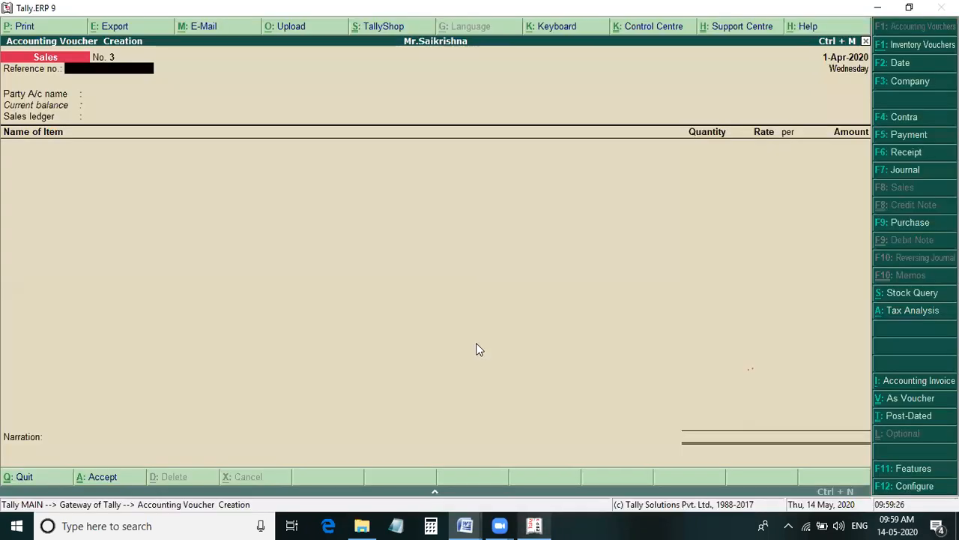
pyautogui.press('F6')
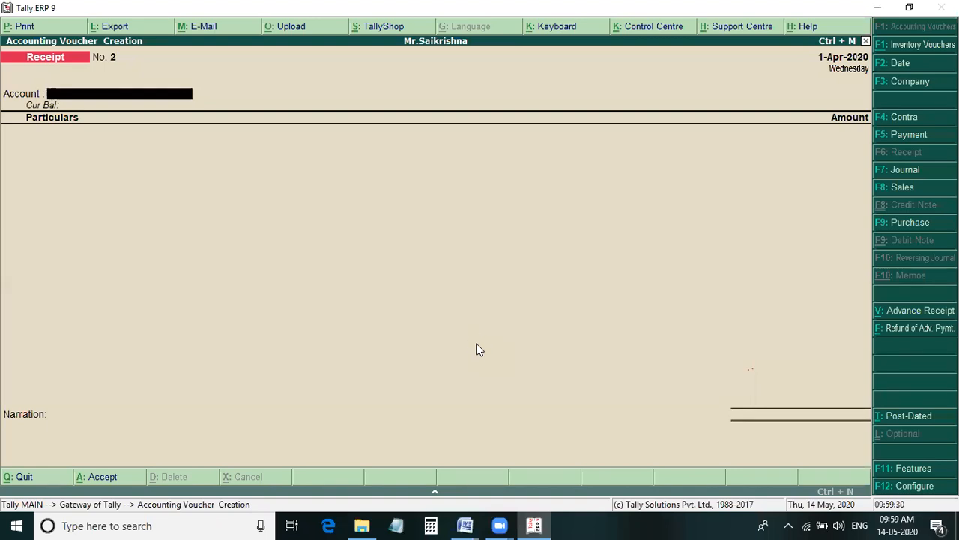
pyautogui.press('F5')
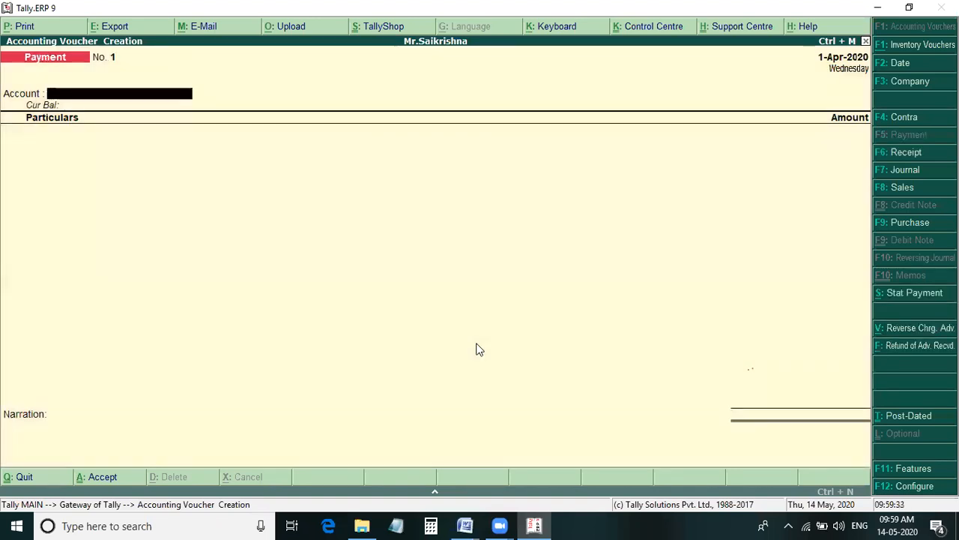
pyautogui.press('Return')
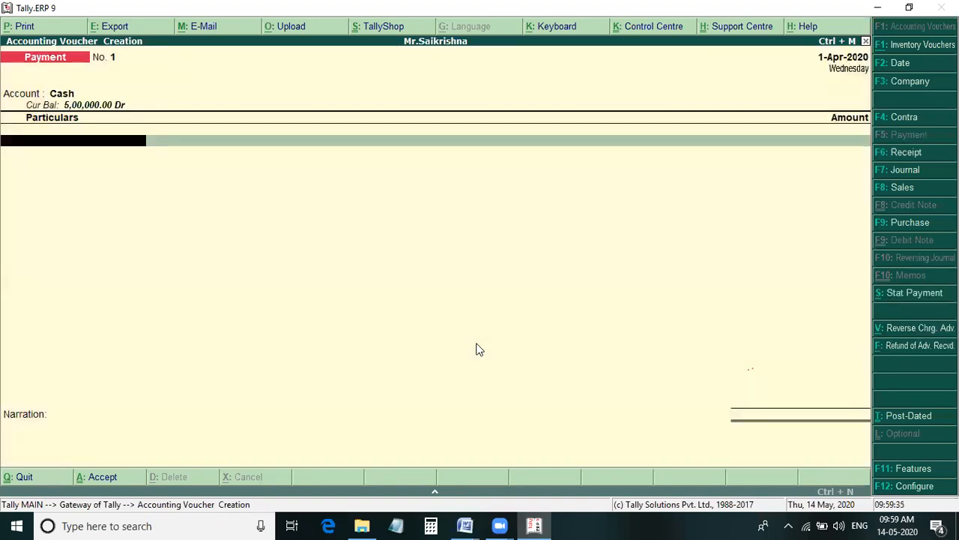
# - Enter Vimala Traders in the cash payment voucher for 1,29,210, leave the narration blank, and save the voucher
pyautogui.write('V')
pyautogui.press('Down')
pyautogui.press('Down')
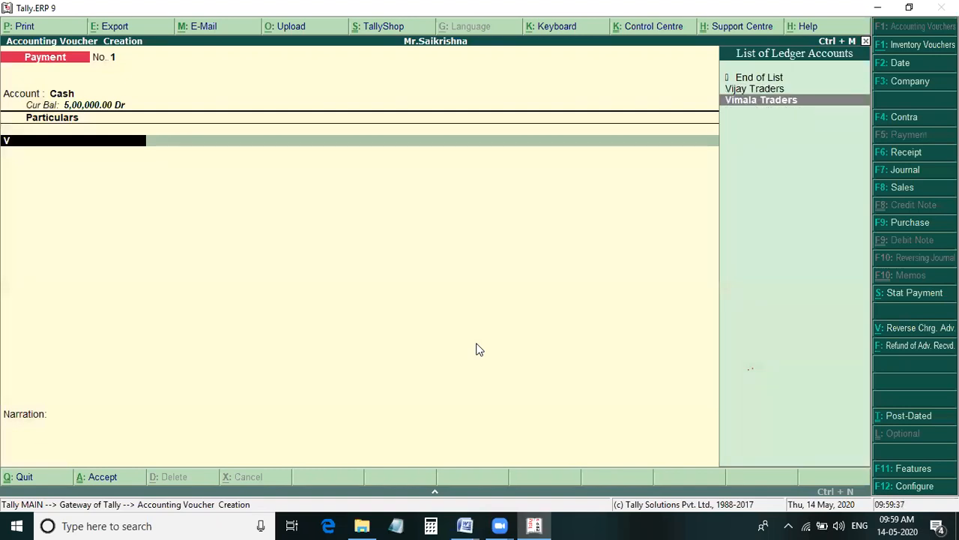
pyautogui.press('Return')
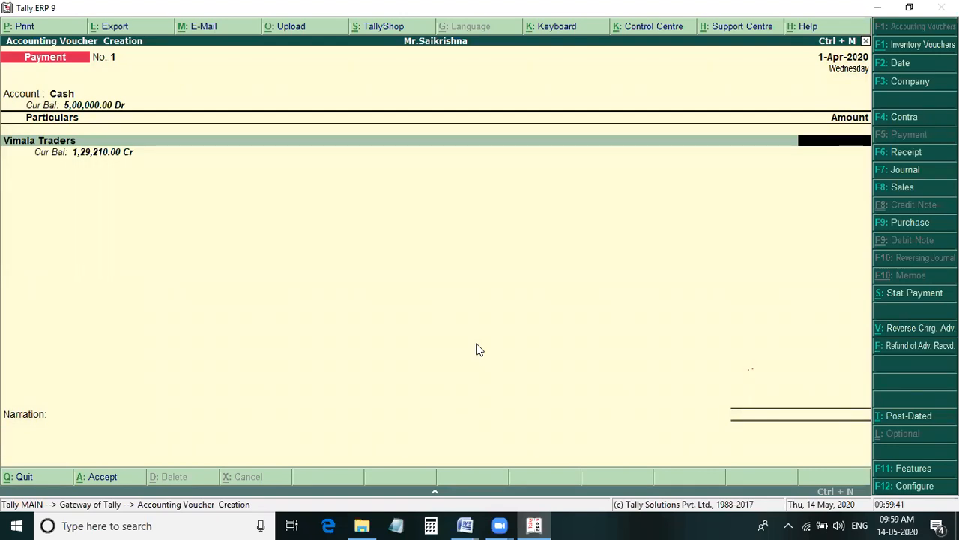
pyautogui.write('129210')
pyautogui.press('Return')
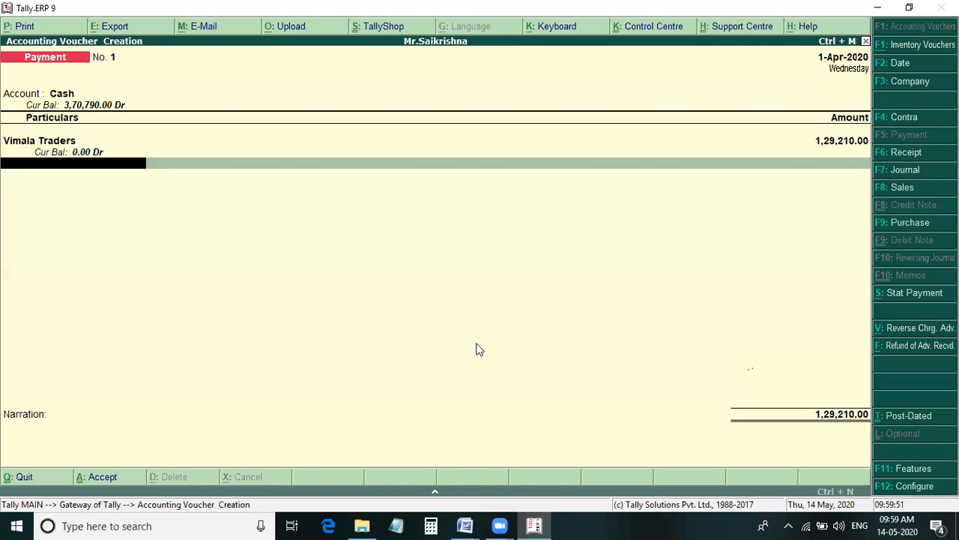
pyautogui.press('Return')
pyautogui.press('Return')
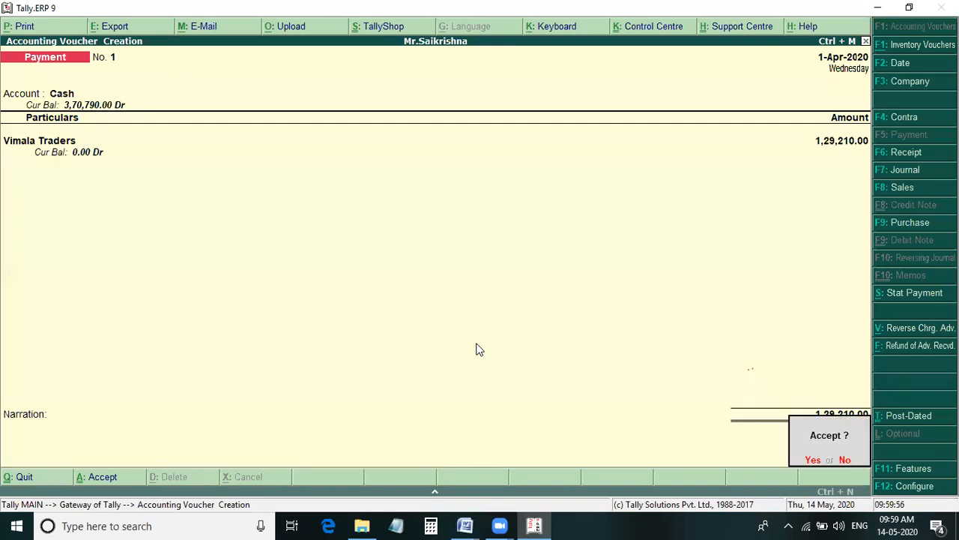
pyautogui.press('Return')
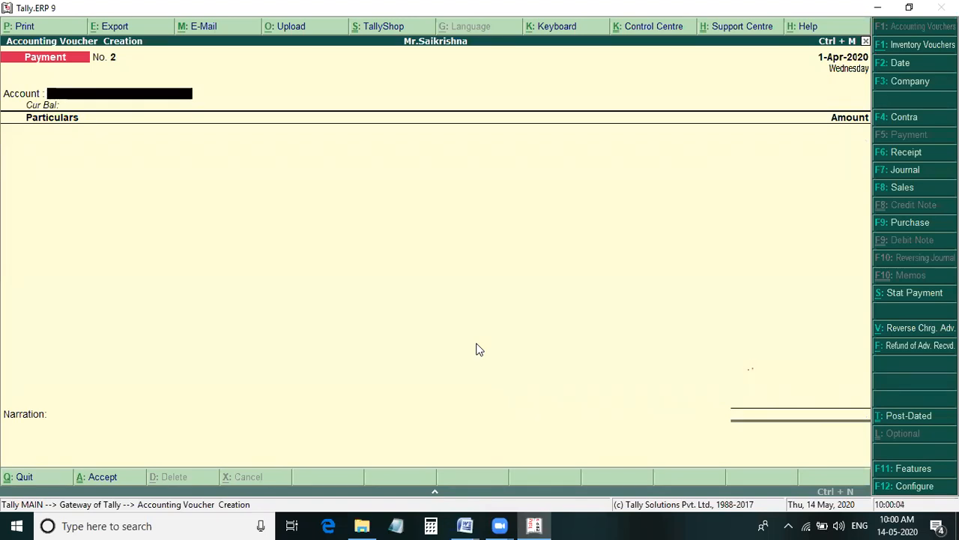
# - Record a cash payment of 2,31,280 to Sanjay & Co, with no narration, and save the voucher
pyautogui.write('C')
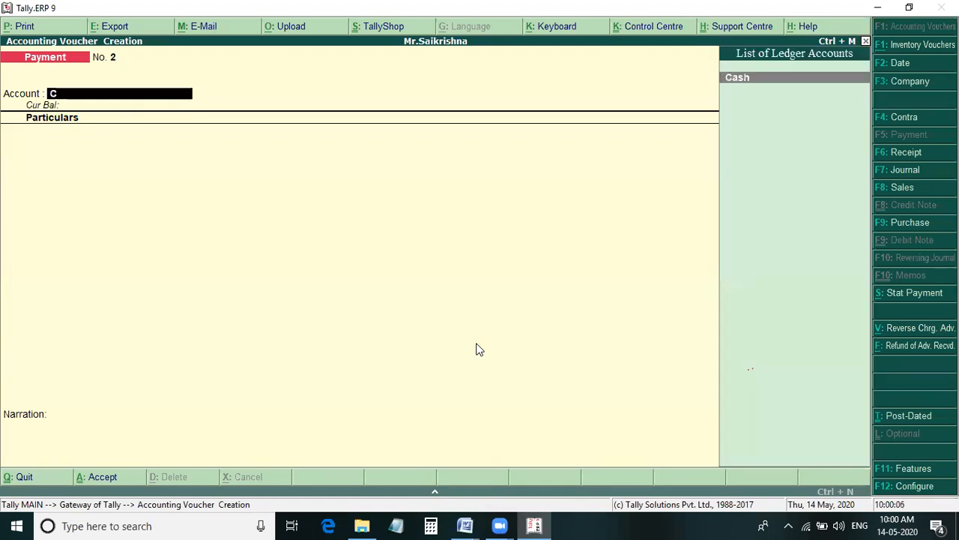
pyautogui.press('Return')
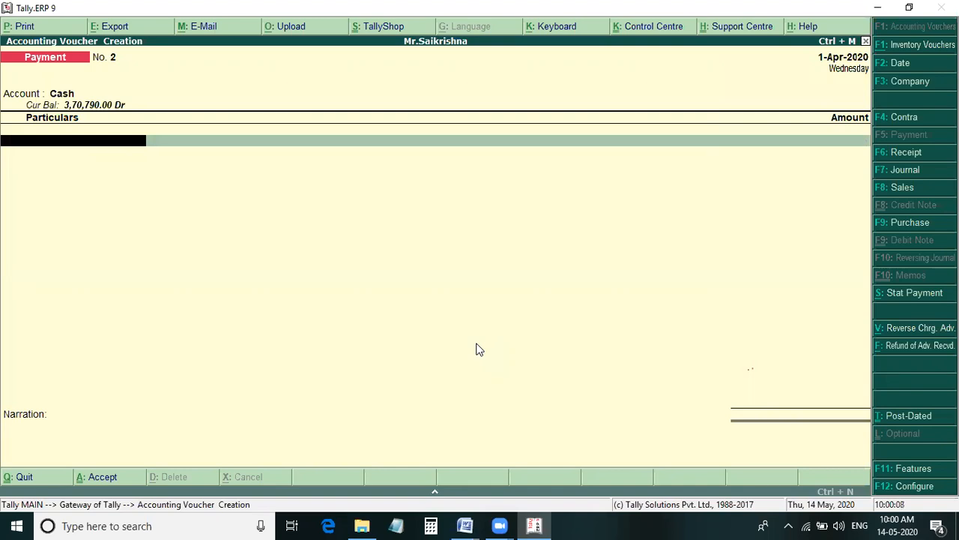
pyautogui.write('S')
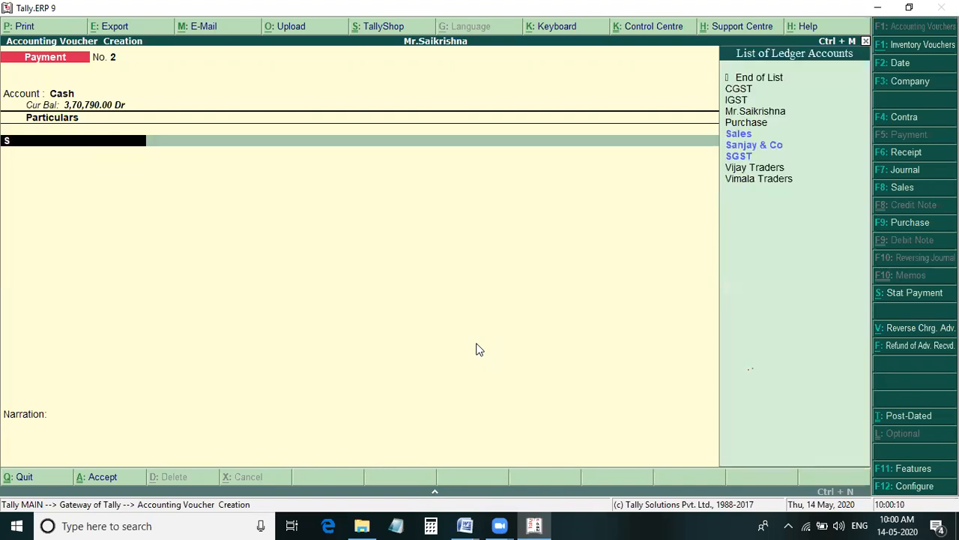
pyautogui.press('Down')
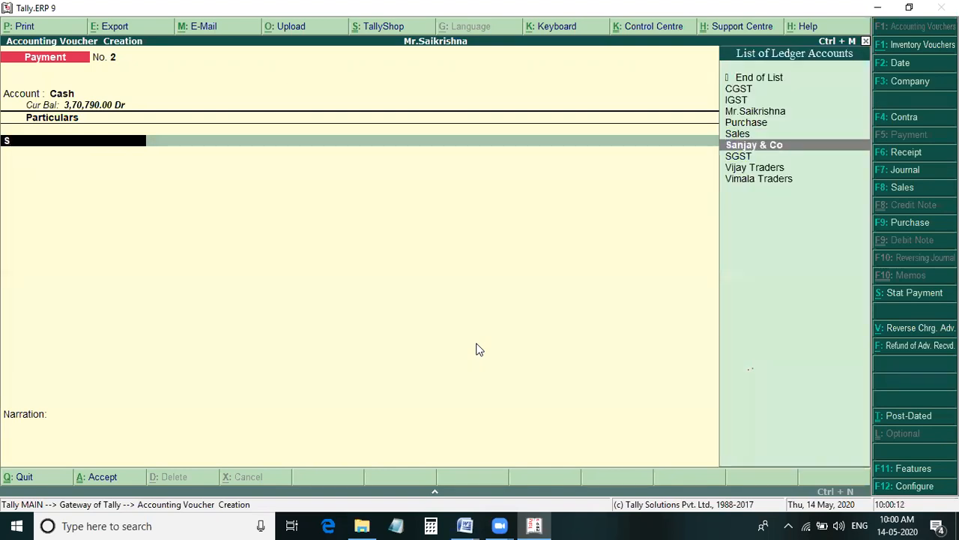
pyautogui.press('Return')
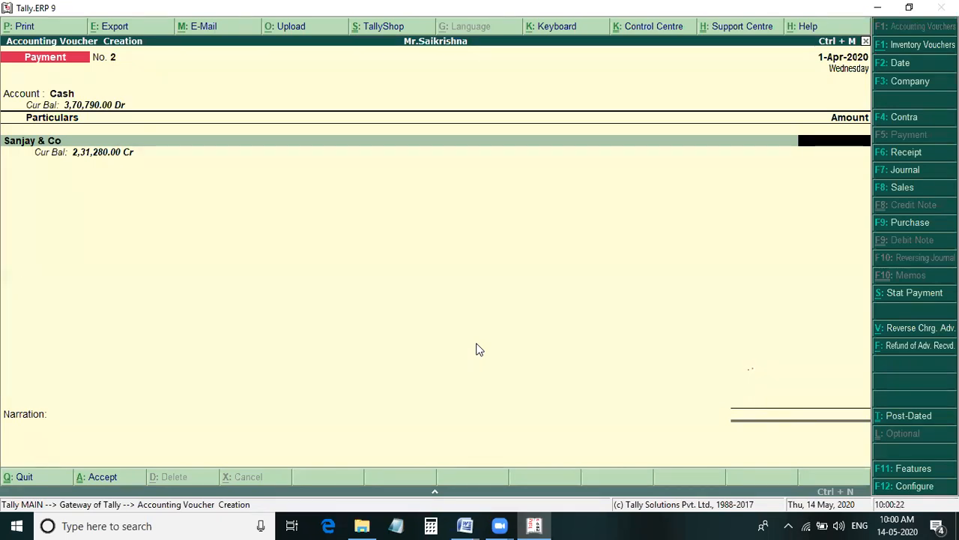
pyautogui.write('231280')
pyautogui.press('Return')
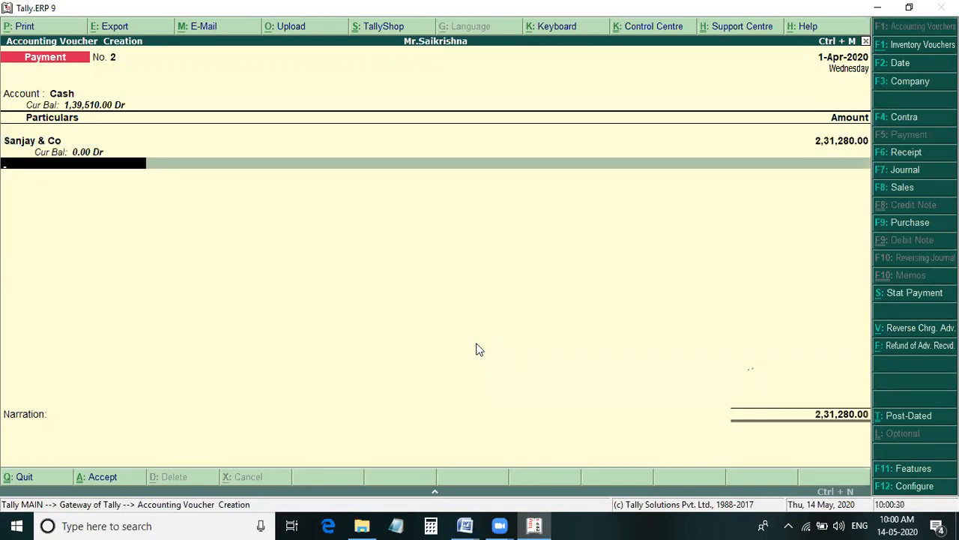
pyautogui.press('Return')
pyautogui.press('Return')
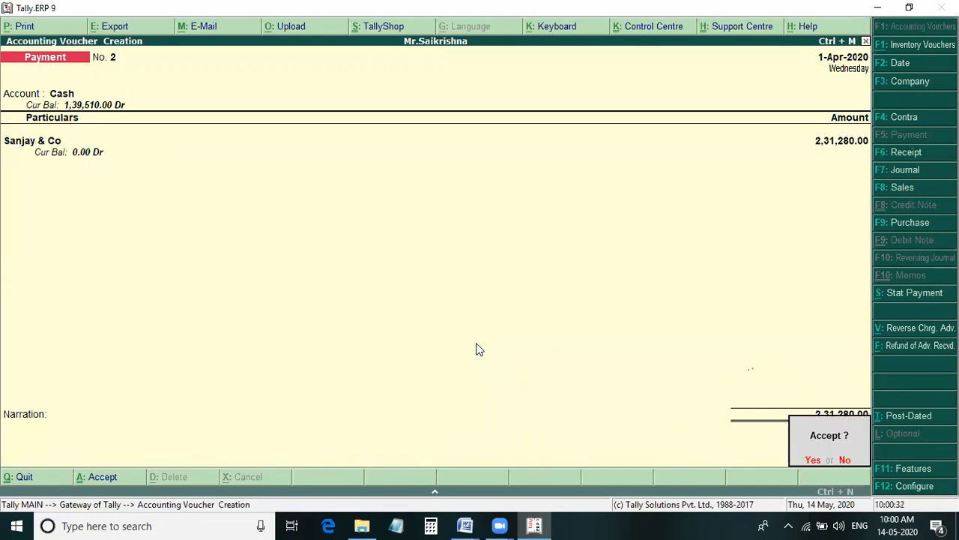
pyautogui.press('Return')
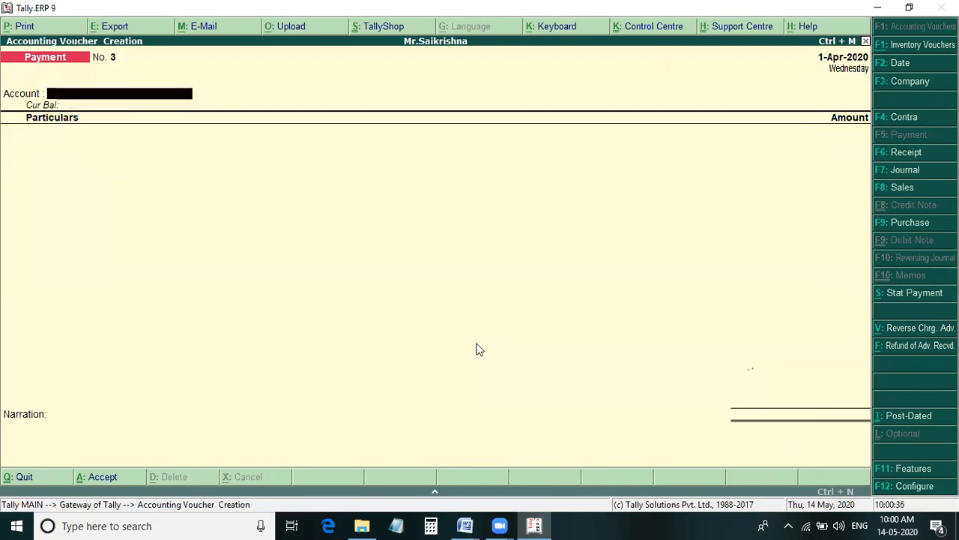
# - Look up transaction 8 in the Word notes and start a Tally receipt voucher with Cash as the account
pyautogui.hotkey('alt', 'Tab')
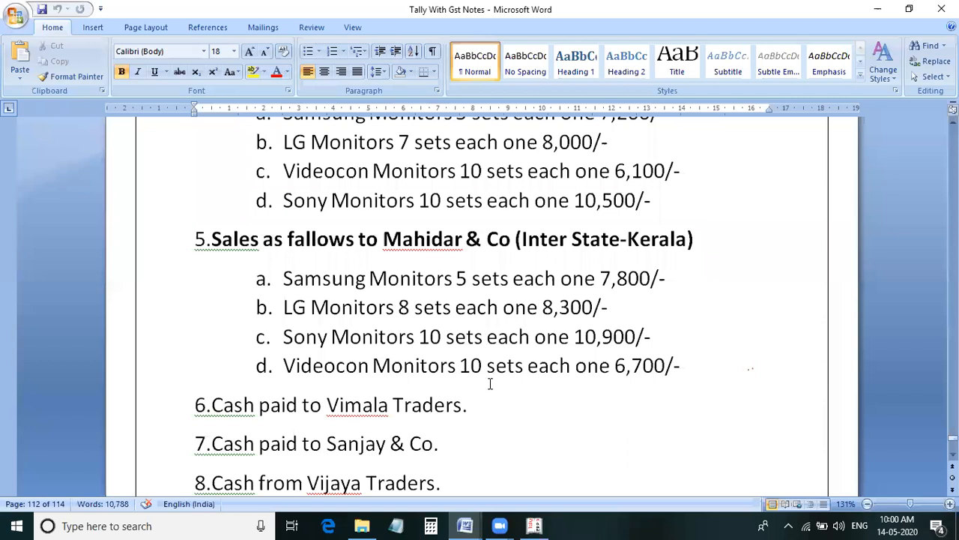
pyautogui.scroll(-1, 490, 383)
pyautogui.scroll(-1, 482, 386)
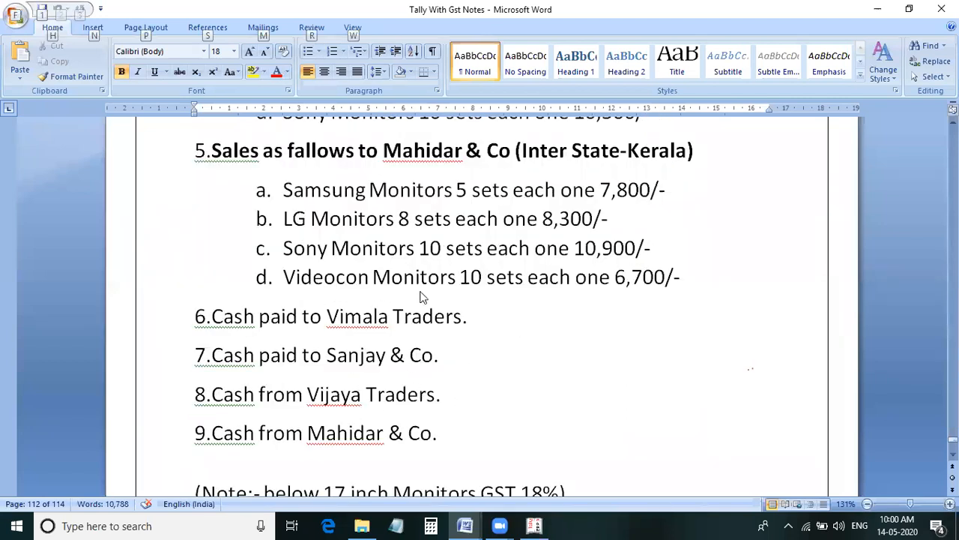
pyautogui.hotkey('alt', 'Tab')
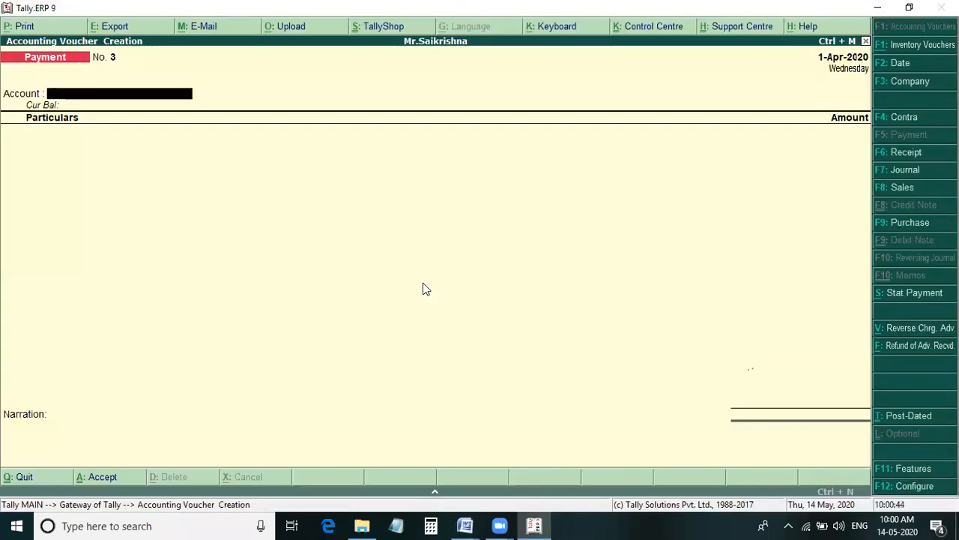
pyautogui.press('F6')
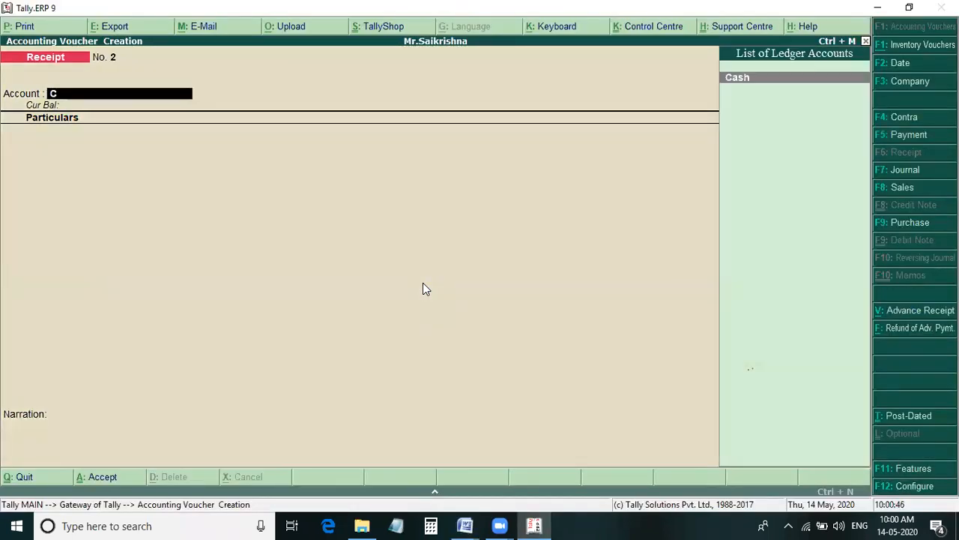
pyautogui.press('Return')
# - Enter Vijay Traders in the receipt voucher for 3,04,440, leave the narration blank, and save the voucher
pyautogui.write('V')
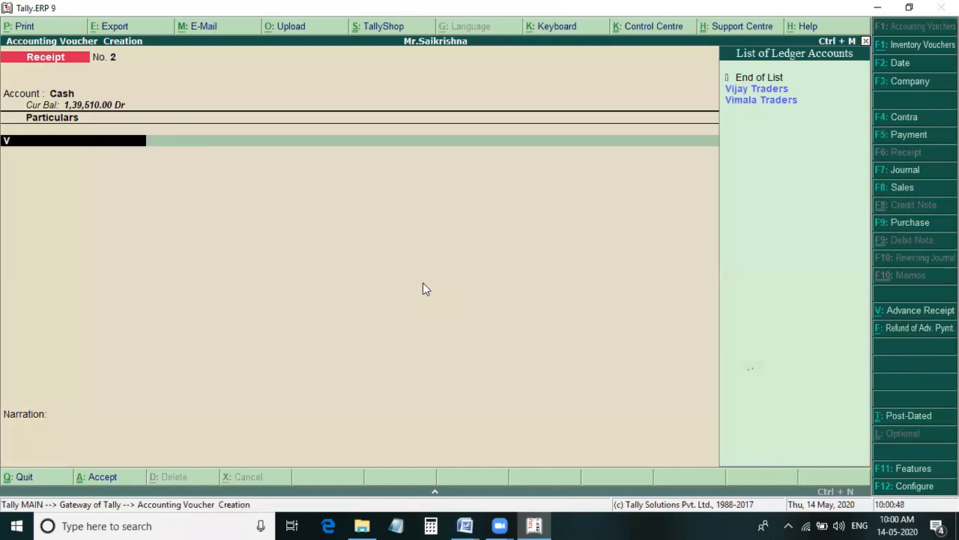
pyautogui.press('Down')
pyautogui.press('Return')
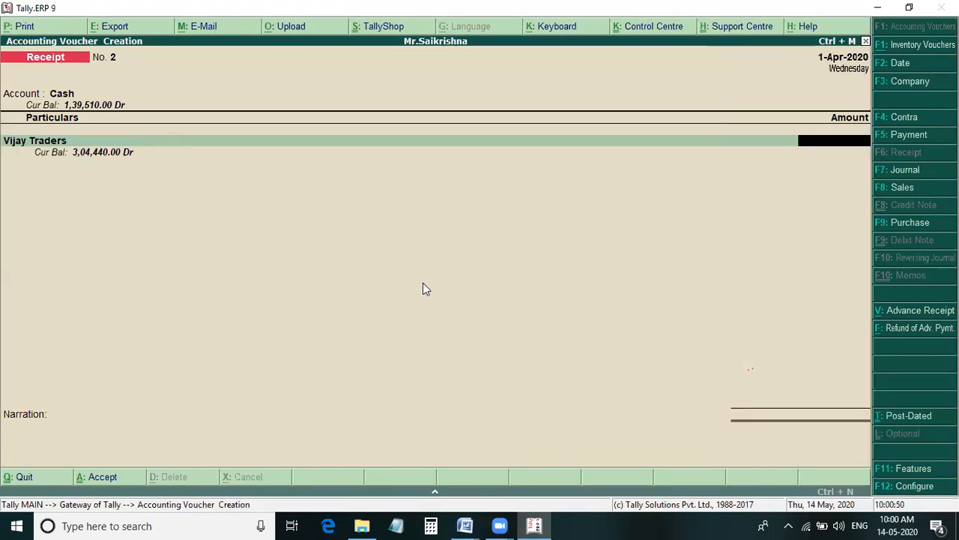
pyautogui.write('3,04,')
pyautogui.write('44')
pyautogui.write('0')
pyautogui.press('Return')
pyautogui.press('Return')
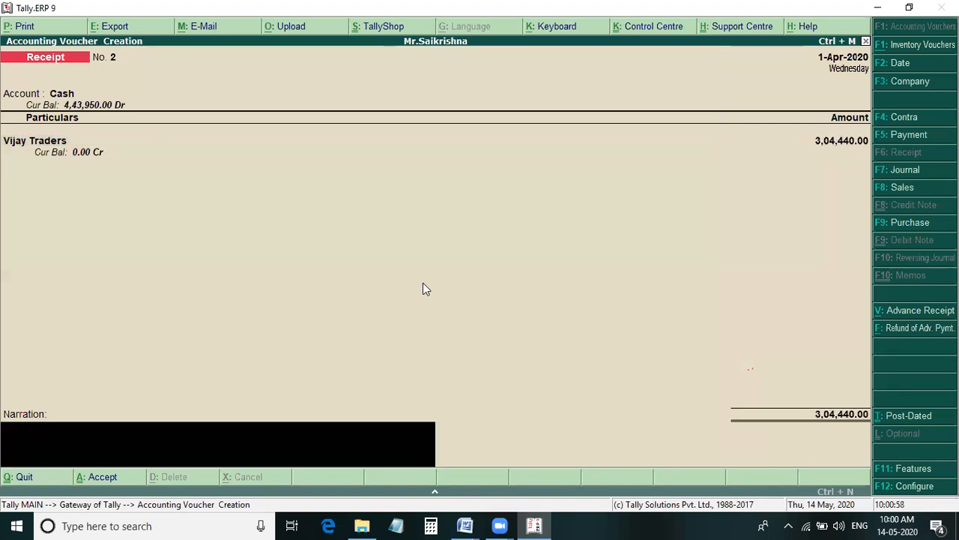
pyautogui.press('Return')
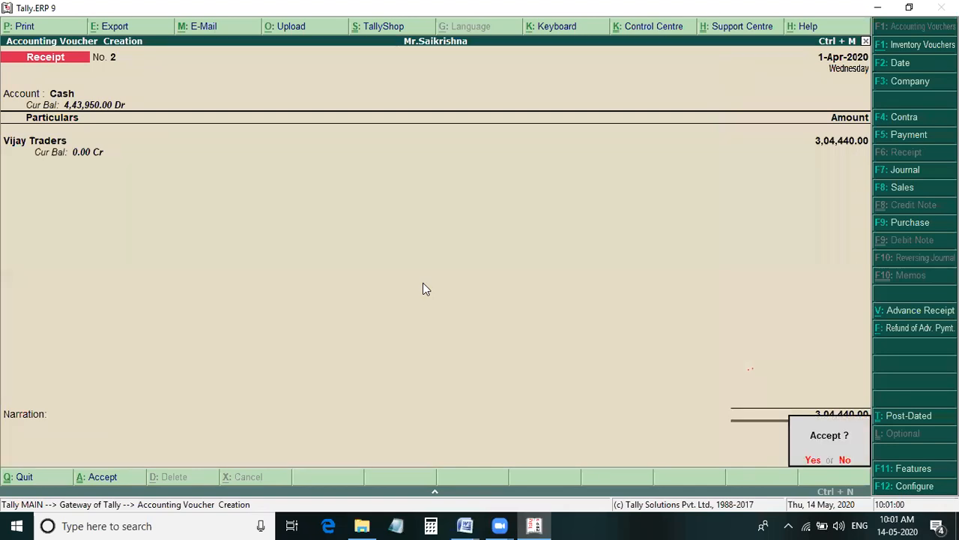
pyautogui.press('Return')
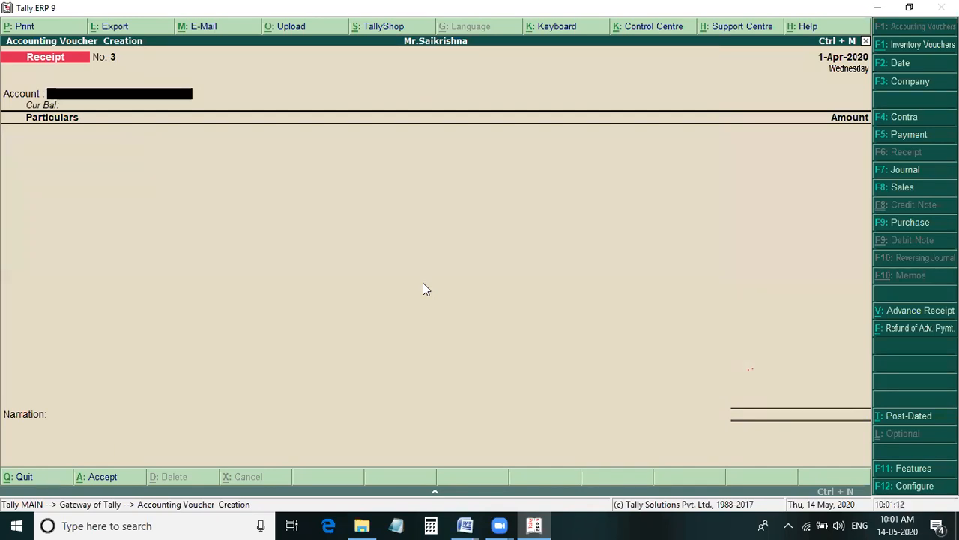
# - Record a cash receipt of 3,32,052 from Mahidhar & Co, with no narration, and save the voucher
pyautogui.write('C')
pyautogui.press('Return')
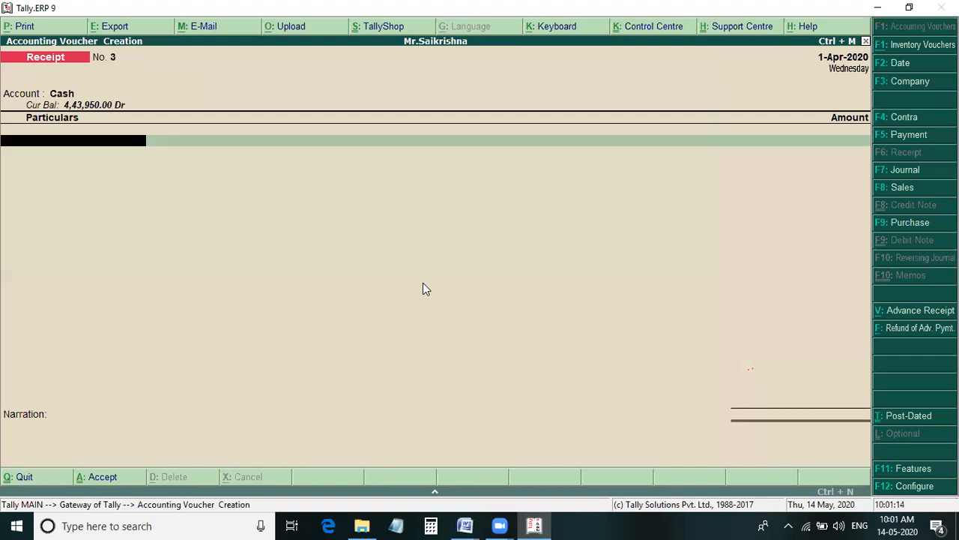
pyautogui.write('M')
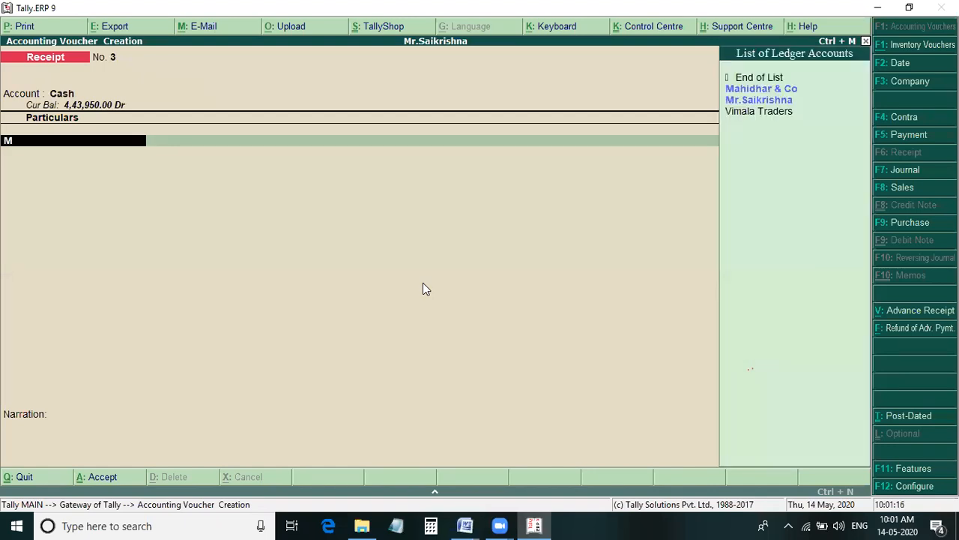
pyautogui.press('Down')
pyautogui.press('Return')
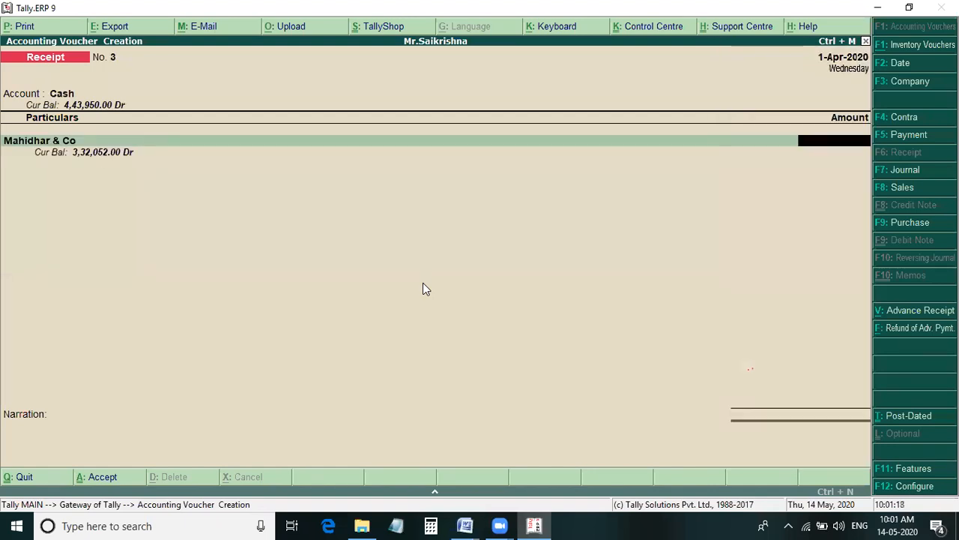
pyautogui.write('332052')
pyautogui.press('Return')
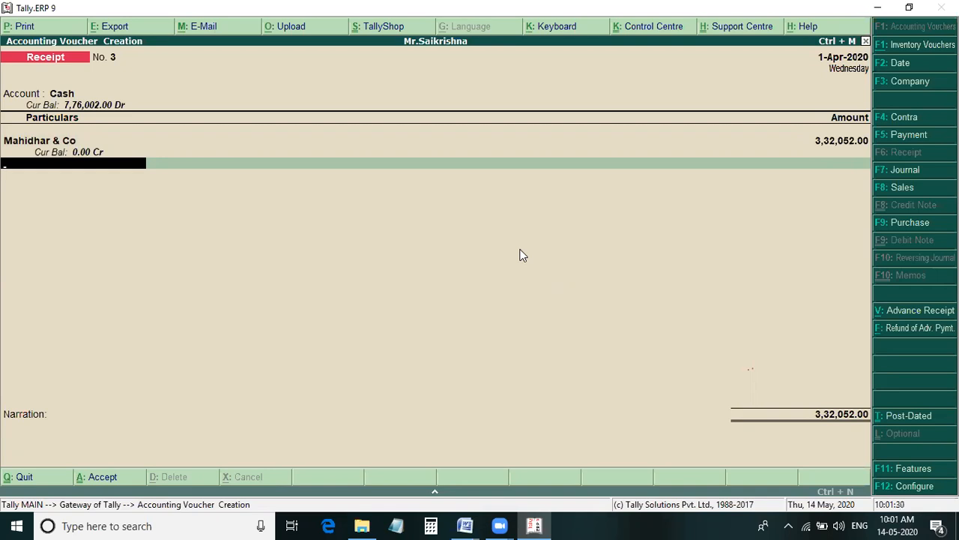
pyautogui.press('Return')
pyautogui.press('Return')
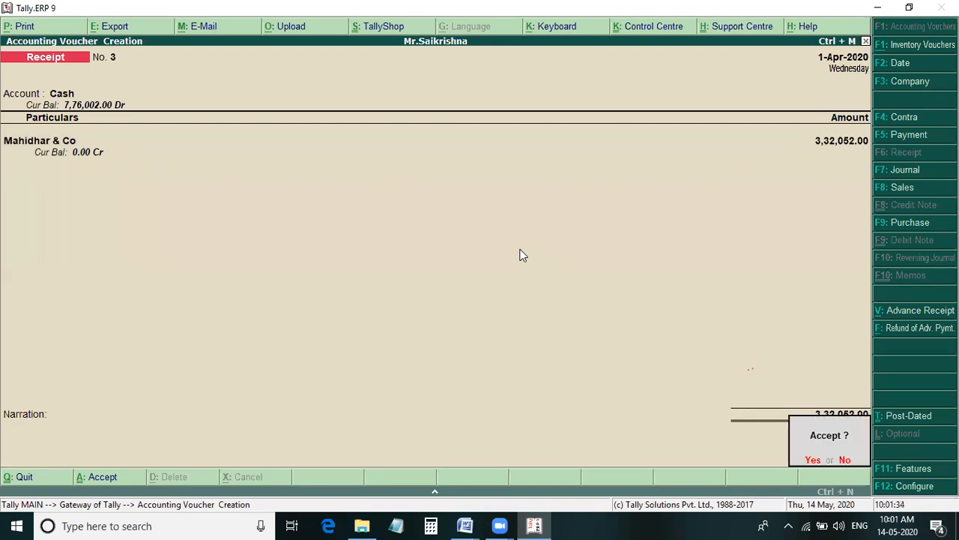
pyautogui.press('Return')
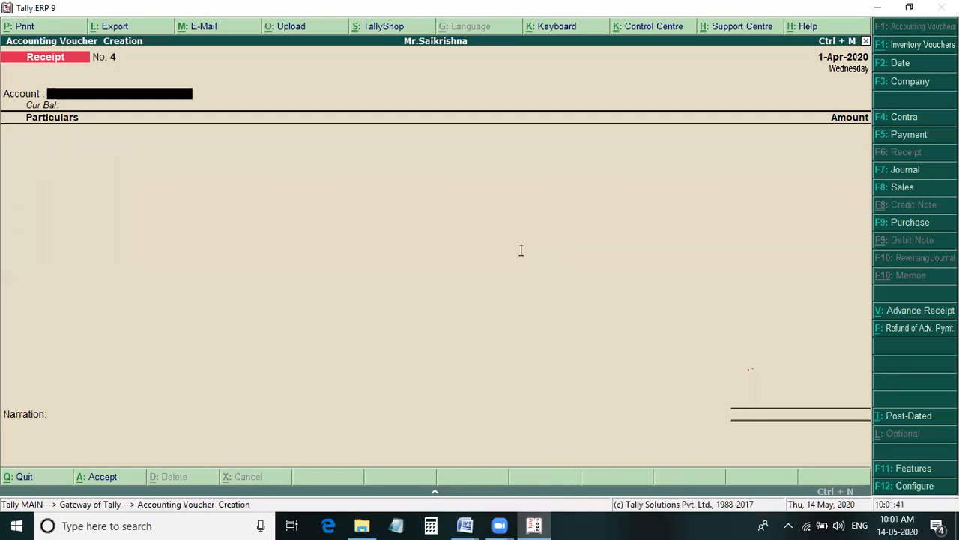
# - Check the Word notes for remaining transactions and start a Tally payment voucher with Cash as the account
pyautogui.hotkey('alt', 'Tab')
pyautogui.scroll(-2, 439, 337)
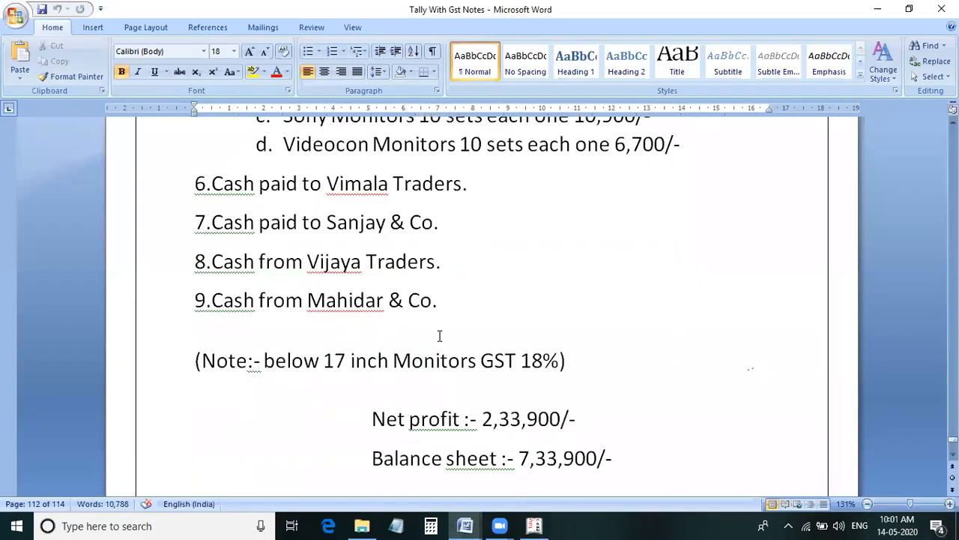
pyautogui.hotkey('alt', 'Tab')
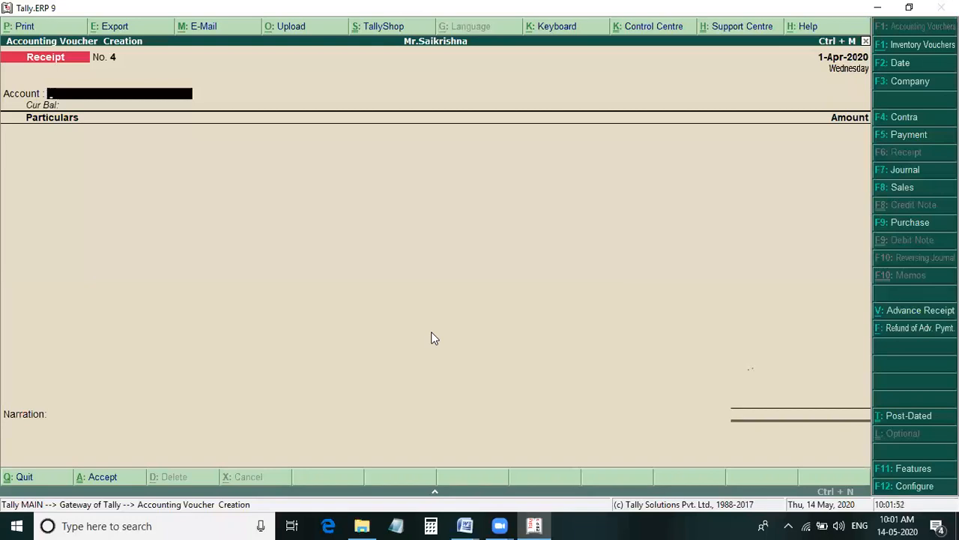
pyautogui.press('F5')
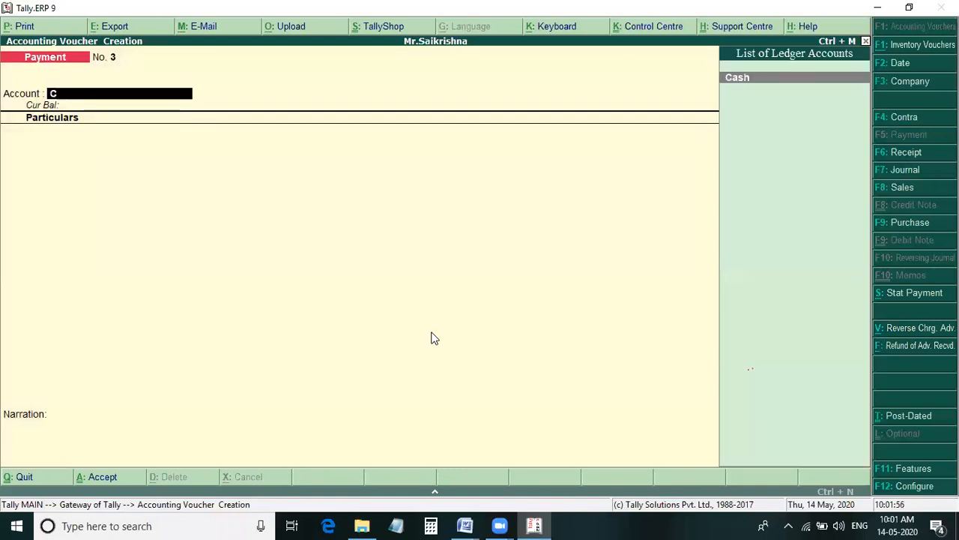
pyautogui.press('Return')
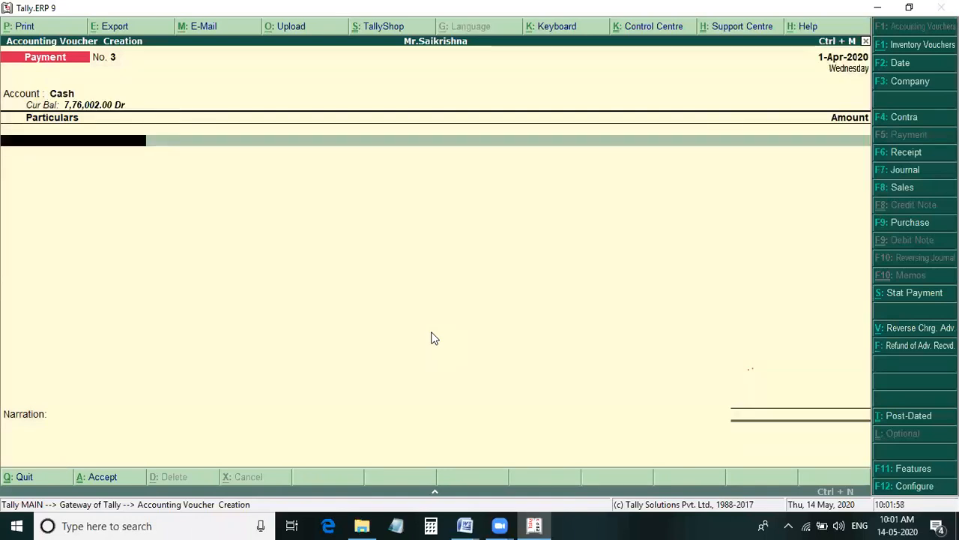
# - Add the SGST ledger to the cash payment voucher with an amount of 13,365
pyautogui.write('S')
pyautogui.press('Down')
pyautogui.press('Down')
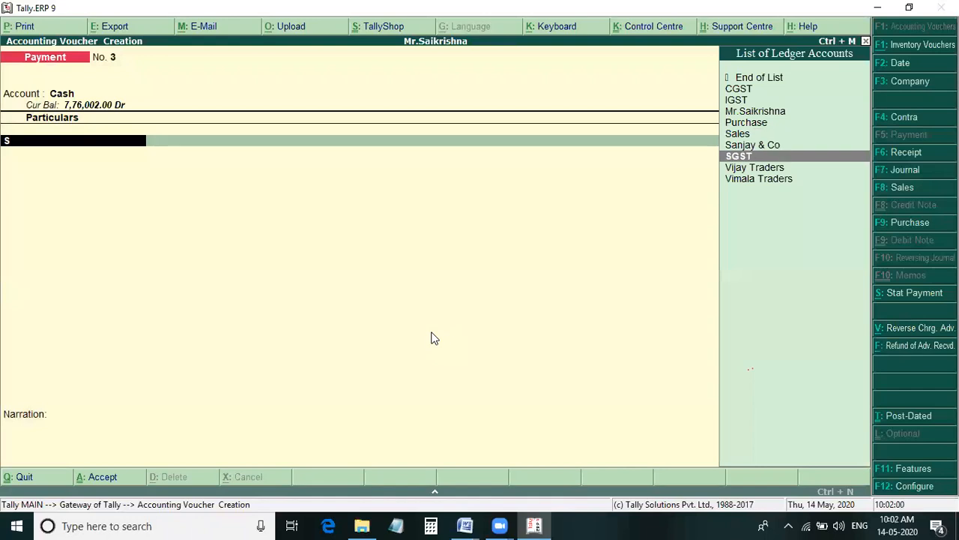
pyautogui.press('Return')
pyautogui.write('1')
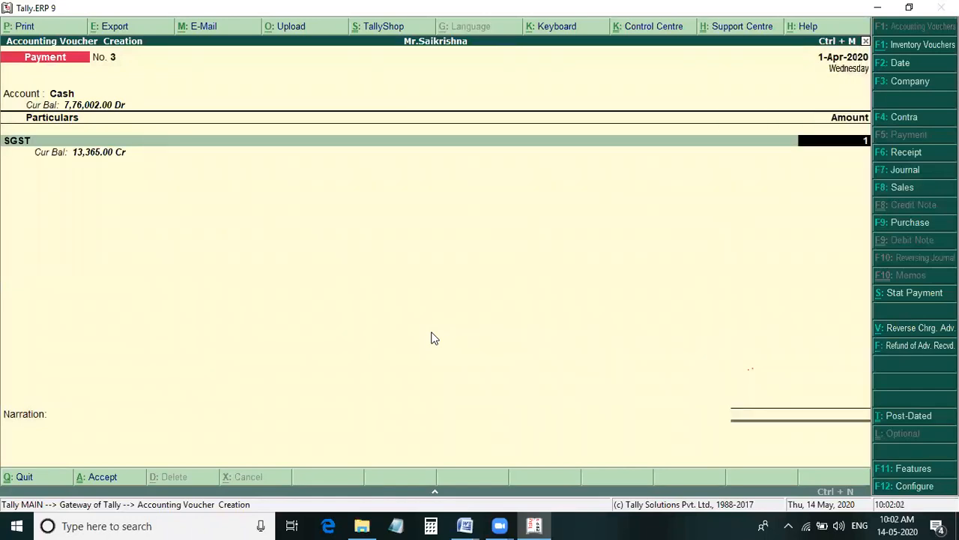
pyautogui.write('3365')
pyautogui.press('Return')
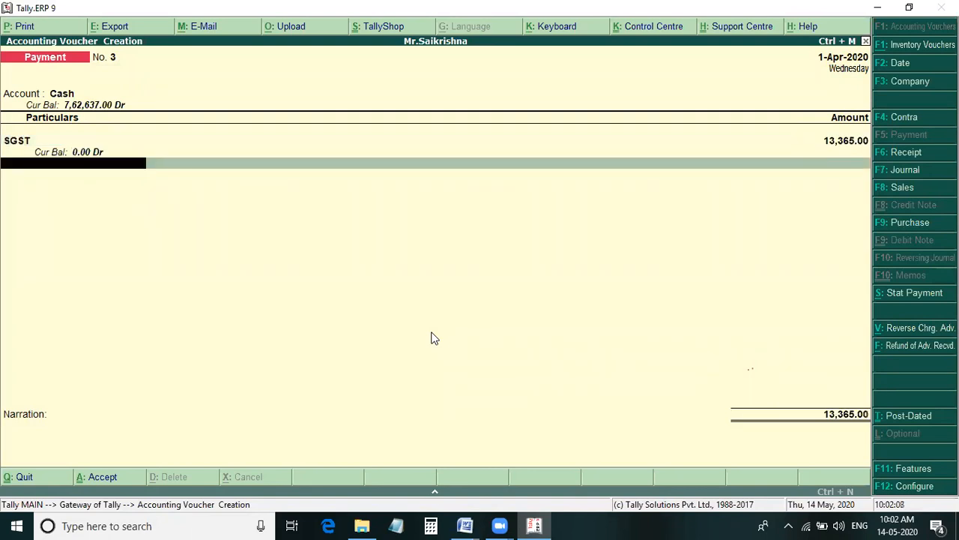
# - Finish the SGST payment voucher with no further ledgers and no narration, and save it
pyautogui.press('Return')
pyautogui.press('Return')
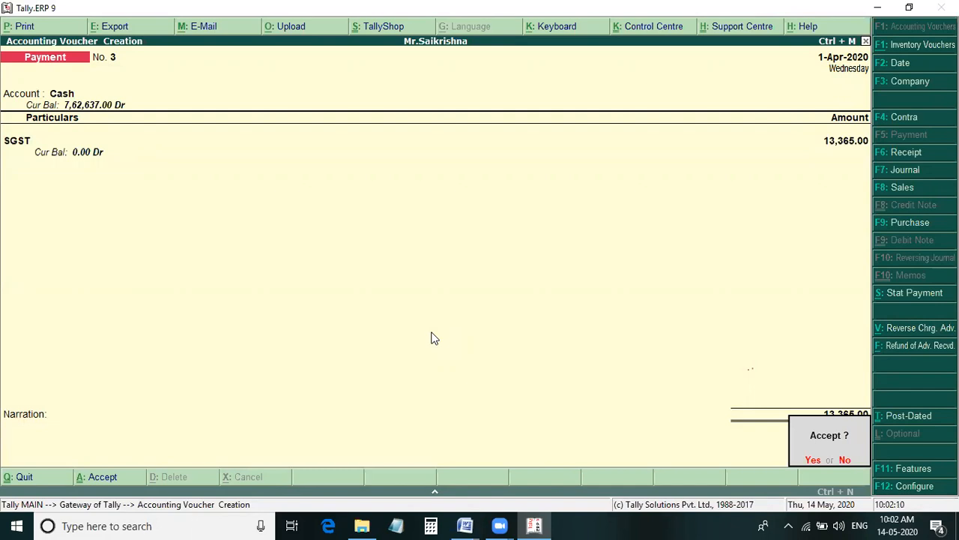
pyautogui.press('Return')
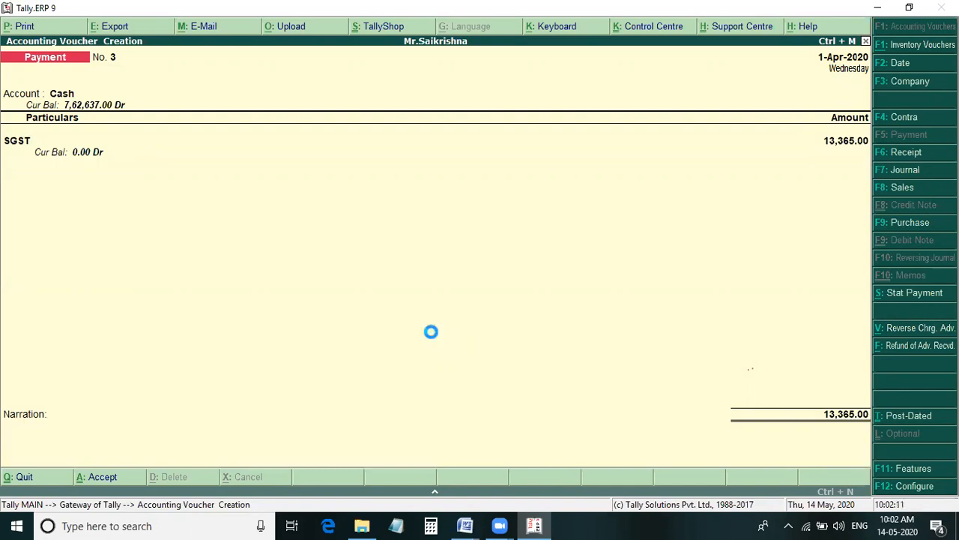
# - Record a cash payment of 13,365 to the CGST ledger, leave the narration blank, and save the voucher
pyautogui.write('C')
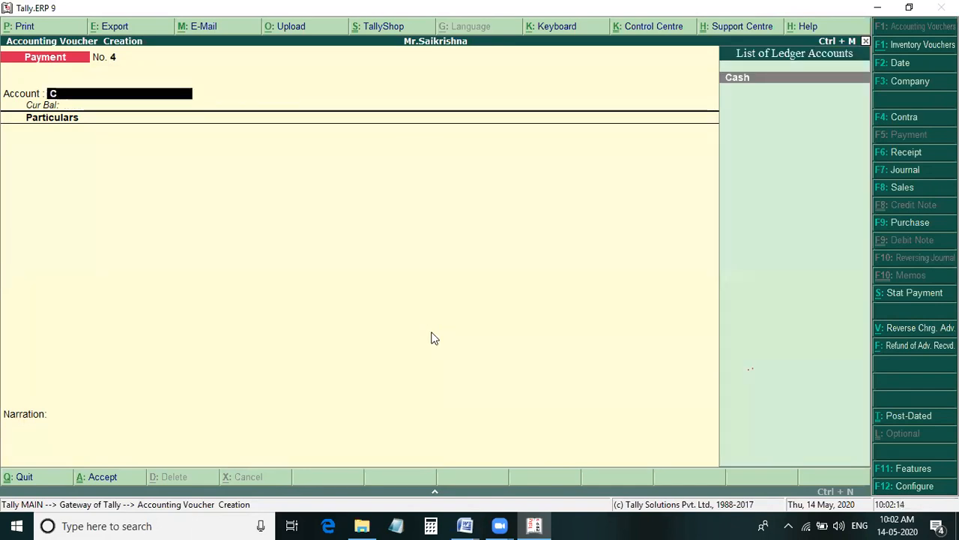
pyautogui.press('Return')
pyautogui.write('C')
pyautogui.press('Return')
pyautogui.write('13')
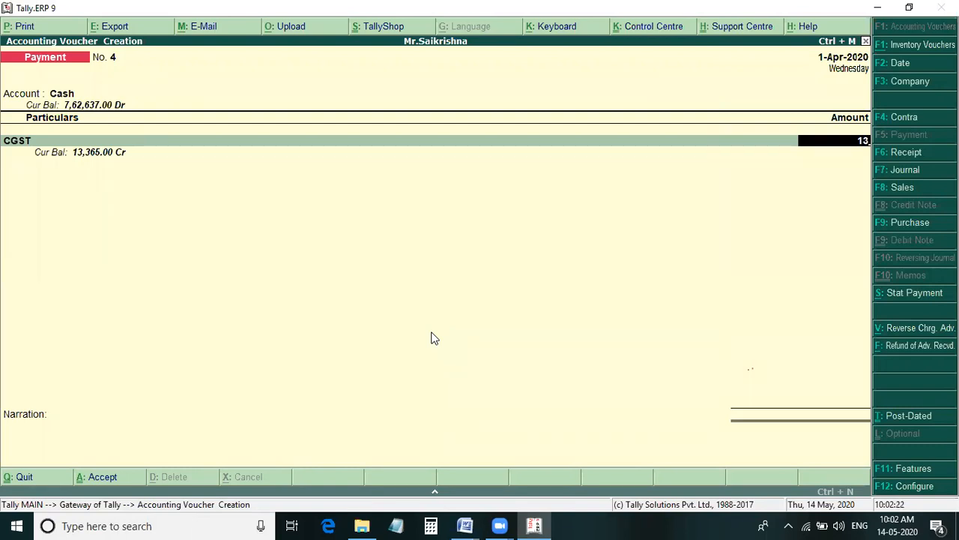
pyautogui.write('365')
pyautogui.press('Return')
pyautogui.press('Return')
pyautogui.press('Return')
pyautogui.press('Return')
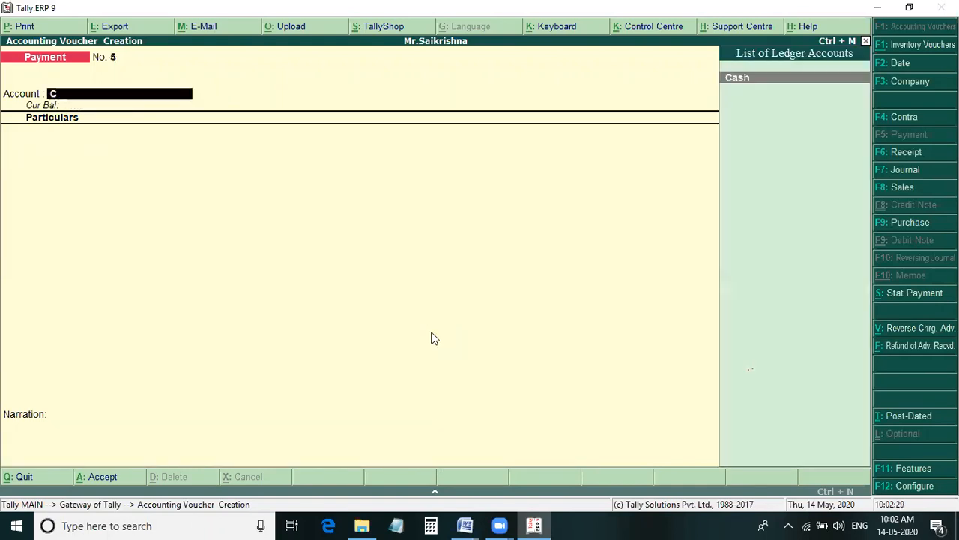
# - Start another payment voucher from Cash and enter the IGST ledger with an amount of 15,732
pyautogui.press('Return')
pyautogui.write('IG')
pyautogui.press('Return')
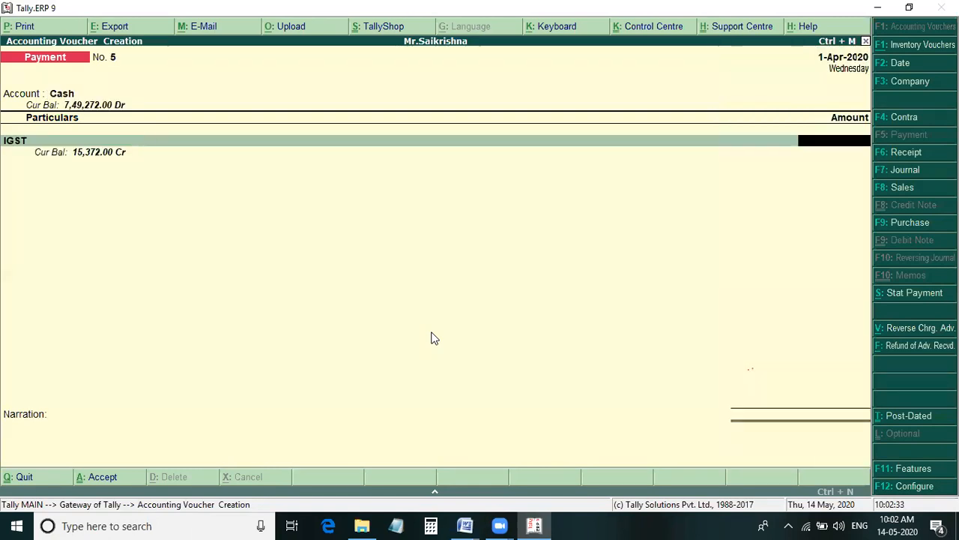
pyautogui.write('15732')
pyautogui.press('Return')
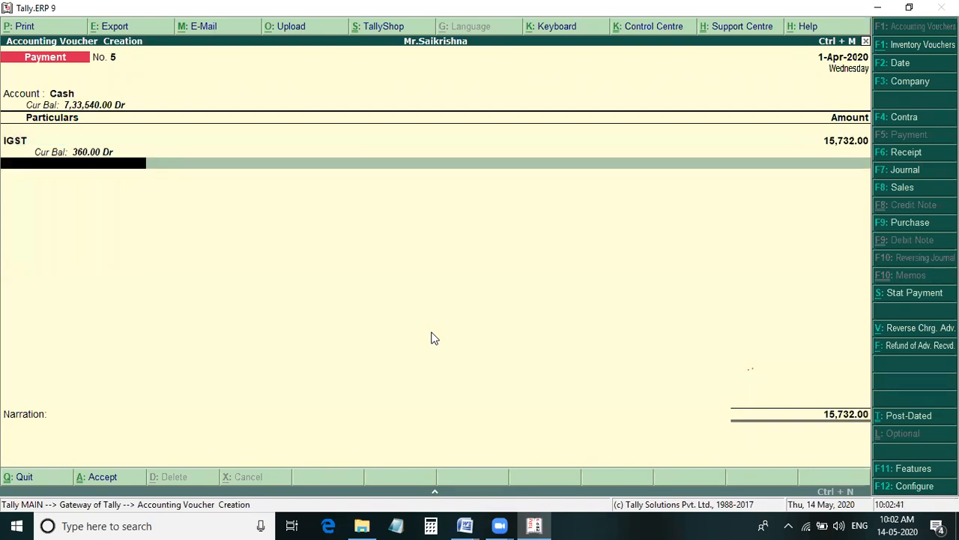
pyautogui.press('Return')
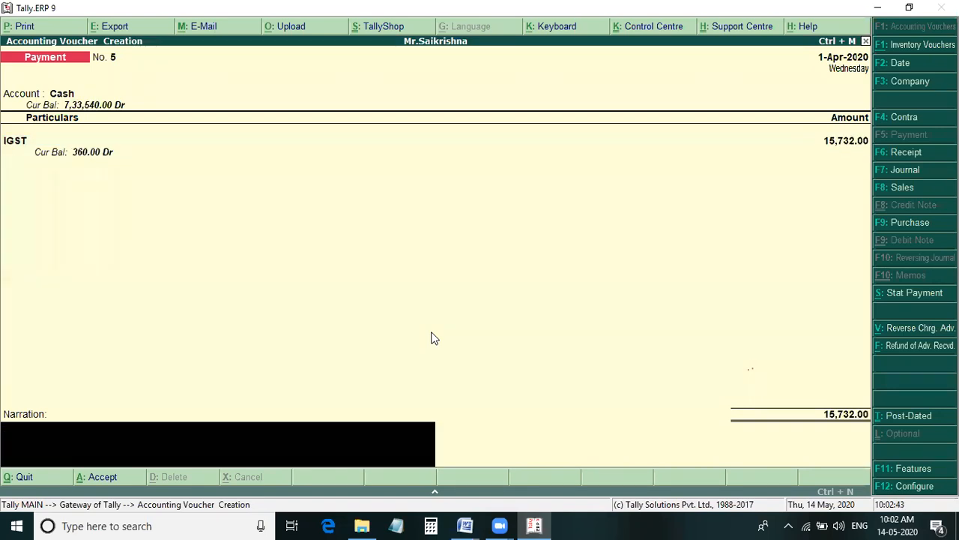
# - Correct the IGST amount in the payment voucher to 15,372
pyautogui.press('BackSpace')
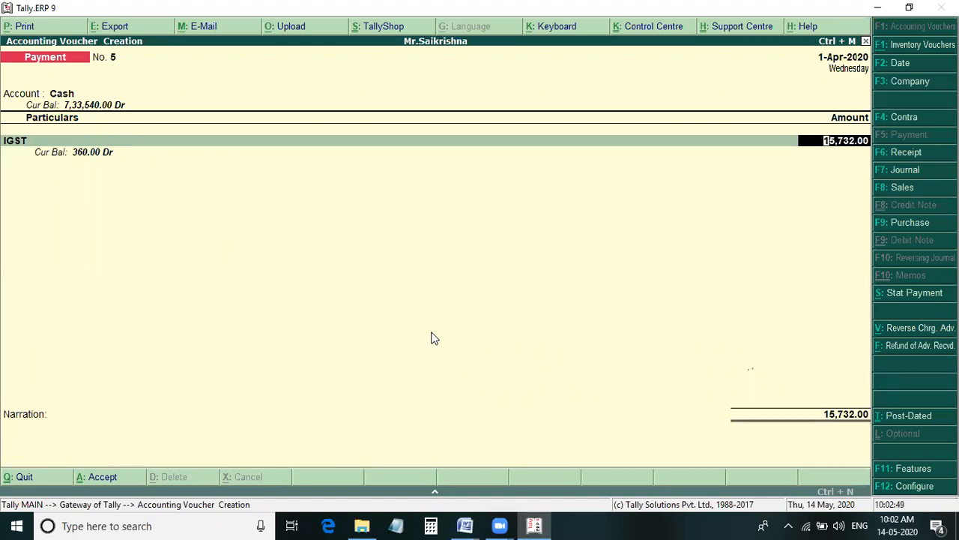
pyautogui.press('BackSpace')
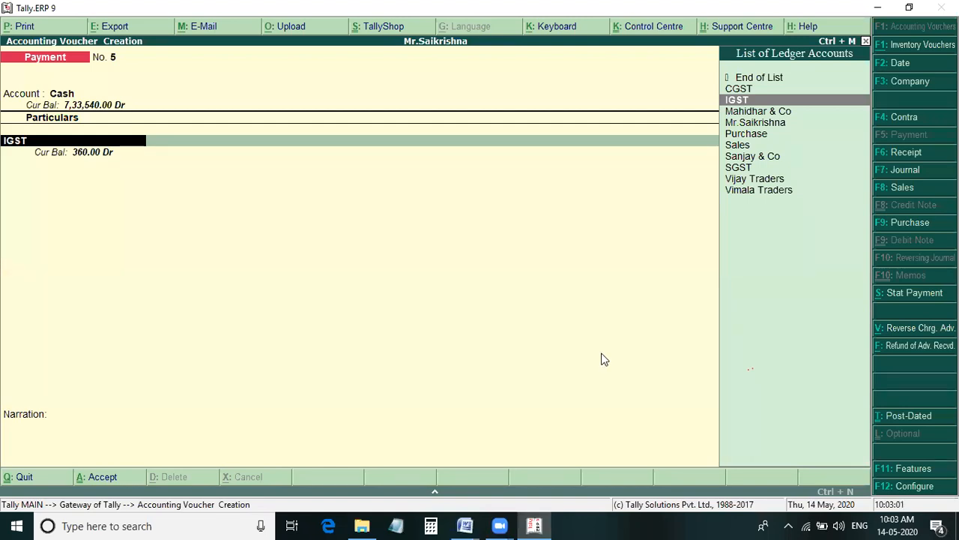
pyautogui.press('Return')
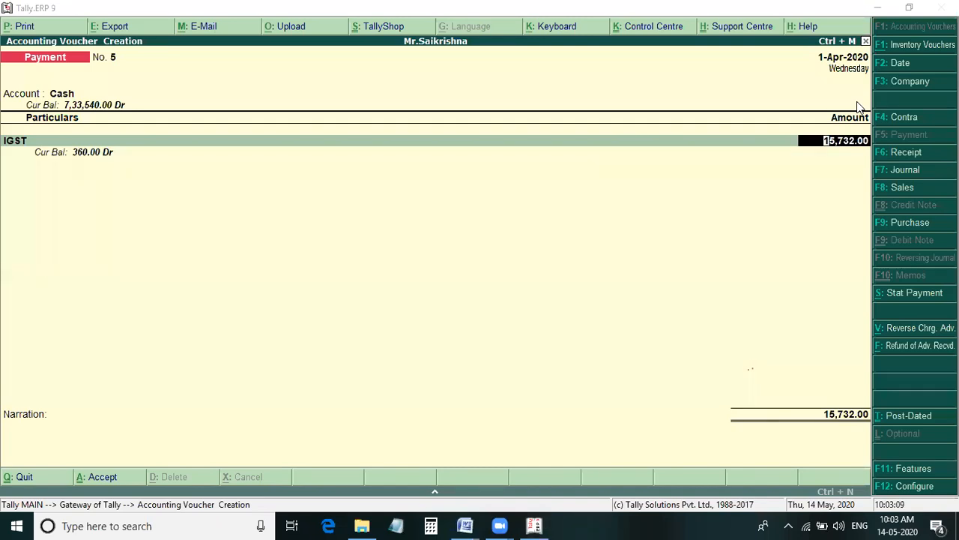
pyautogui.click(837, 283)
pyautogui.press('Return')
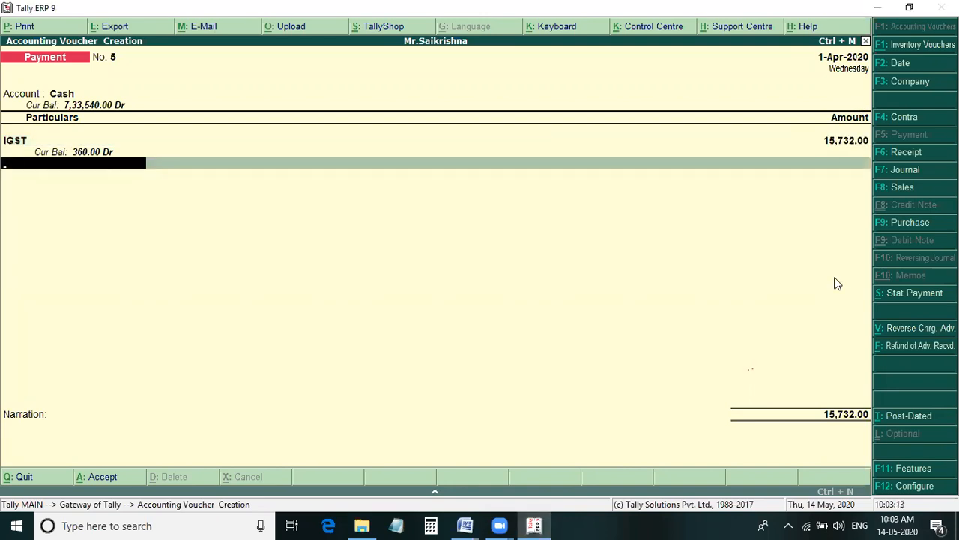
pyautogui.press('BackSpace')
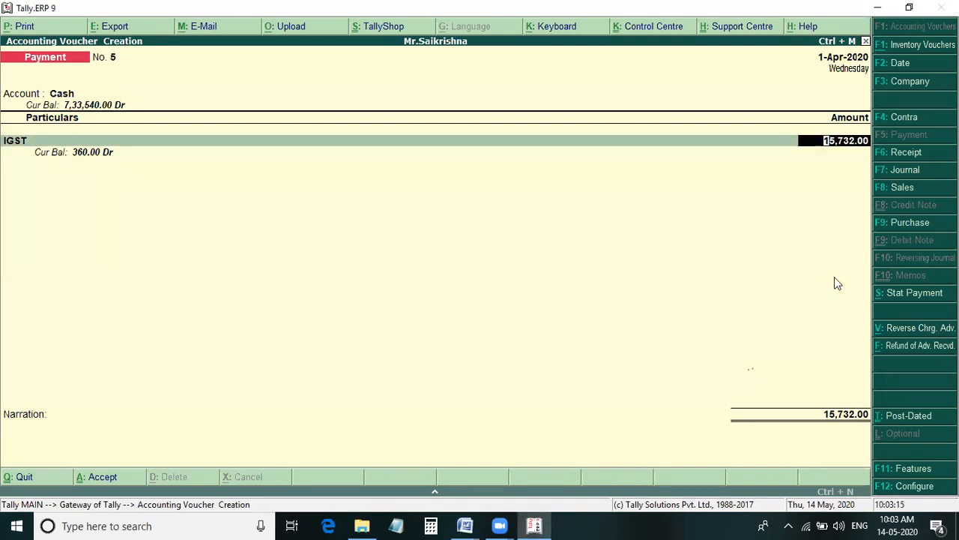
pyautogui.press('Delete')
pyautogui.press('Delete')
pyautogui.press('Delete')
pyautogui.press('Delete')
pyautogui.press('Delete')
pyautogui.press('Delete')
pyautogui.press('Delete')
pyautogui.press('Delete')
pyautogui.press('Return')
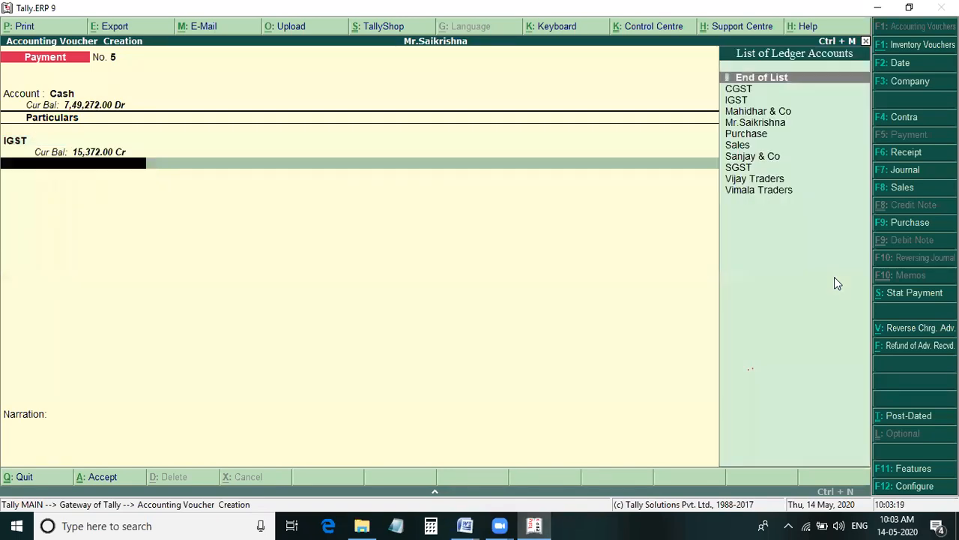
pyautogui.press('BackSpace')
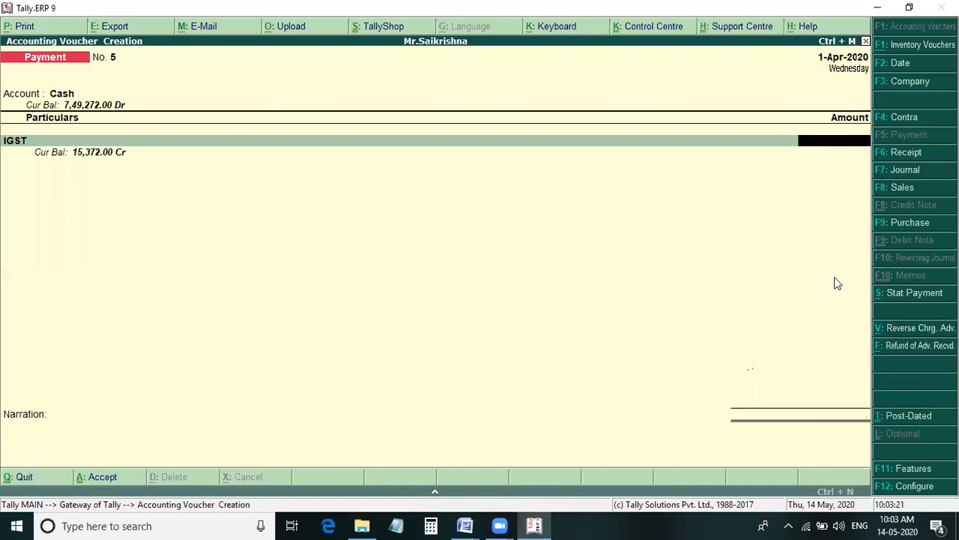
pyautogui.write('5372.')
pyautogui.press('Return')
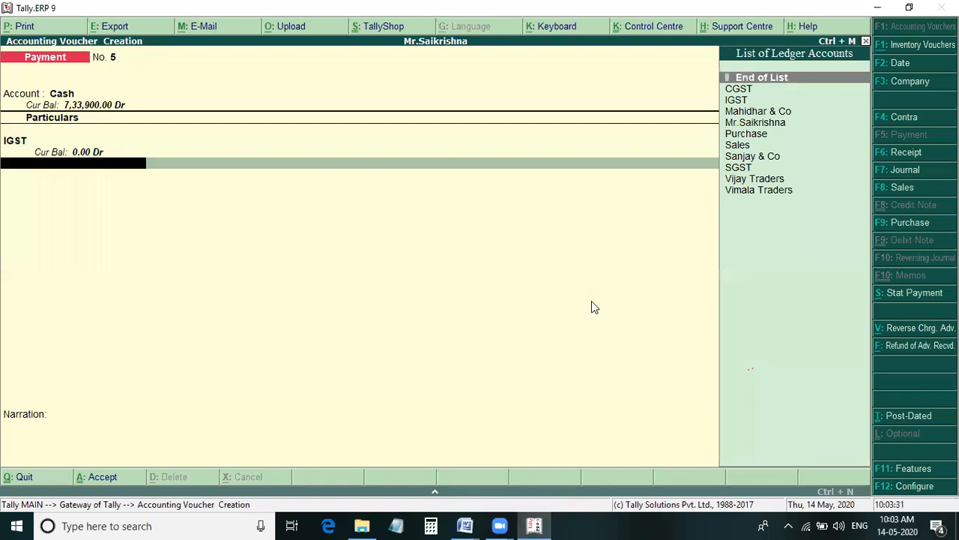
# - Leave the narration of the IGST payment voucher blank and save the voucher
pyautogui.press('Return')
pyautogui.press('Return')
pyautogui.press('Return')
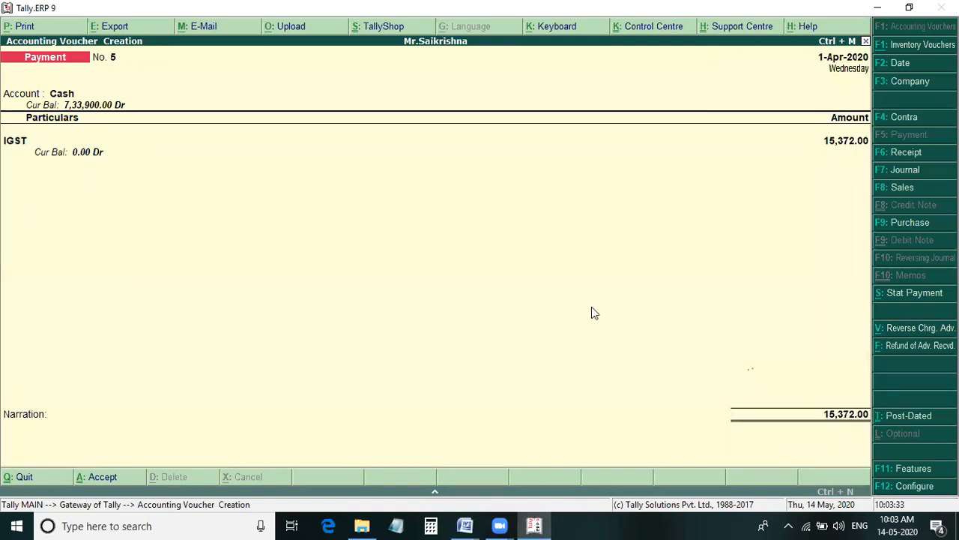
# - Leave voucher entry, open the Balance Sheet, and compare it with the net profit and balance sheet figures in the Word notes
pyautogui.moveTo(514, 524)
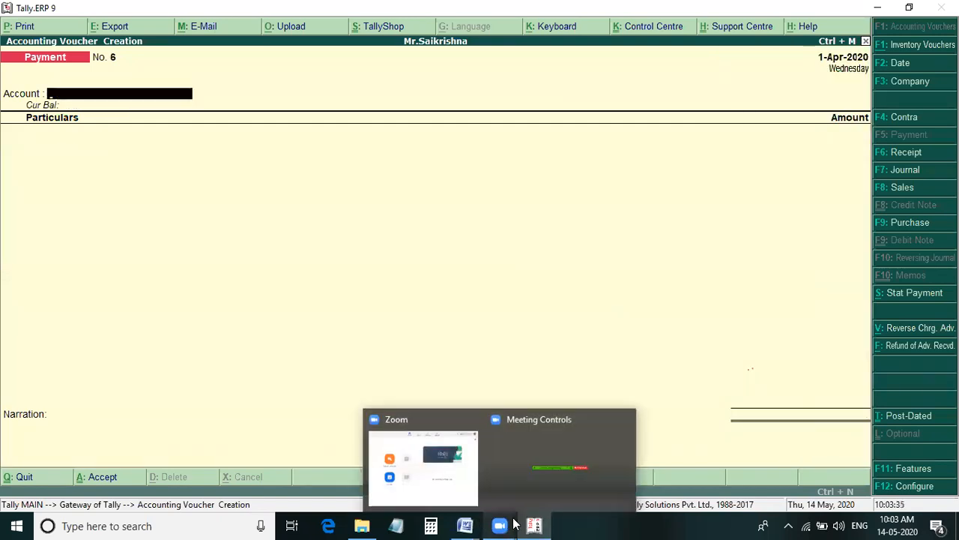
pyautogui.press('Escape')
pyautogui.press('Return')
pyautogui.press('b')
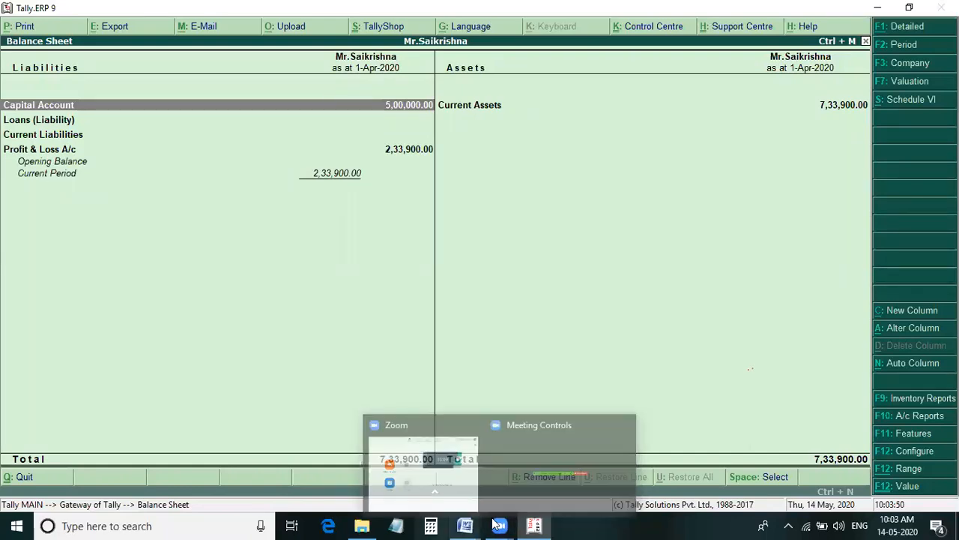
pyautogui.hotkey('alt', 'Tab')
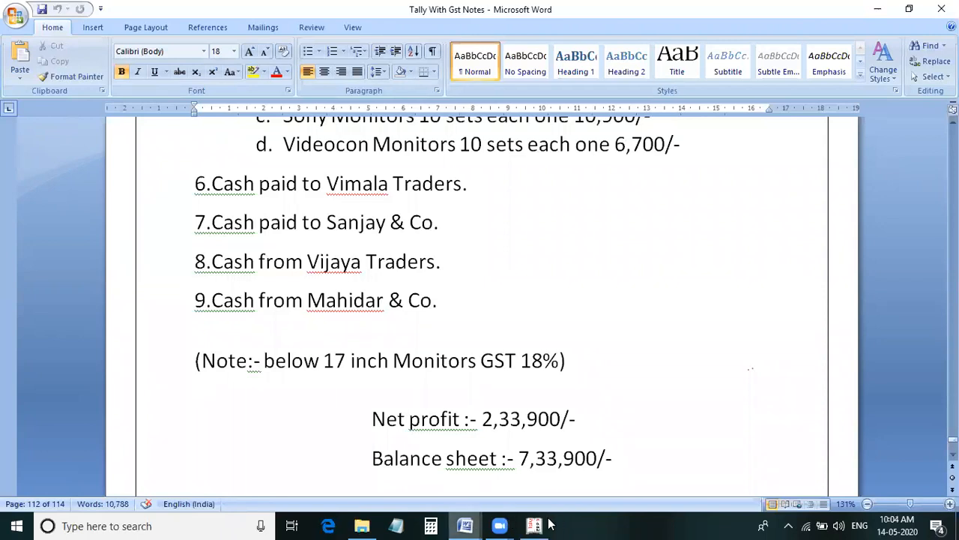
pyautogui.hotkey('alt', 'Tab')
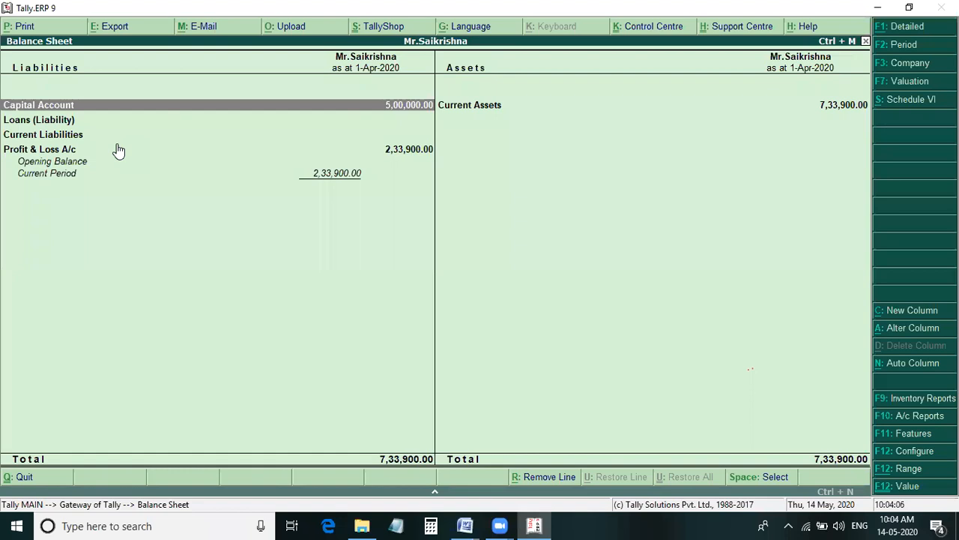
# - Examine the Current Liabilities group and its Sundry Creditors summary from the Balance Sheet, and return to the report
pyautogui.press('Down')
pyautogui.press('Down')
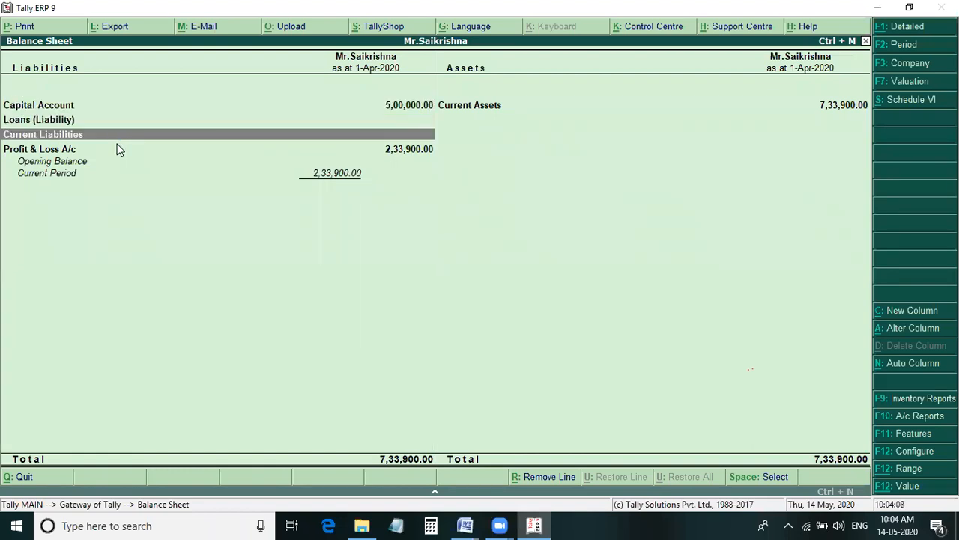
pyautogui.press('Return')
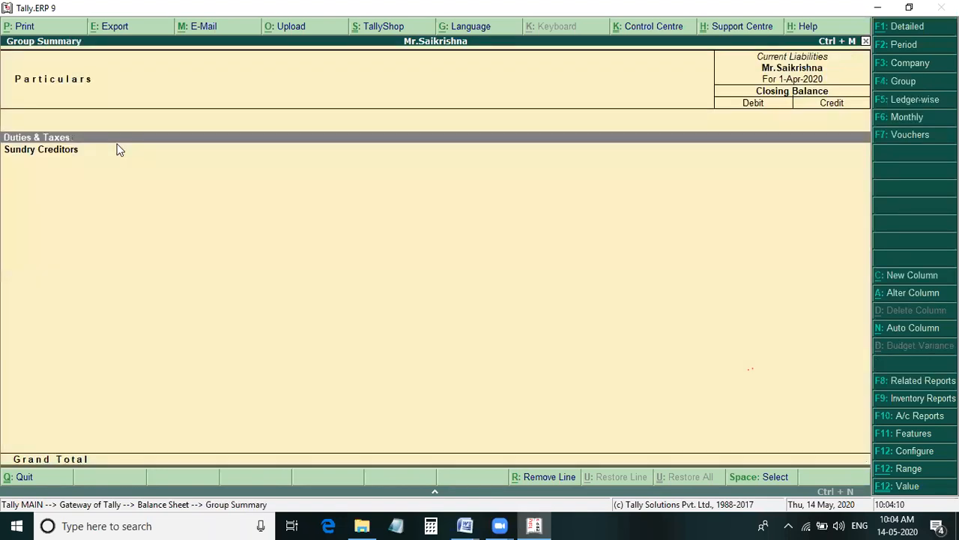
pyautogui.press('Down')
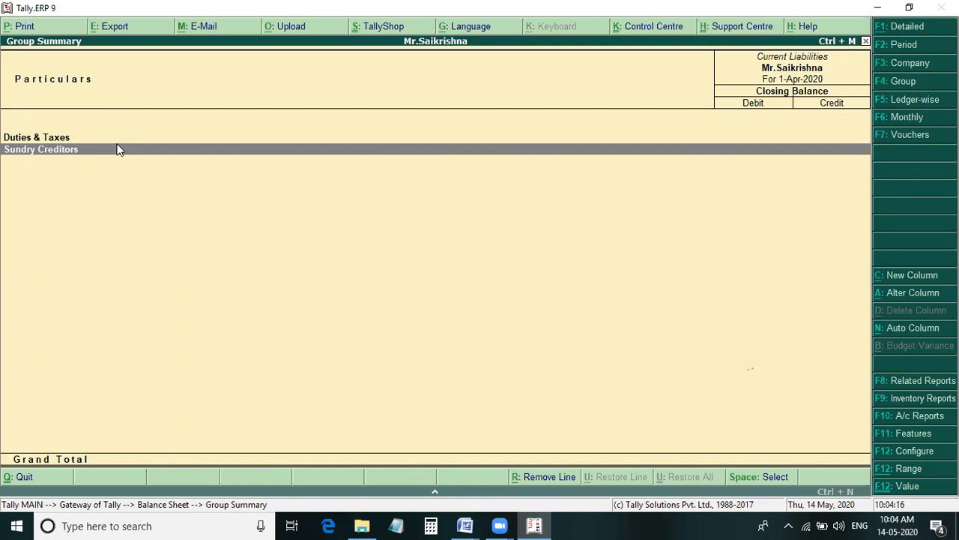
pyautogui.press('Return')
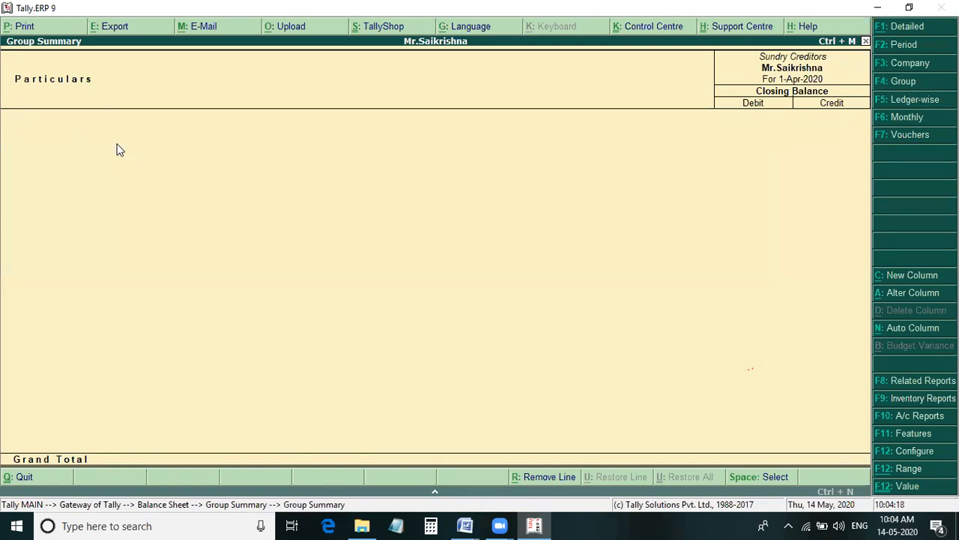
pyautogui.press('Escape')
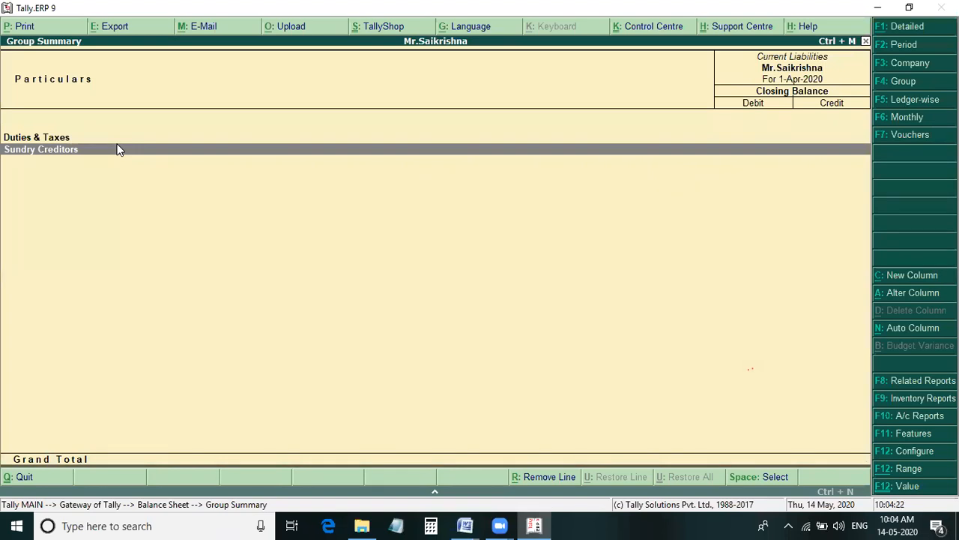
pyautogui.press('Escape')
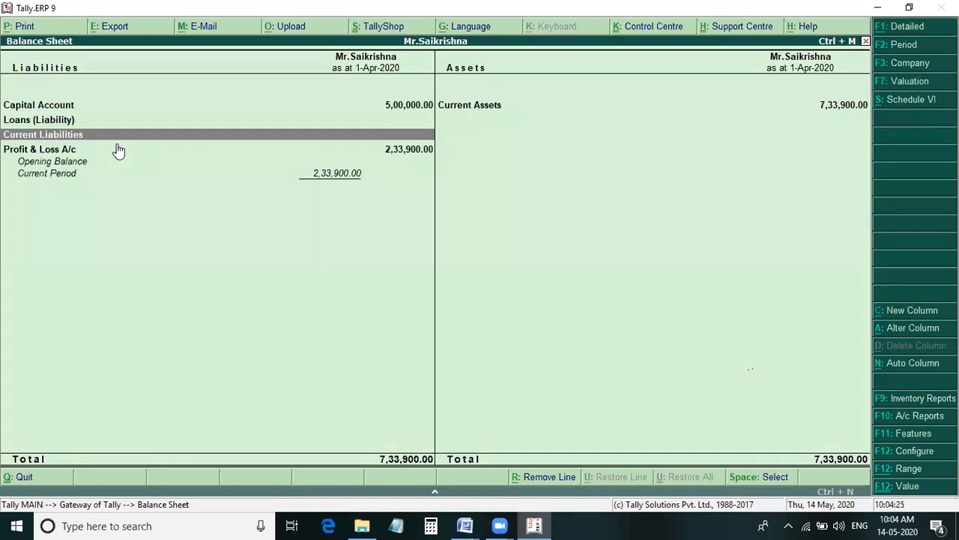
# - Examine the Current Assets group on the Balance Sheet for closing stock, sundry debtors and cash, and return to the report
pyautogui.press('Up')
pyautogui.press('Up')
pyautogui.press('Right')
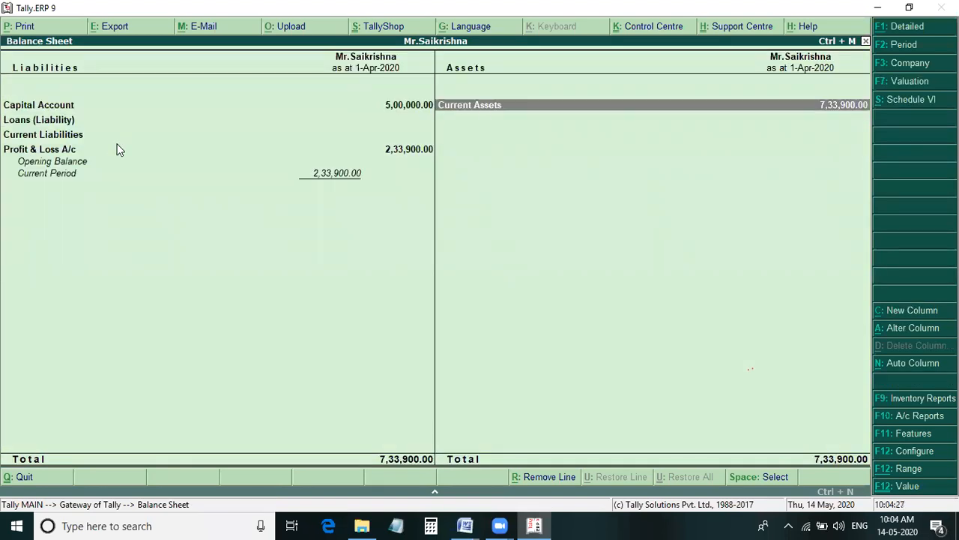
pyautogui.press('Return')
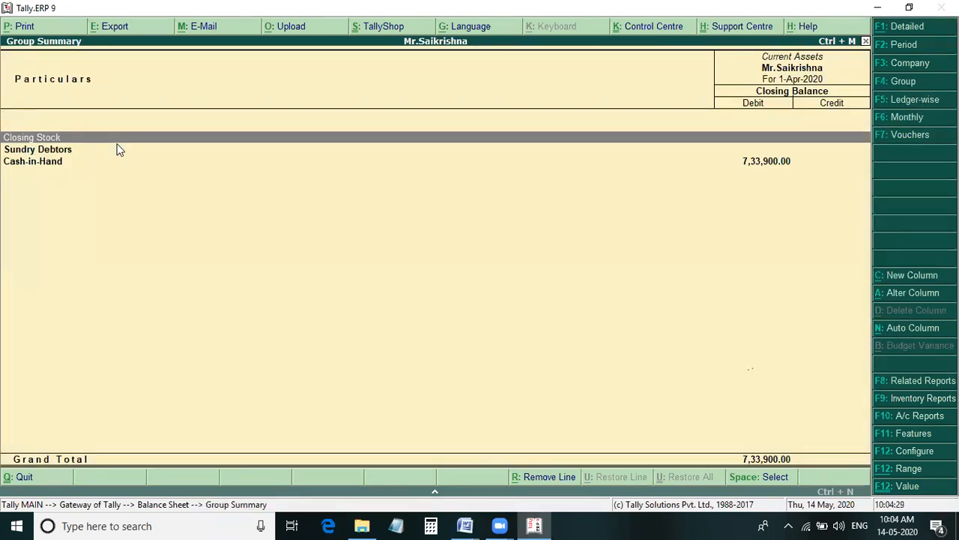
pyautogui.press('Down')
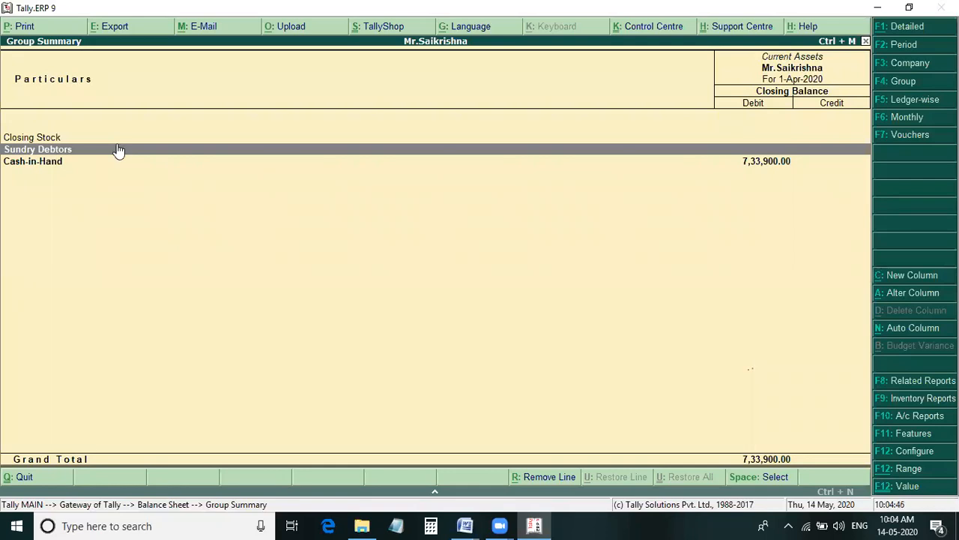
pyautogui.press('Escape')
pyautogui.press('Left')
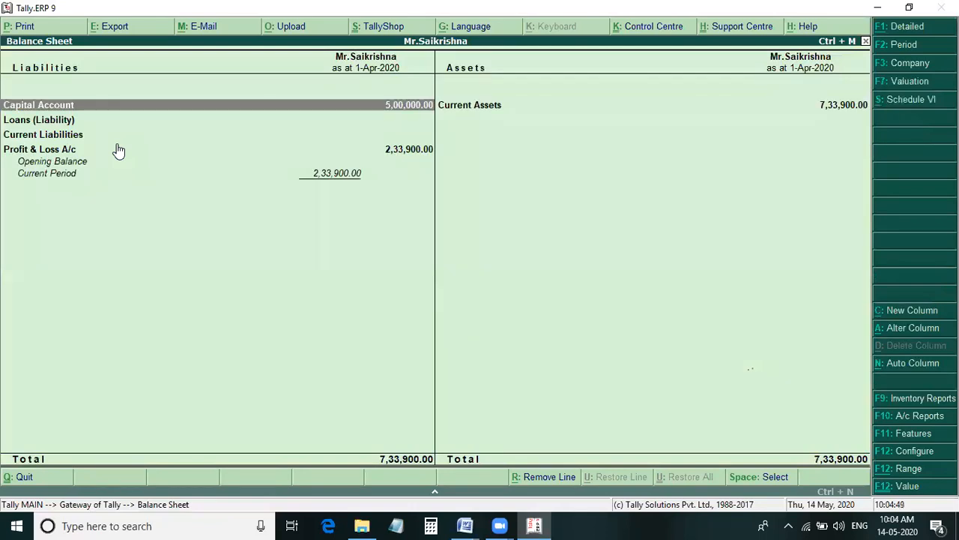
# - Recheck Duties & Taxes and Sundry Creditors under Current Liabilities, and close the Balance Sheet
pyautogui.press('Down')
pyautogui.press('Down')
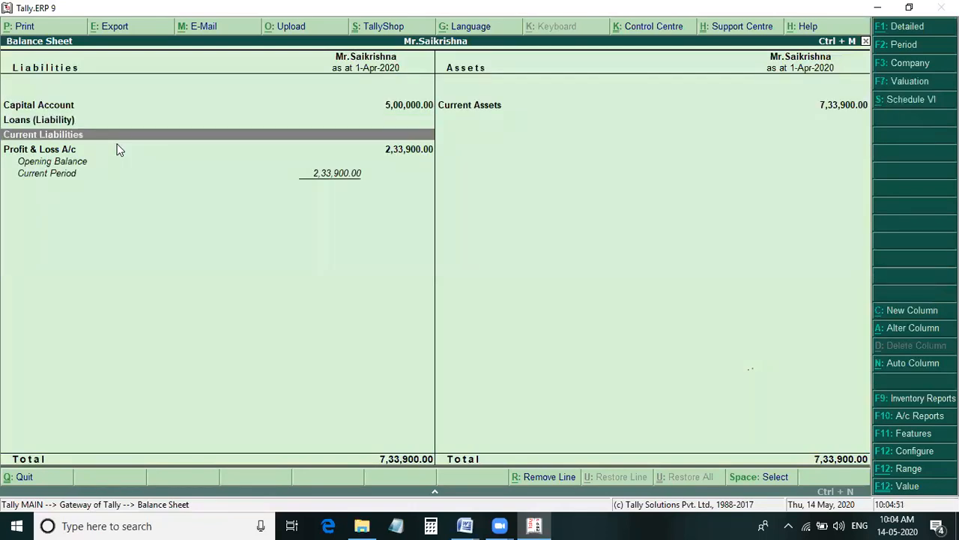
pyautogui.press('Return')
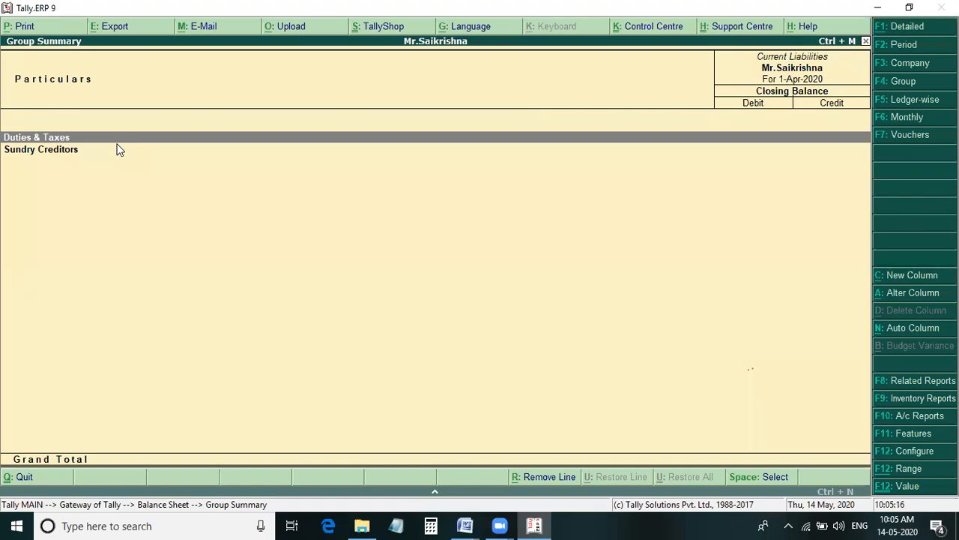
pyautogui.press('Escape')
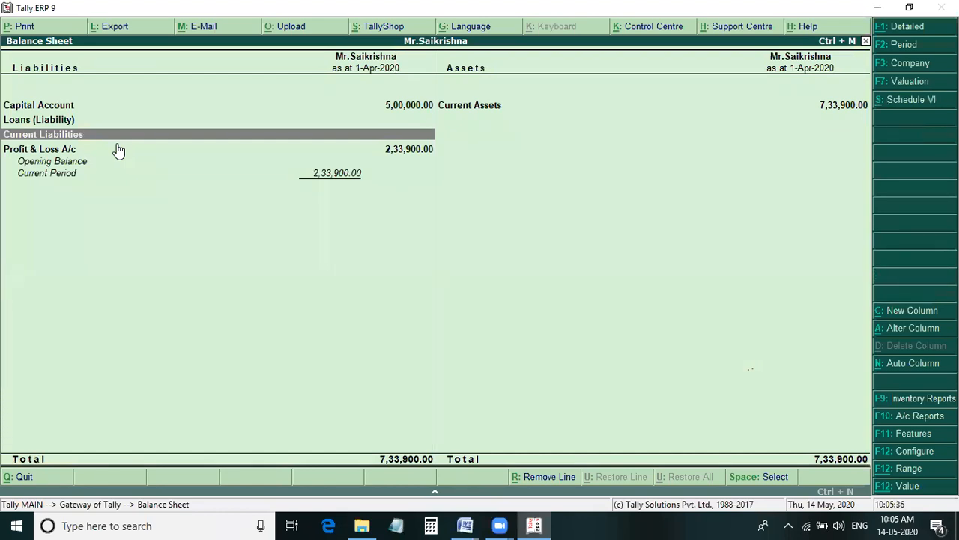
pyautogui.press('Escape')
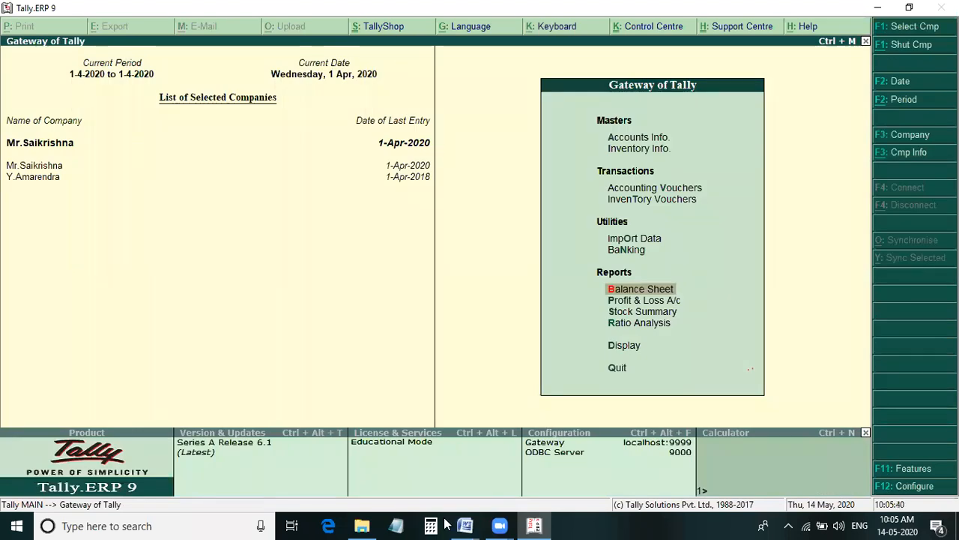
# - Switch to the Tally With Gst Notes document in Word and review the transactions from the start of Problem 1
pyautogui.moveTo(470, 525)
pyautogui.click(427, 472)
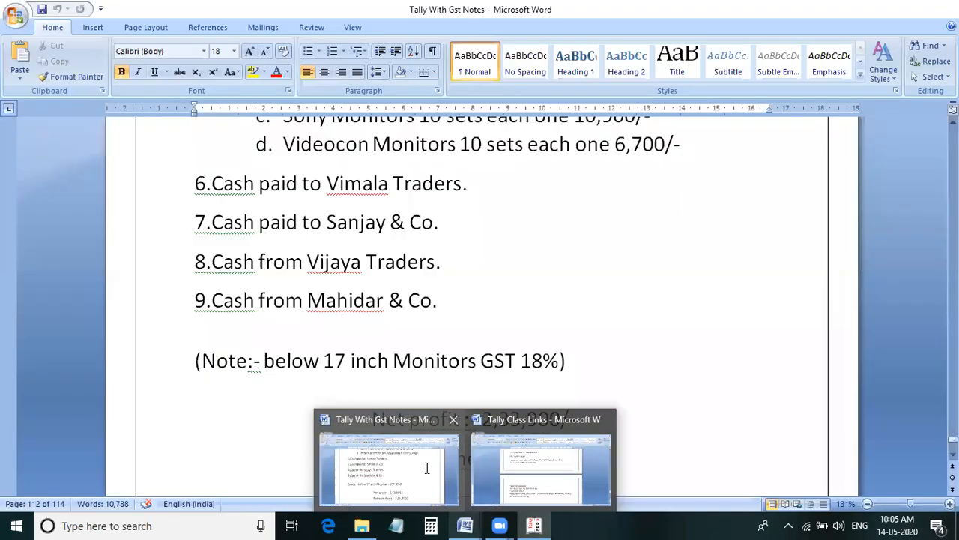
pyautogui.scroll(3, 566, 378)
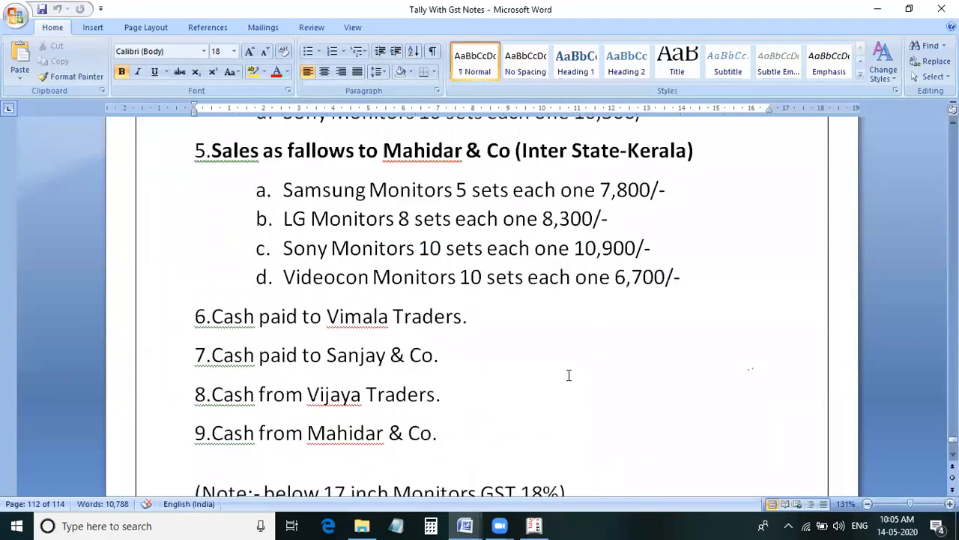
pyautogui.scroll(10, 569, 374)
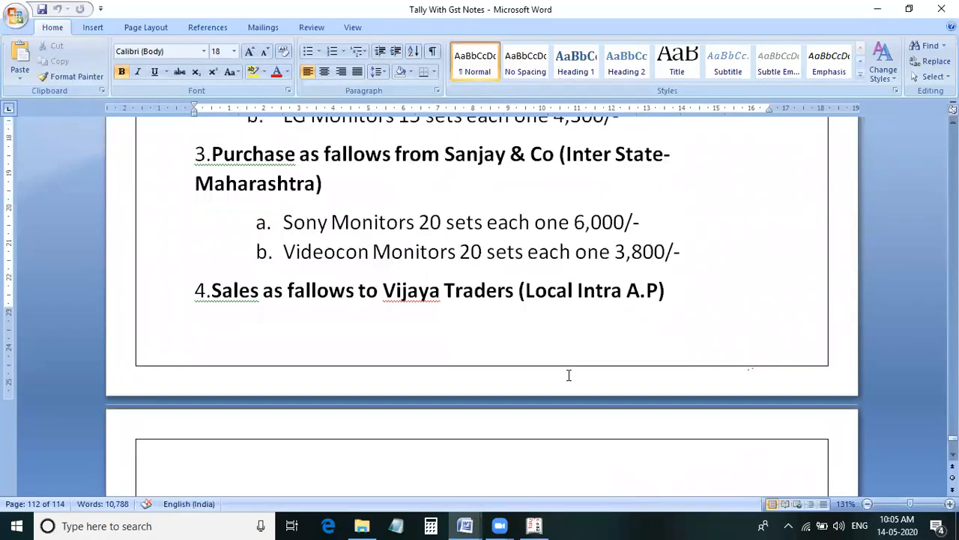
pyautogui.scroll(4, 569, 375)
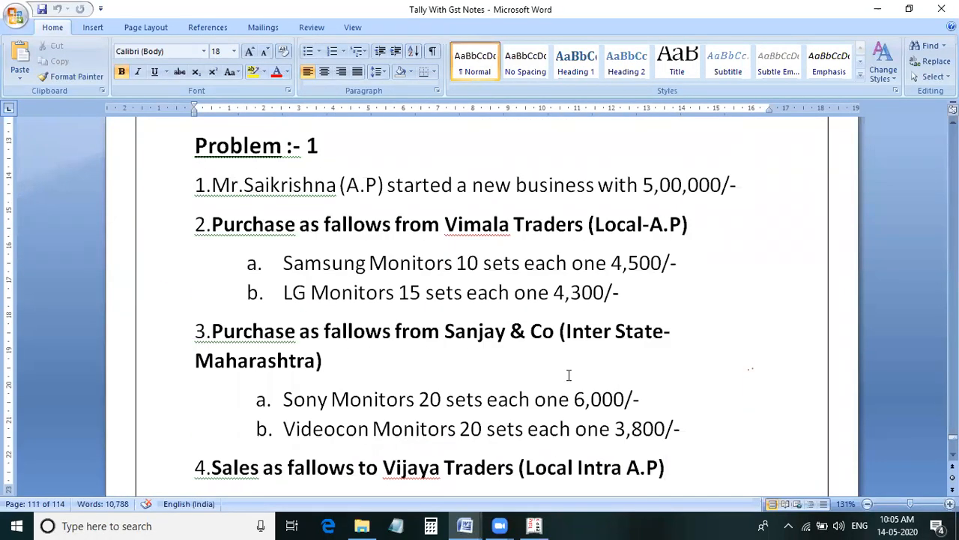